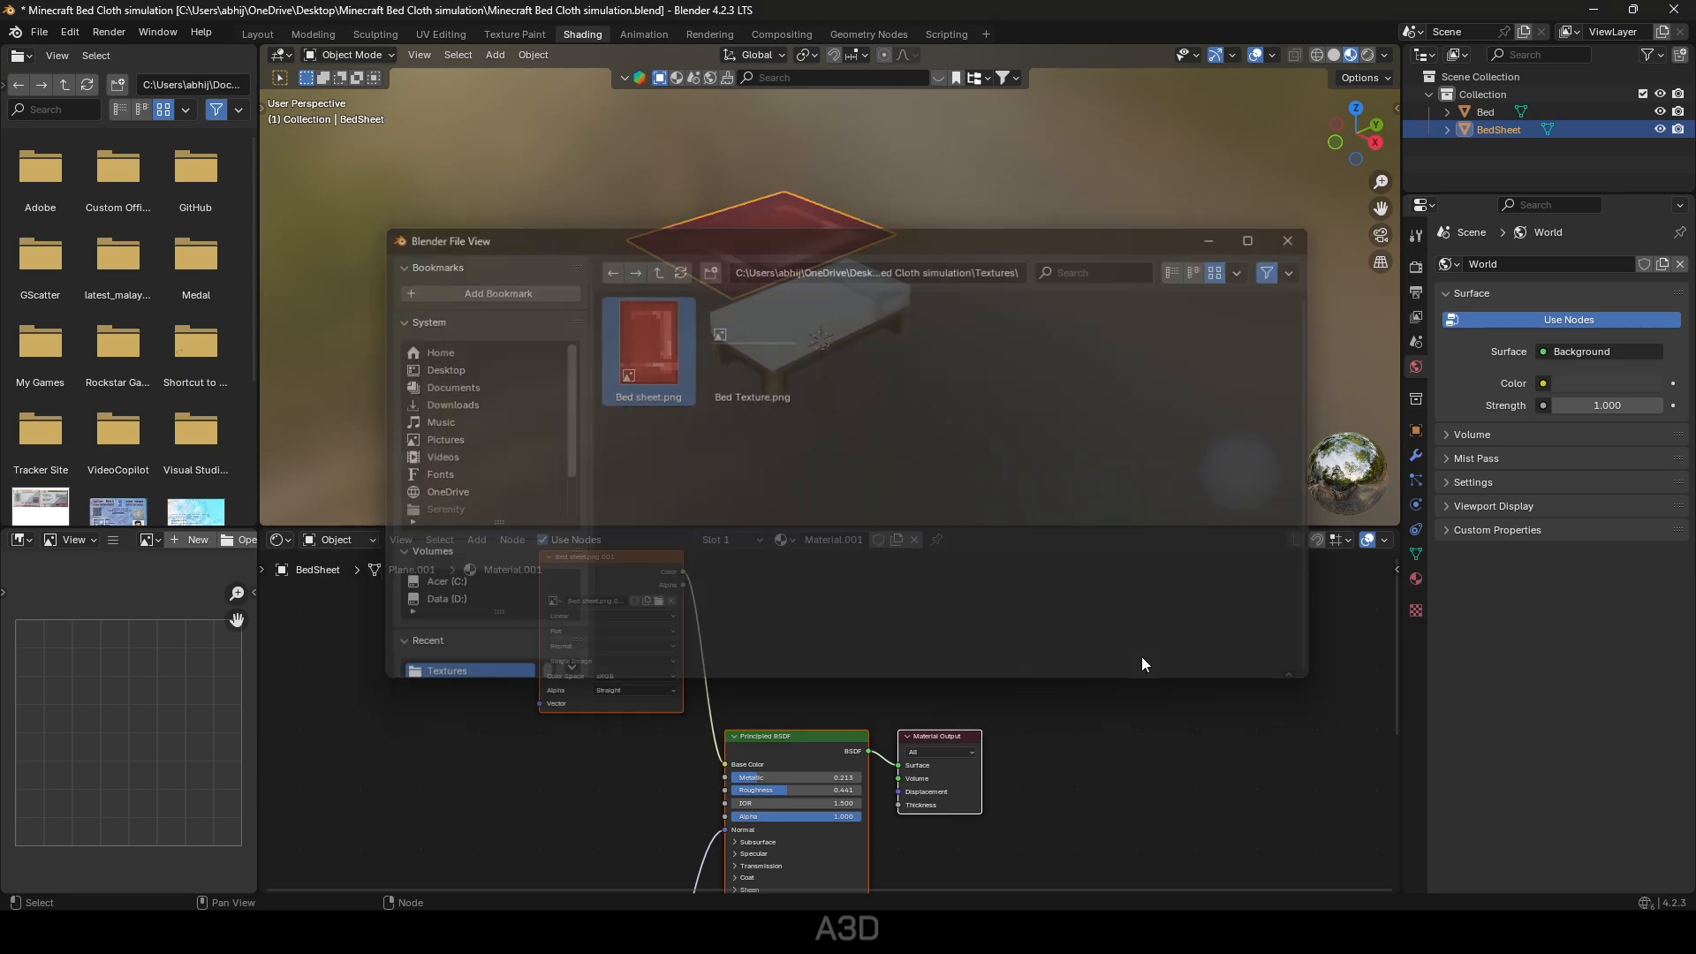
# Load Bed sheet.png into the BedSheet material's Image Texture node.
pyautogui.moveTo(819, 394); pyautogui.dragTo(830, 428, button='middle')
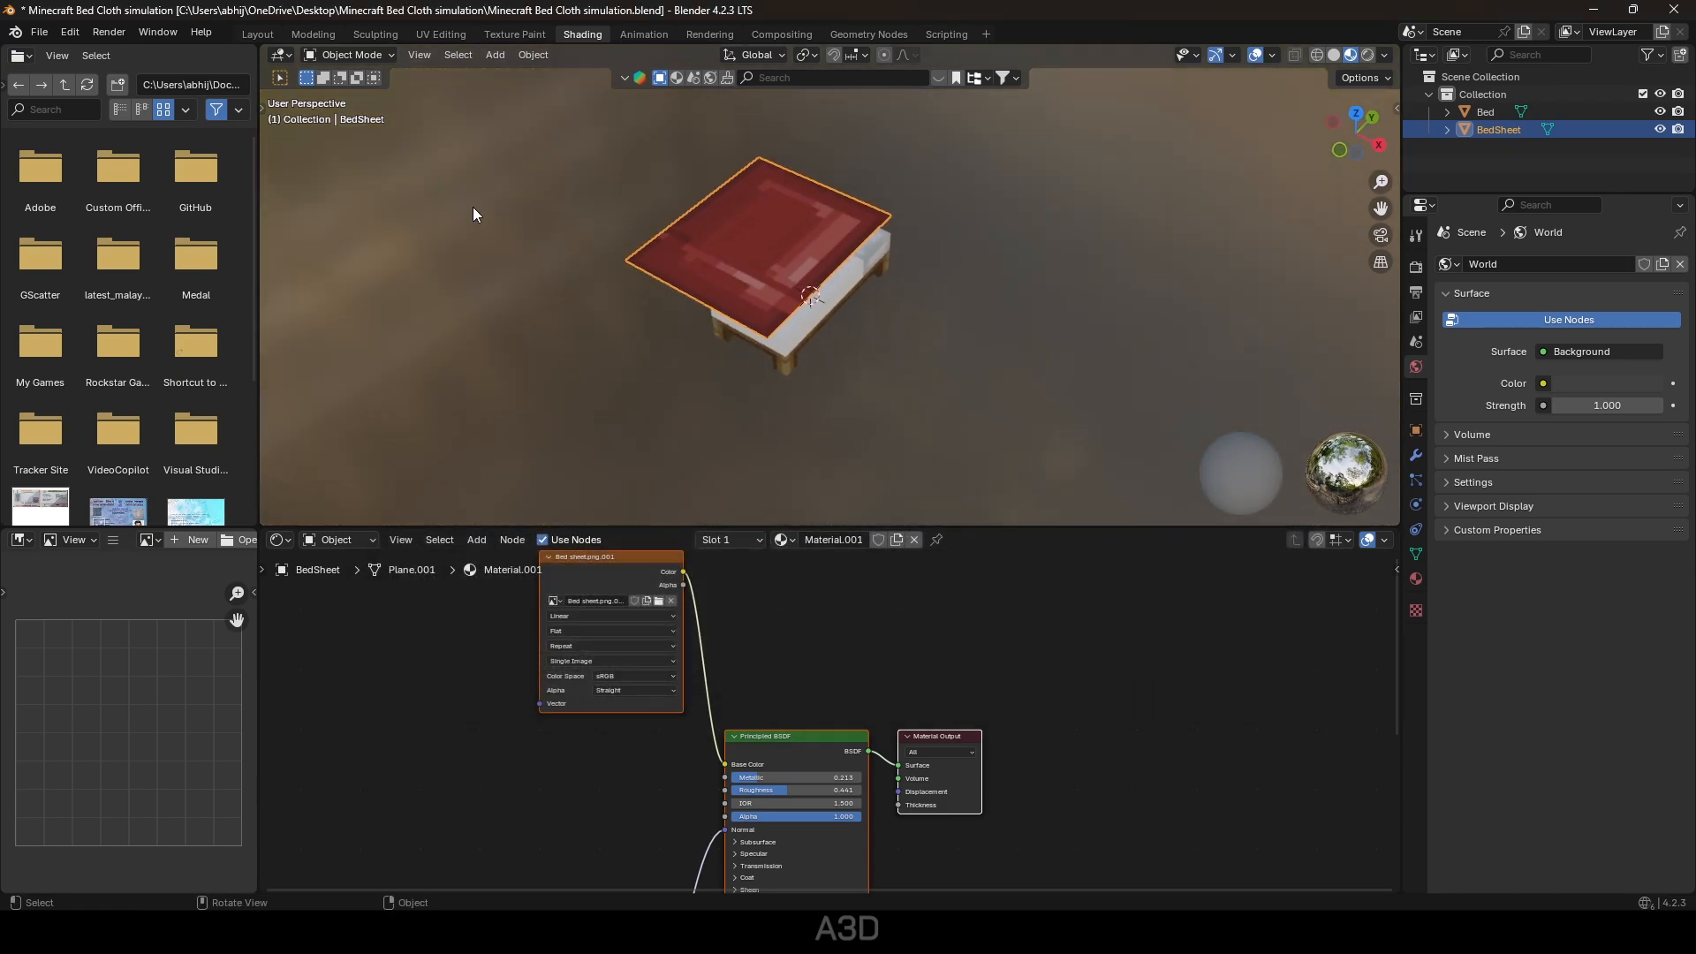
# In the Modeling workspace, return to Object Mode and add a camera to the scene.
pyautogui.click(316, 37)
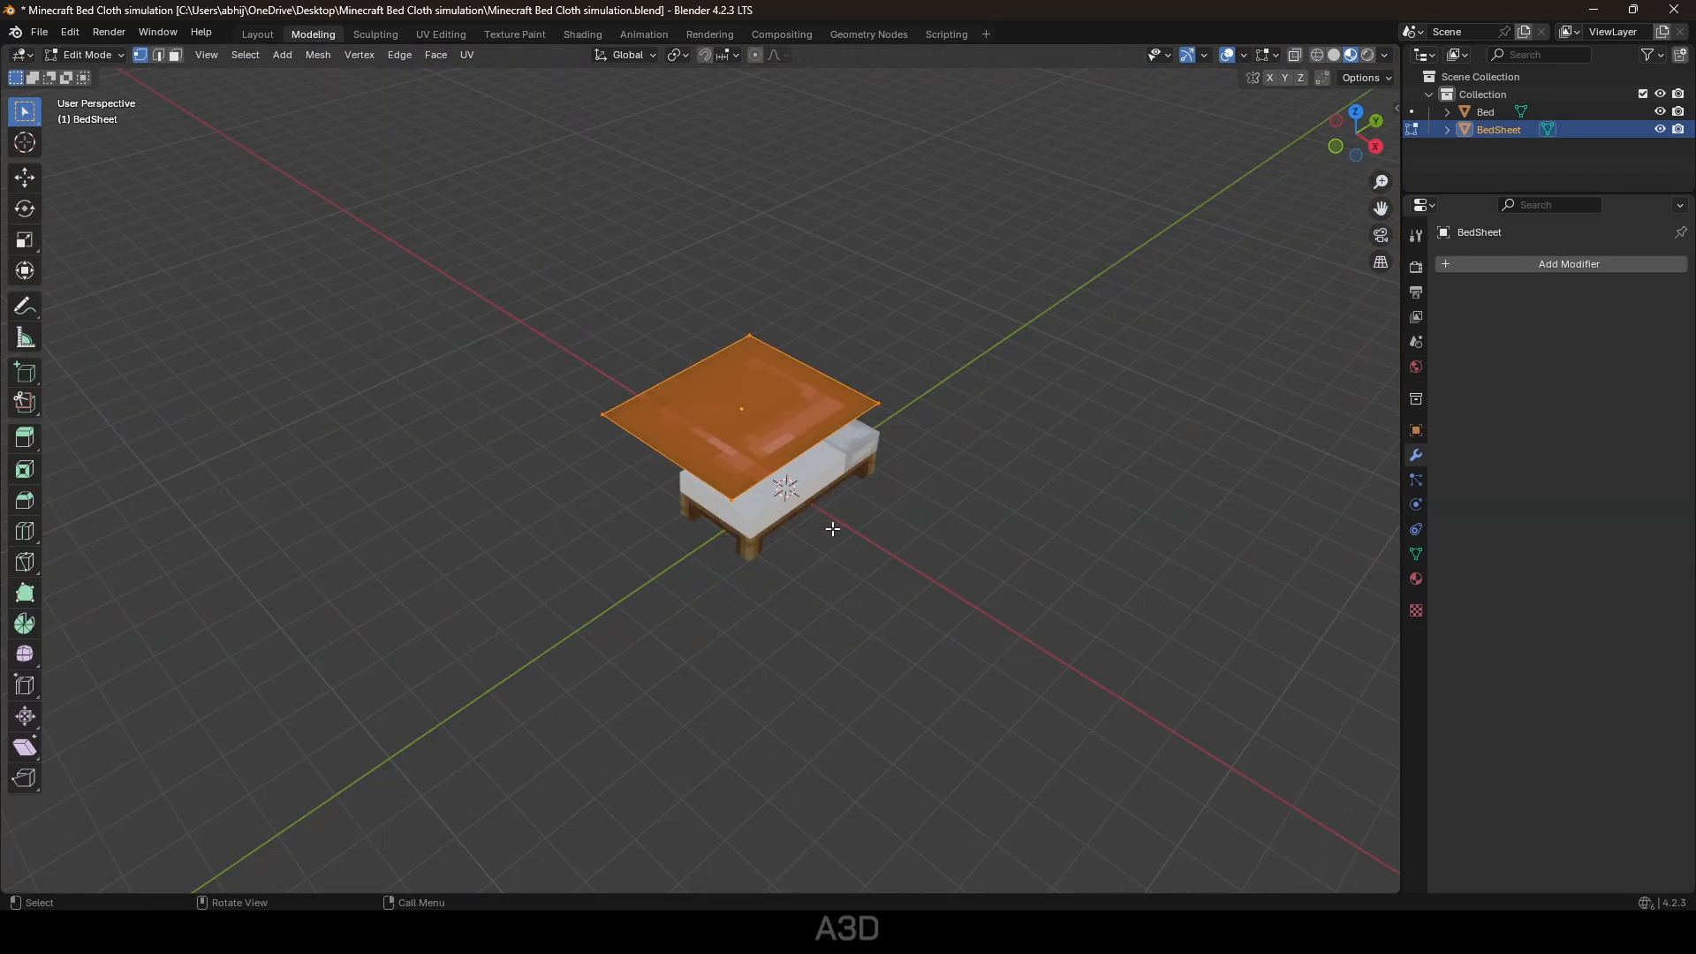
pyautogui.press('Tab')
pyautogui.click(886, 594)
pyautogui.moveTo(889, 597); pyautogui.dragTo(874, 586, button='middle')
pyautogui.hotkey('shift', 'a')
pyautogui.moveTo(845, 559)
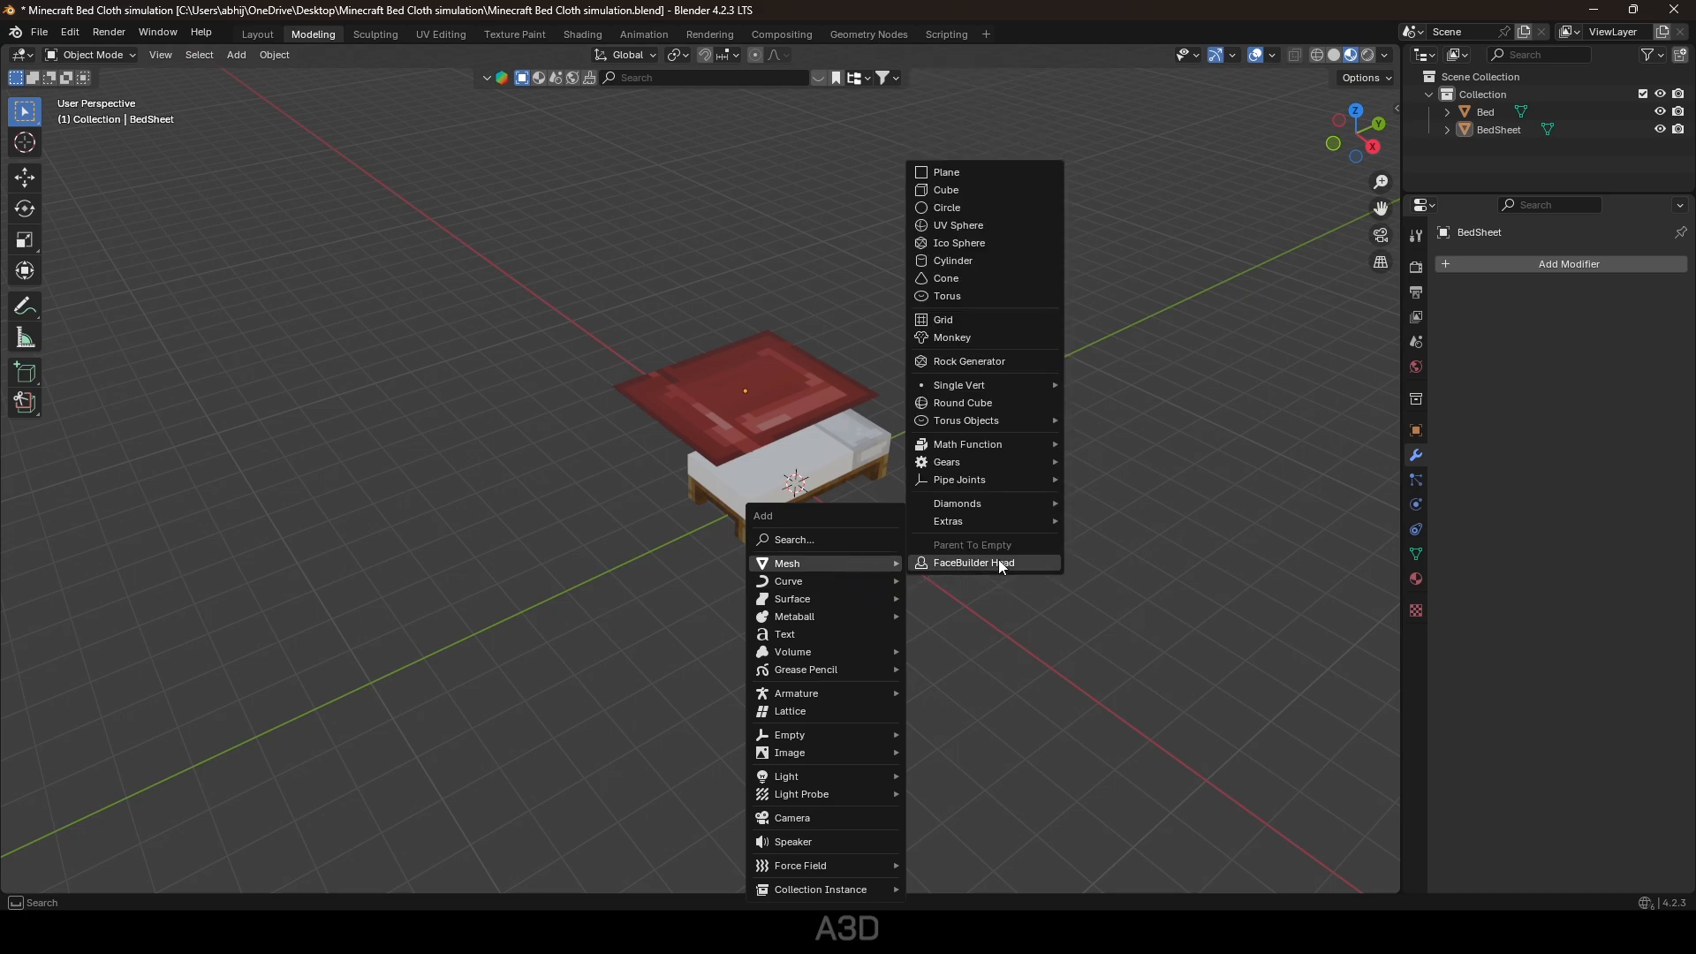
pyautogui.click(821, 820)
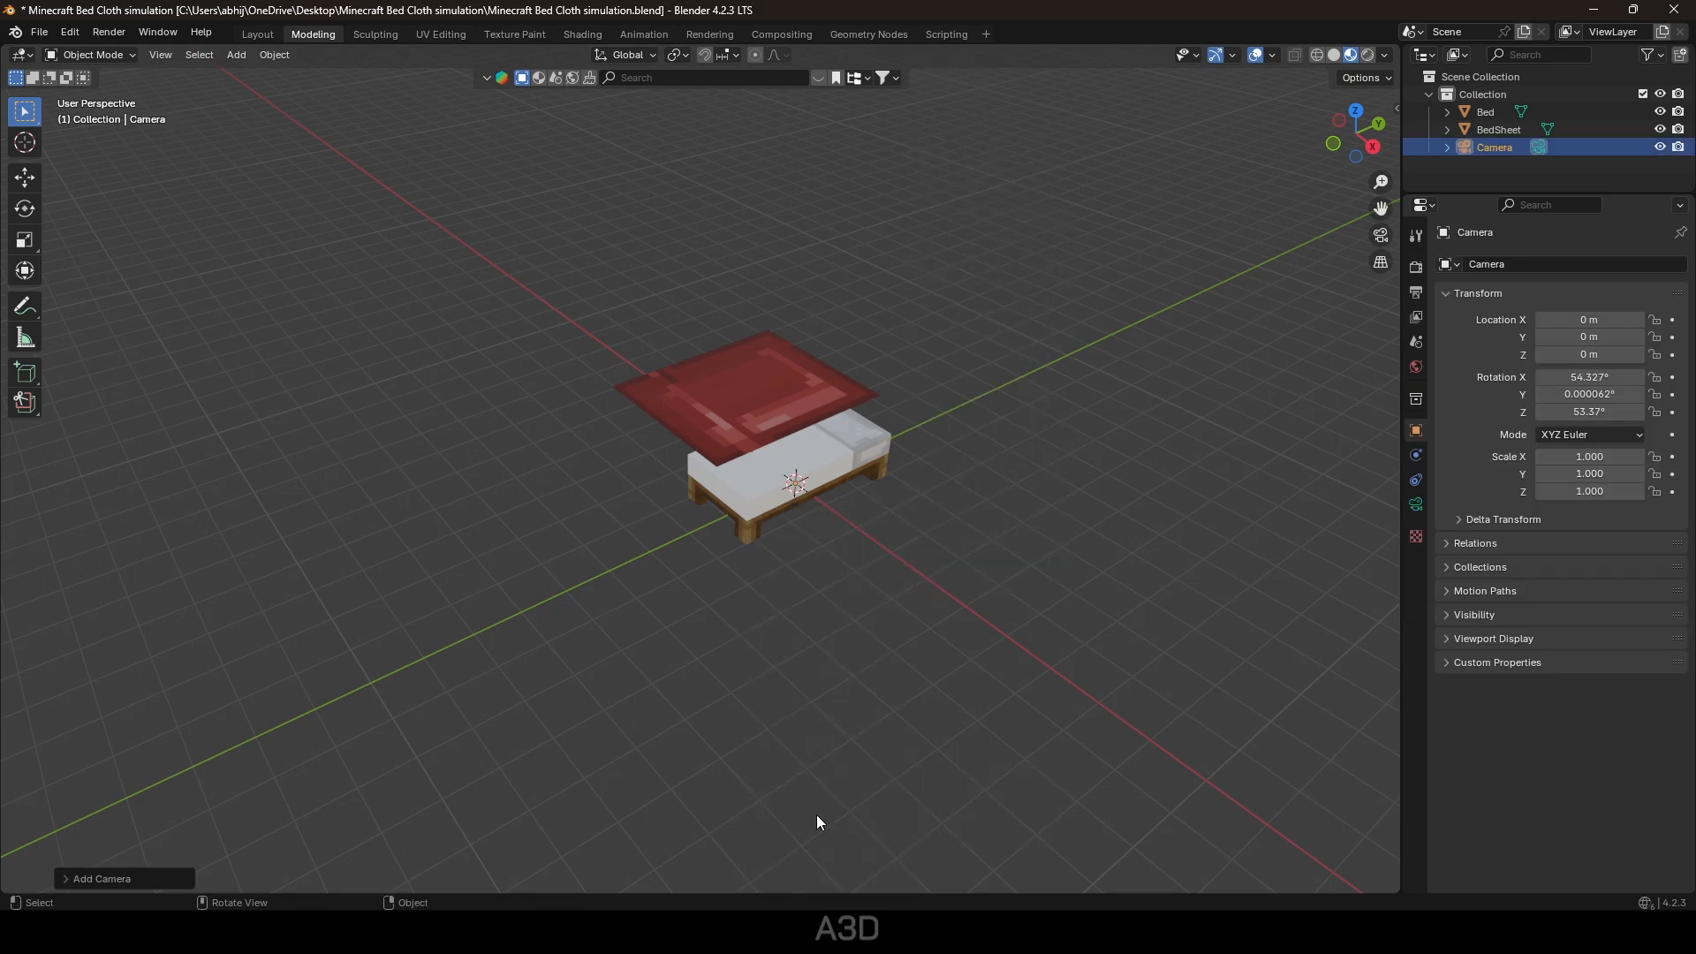
# Align the camera to a lower view angle and reposition it to frame the bed.
pyautogui.moveTo(991, 433); pyautogui.dragTo(1051, 559, button='middle')
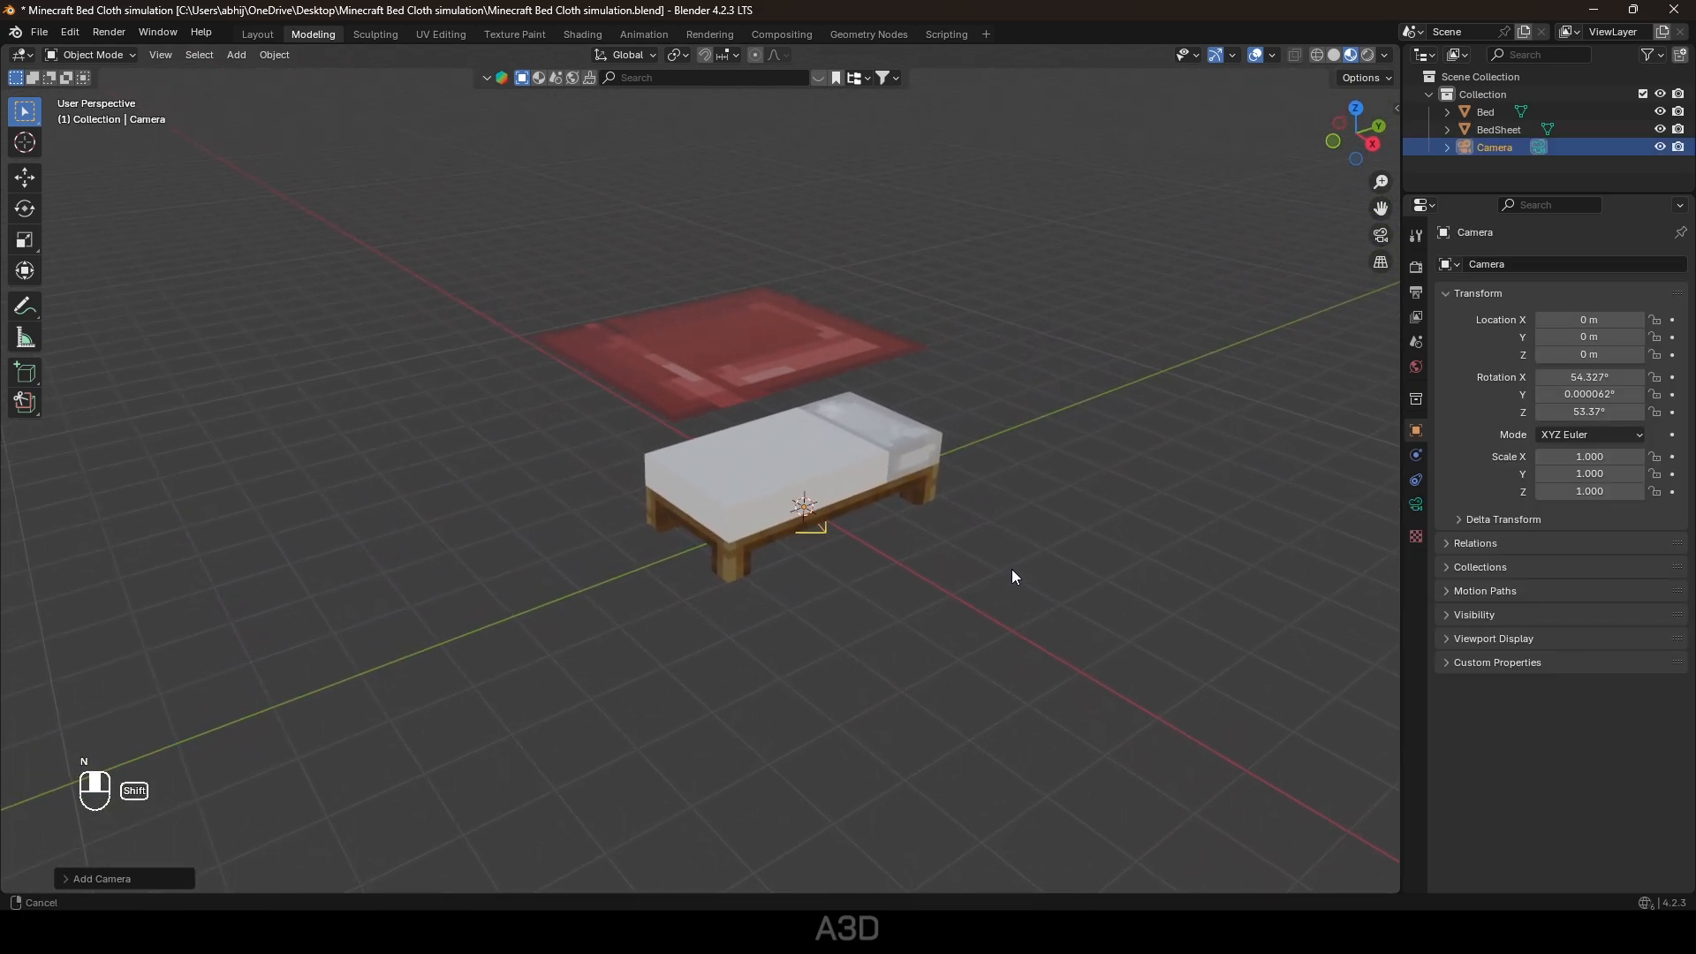
pyautogui.press('ctrl+alt+KP_0')
pyautogui.click(846, 360)
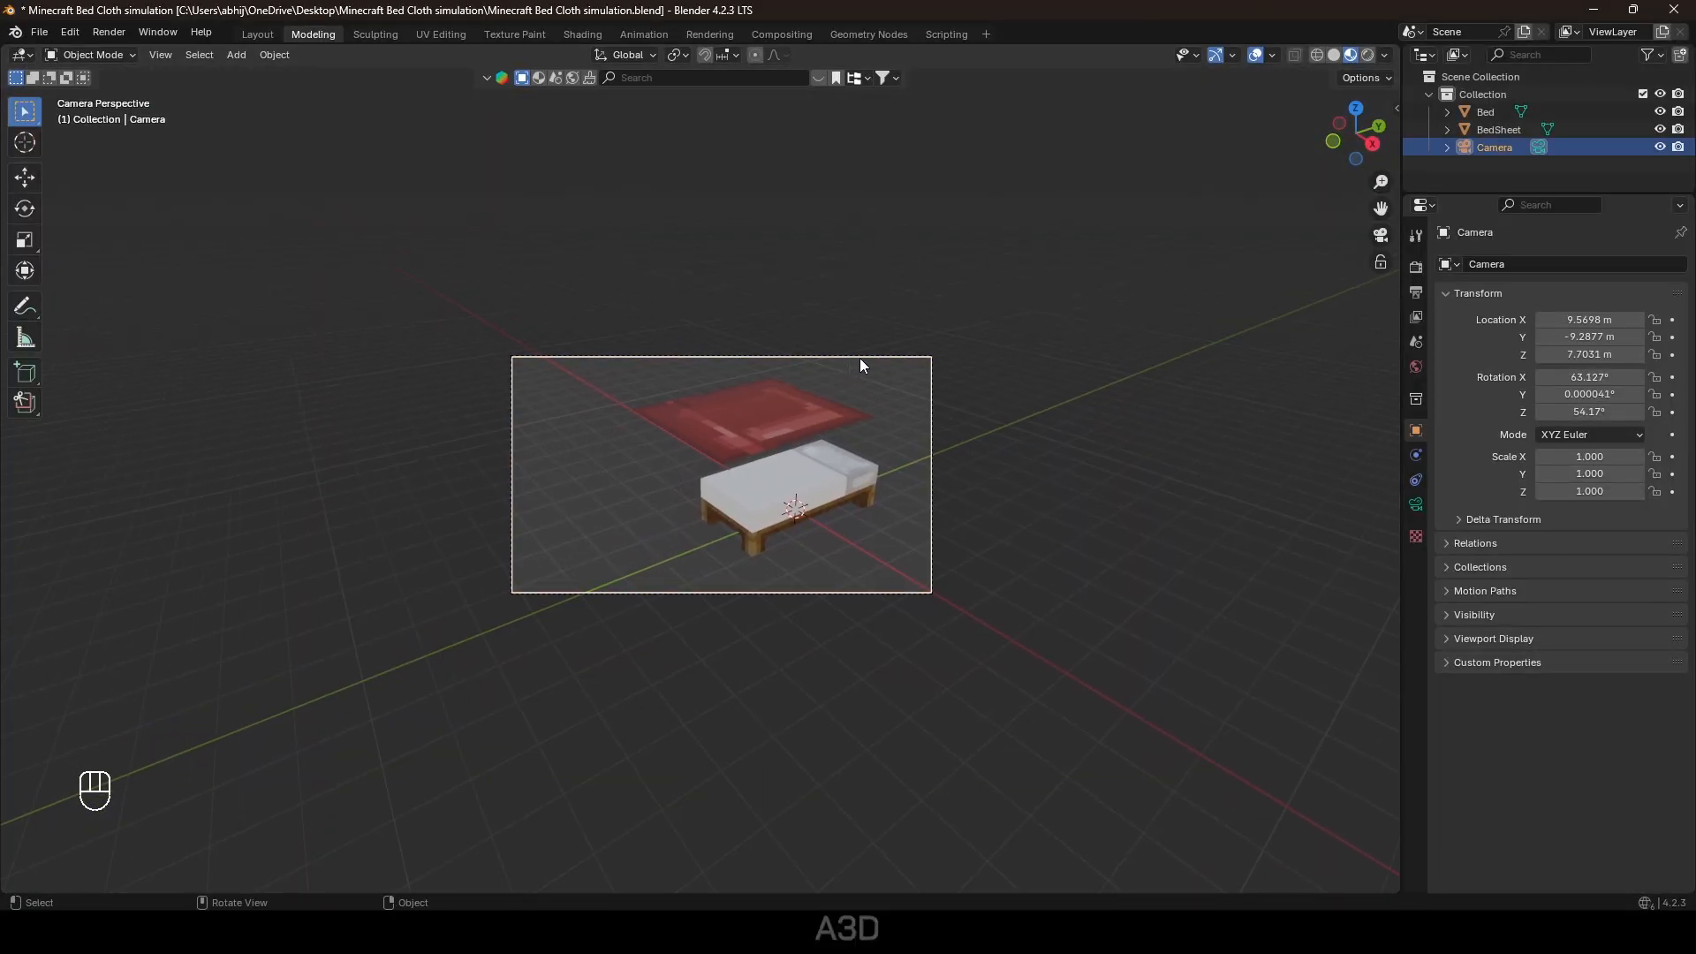
pyautogui.press('n')
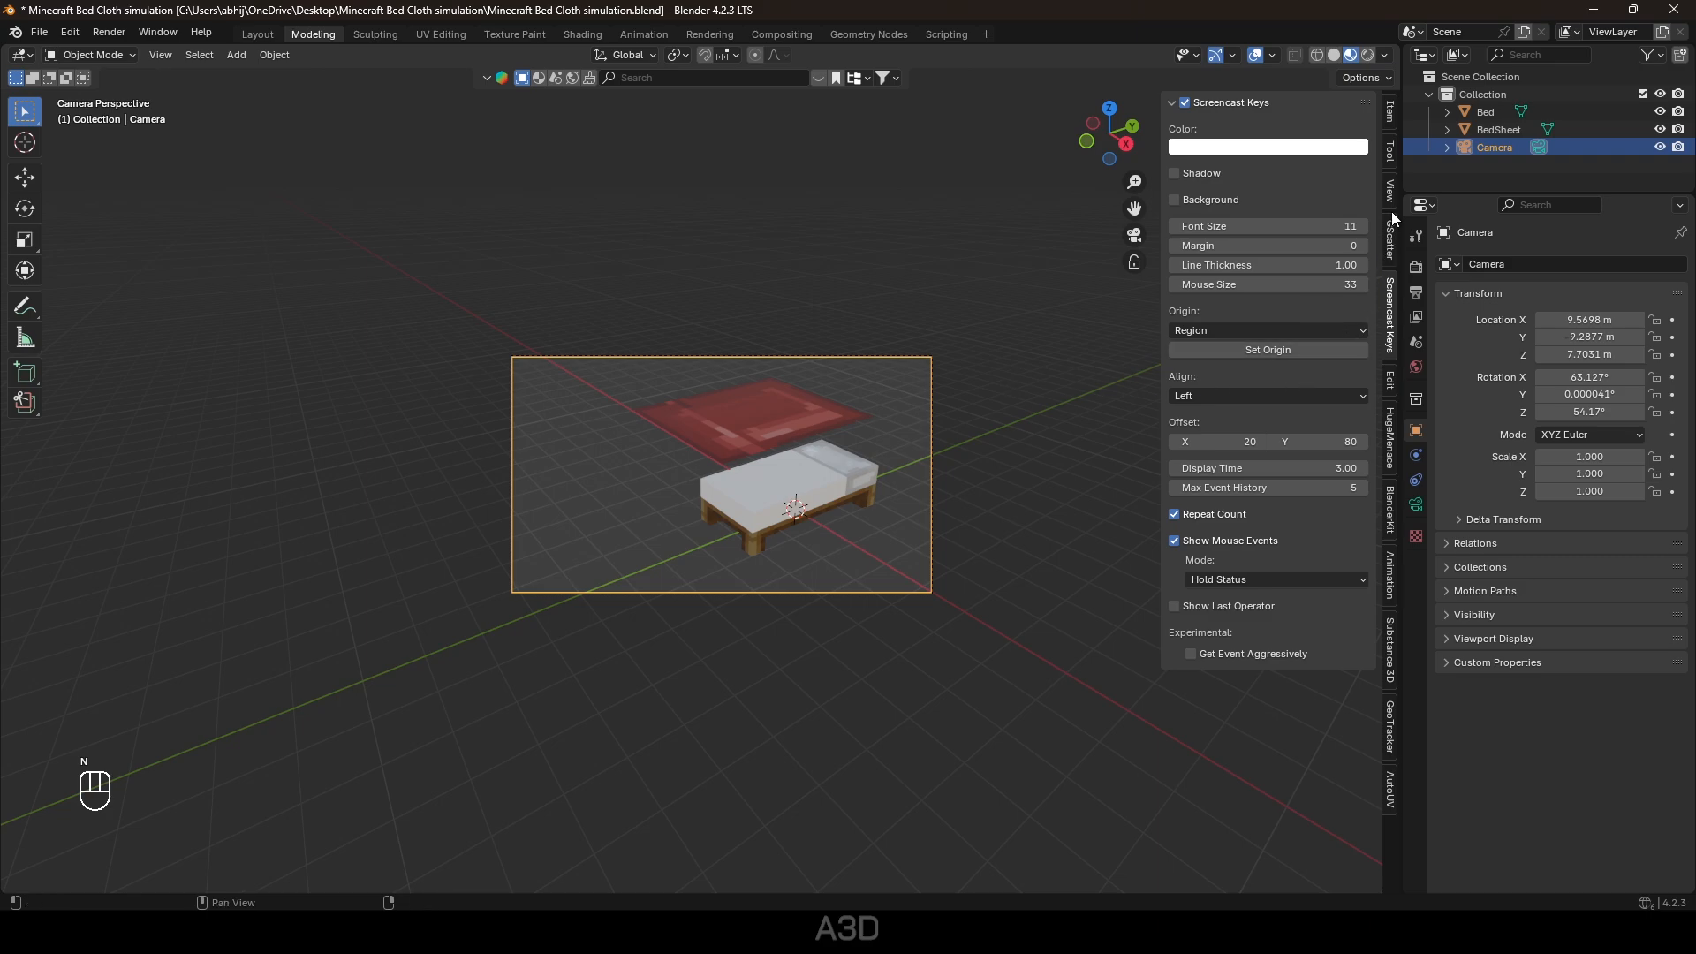
pyautogui.press('n')
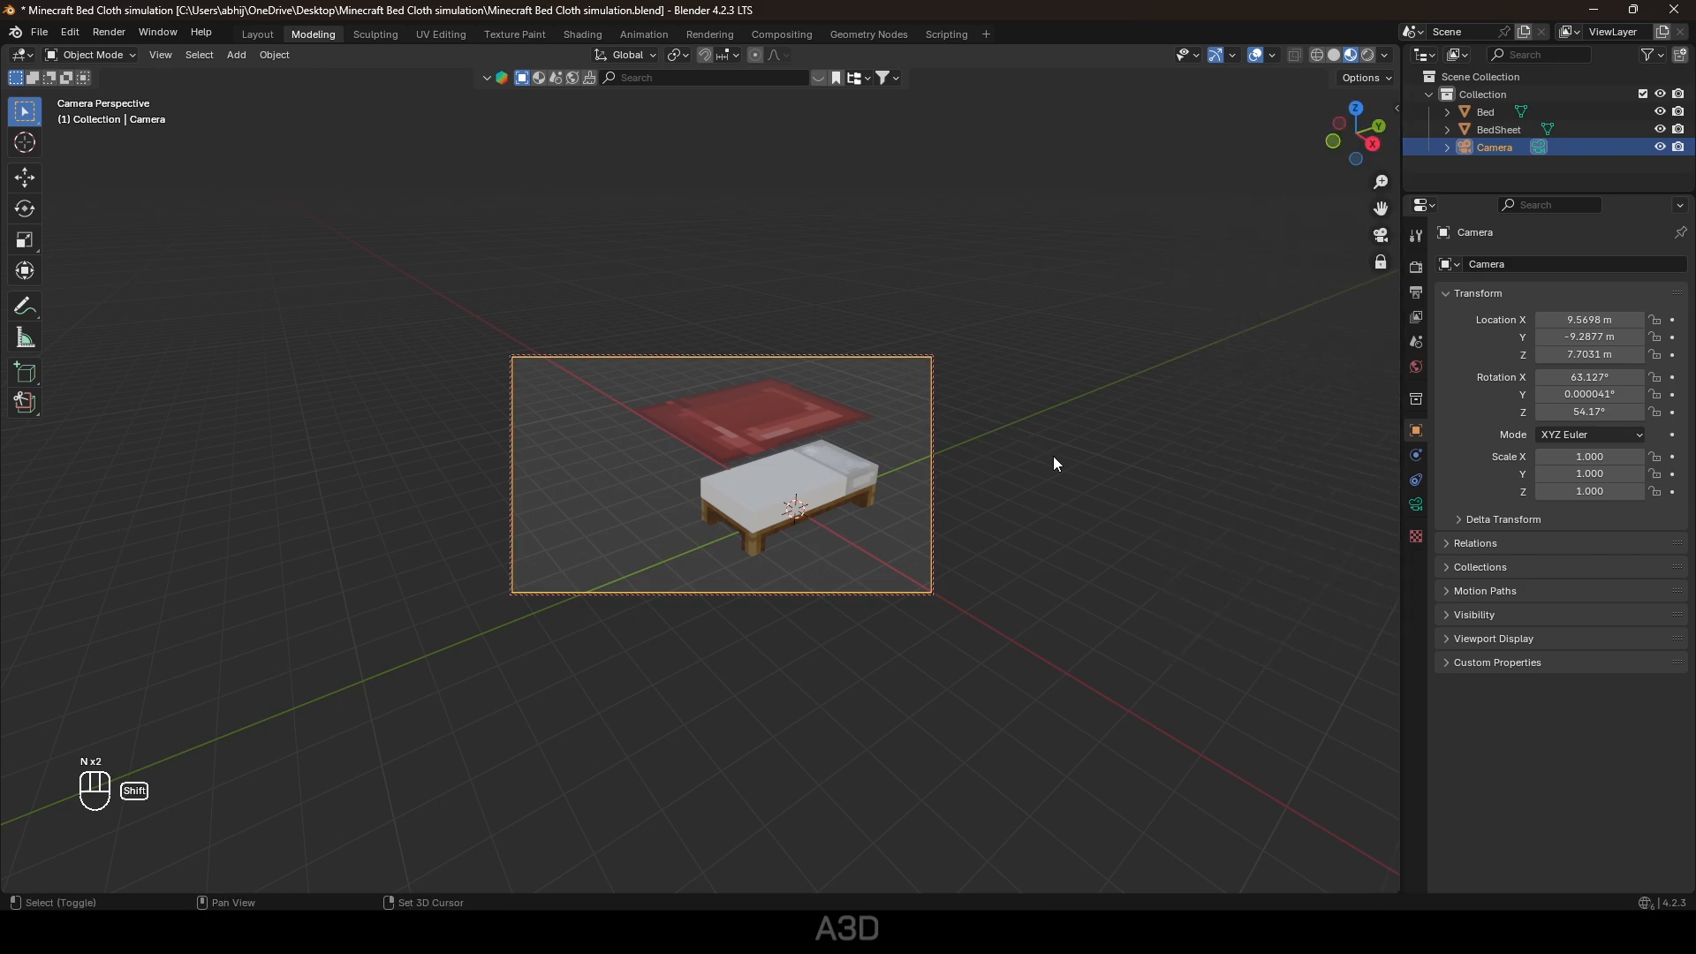
pyautogui.keyDown('shift'); pyautogui.moveTo(1053, 456); pyautogui.dragTo(995, 464, button='middle'); pyautogui.keyUp('shift')
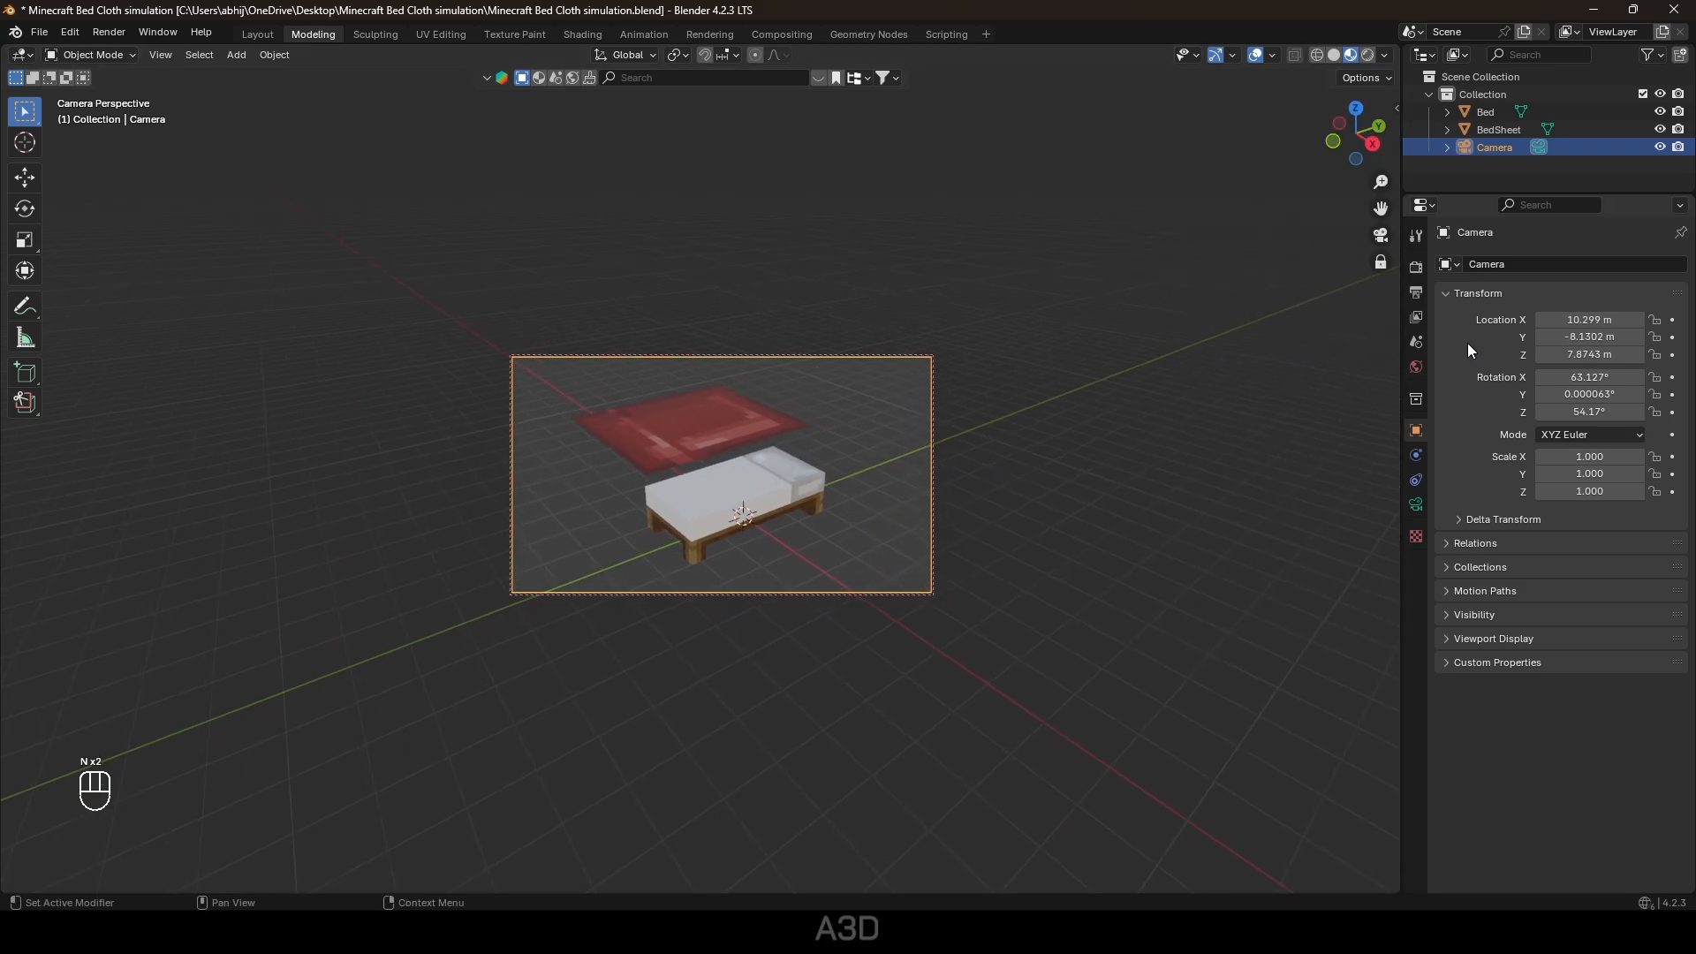
# Set the render engine to Cycles using GPU Compute.
pyautogui.click(1418, 274)
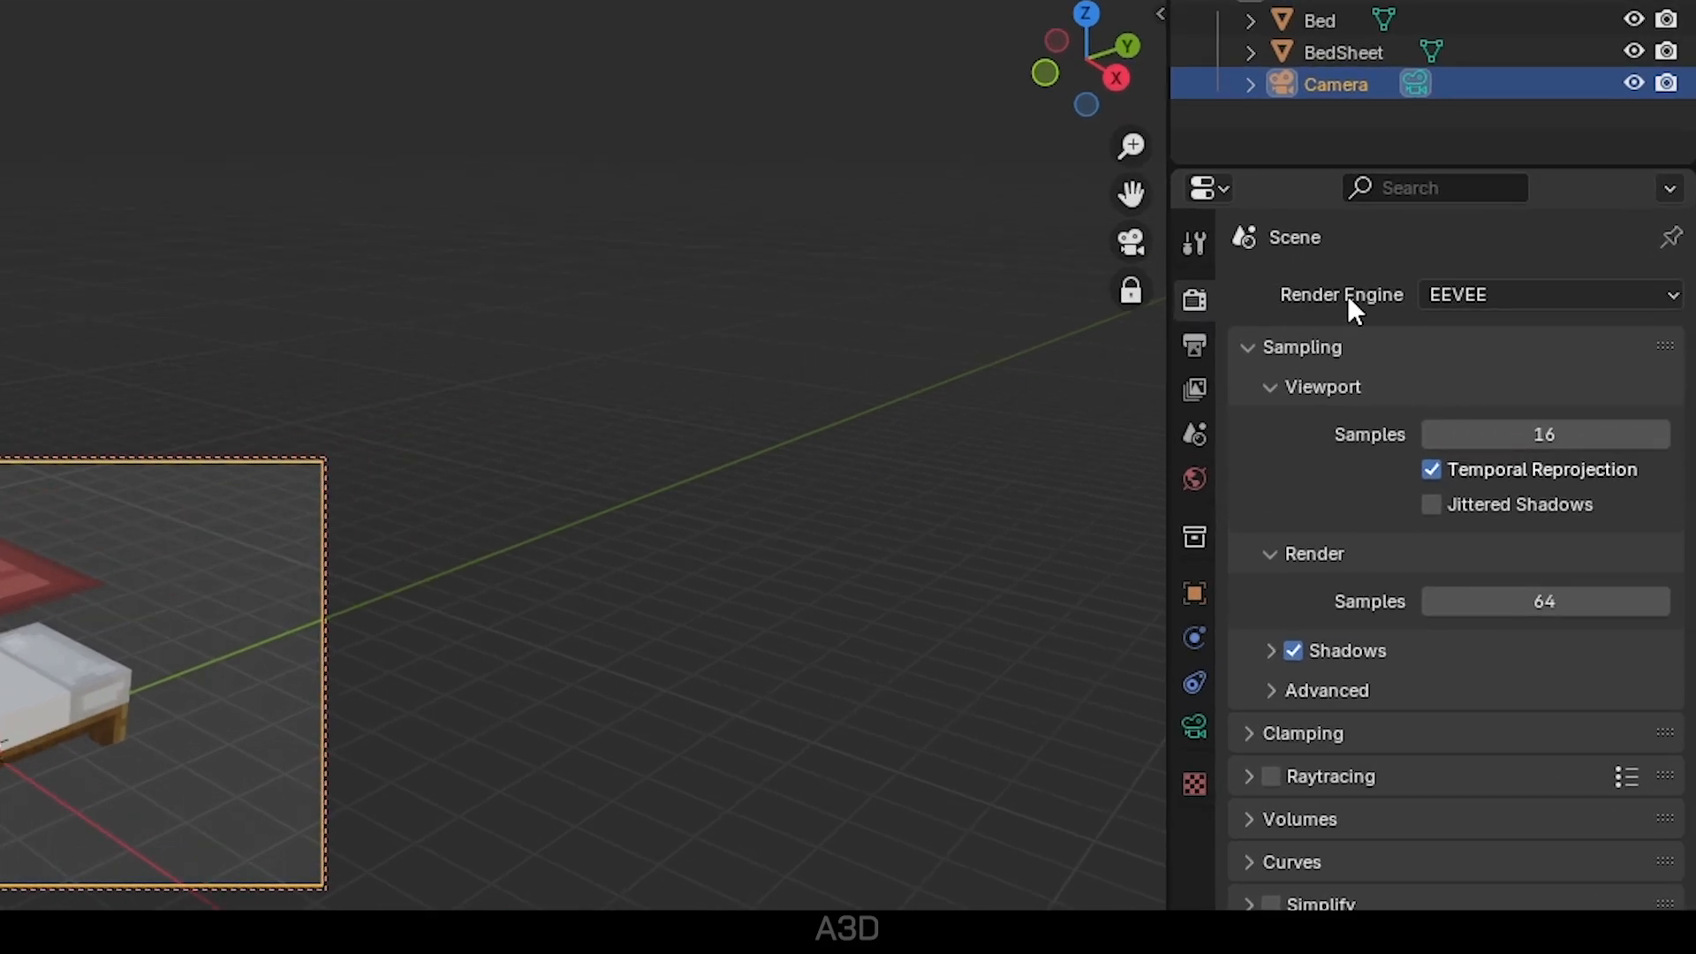
pyautogui.click(1470, 297)
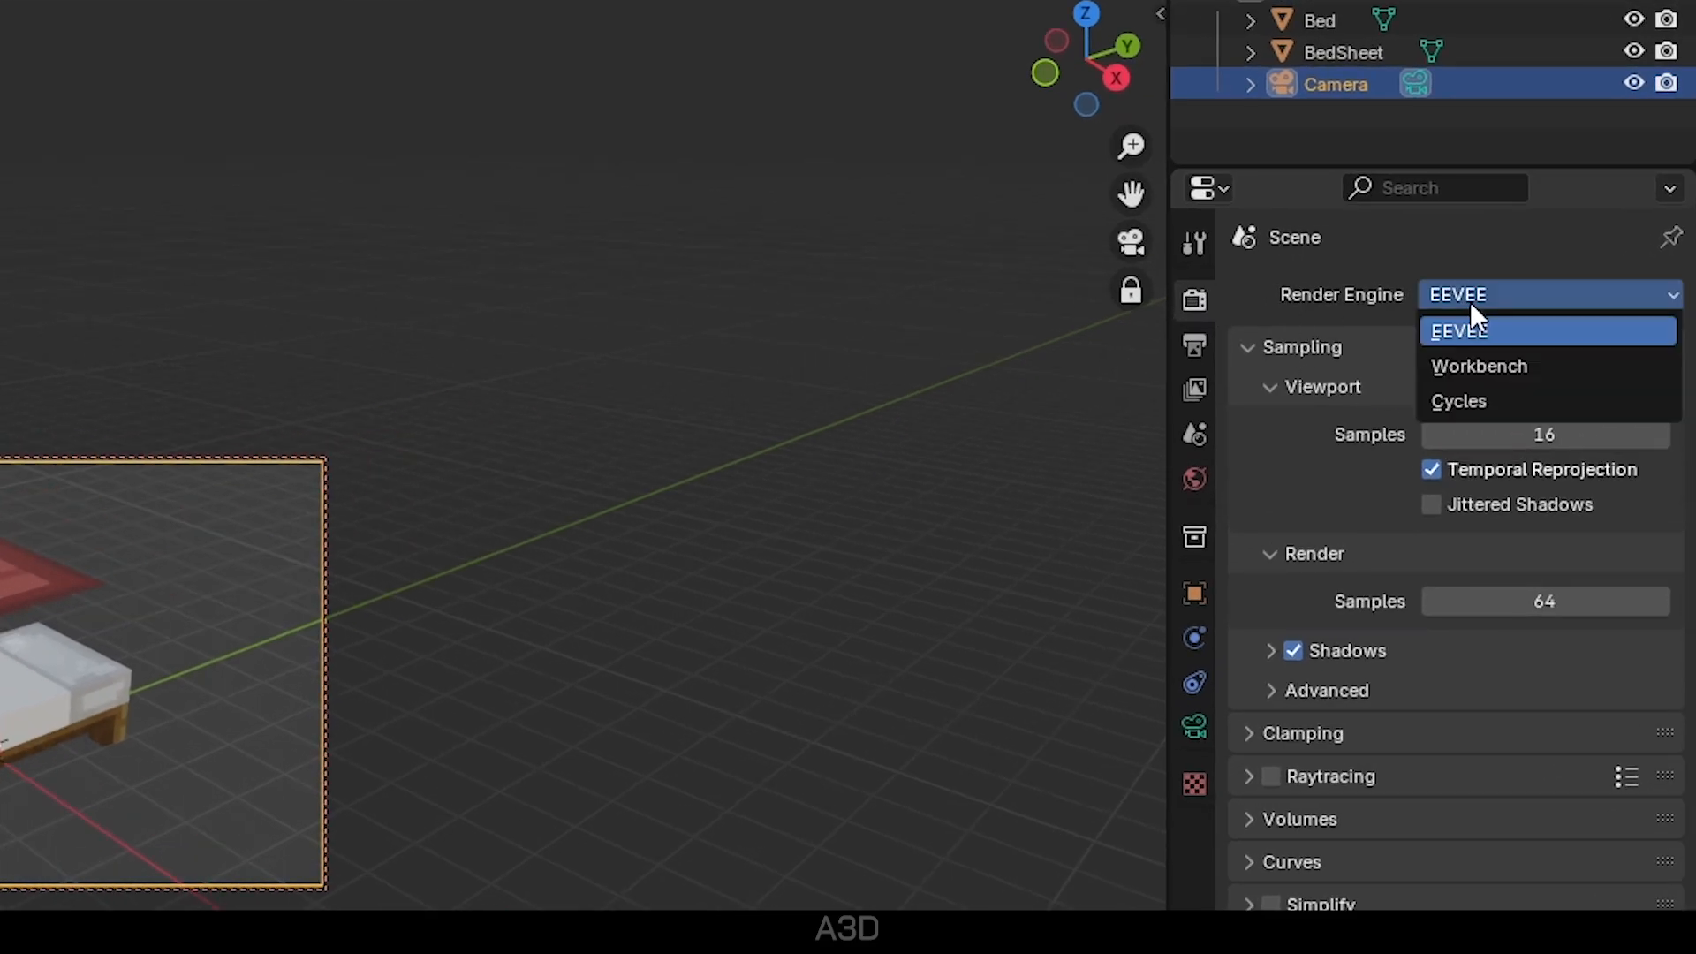
pyautogui.click(1473, 399)
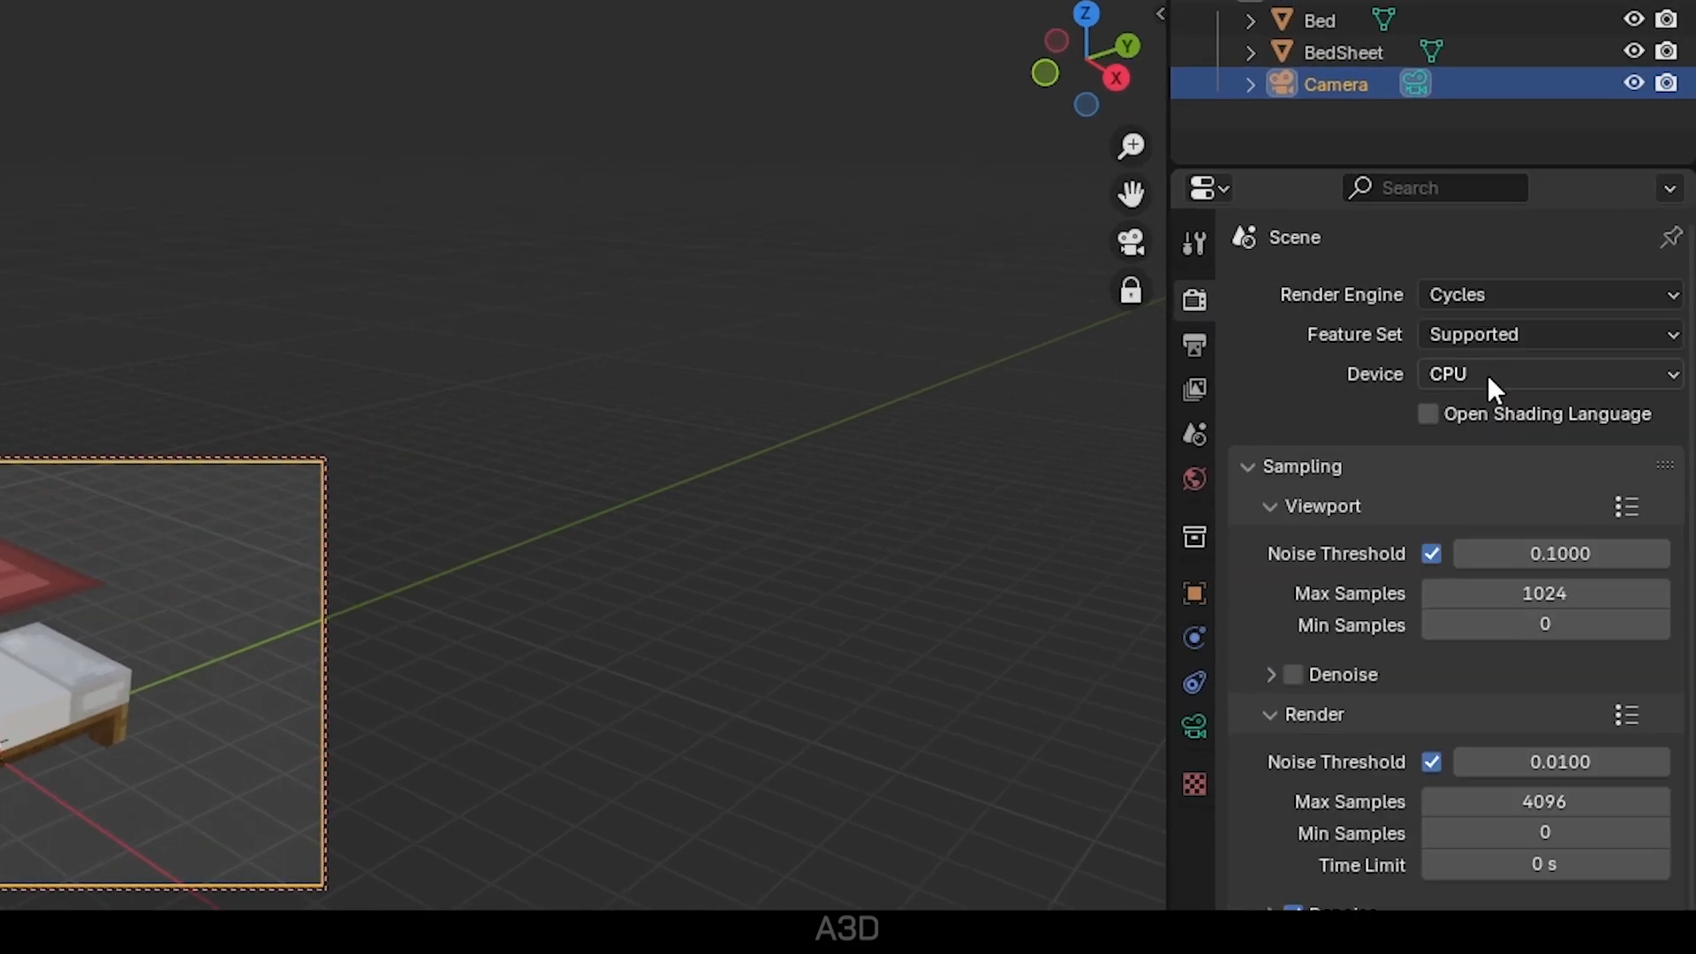
pyautogui.click(1488, 378)
pyautogui.click(1472, 447)
# Set the output resolution to 1080 × 1920 px.
pyautogui.click(1194, 343)
pyautogui.click(1521, 331)
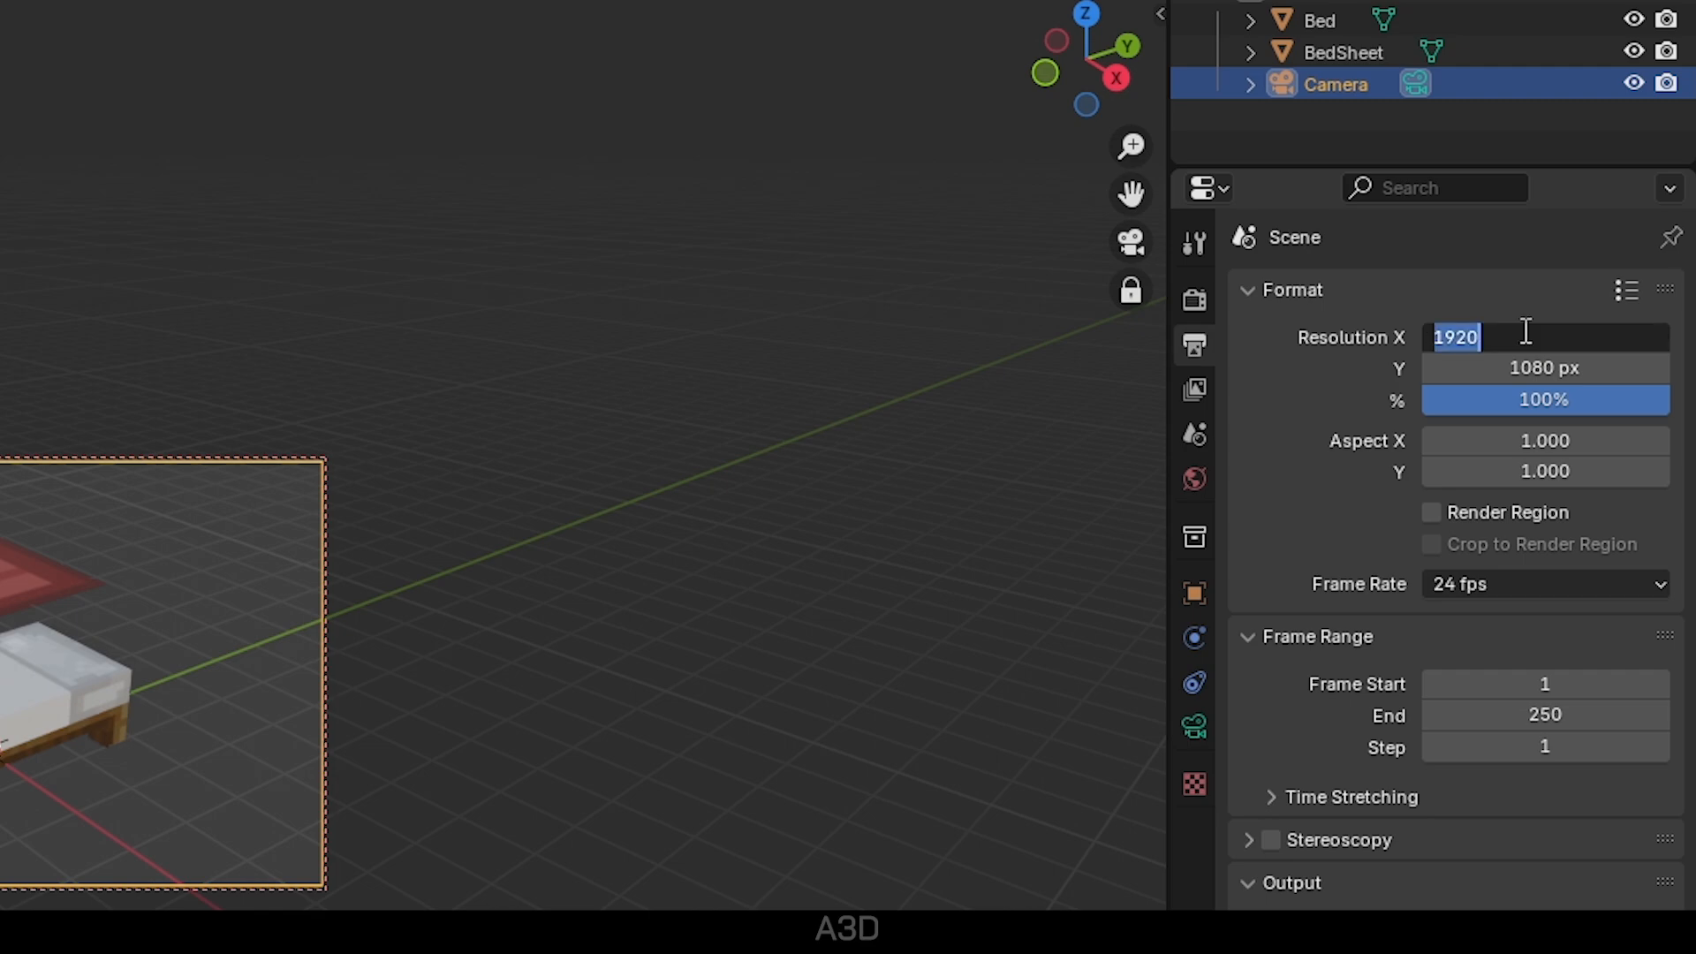
pyautogui.write('108')
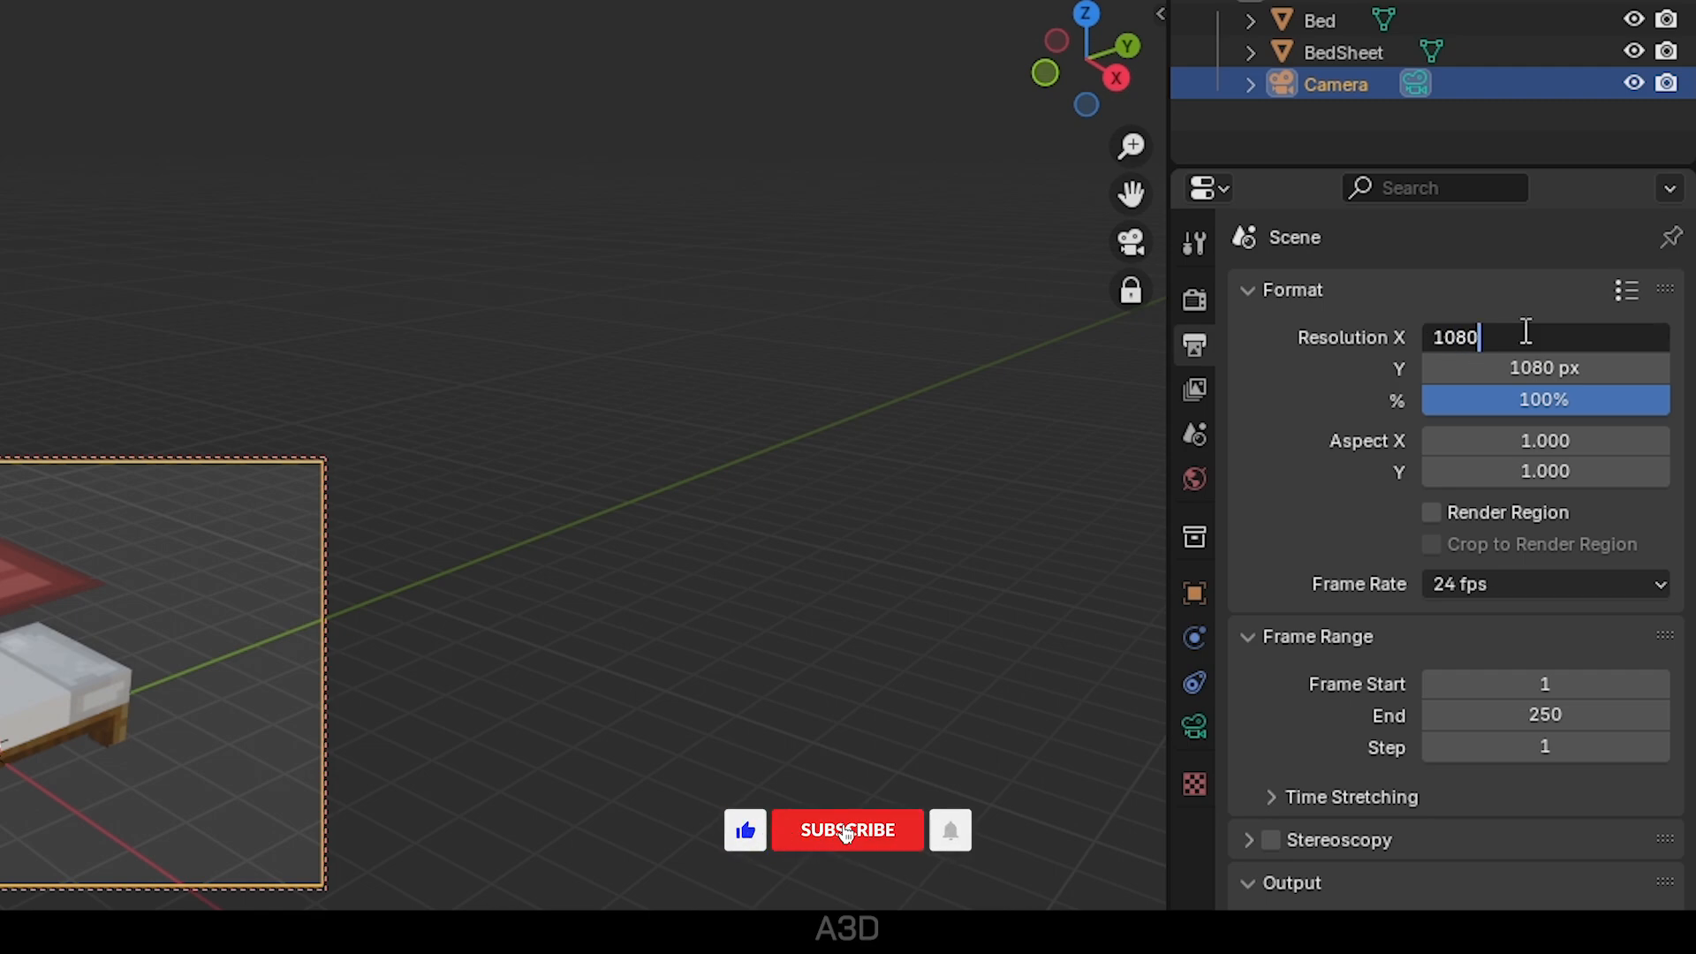
pyautogui.write('0')
pyautogui.press('Return')
pyautogui.click(1549, 369)
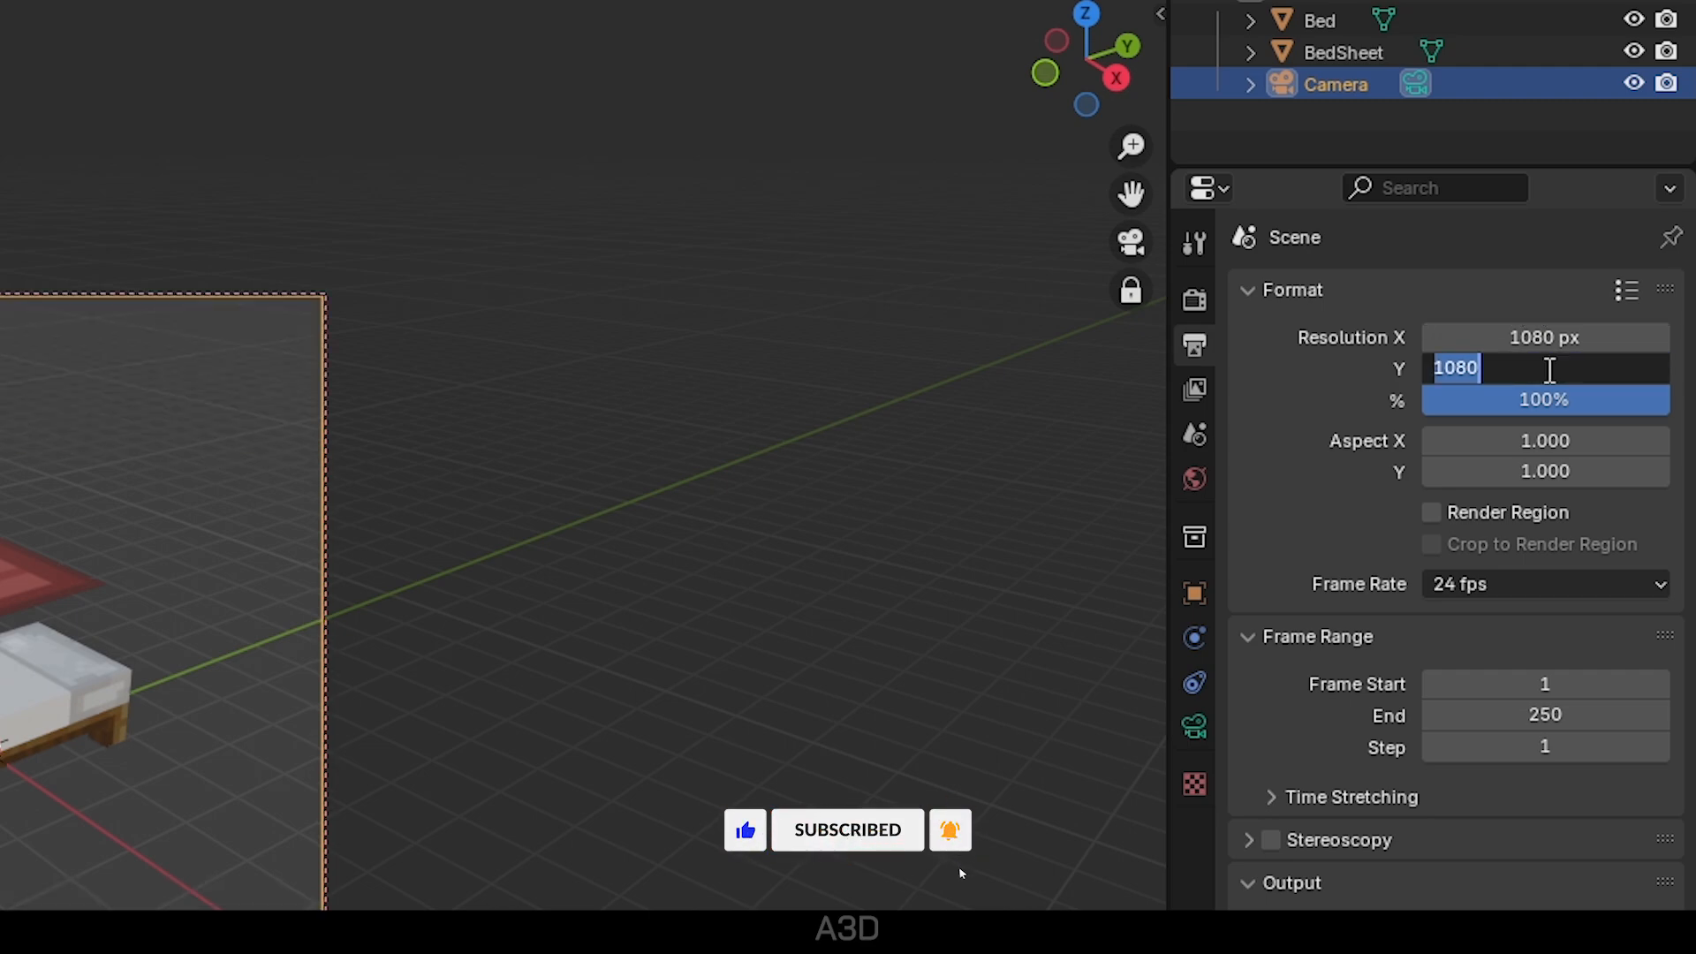
pyautogui.write('1920')
pyautogui.press('Return')
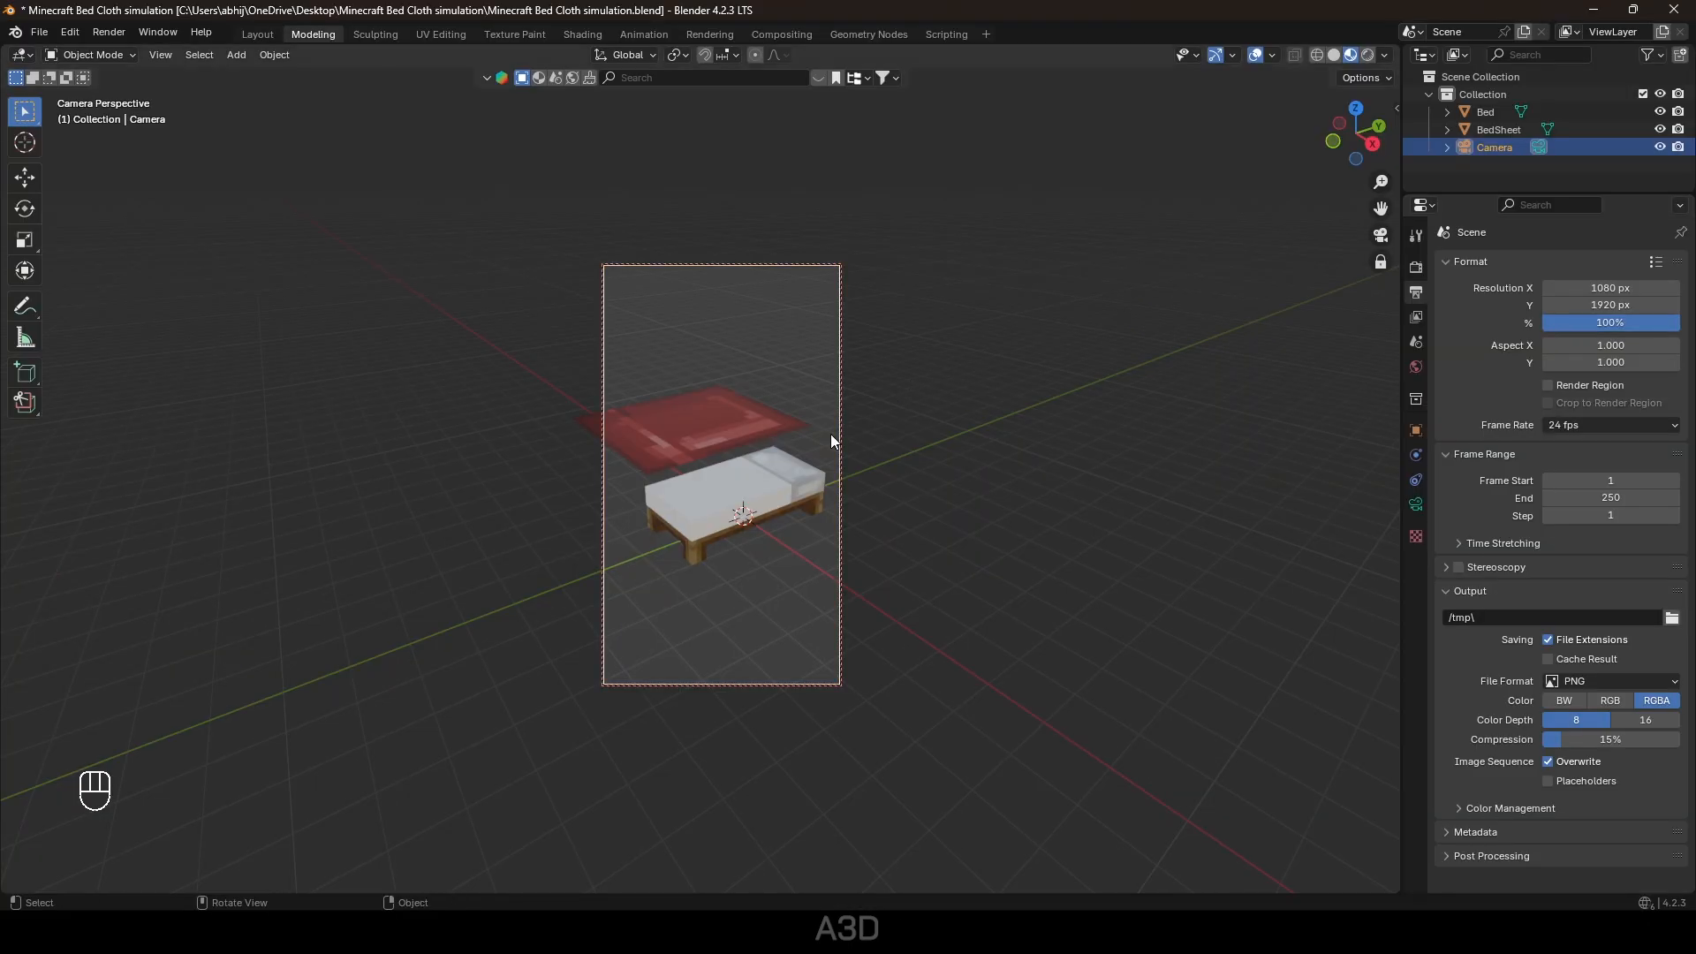
pyautogui.keyDown('shift'); pyautogui.moveTo(830, 433); pyautogui.dragTo(952, 541, button='middle'); pyautogui.keyUp('shift')
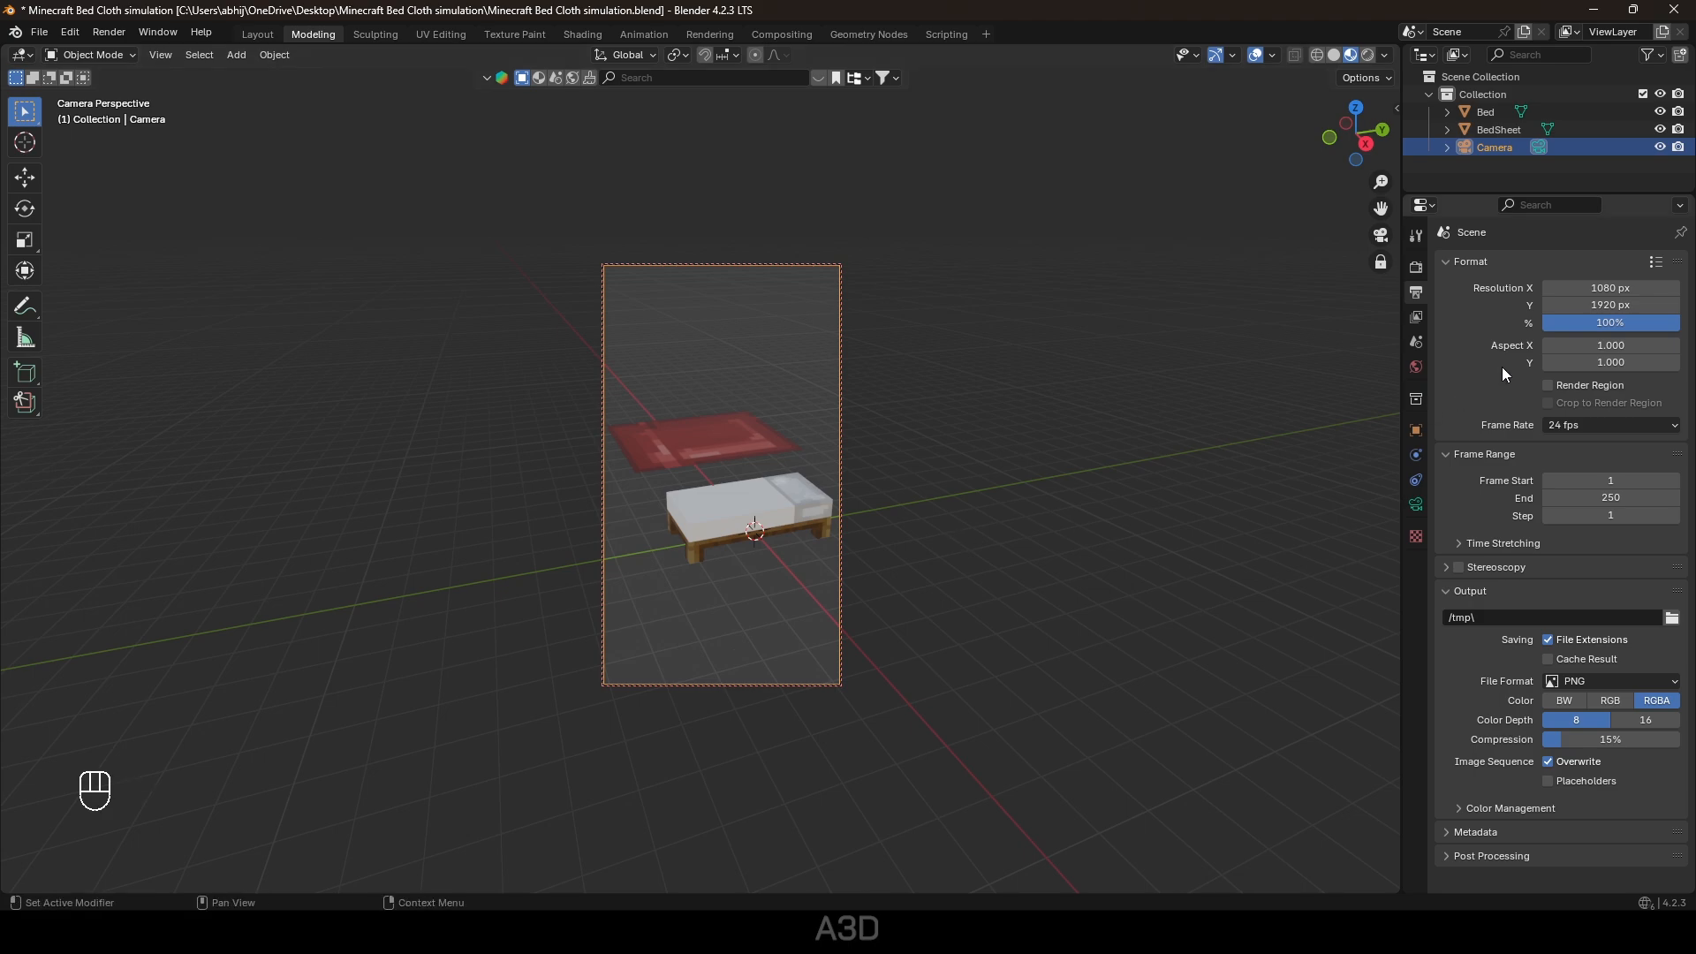
# Rotate the bed sheet about 25° on the X axis.
pyautogui.press('n')
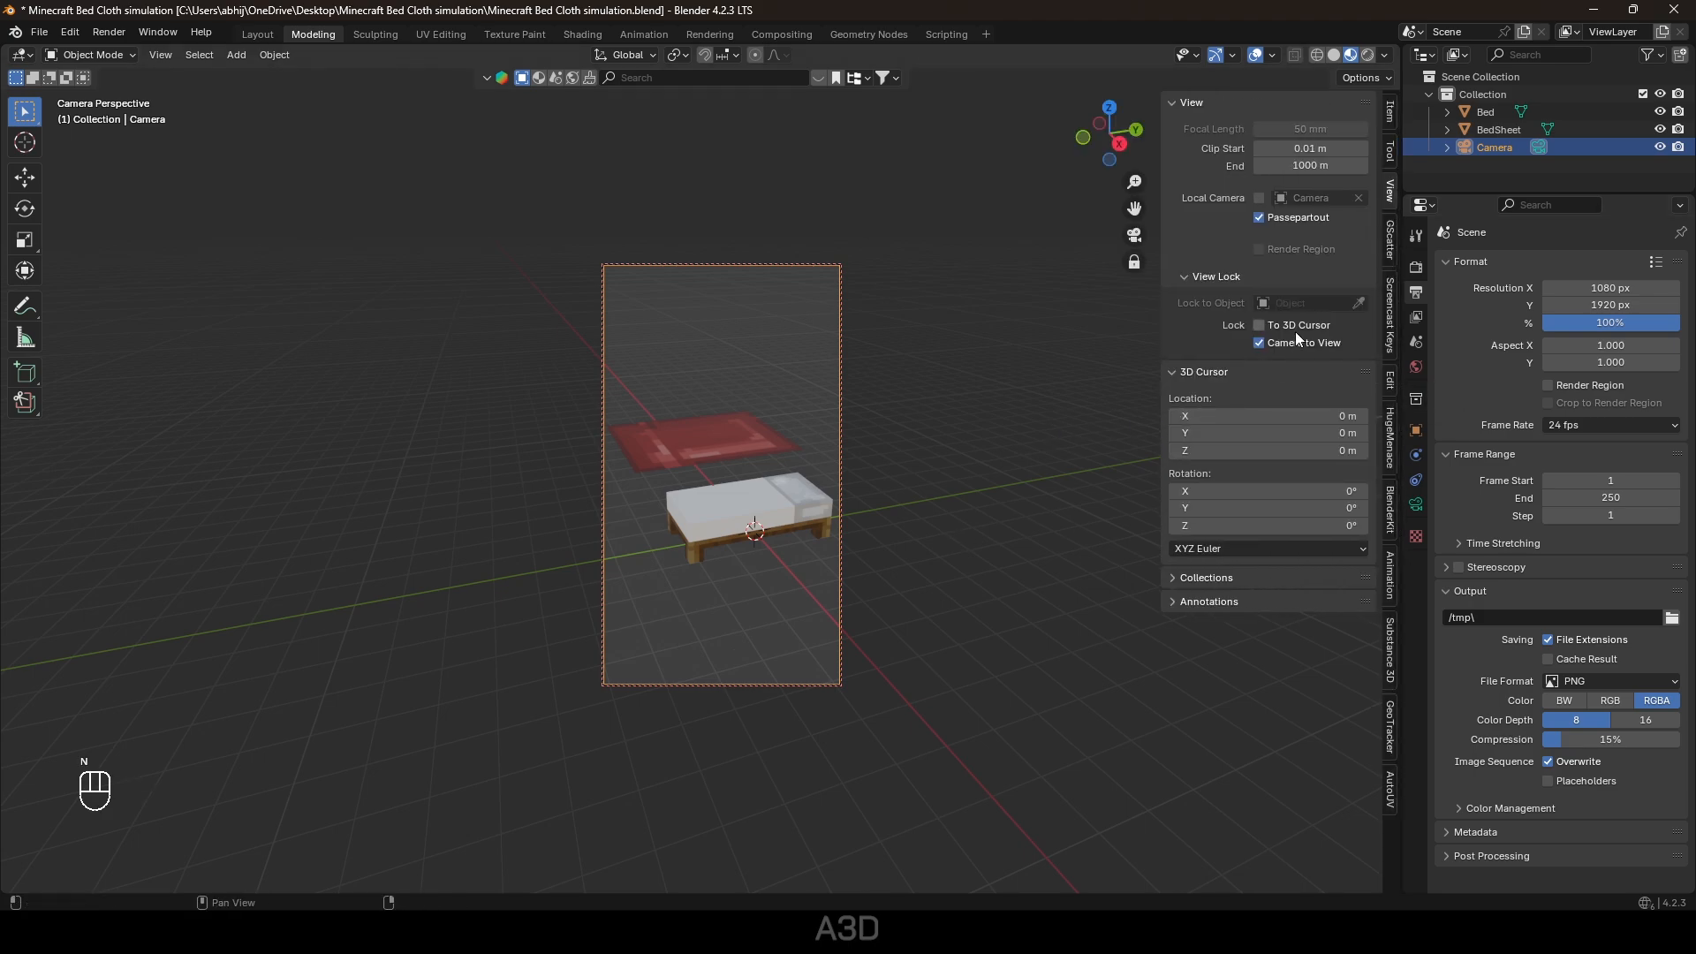
pyautogui.press('n')
pyautogui.click(1001, 475)
pyautogui.click(730, 442)
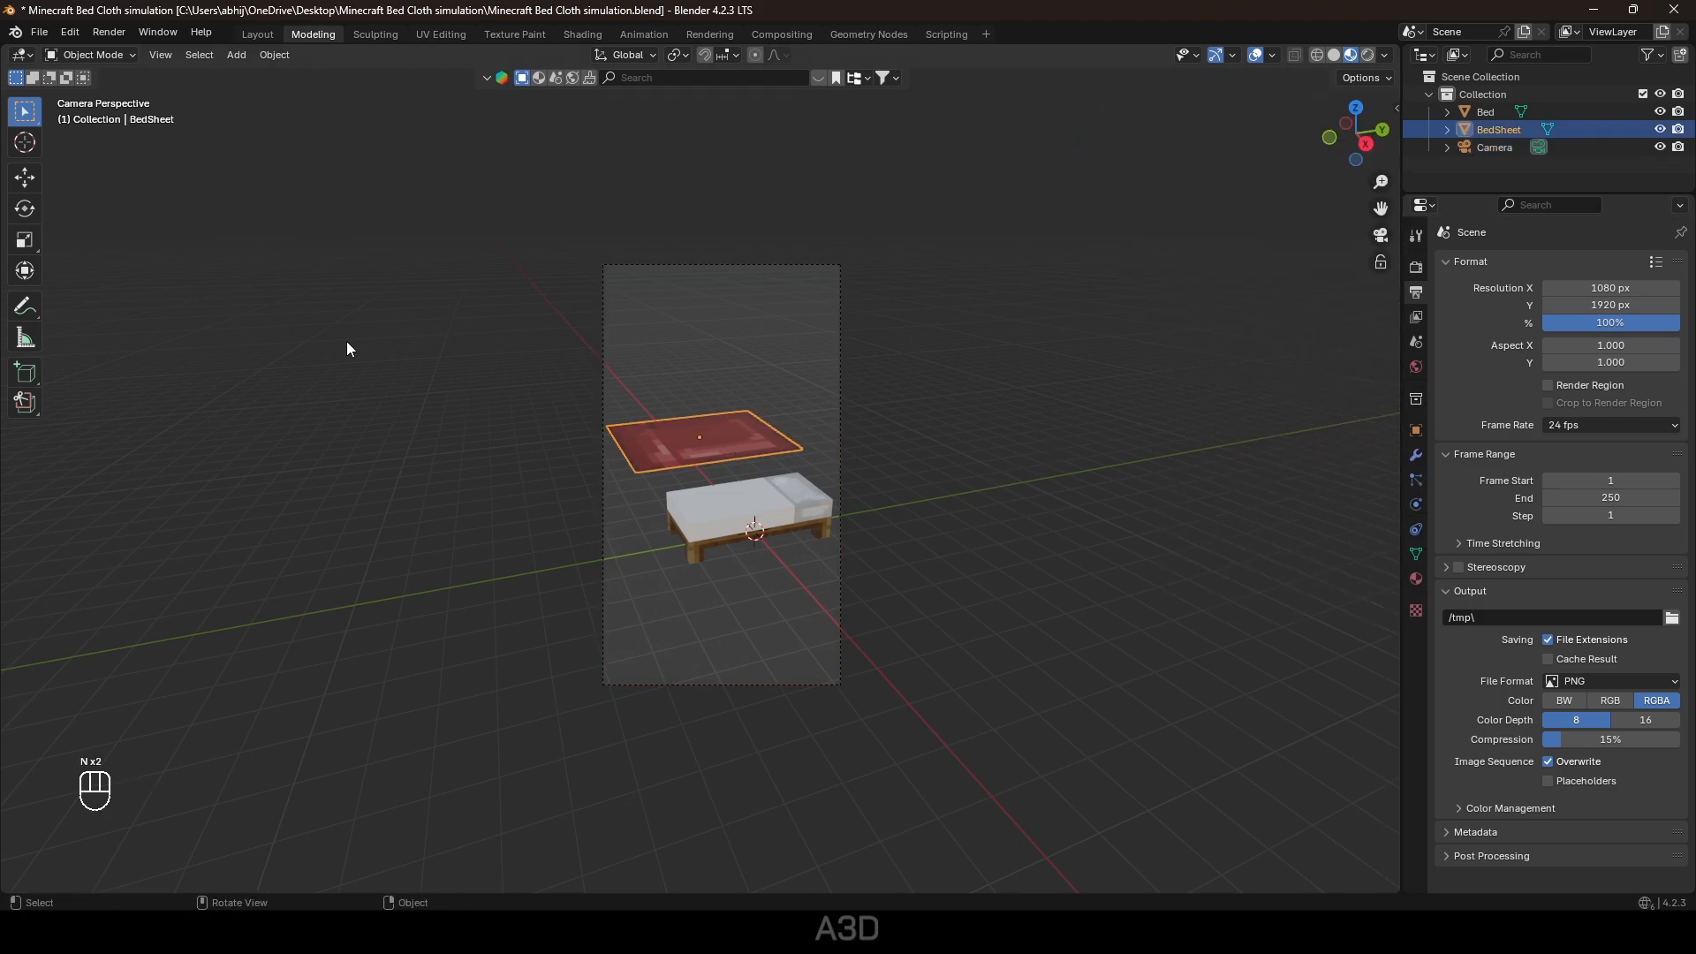
pyautogui.click(25, 209)
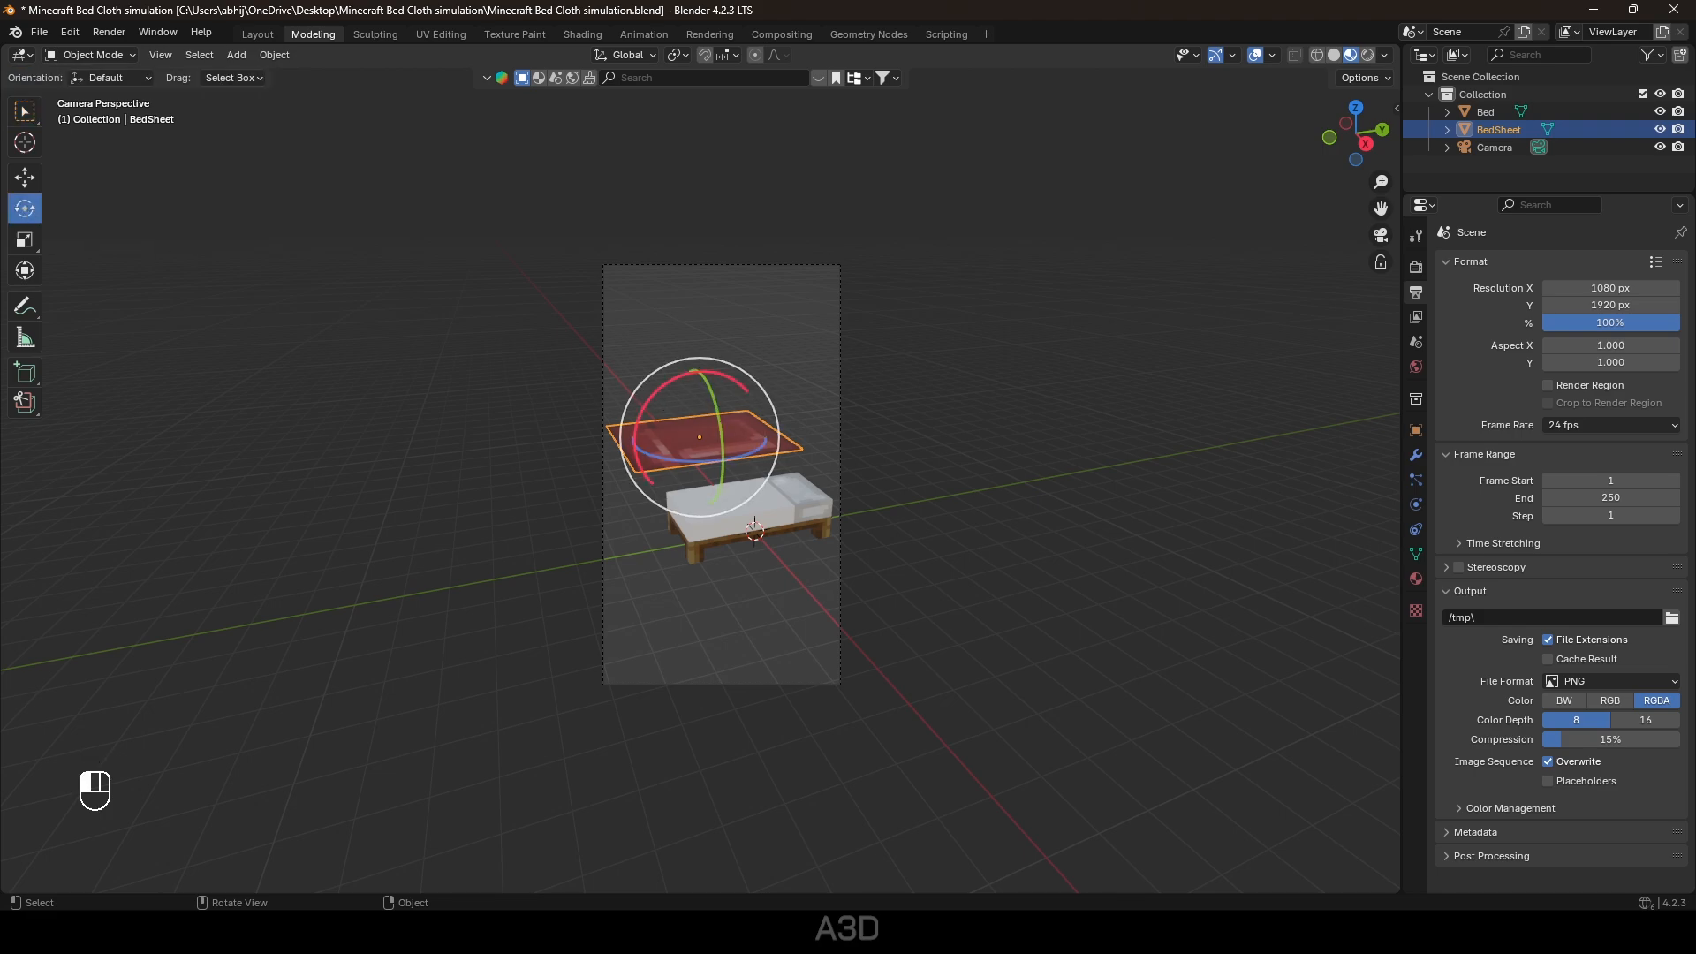
pyautogui.keyDown('ctrl'); pyautogui.moveTo(638, 417); pyautogui.dragTo(654, 420); pyautogui.keyUp('ctrl')
pyautogui.click(1189, 476)
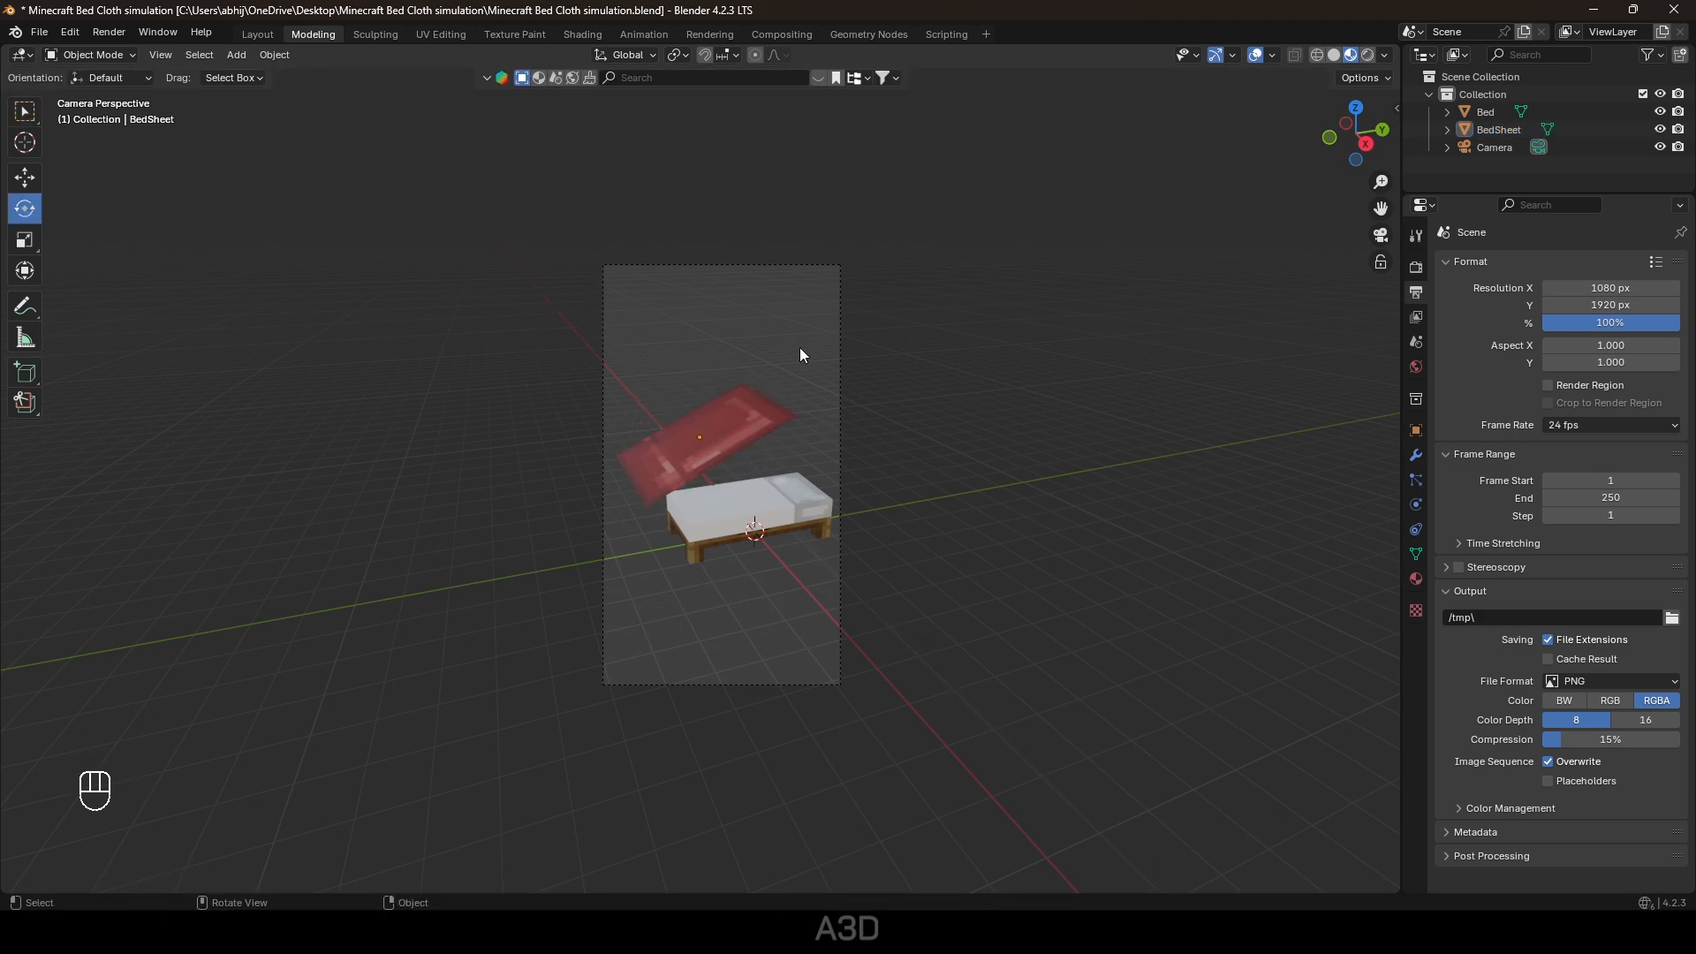
# Swing the camera to a new angle on the bed, then uncheck Camera to View.
pyautogui.moveTo(903, 509); pyautogui.dragTo(954, 515, button='middle')
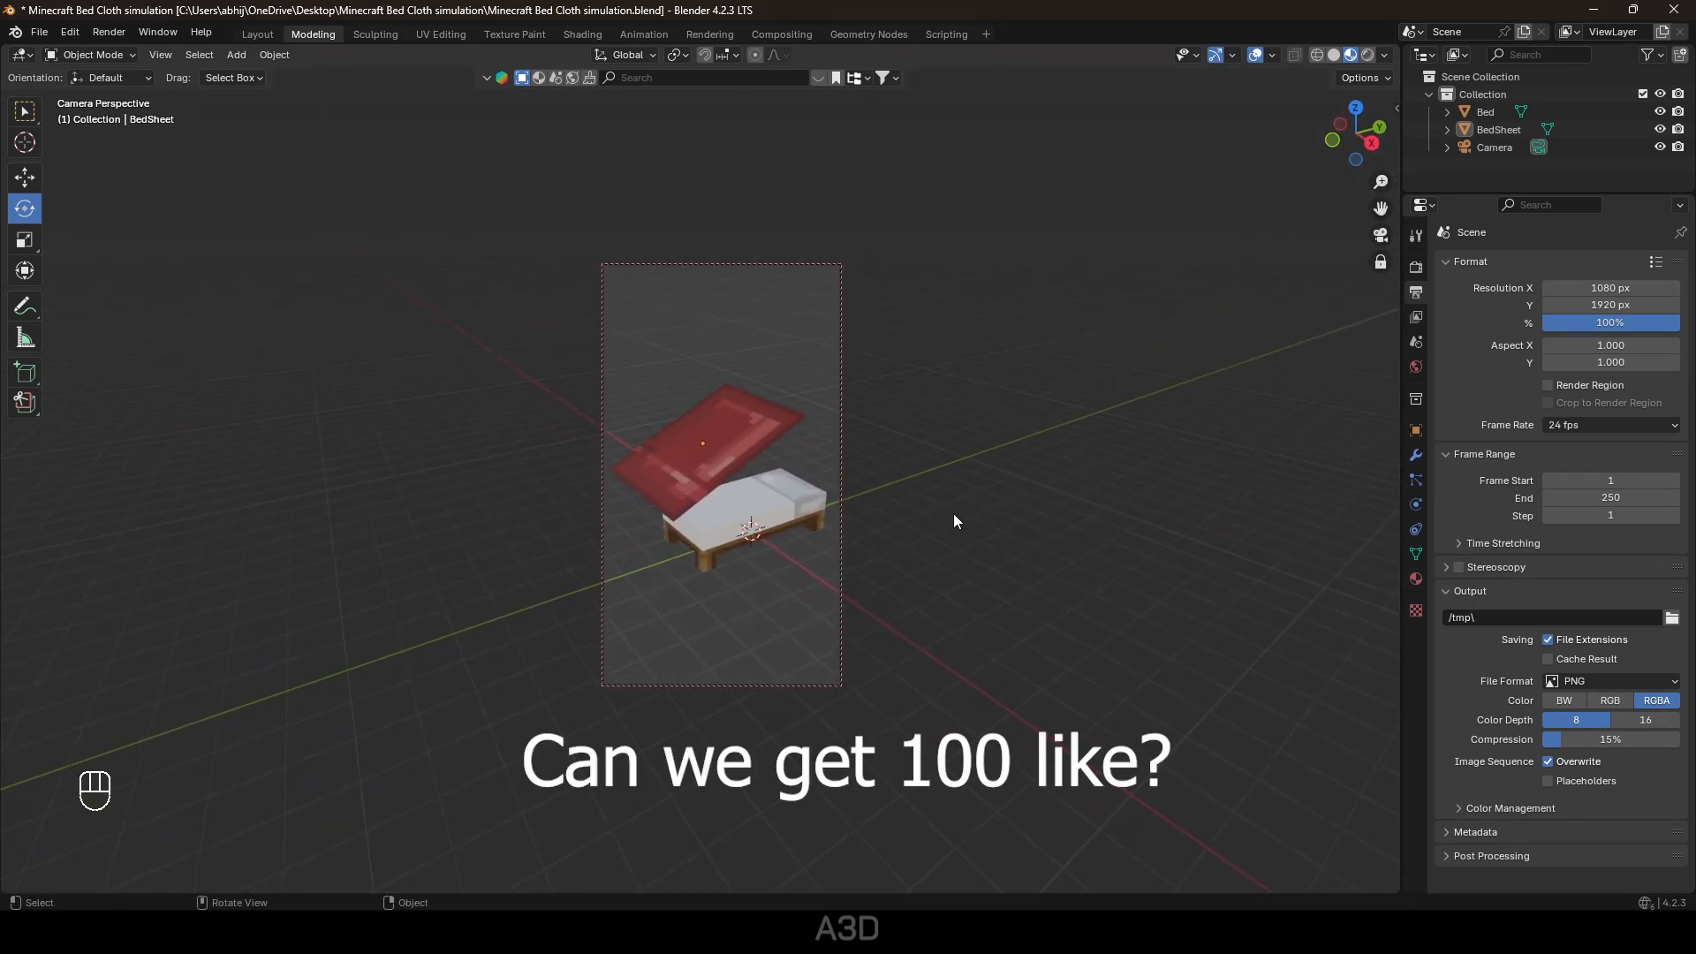
pyautogui.press('n')
pyautogui.click(1285, 342)
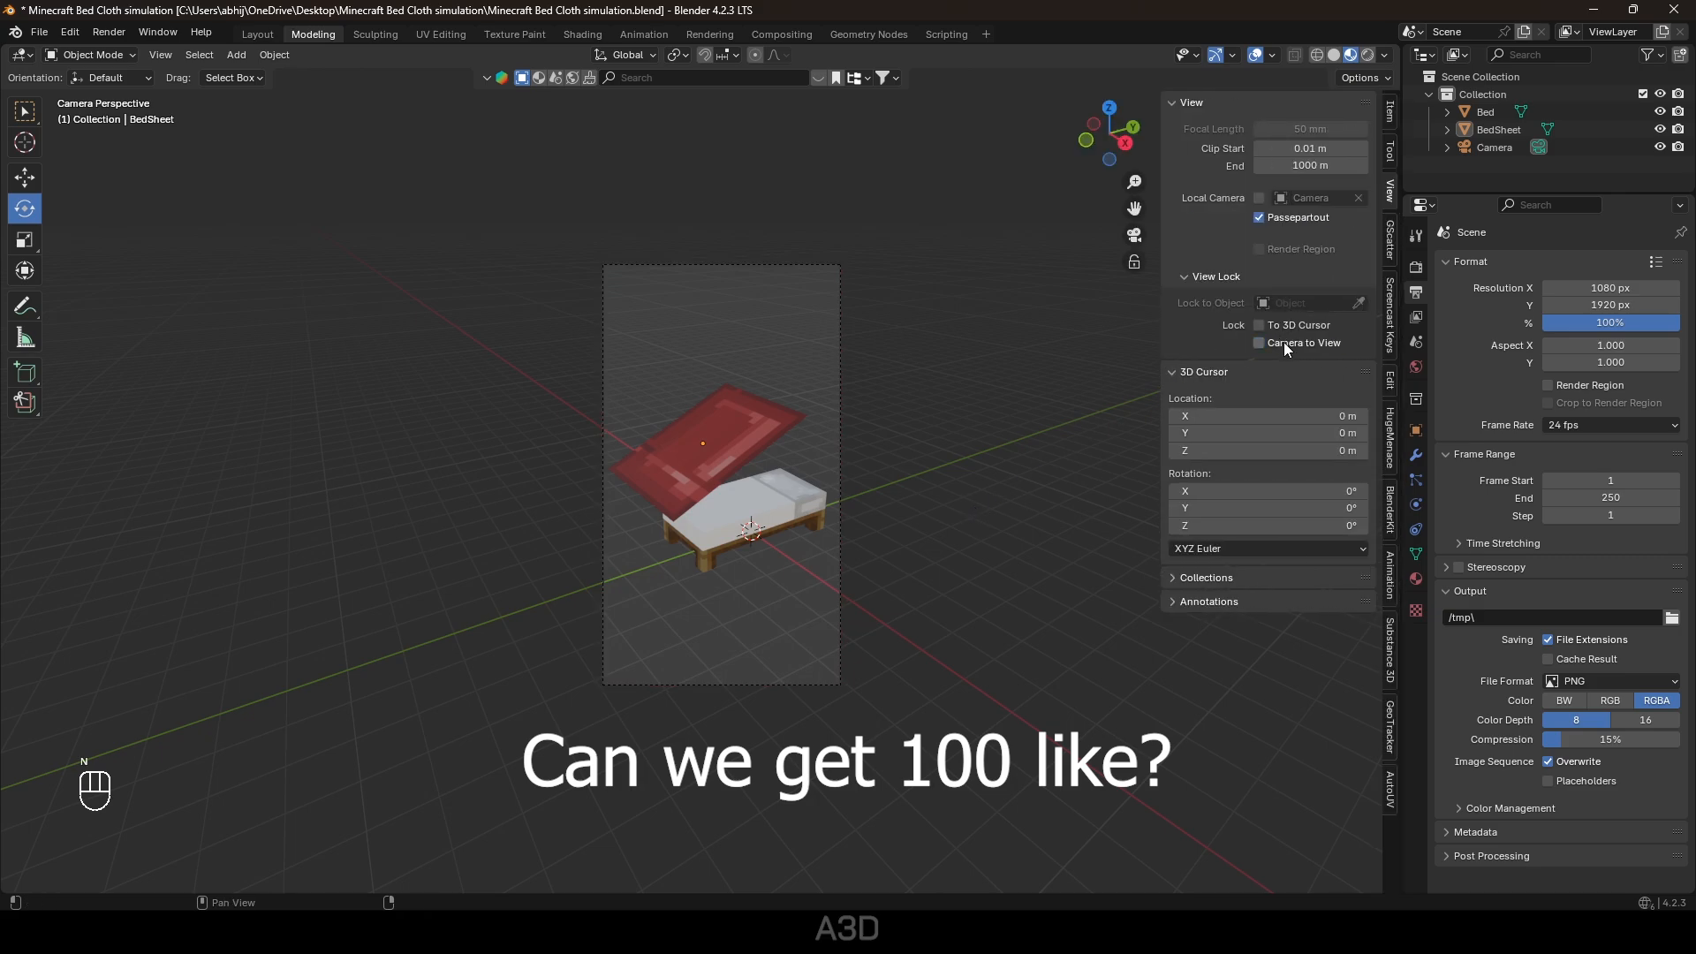
# Undo recent changes and add an enlarged plane as the floor.
pyautogui.press('n')
pyautogui.hotkey('ctrl', 'z')
pyautogui.hotkey('ctrl', 'z')
pyautogui.hotkey('shift', 'a')
pyautogui.moveTo(923, 550)
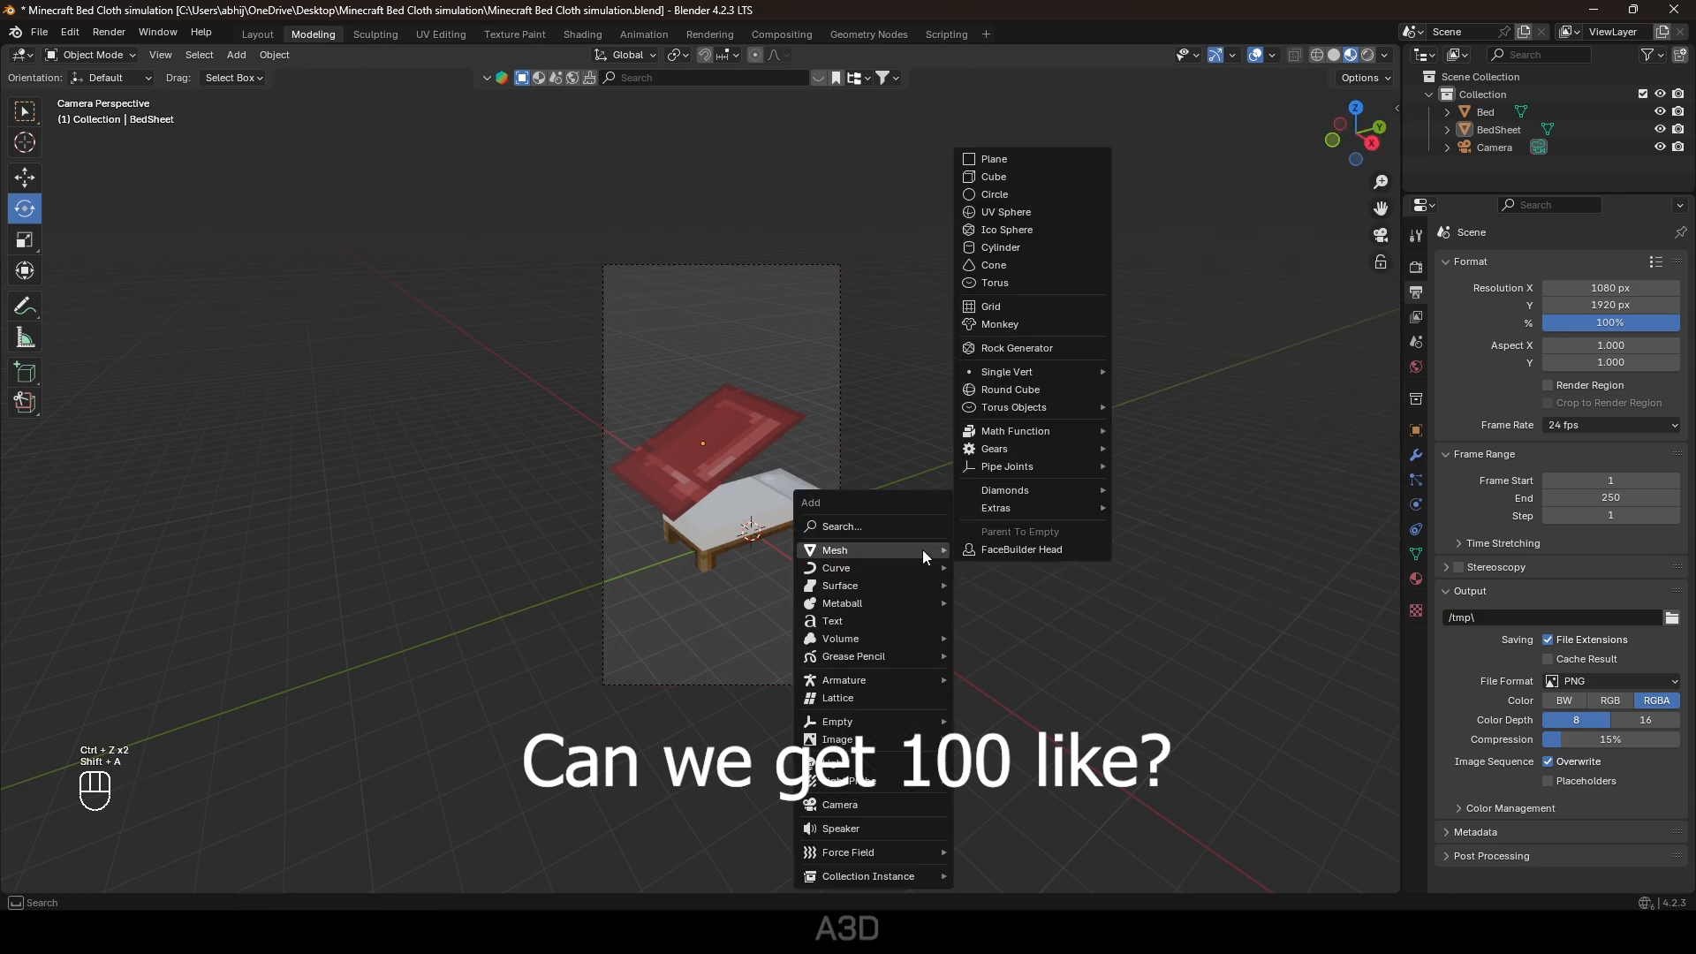
pyautogui.click(994, 159)
pyautogui.press('s')
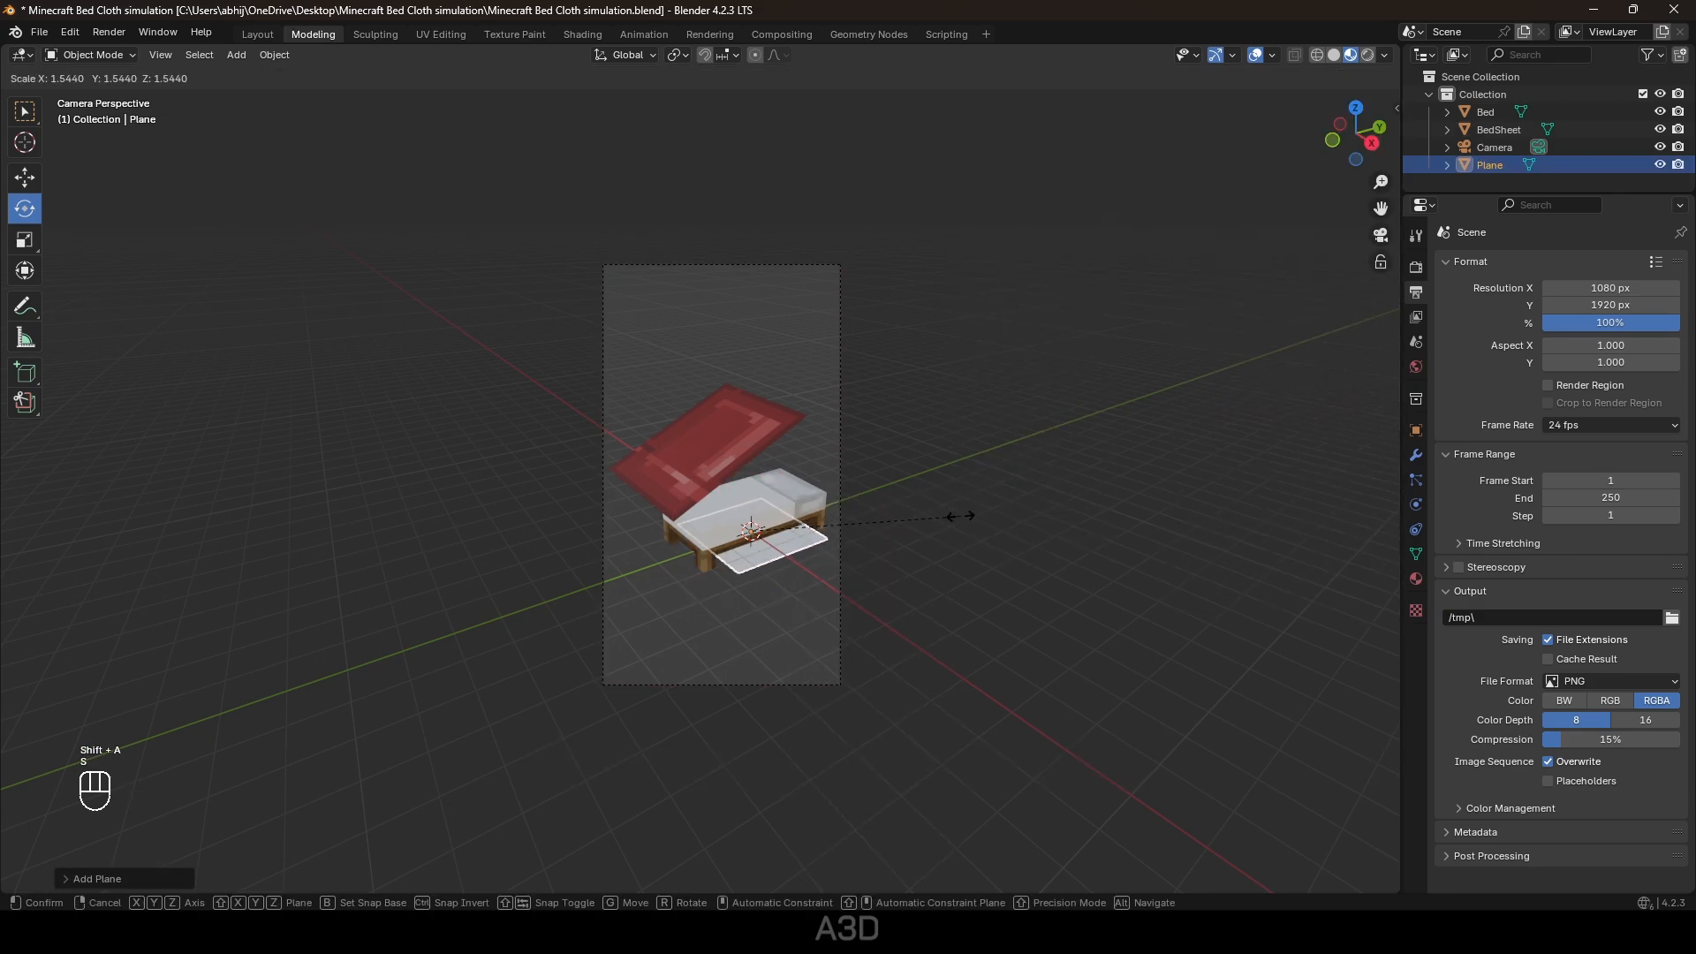
pyautogui.click(593, 579)
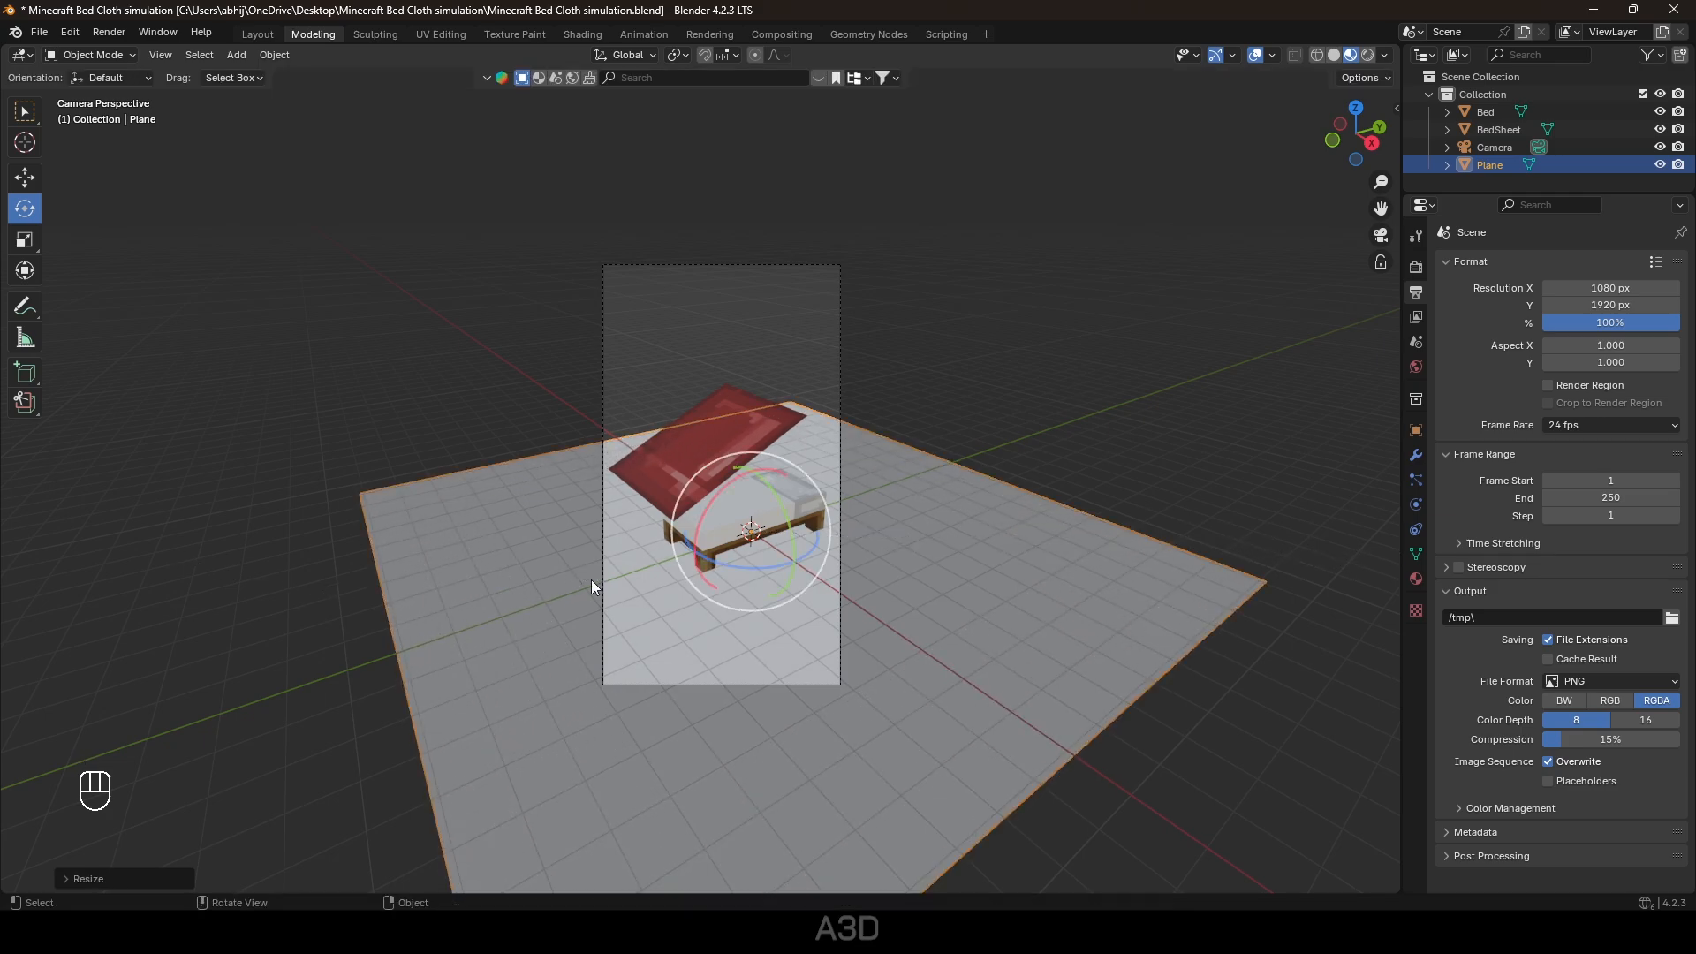
# In edge mode, stretch the plane's right and back edges further outward.
pyautogui.click(25, 177)
pyautogui.press('Tab')
pyautogui.press('2')
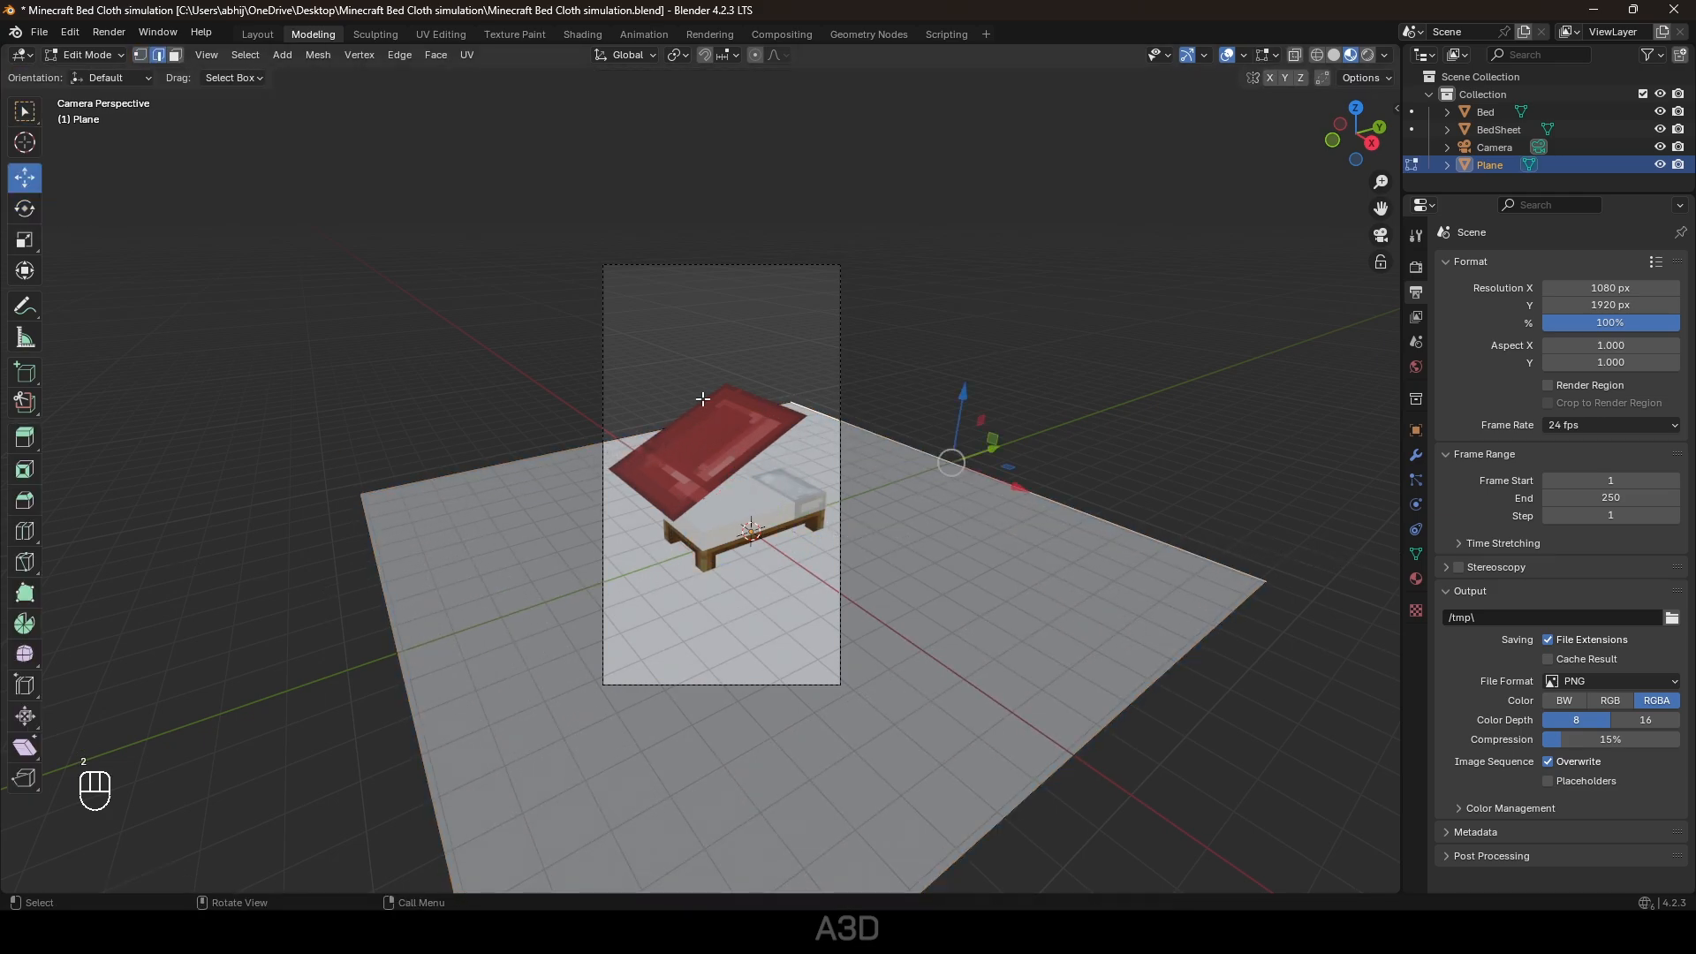
pyautogui.moveTo(988, 450); pyautogui.dragTo(1054, 432)
pyautogui.click(809, 395)
pyautogui.moveTo(718, 459); pyautogui.dragTo(649, 419)
pyautogui.click(897, 401)
pyautogui.moveTo(985, 404); pyautogui.dragTo(1088, 377)
pyautogui.click(754, 371)
pyautogui.press('Tab')
pyautogui.press('Tab')
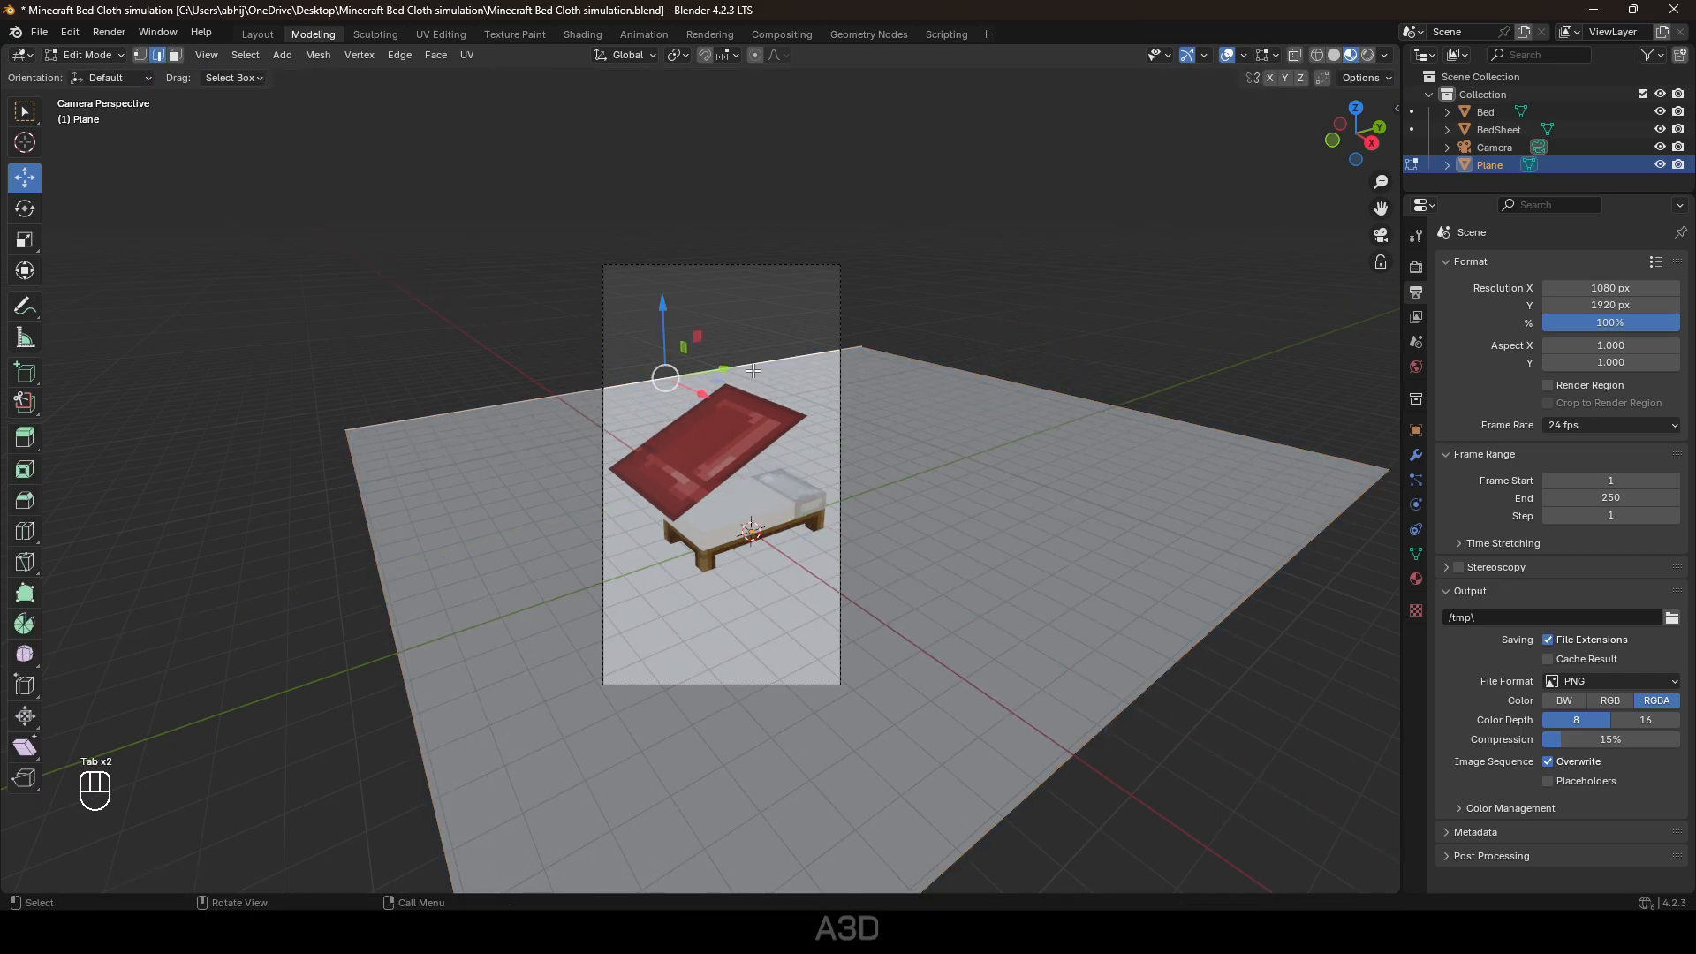
# Extrude the back edge up into a wall and bevel the corner with 12 segments.
pyautogui.press('e')
pyautogui.click(683, 107)
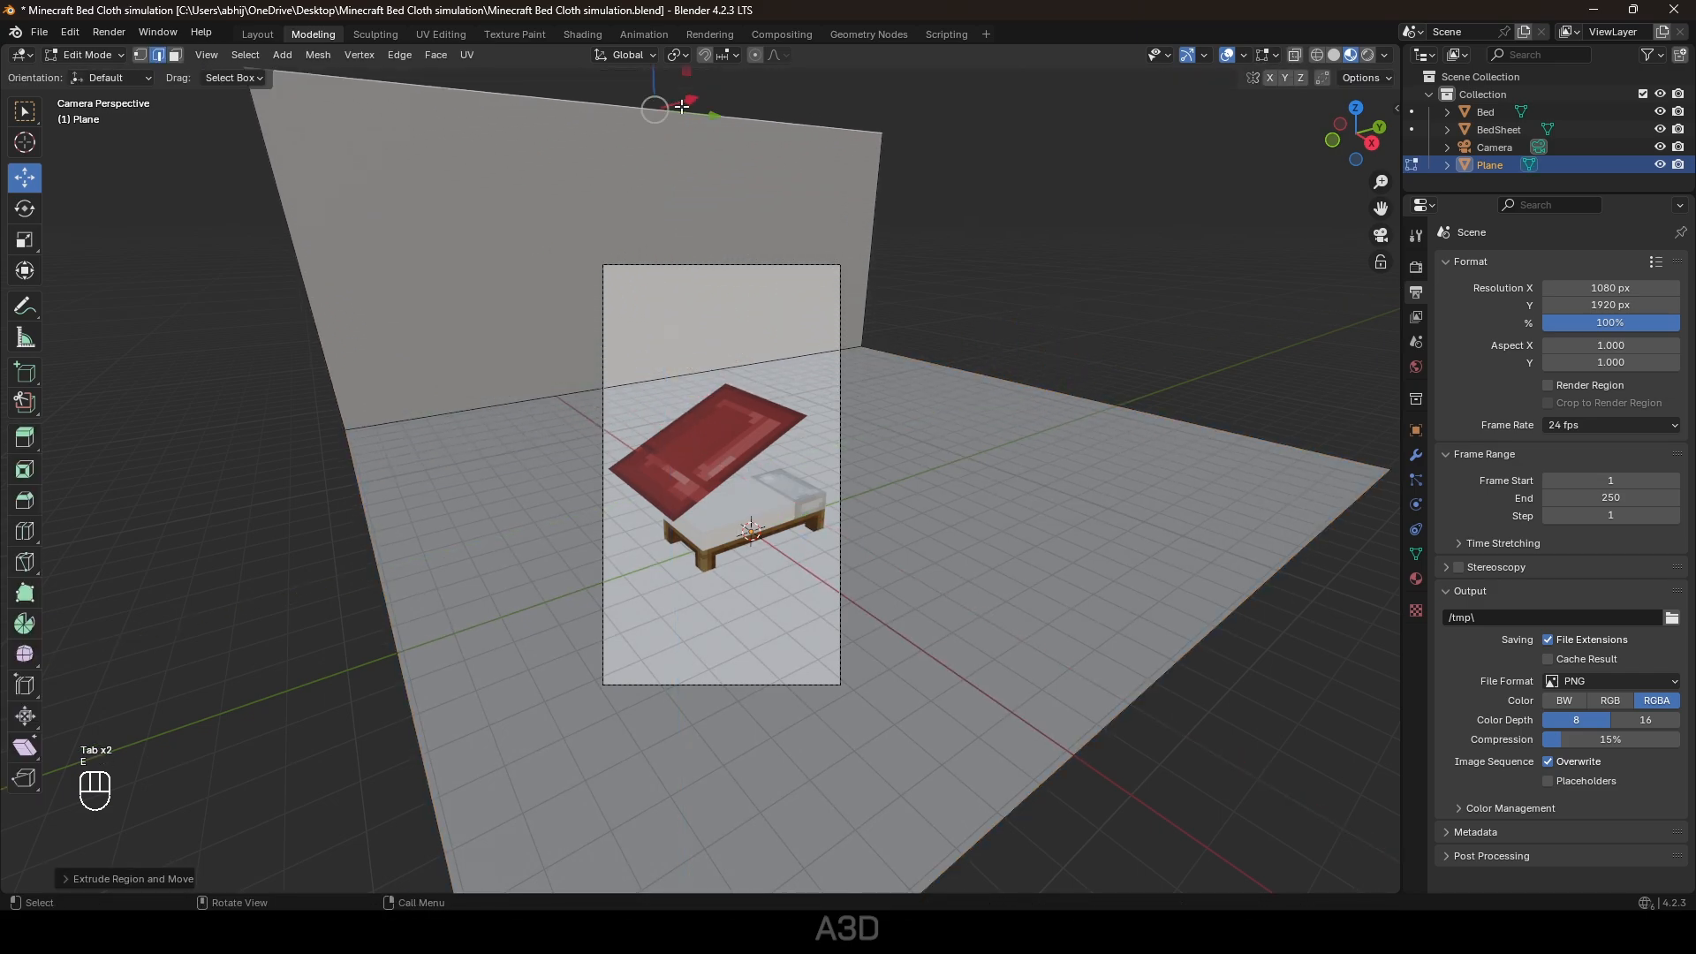
pyautogui.click(675, 385)
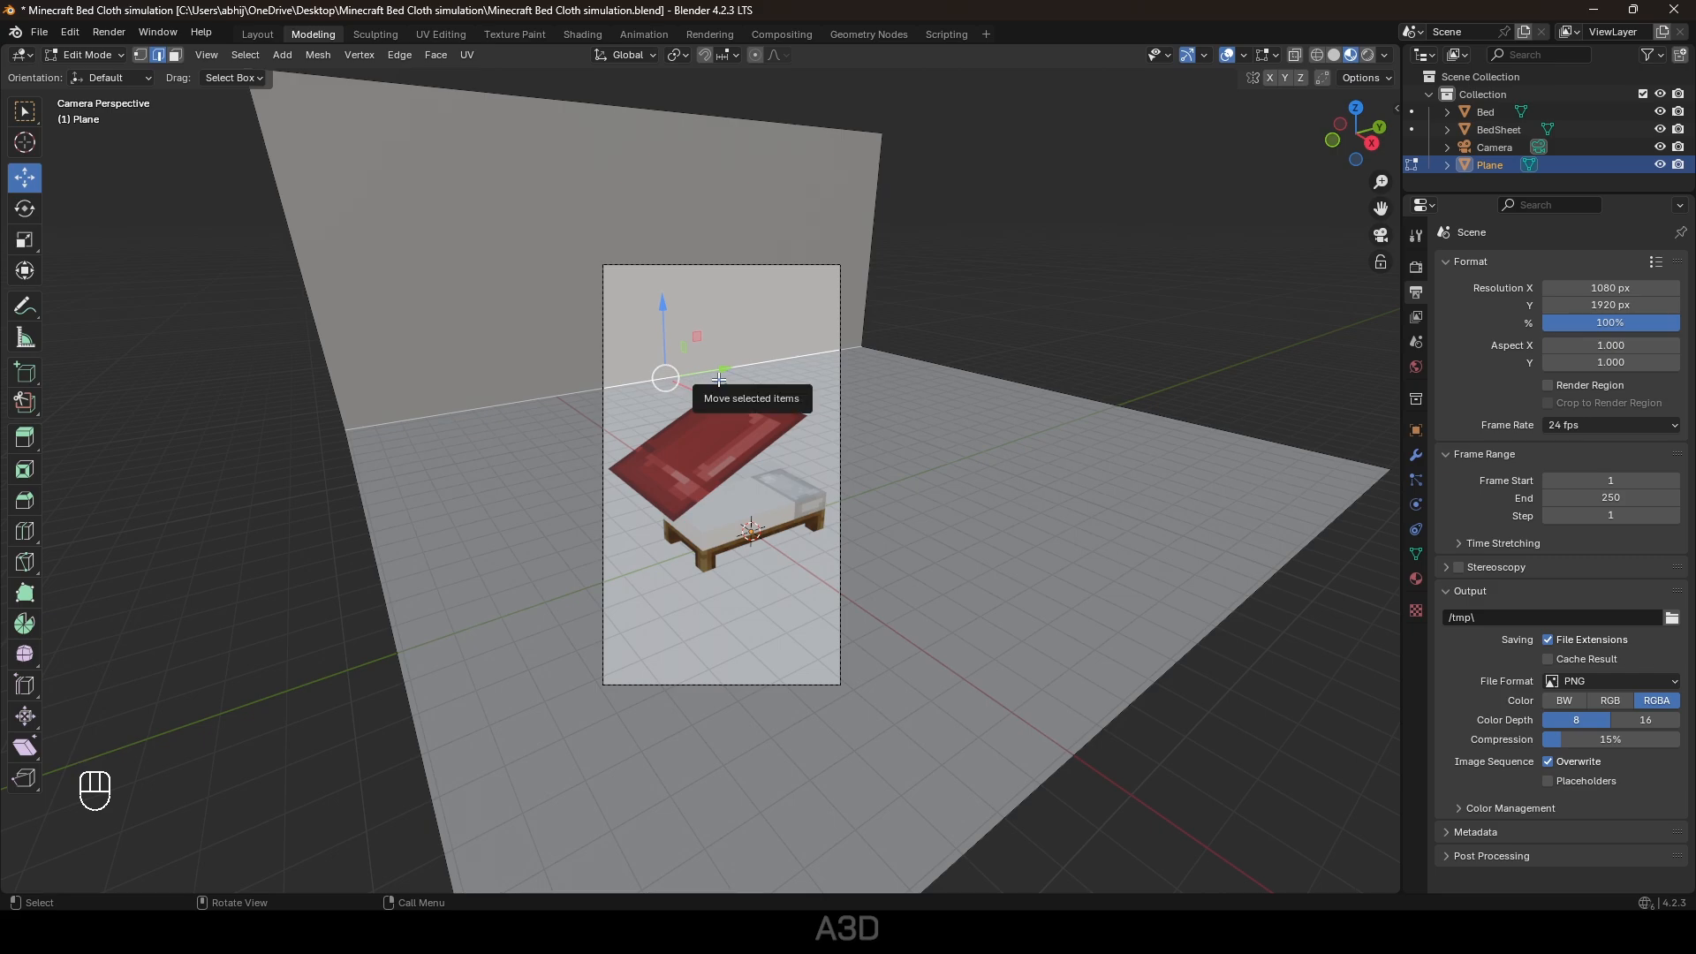
pyautogui.hotkey('ctrl', 'r')
pyautogui.hotkey('ctrl', 'b')
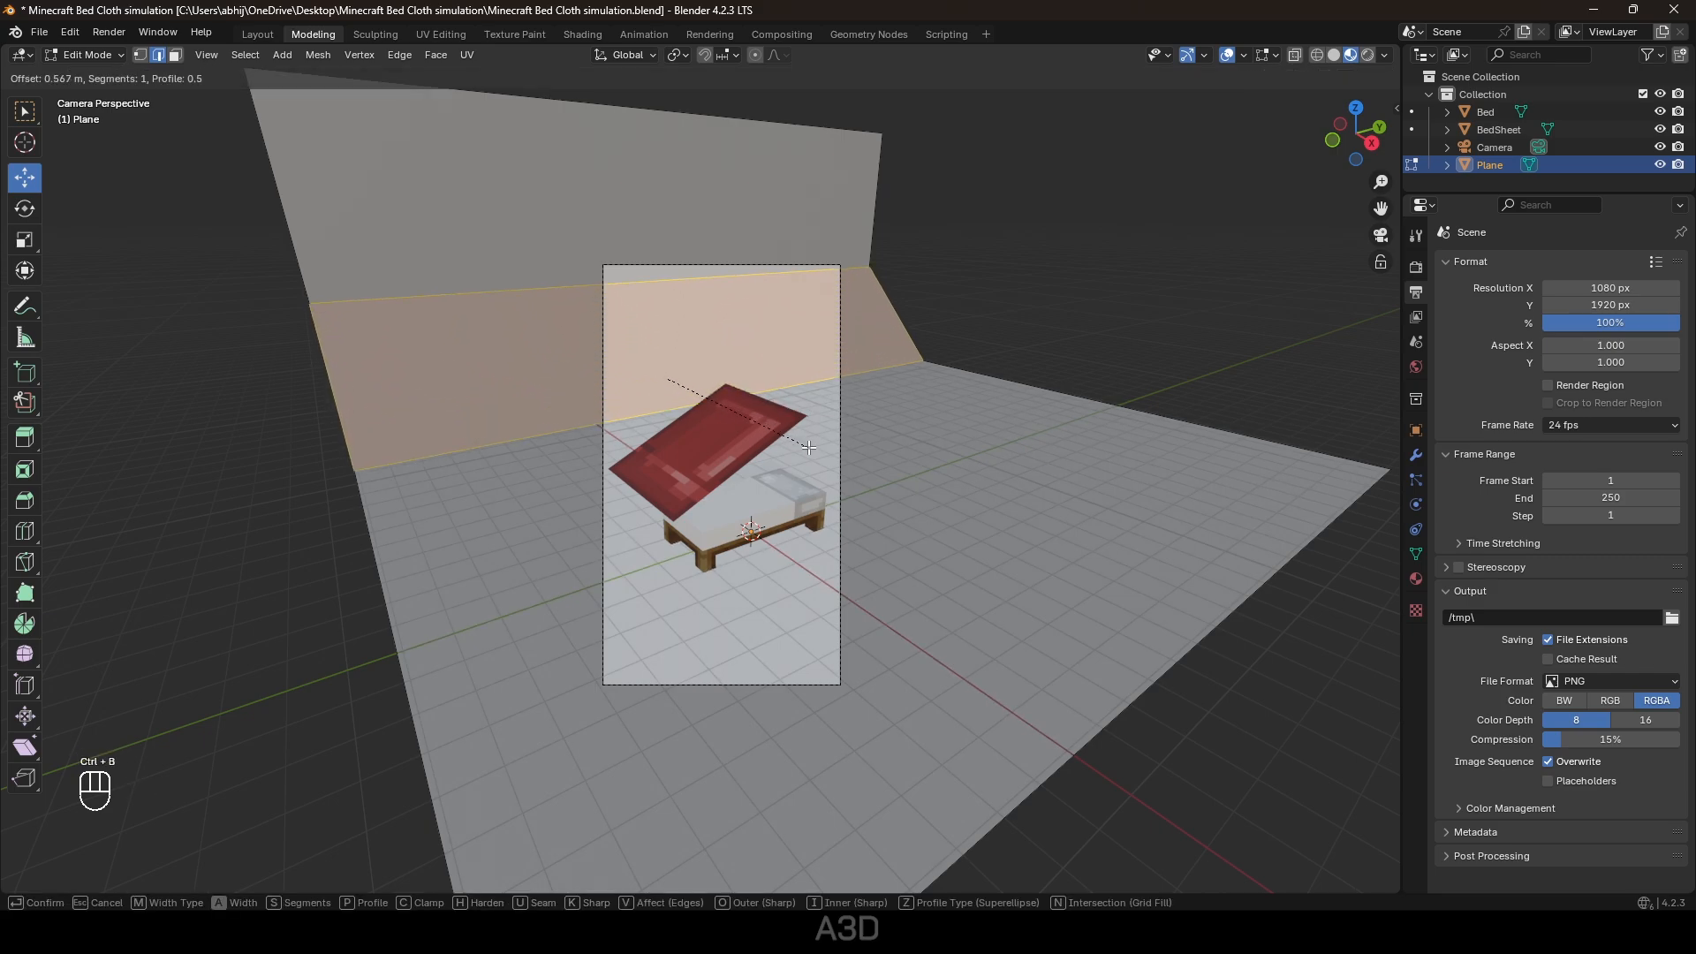
pyautogui.scroll(4, 809, 448)
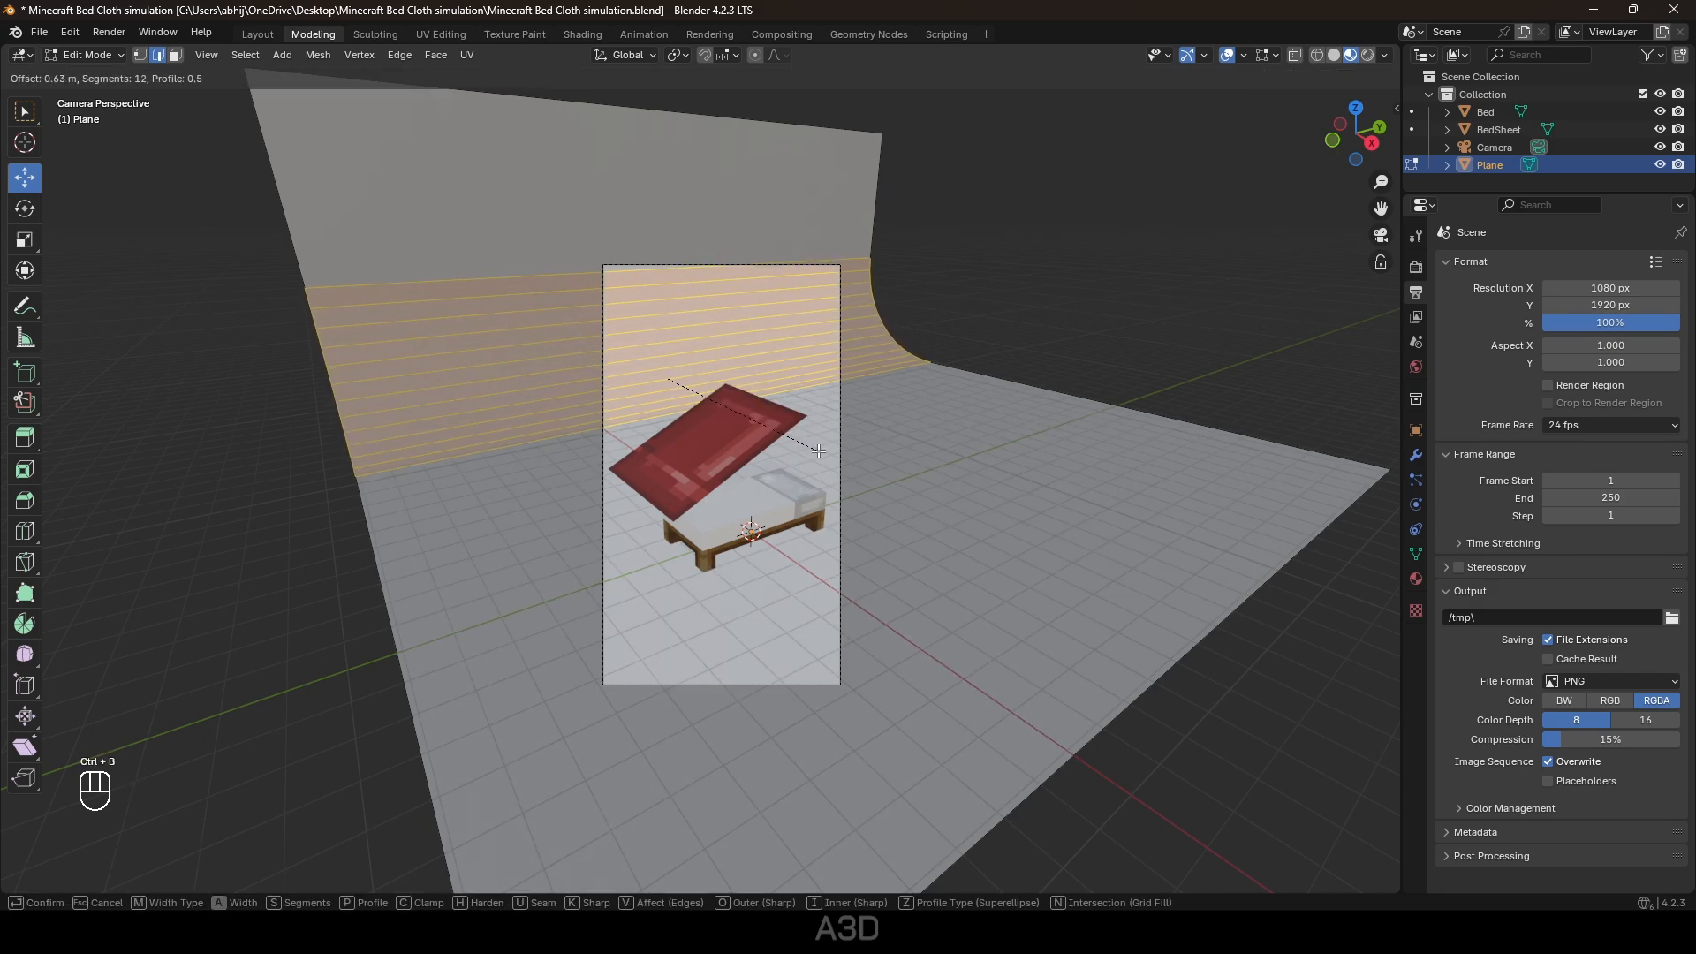
pyautogui.click(828, 458)
# Give the backdrop Auto Smooth shading and show its empty material settings.
pyautogui.press('Tab')
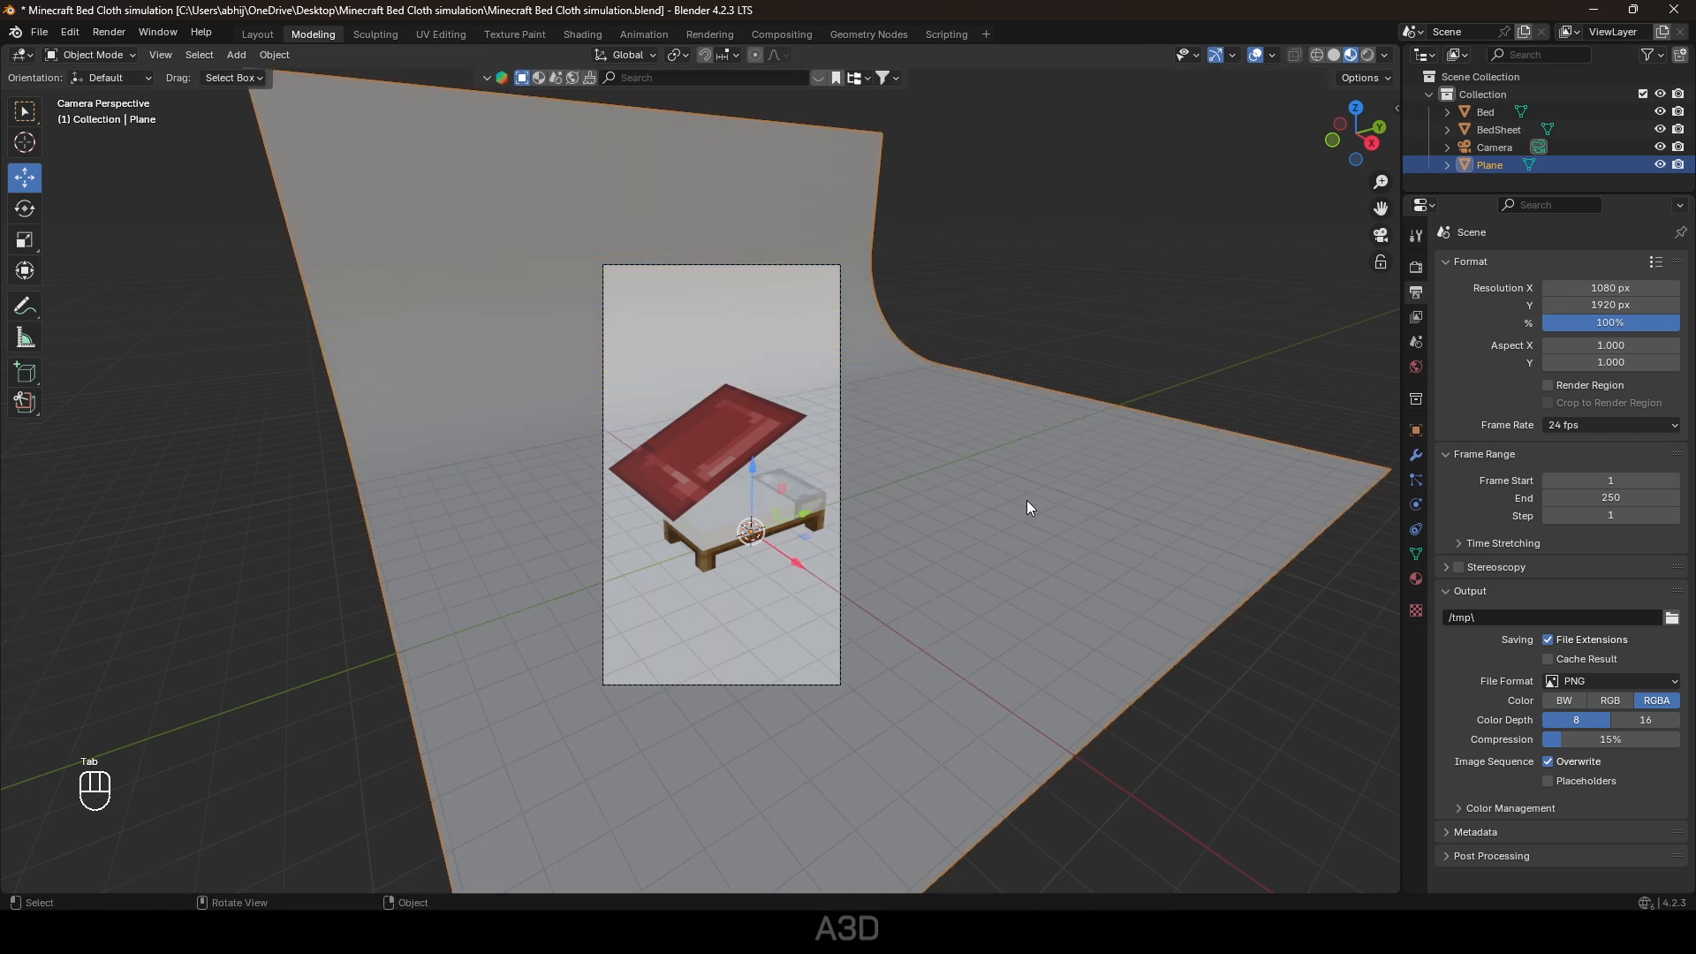
pyautogui.rightClick(1027, 500)
pyautogui.click(1028, 517)
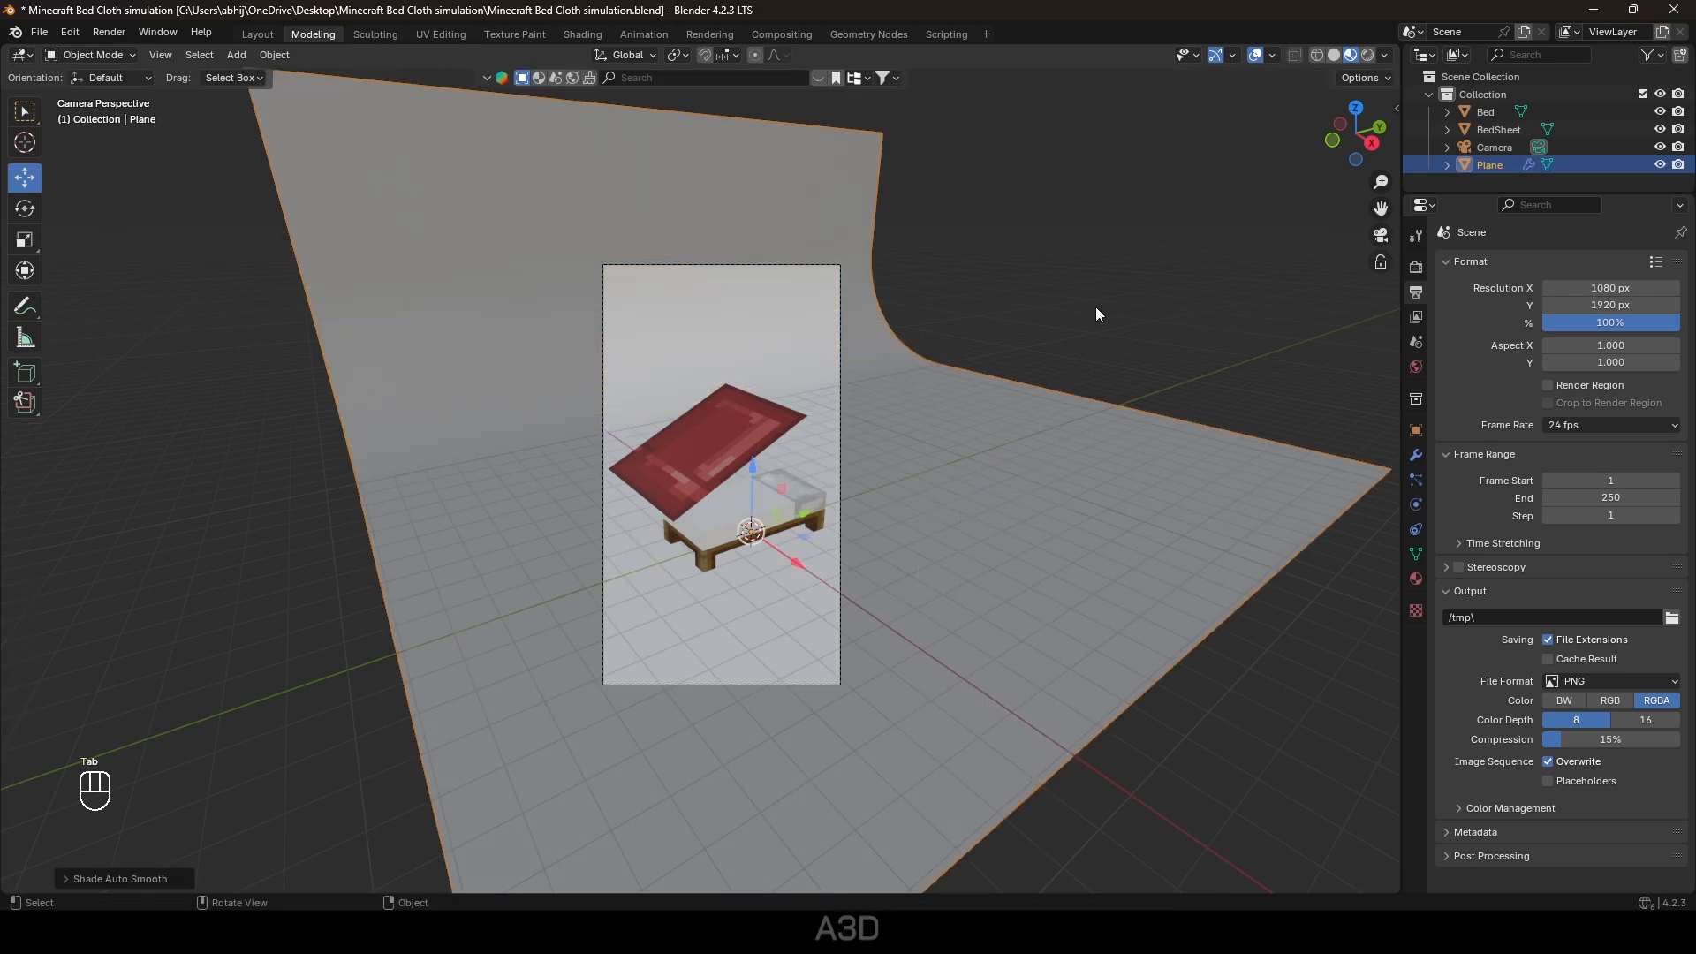
pyautogui.click(1416, 579)
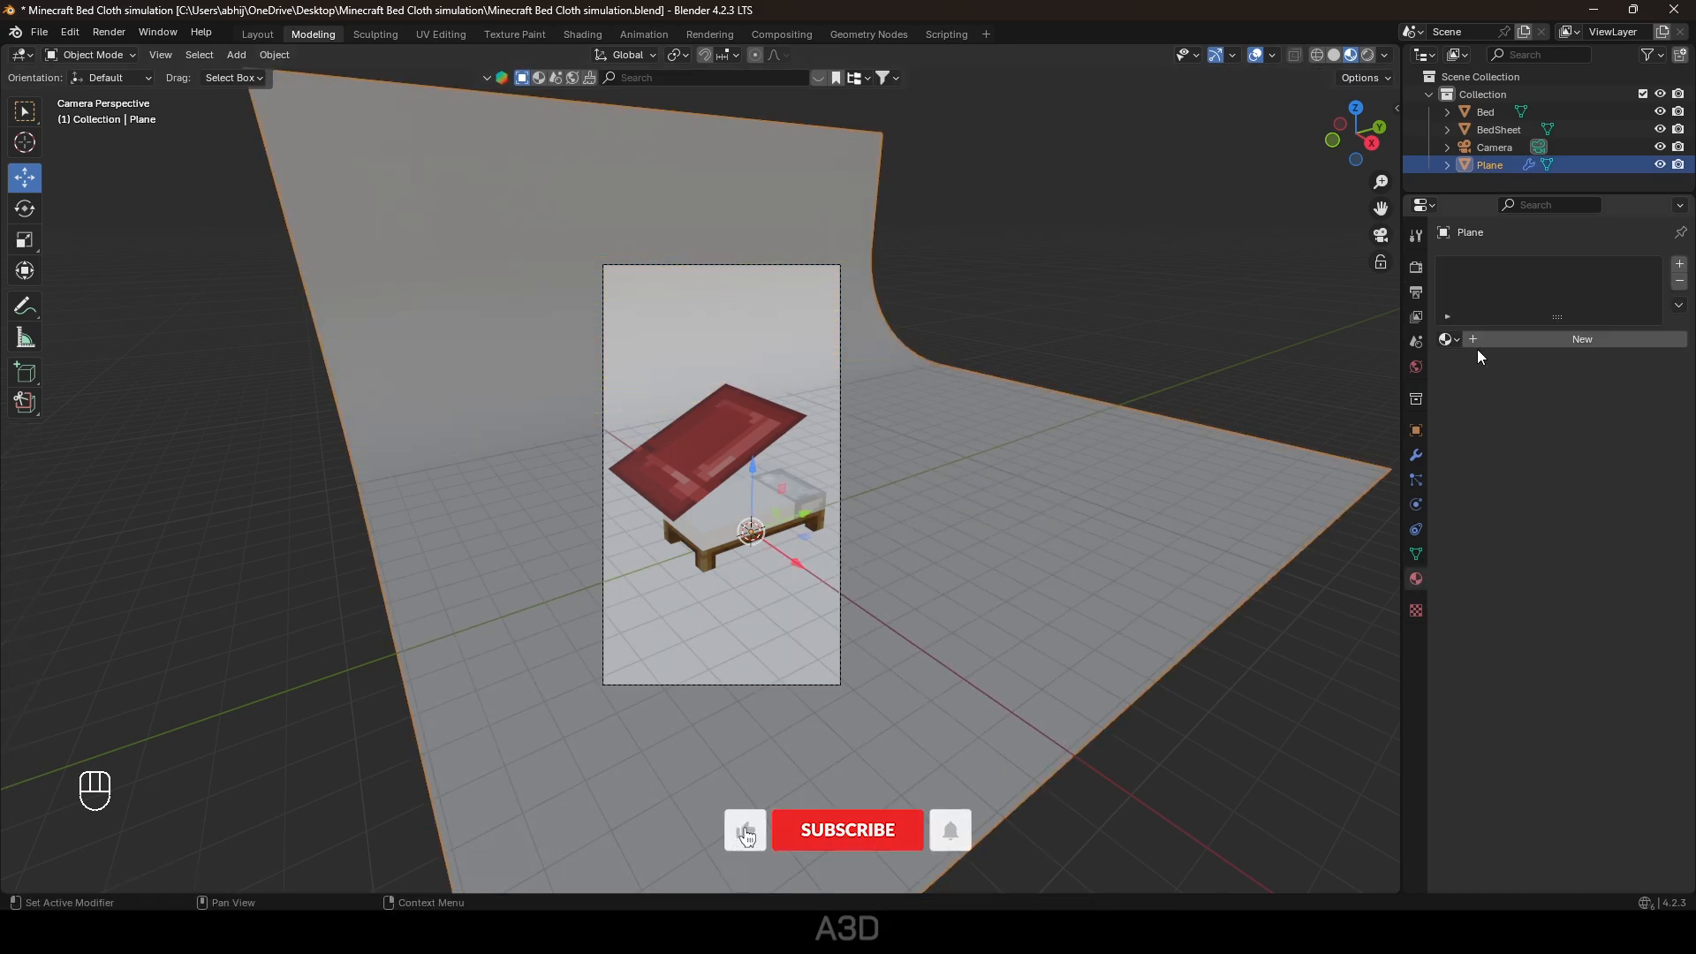
# Create Material.002 with a golden-yellow base colour and preview it in Rendered shading.
pyautogui.click(1555, 339)
pyautogui.click(1597, 451)
pyautogui.moveTo(1532, 261); pyautogui.dragTo(1523, 281)
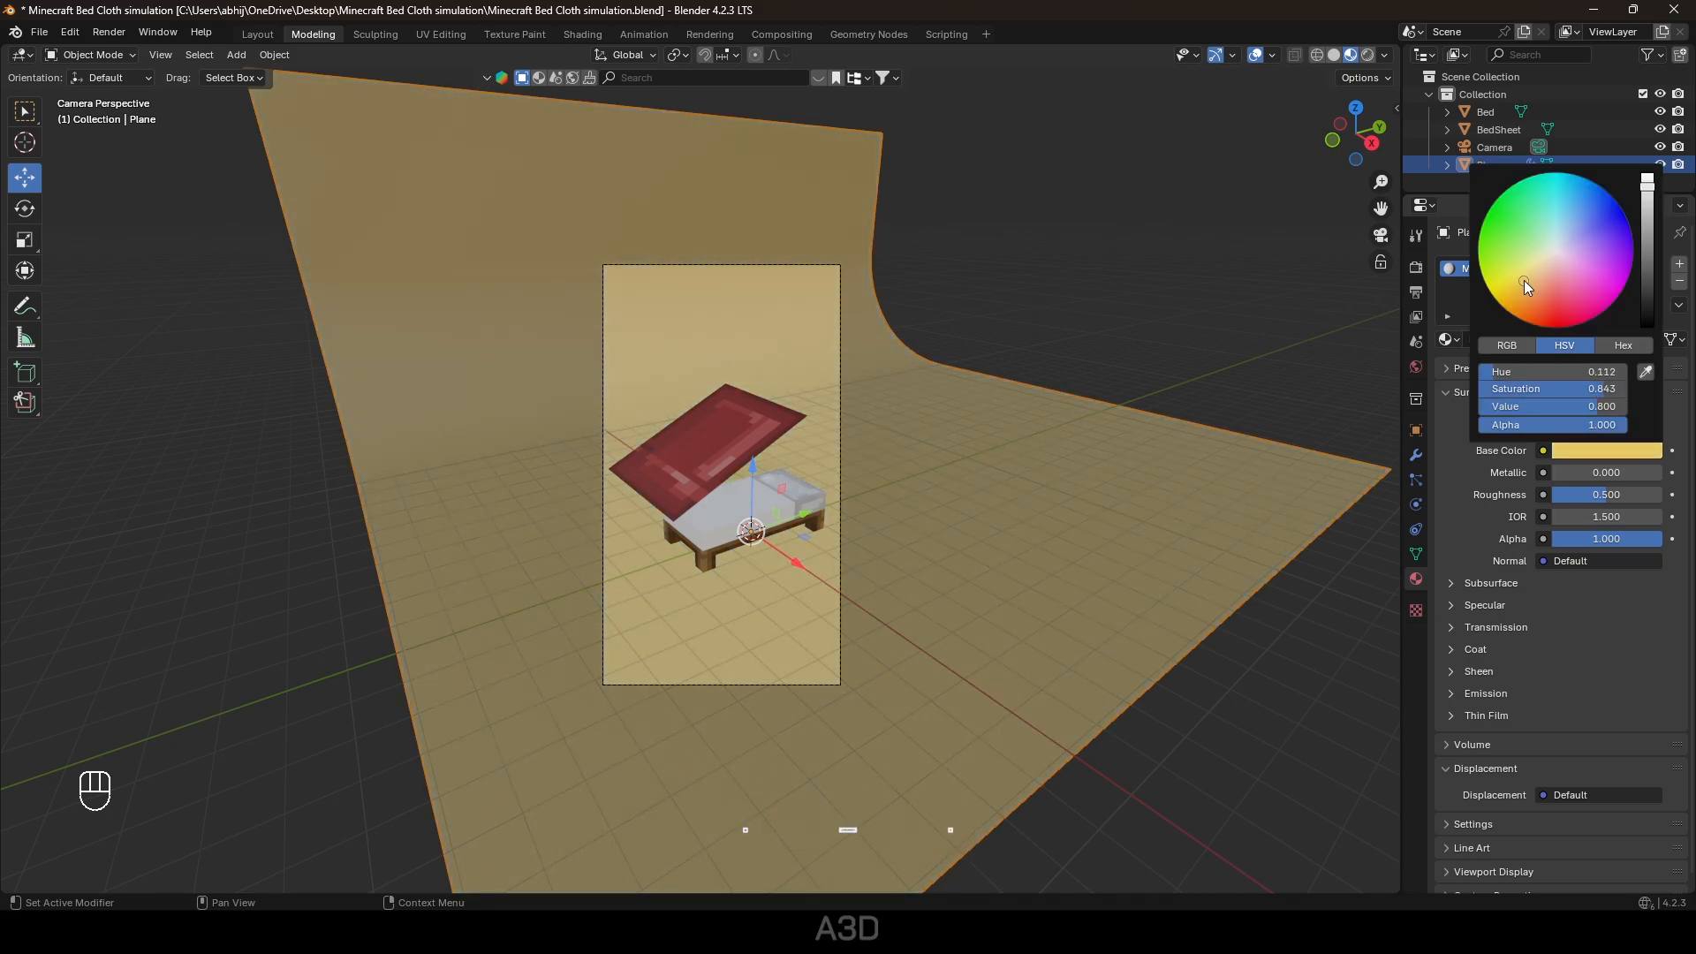
pyautogui.click(1146, 316)
pyautogui.click(1369, 55)
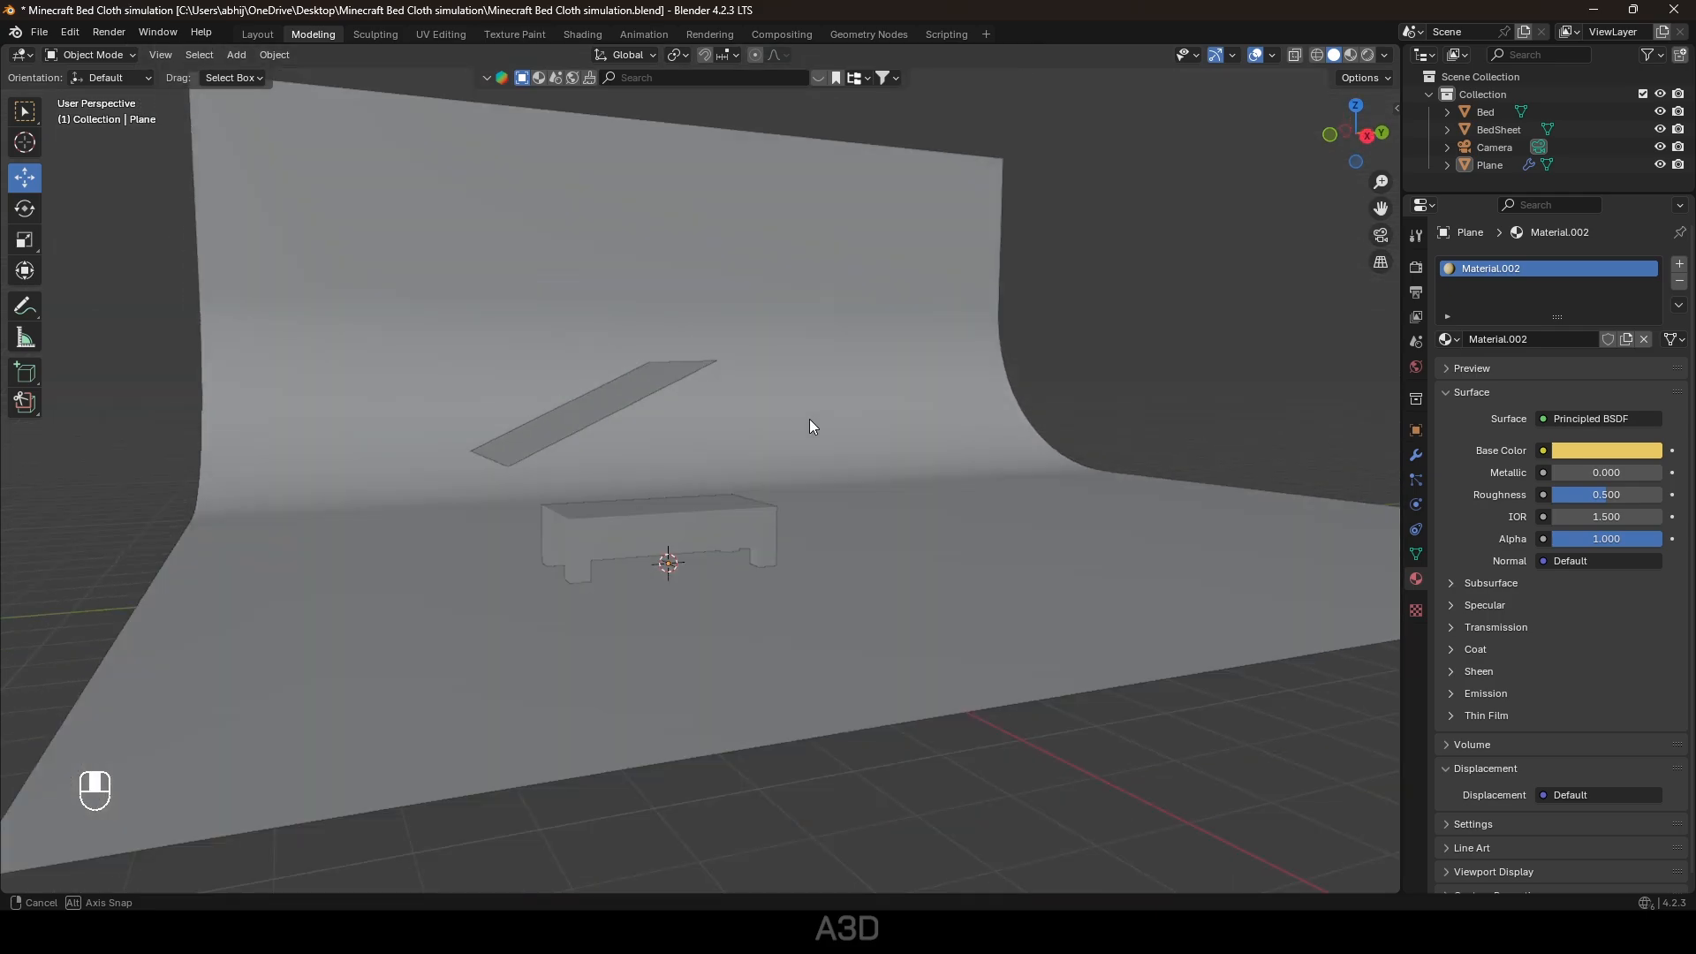
pyautogui.moveTo(809, 421); pyautogui.dragTo(793, 451, button='middle')
# Add default Cloth physics to the bed sheet and move to the Layout workspace.
pyautogui.click(533, 439)
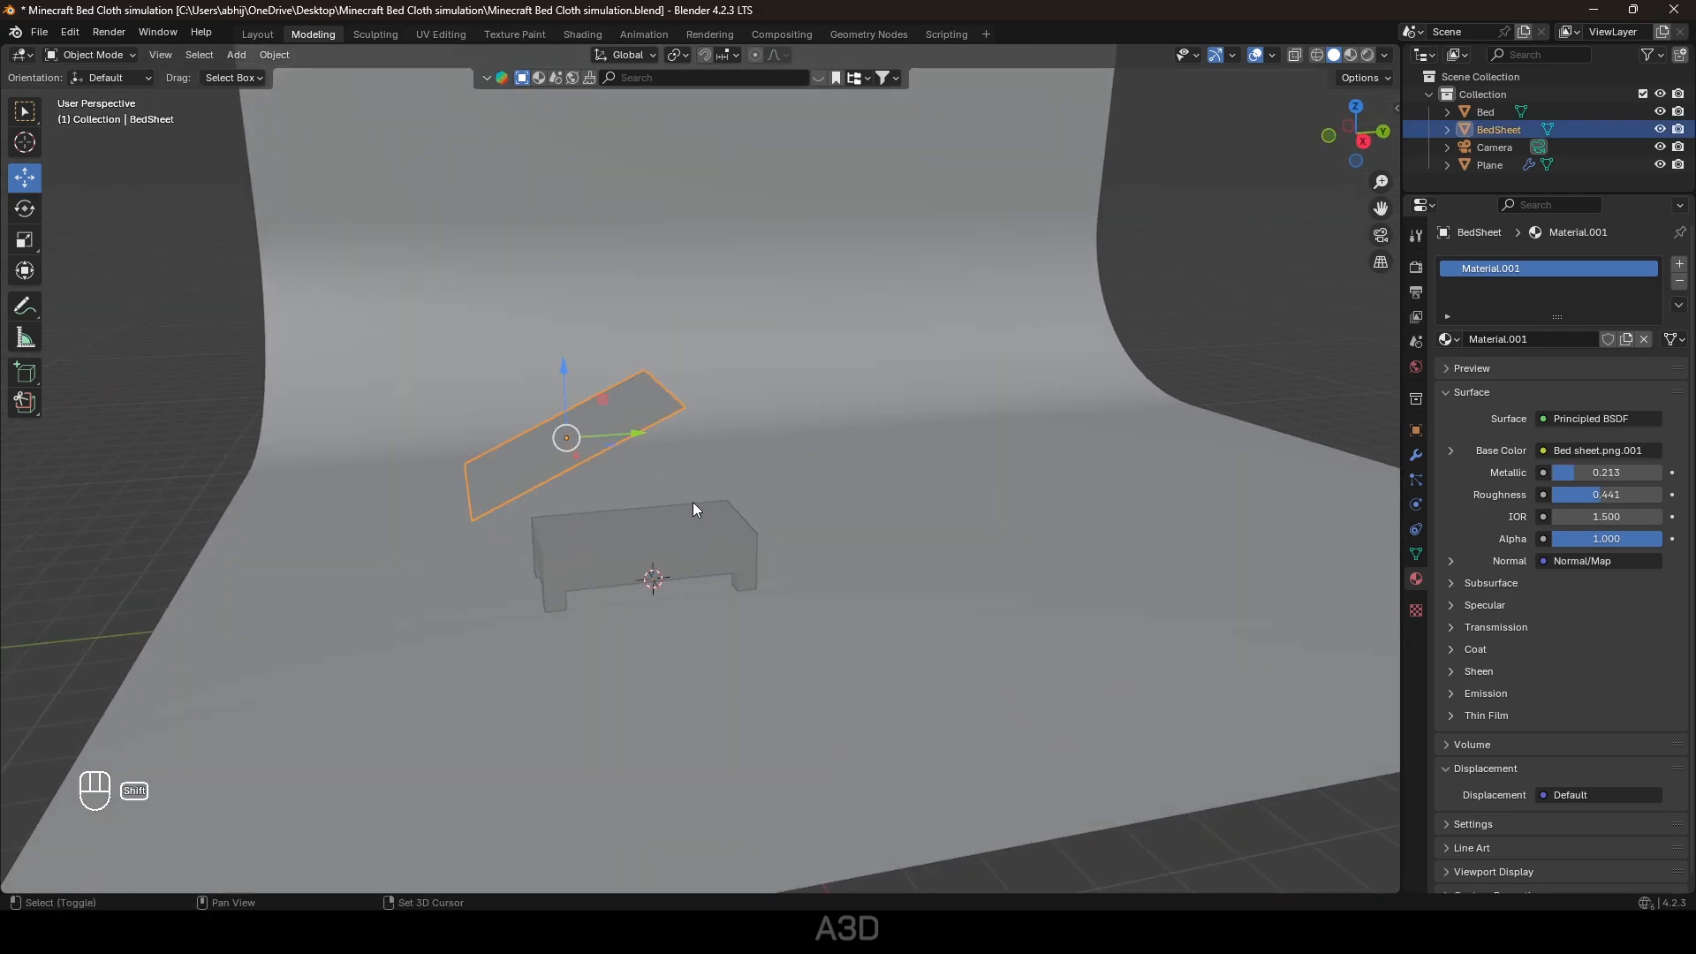
pyautogui.keyDown('shift'); pyautogui.moveTo(693, 502); pyautogui.dragTo(831, 508, button='middle'); pyautogui.keyUp('shift')
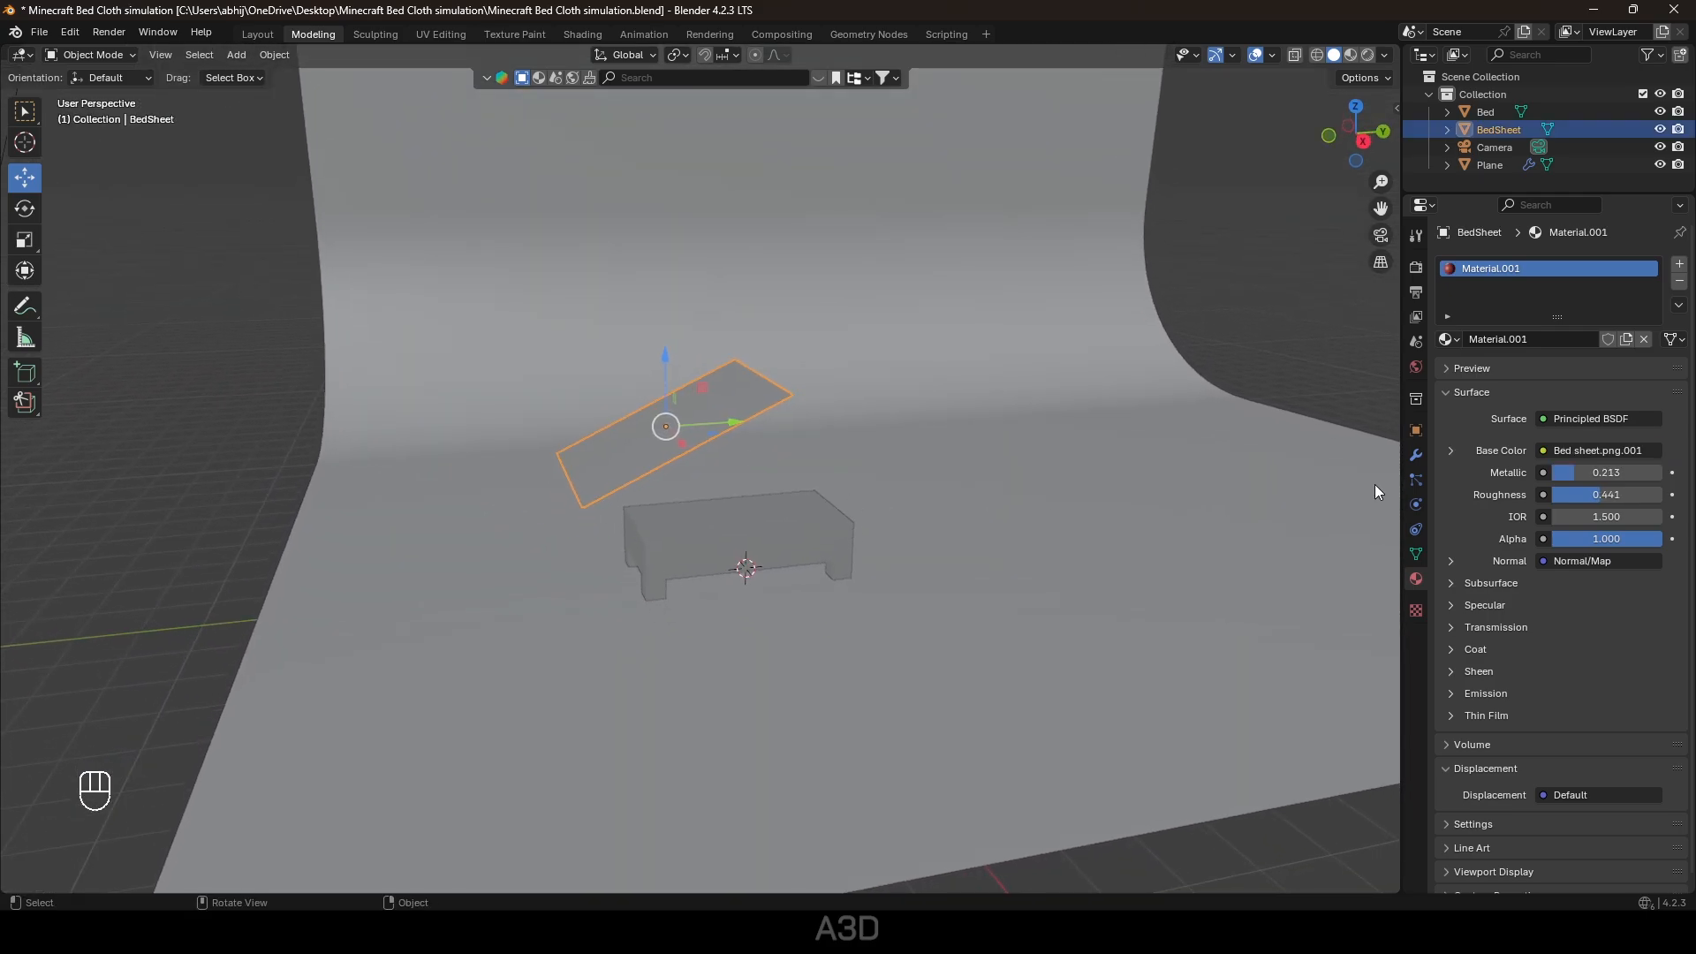
pyautogui.click(1415, 506)
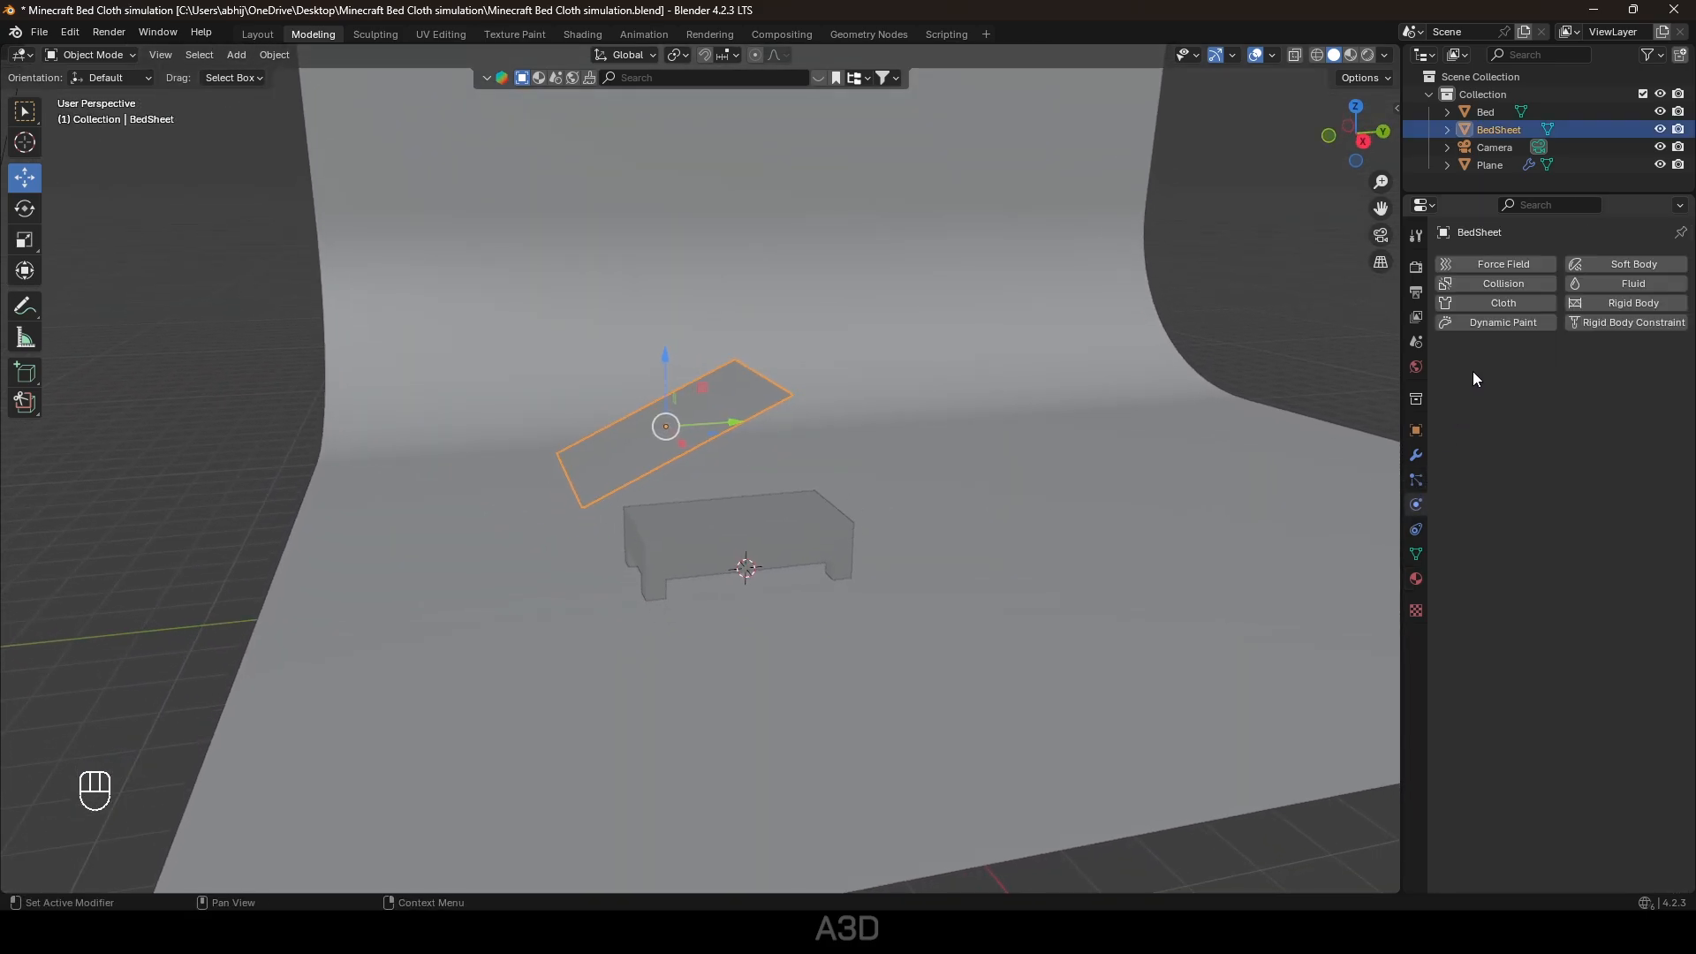
pyautogui.click(1497, 304)
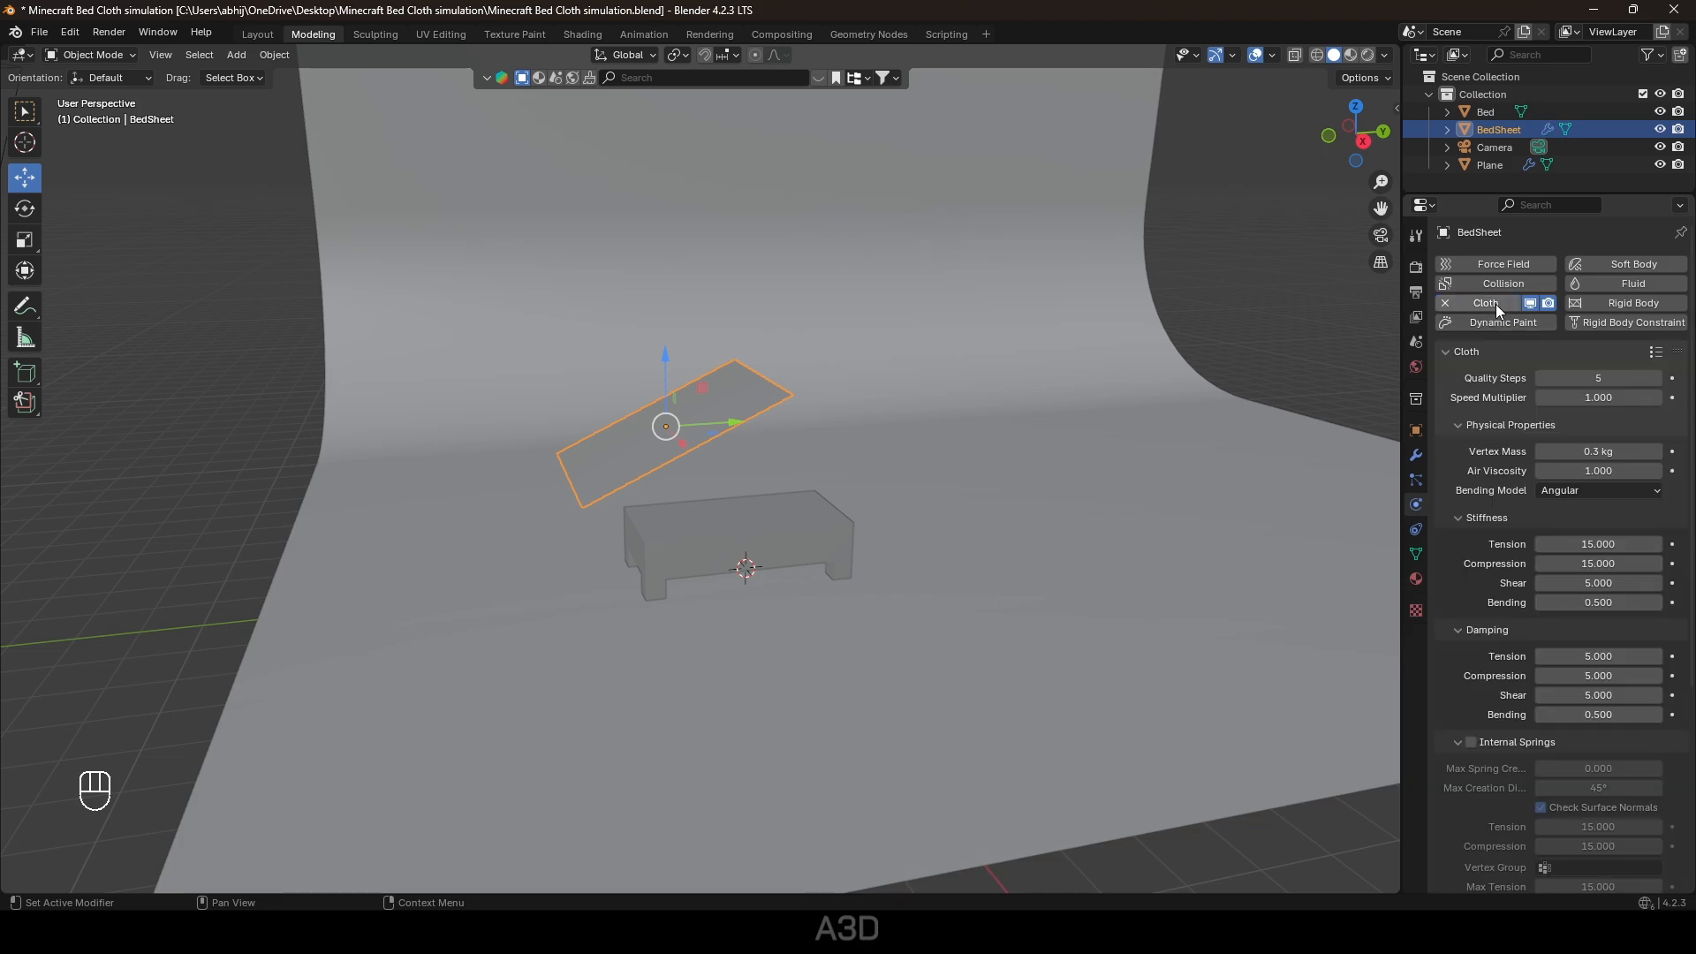
pyautogui.click(254, 33)
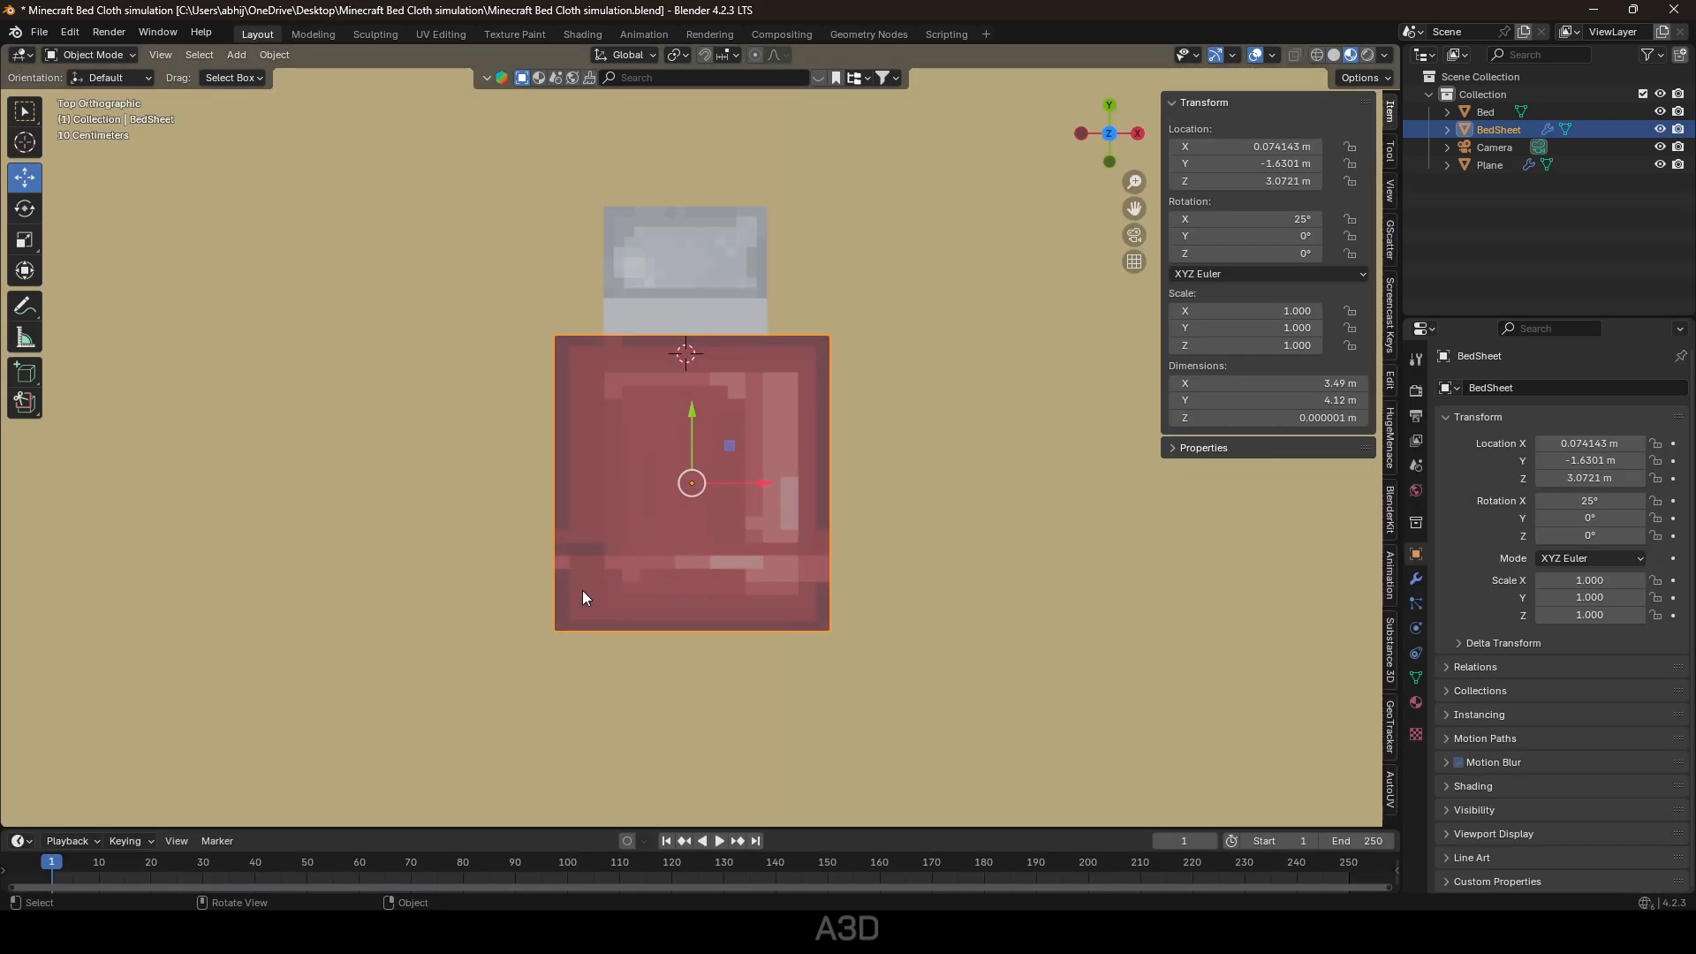
pyautogui.moveTo(767, 634); pyautogui.dragTo(700, 502, button='middle')
# Give the backdrop and the bed Collision physics, then save the file.
pyautogui.click(907, 563)
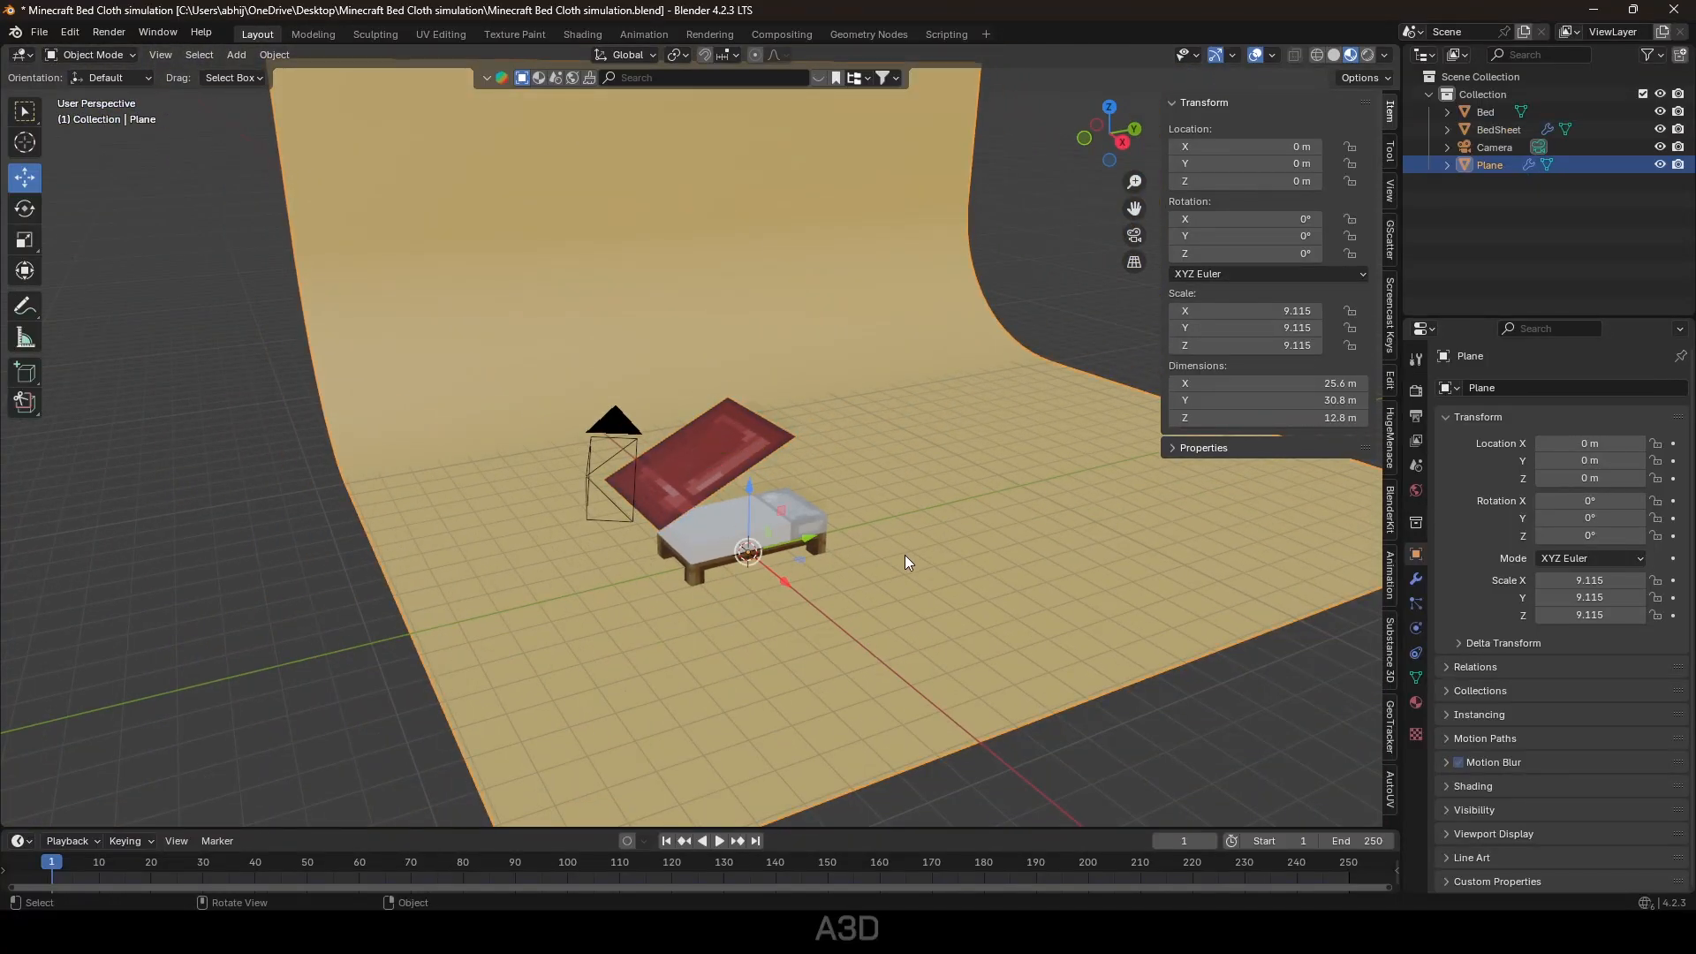
pyautogui.click(1417, 628)
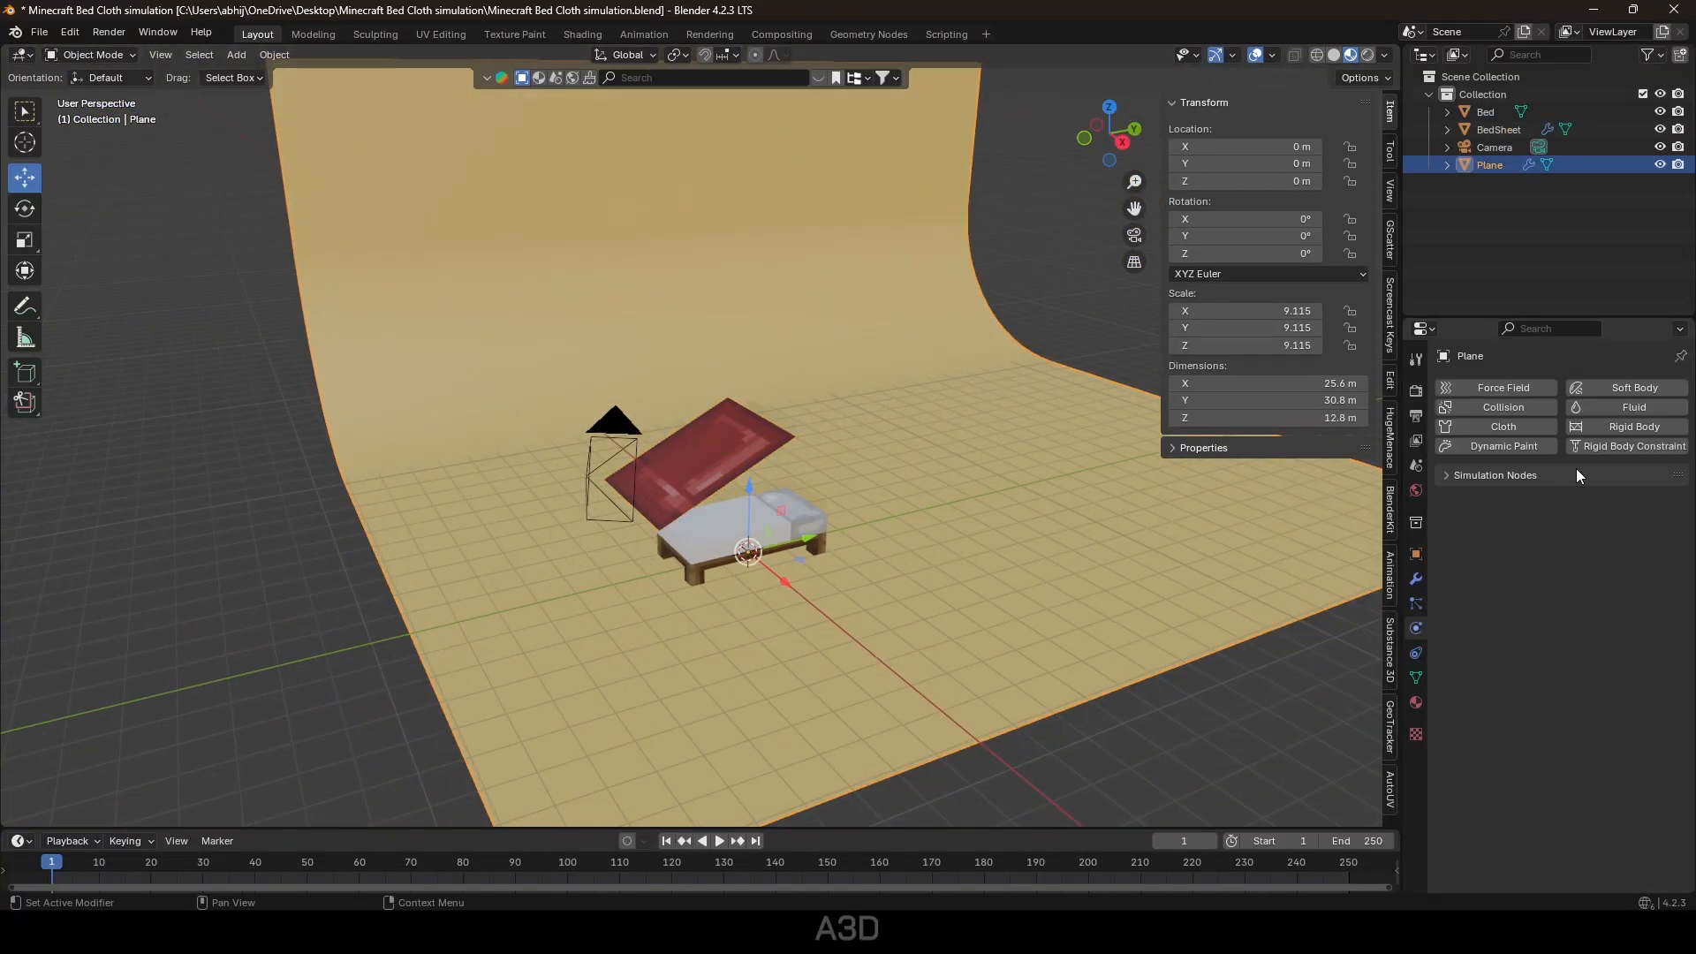
pyautogui.click(1503, 408)
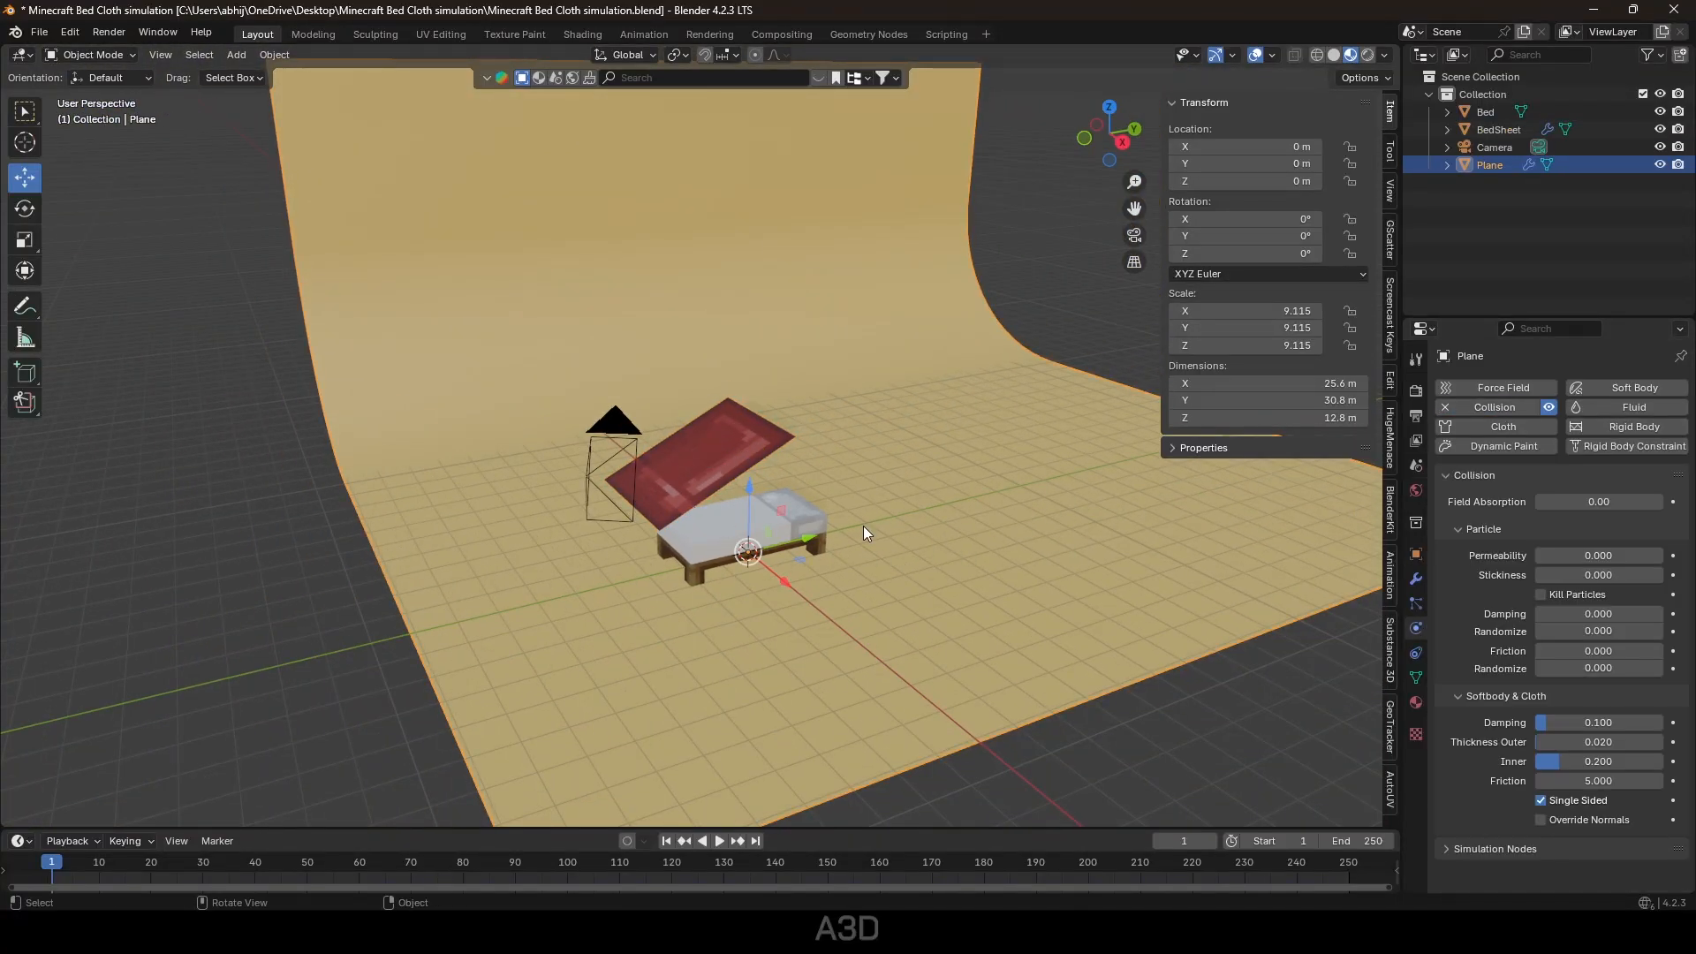
pyautogui.click(825, 531)
pyautogui.click(1495, 407)
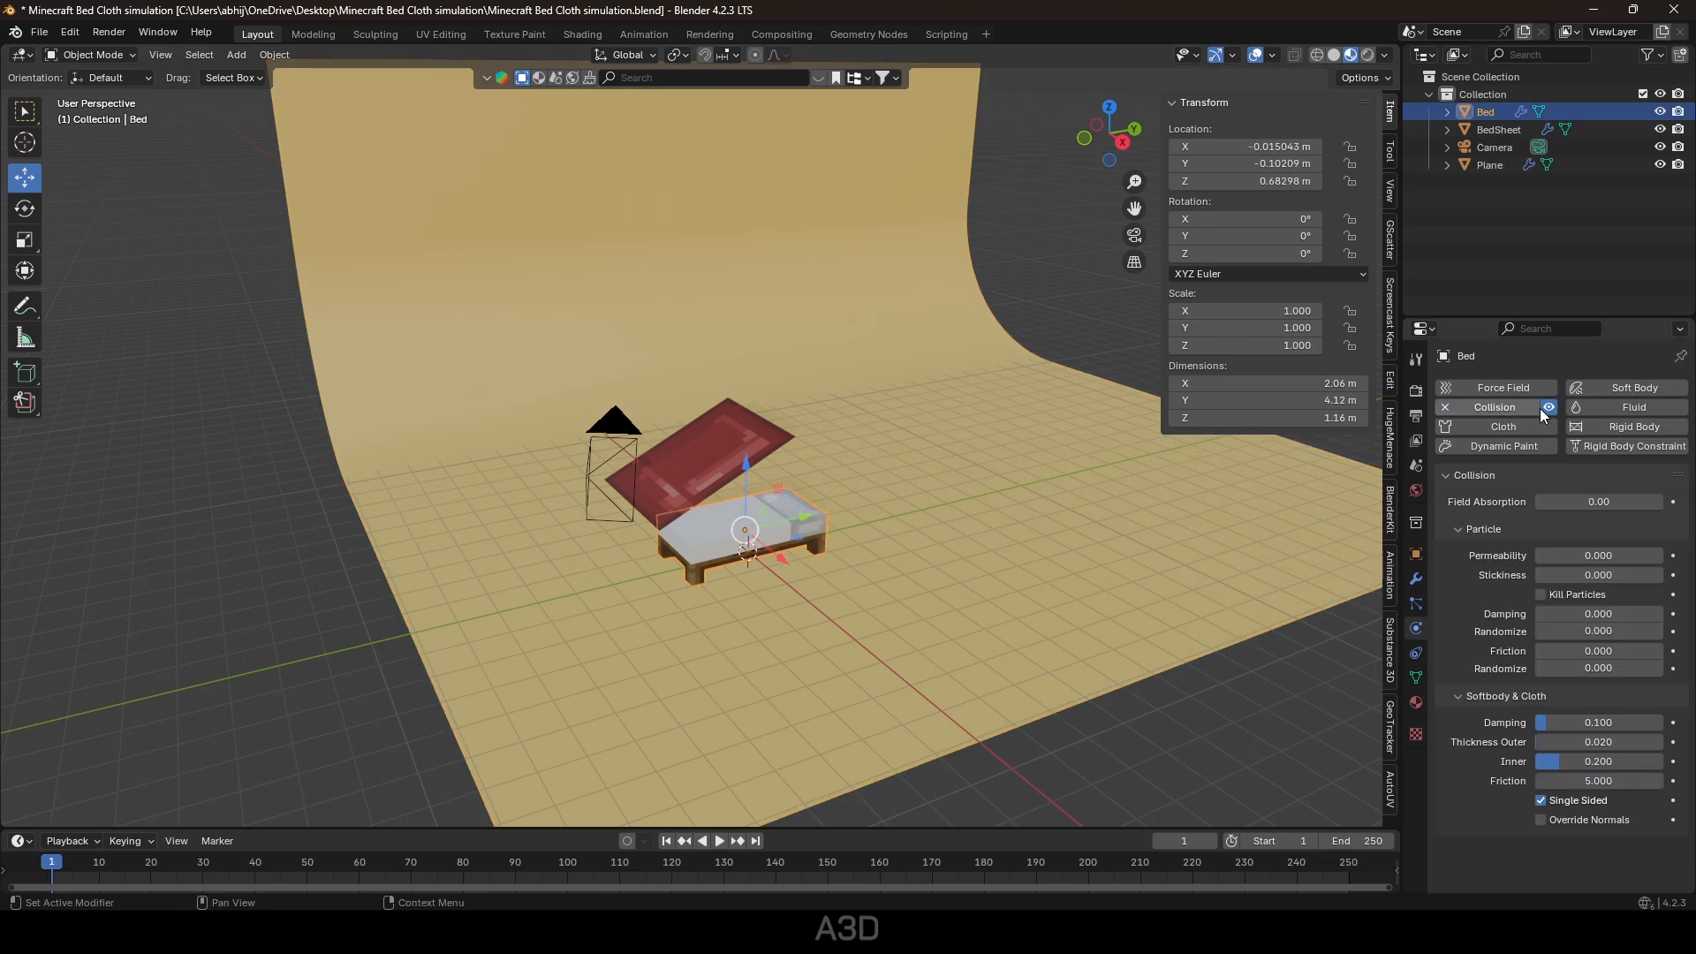
pyautogui.hotkey('ctrl', 's')
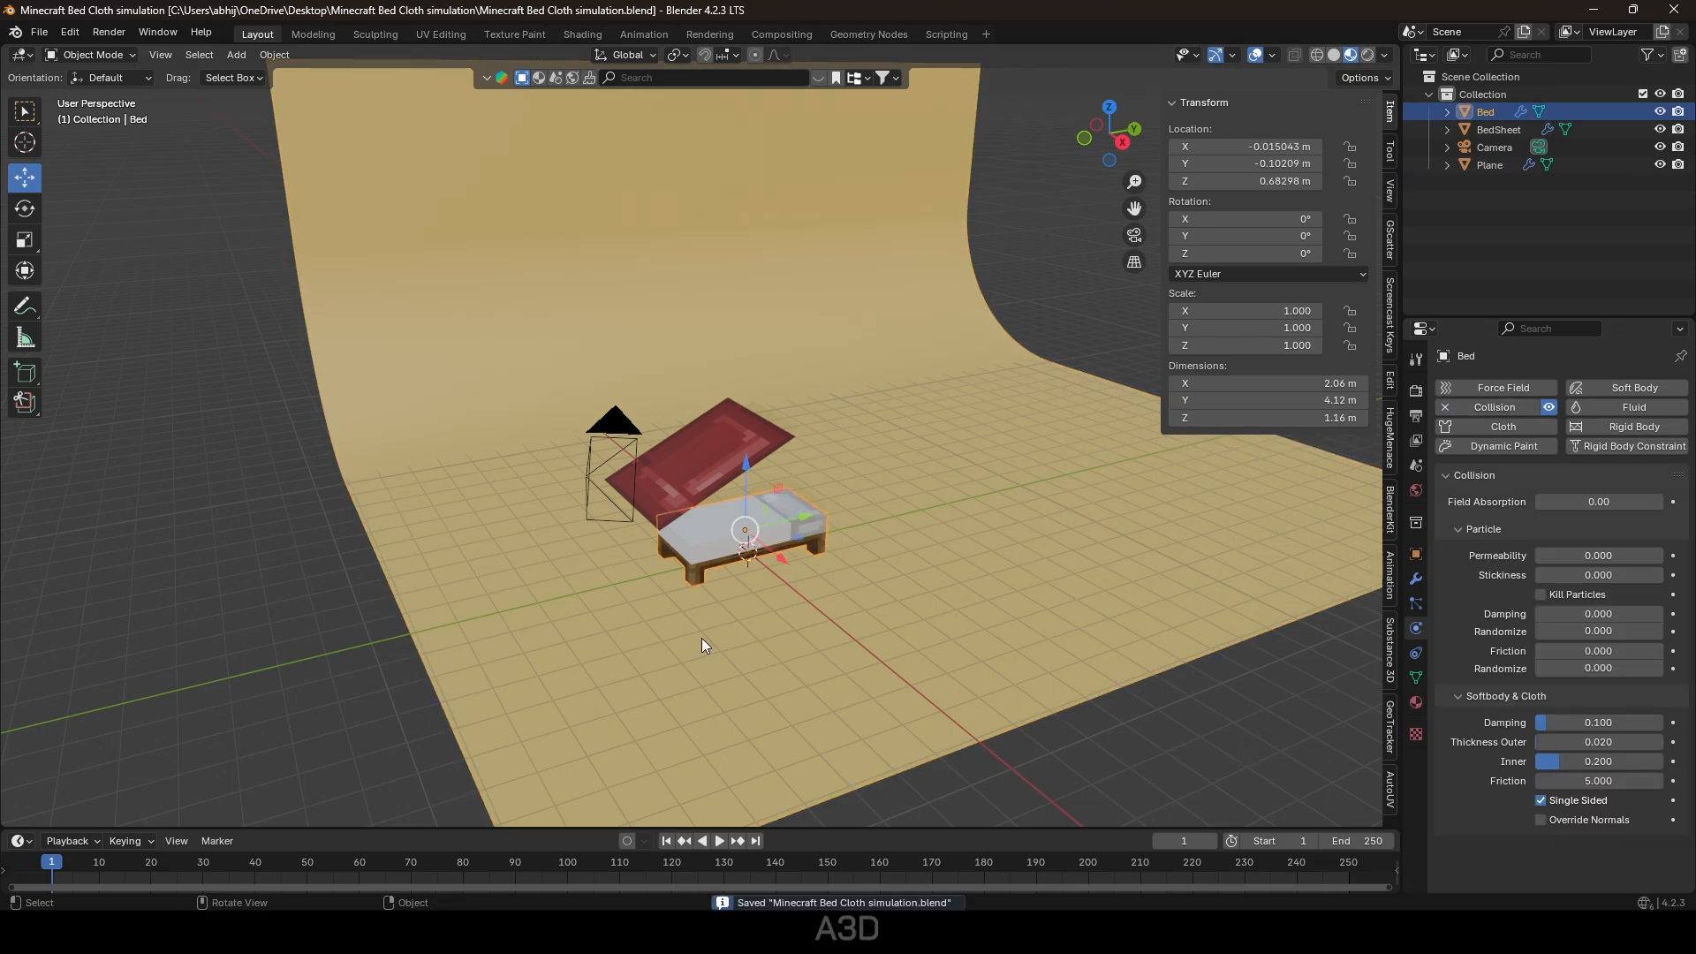
# Play the cloth drop through the camera view and rewind to frame 1.
pyautogui.press('space')
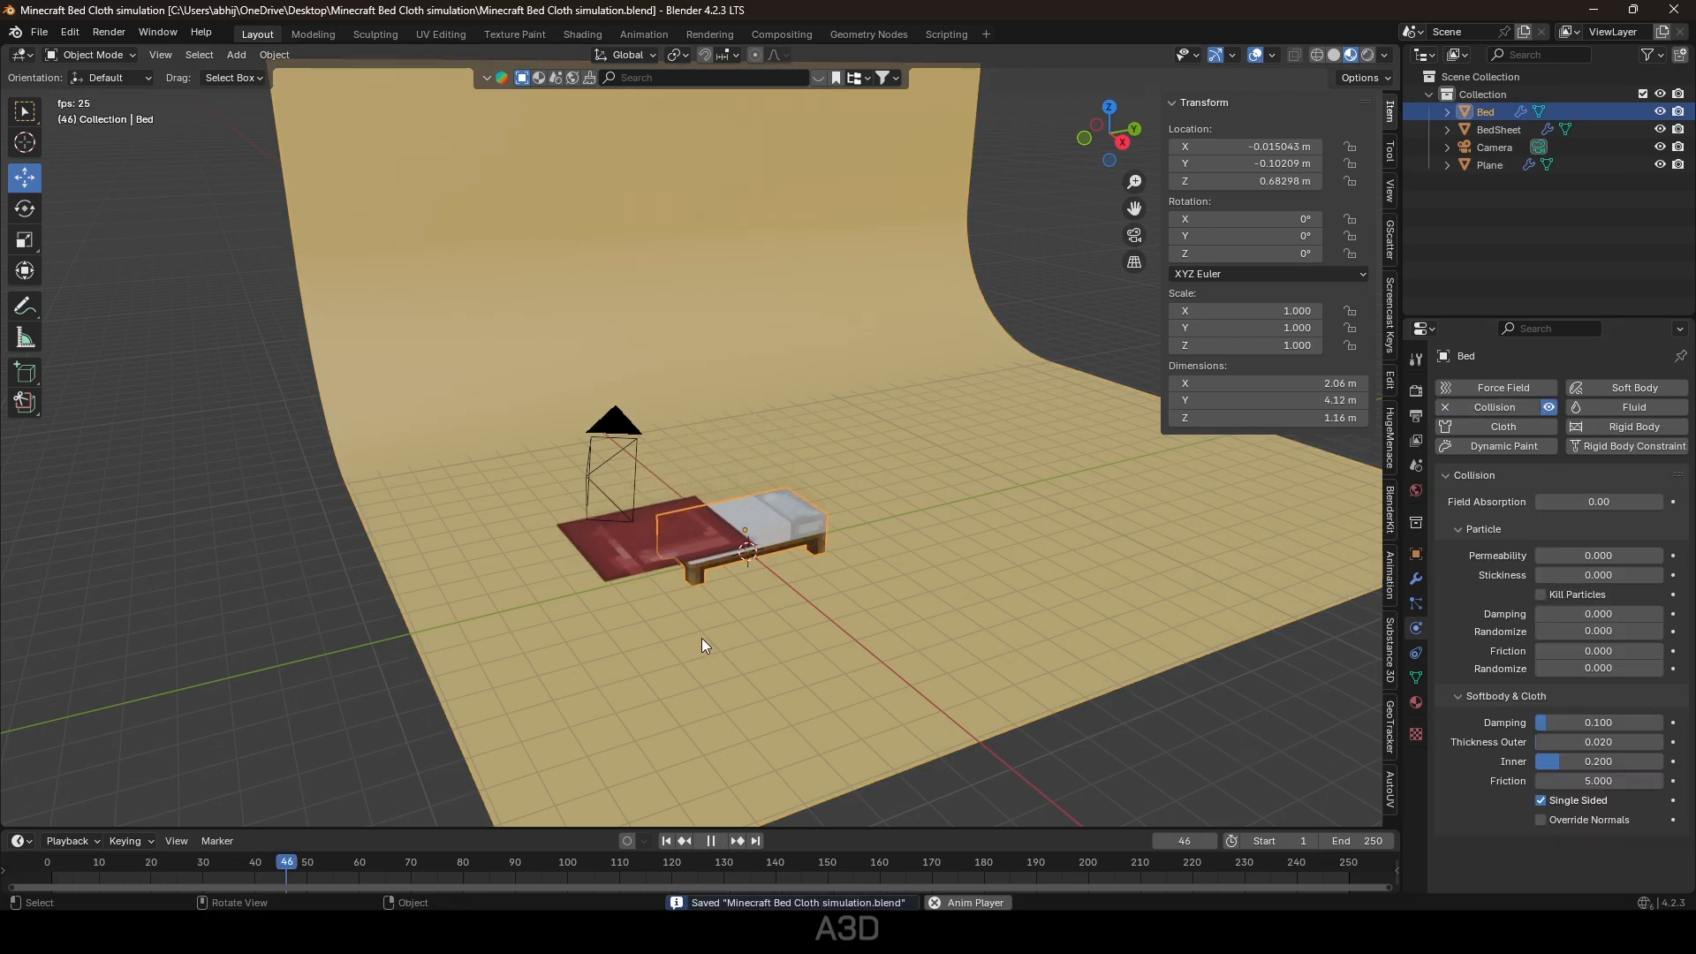
pyautogui.press('space')
pyautogui.press('KP_0')
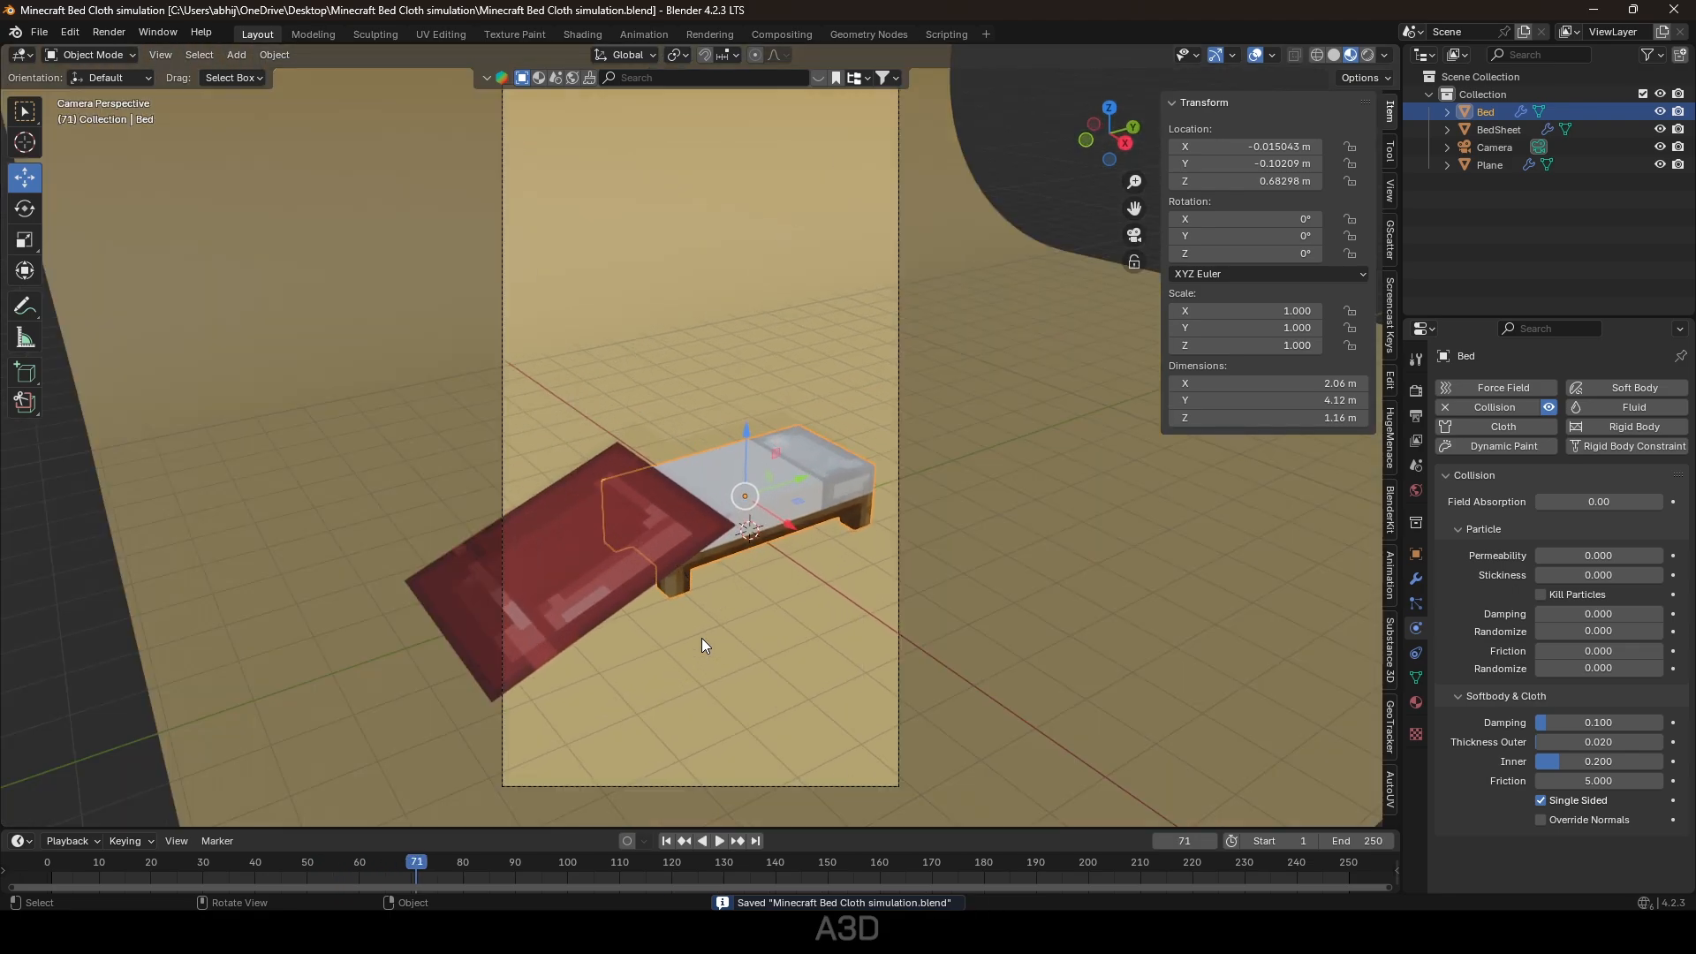
pyautogui.scroll(-2, 706, 608)
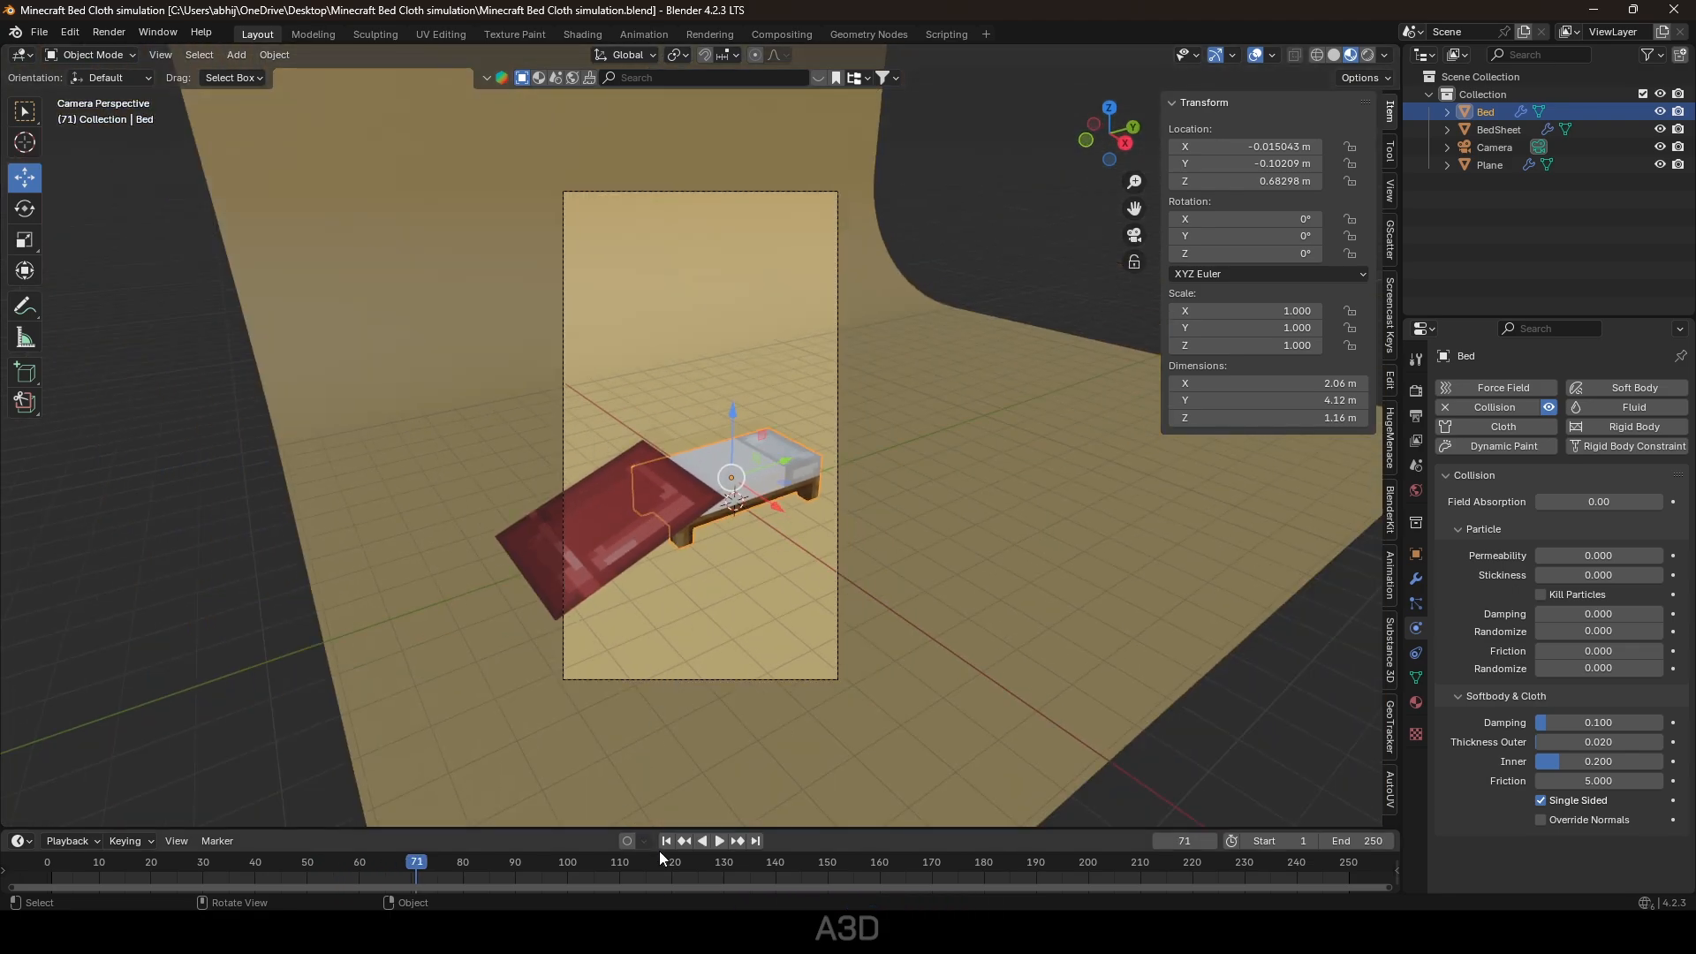
pyautogui.click(666, 840)
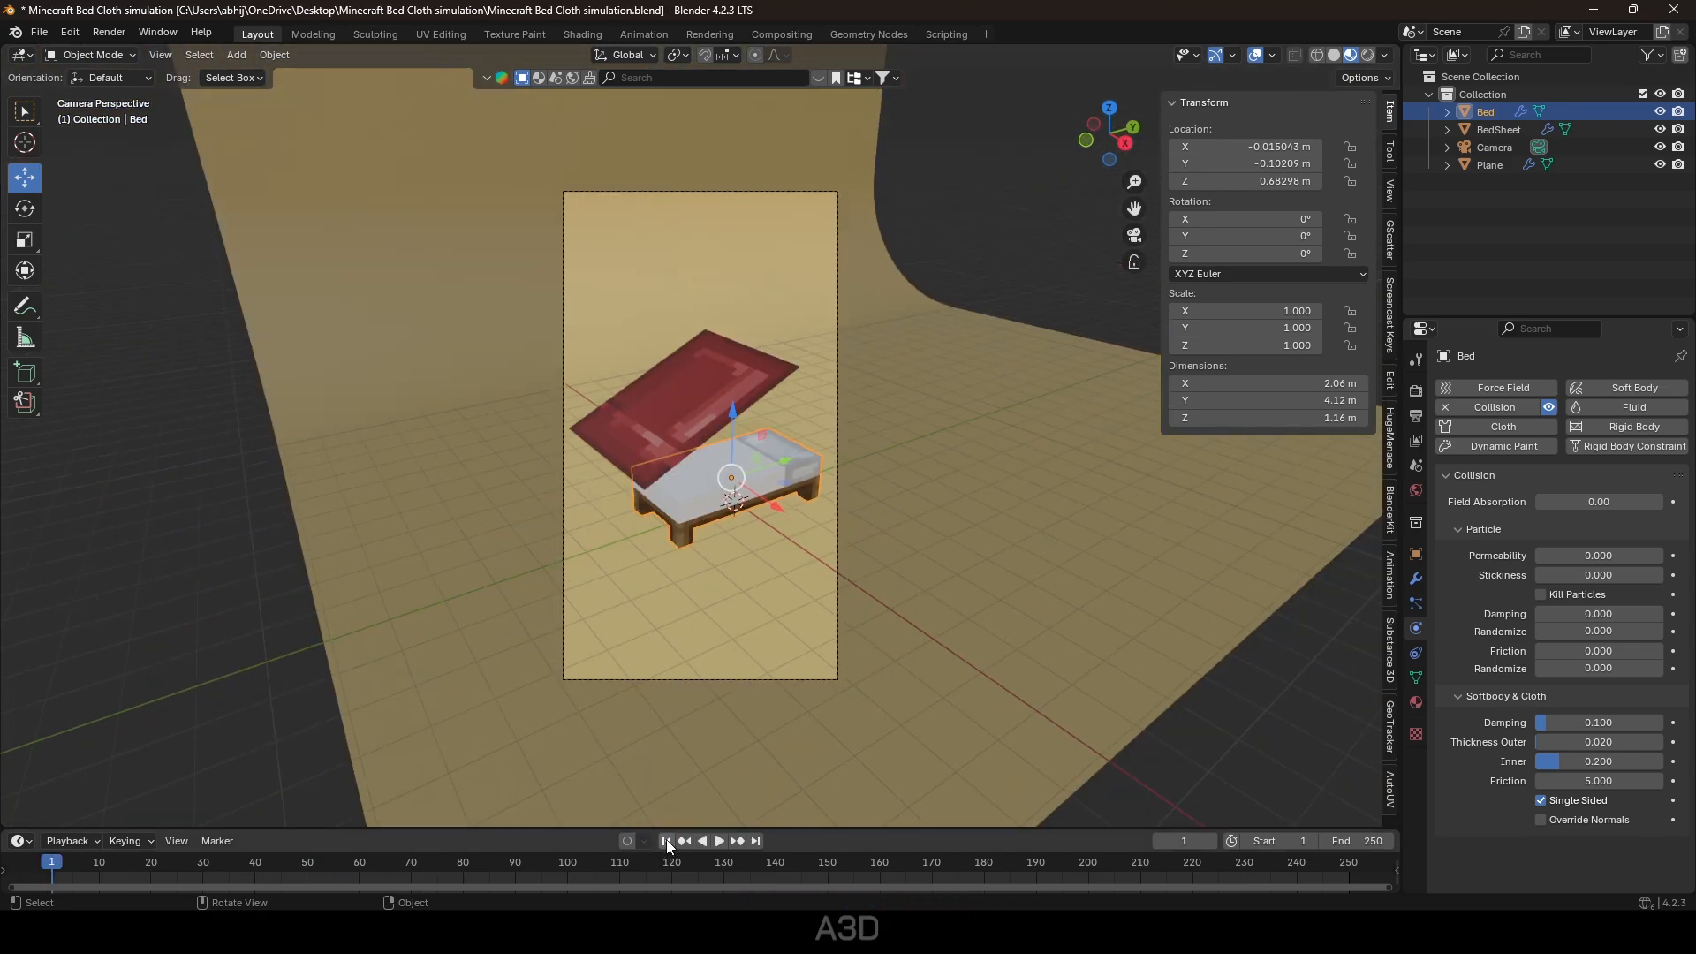
pyautogui.click(719, 840)
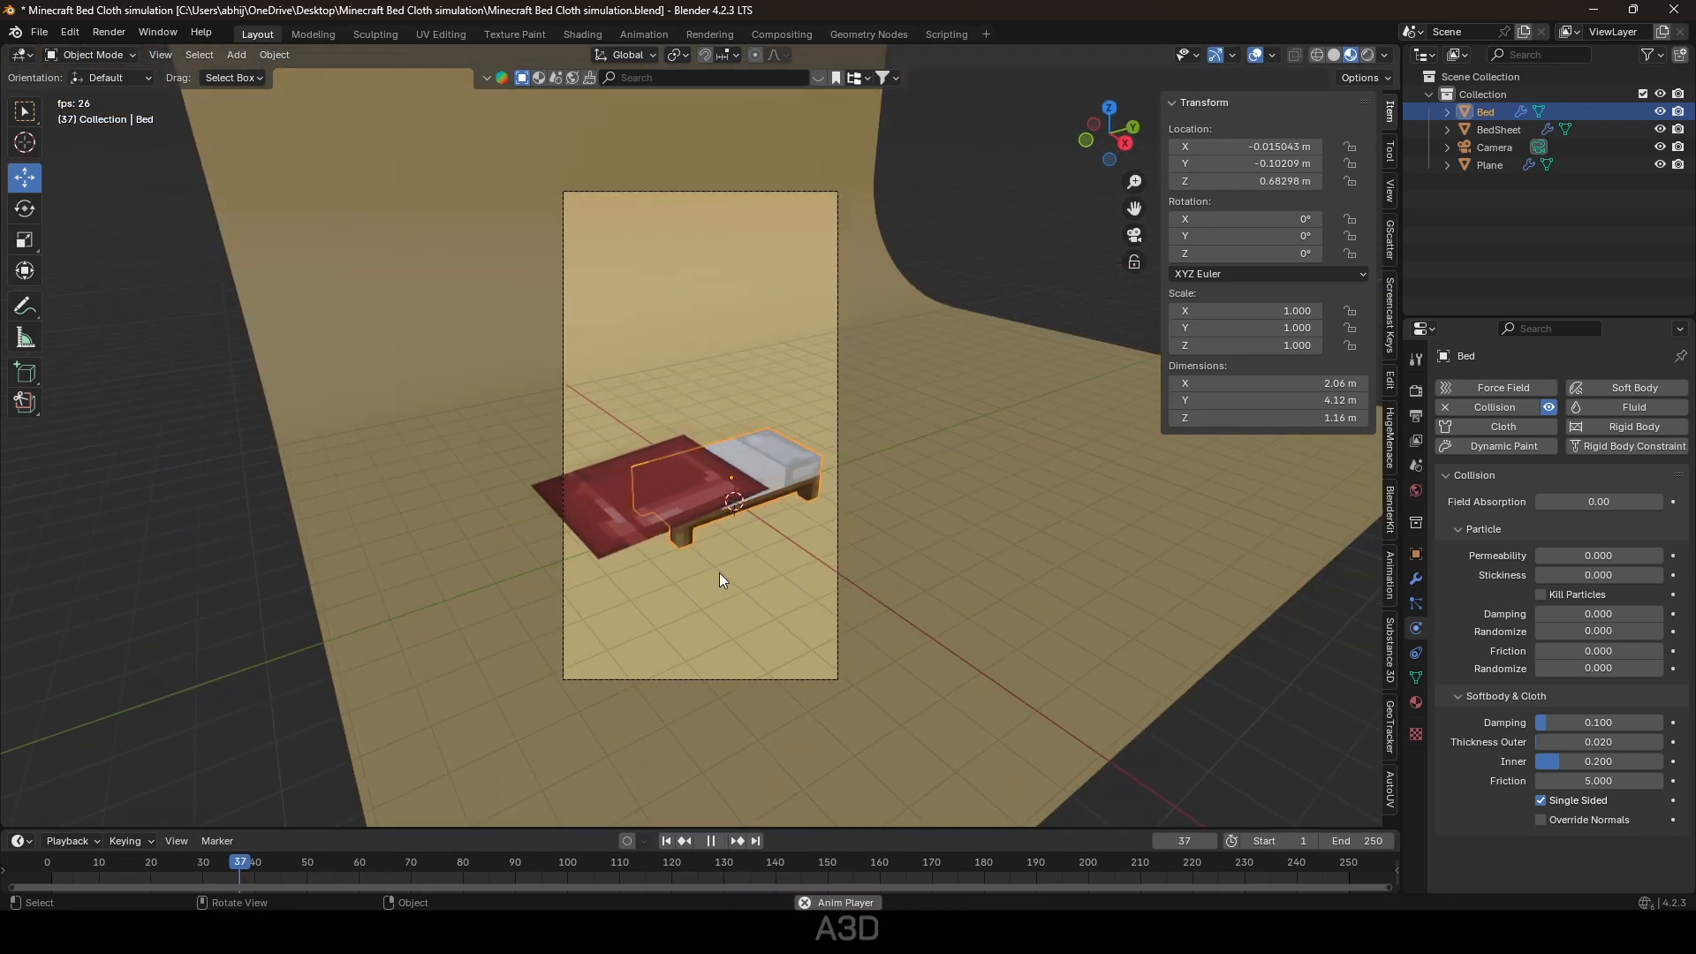
pyautogui.press('space')
pyautogui.click(669, 841)
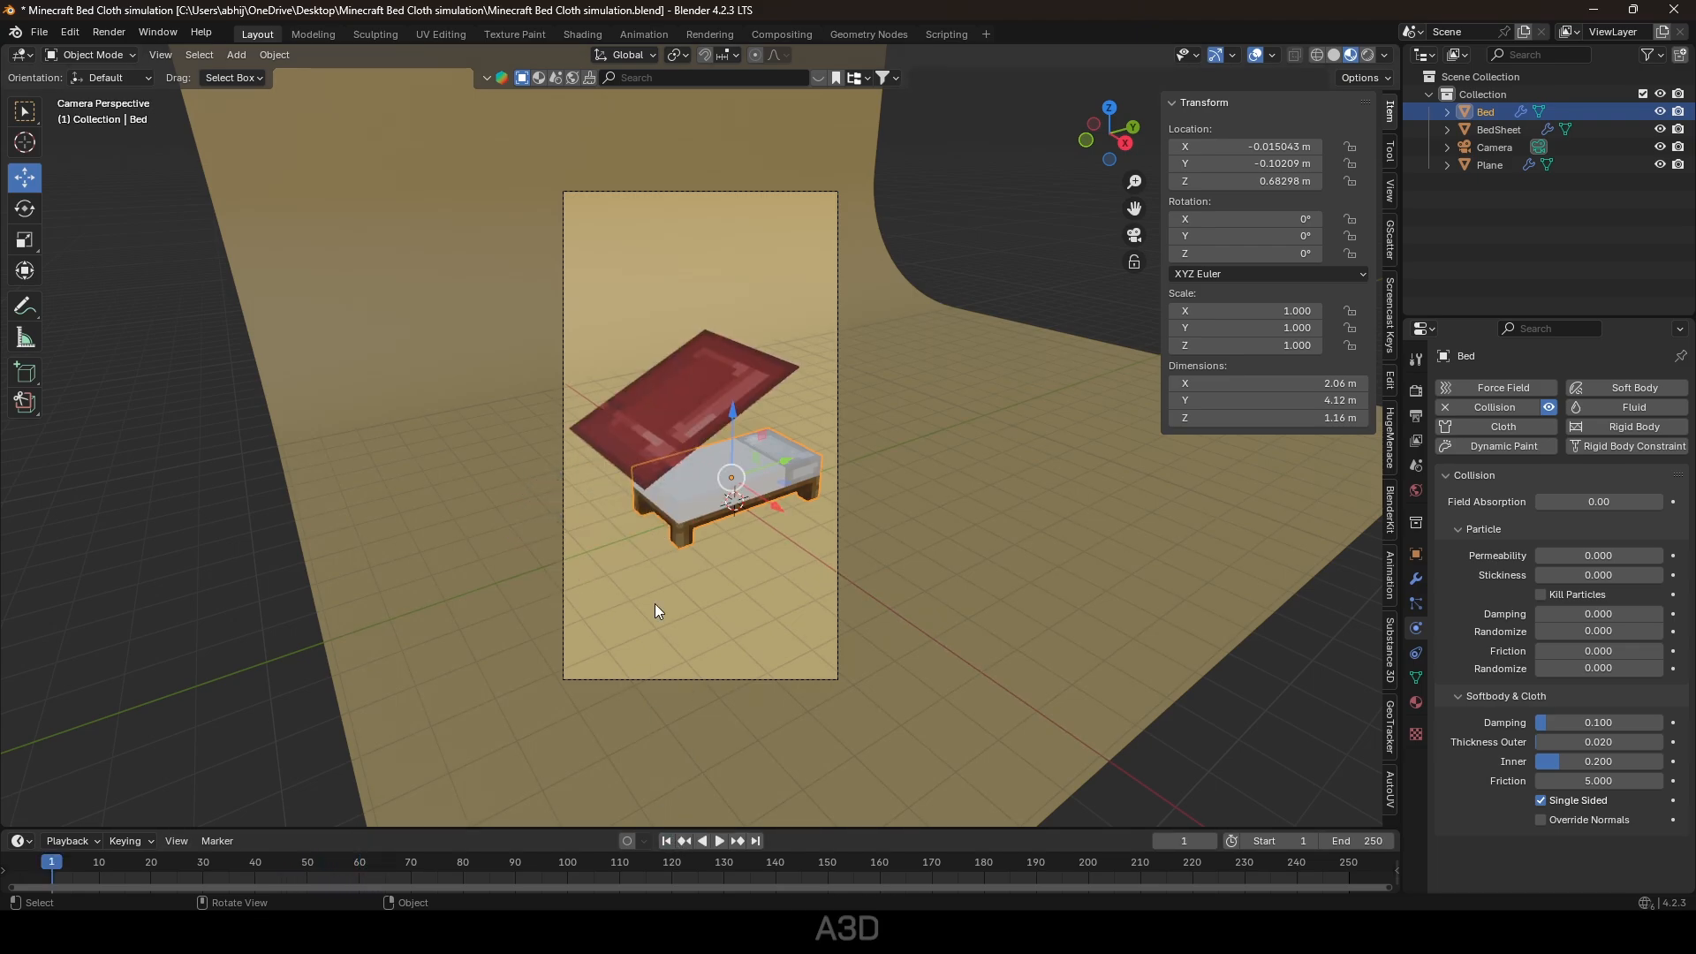
pyautogui.click(677, 192)
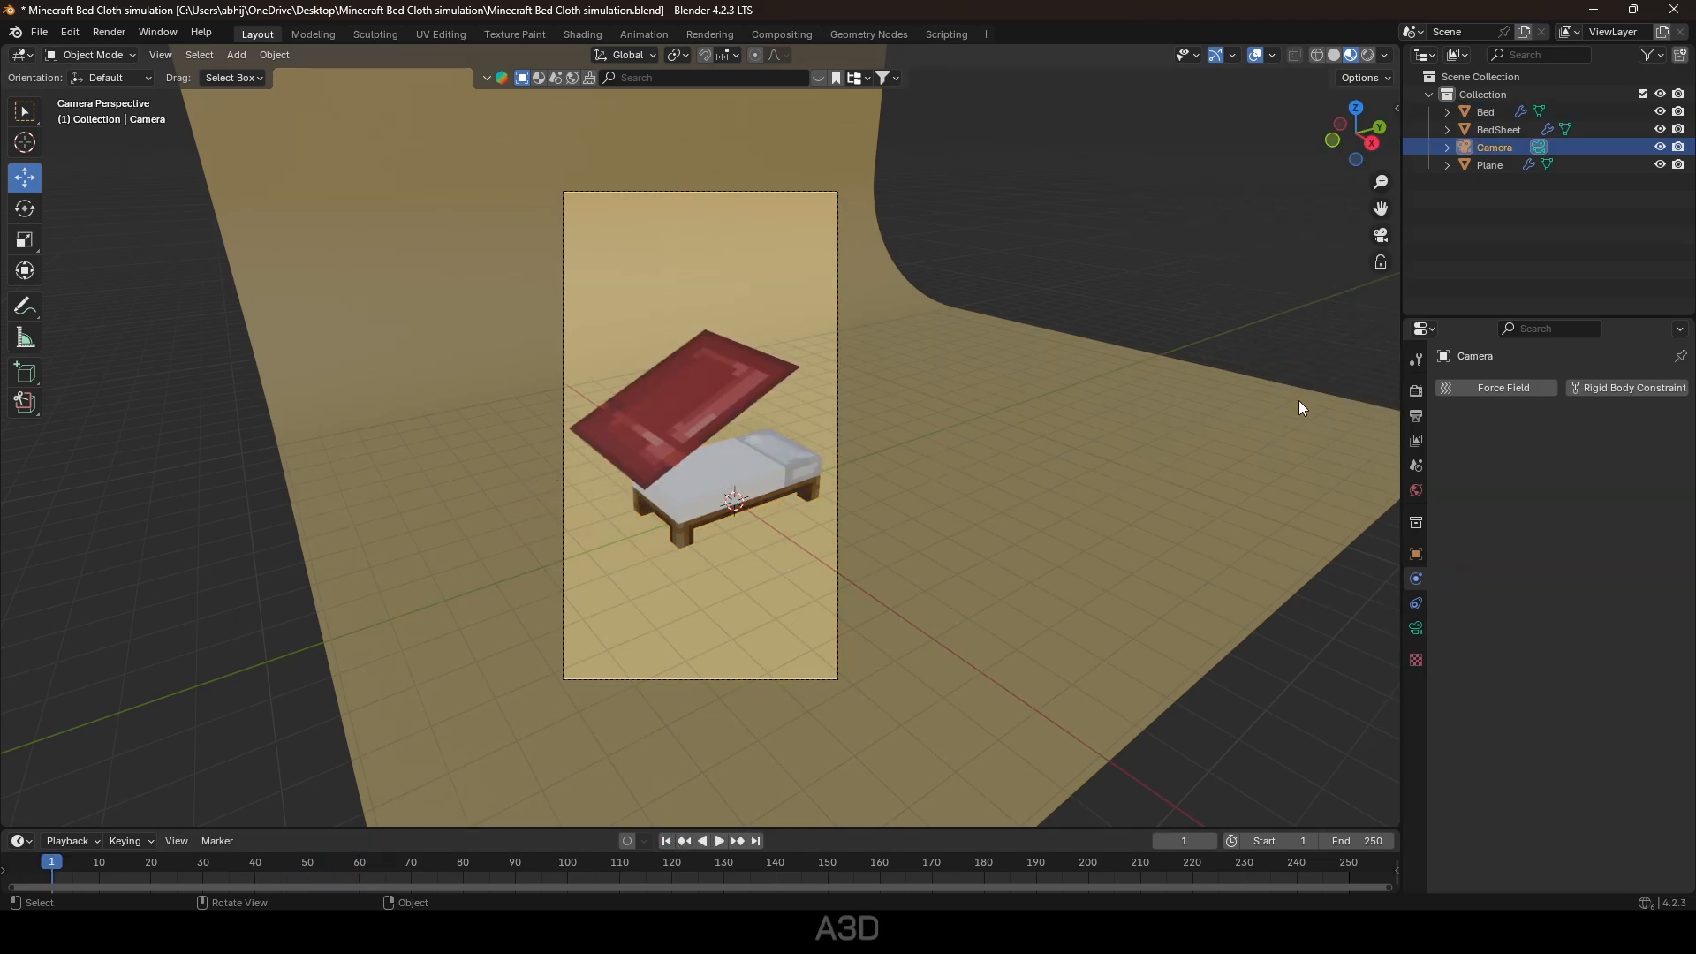
# Reframe the camera on the bed, then move the bed and raise the sheet.
pyautogui.click(1388, 198)
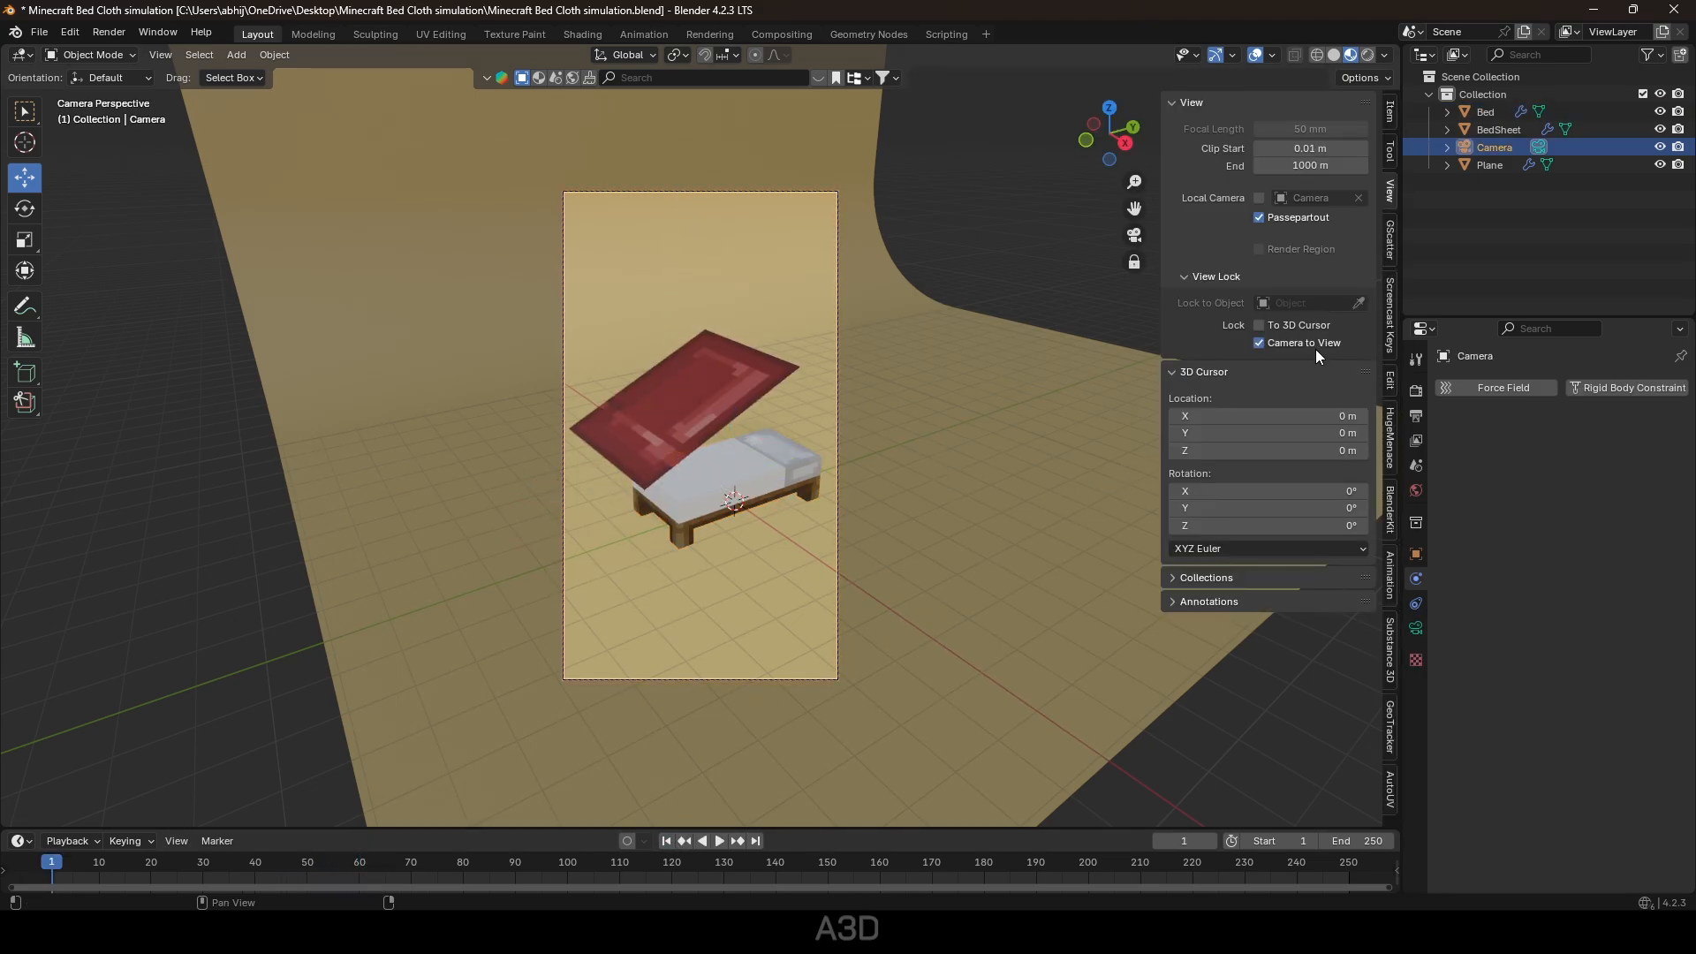
pyautogui.press('n')
pyautogui.moveTo(781, 528); pyautogui.dragTo(942, 541, button='middle')
pyautogui.click(746, 435)
pyautogui.click(707, 389)
pyautogui.click(1116, 578)
pyautogui.click(744, 435)
pyautogui.moveTo(769, 430); pyautogui.dragTo(742, 372)
pyautogui.click(726, 382)
pyautogui.moveTo(684, 326); pyautogui.dragTo(681, 296)
# Scale the bed up about 1.17× and adjust its height.
pyautogui.click(776, 459)
pyautogui.click(771, 441)
pyautogui.press('s')
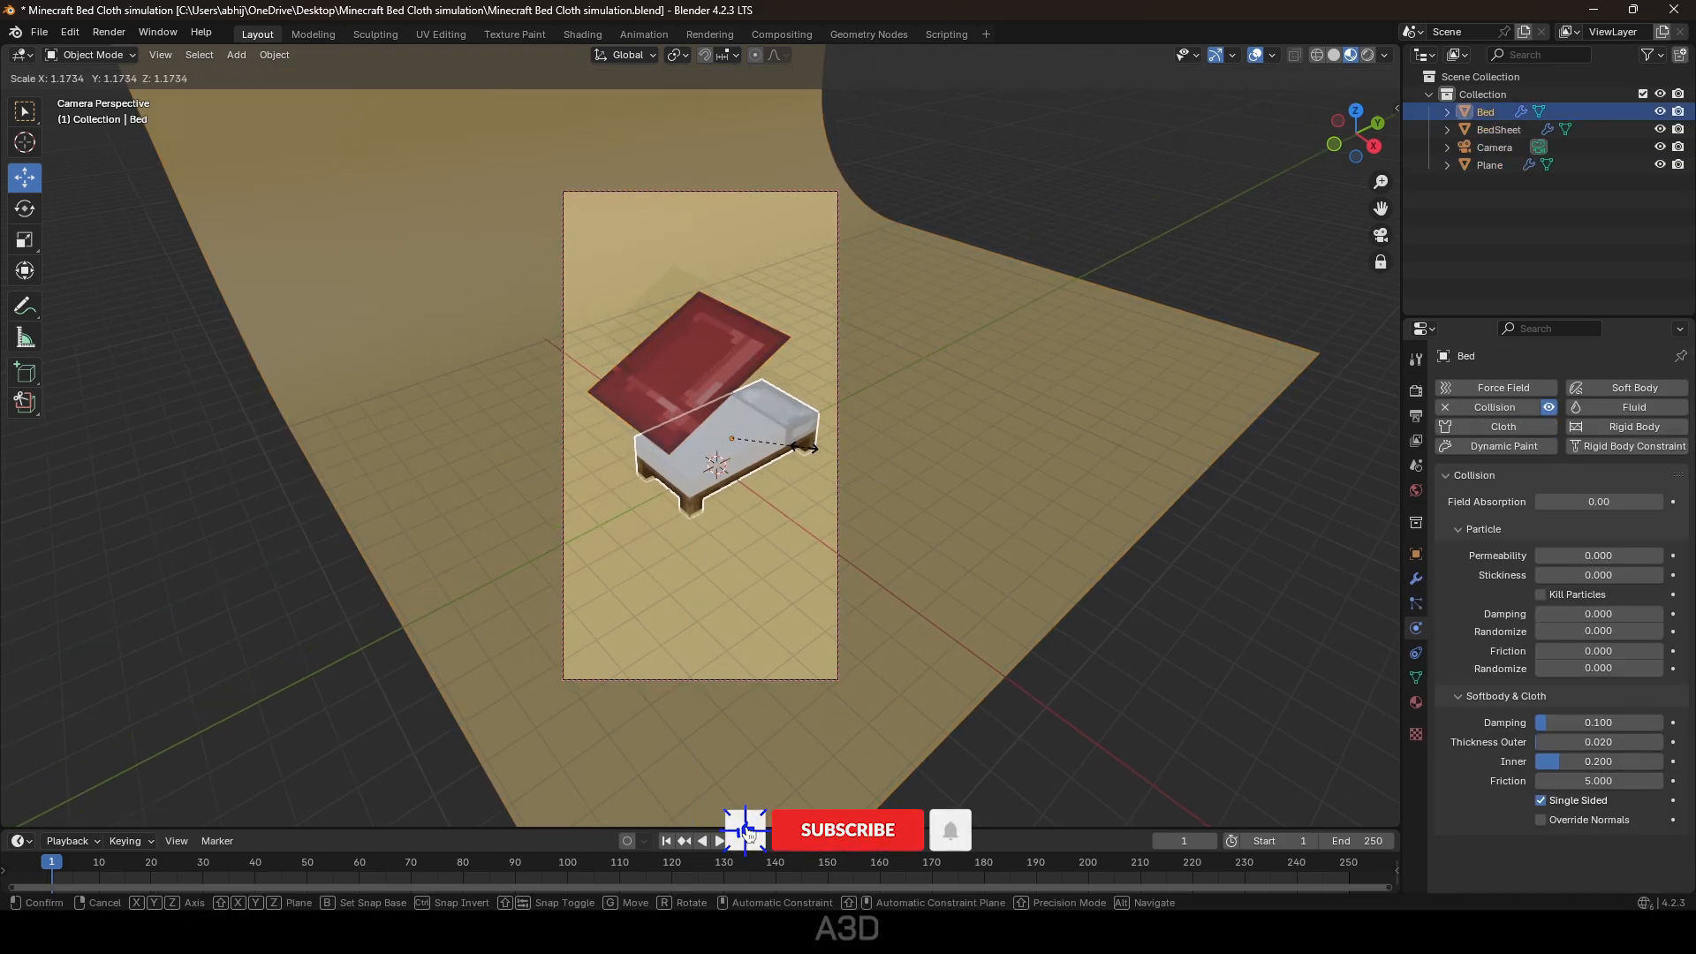
pyautogui.click(785, 451)
pyautogui.moveTo(735, 379); pyautogui.dragTo(736, 351)
pyautogui.moveTo(735, 353); pyautogui.dragTo(777, 391)
# Tilt the bed sheet about X, nudge the camera view, and replay the cloth animation.
pyautogui.click(706, 380)
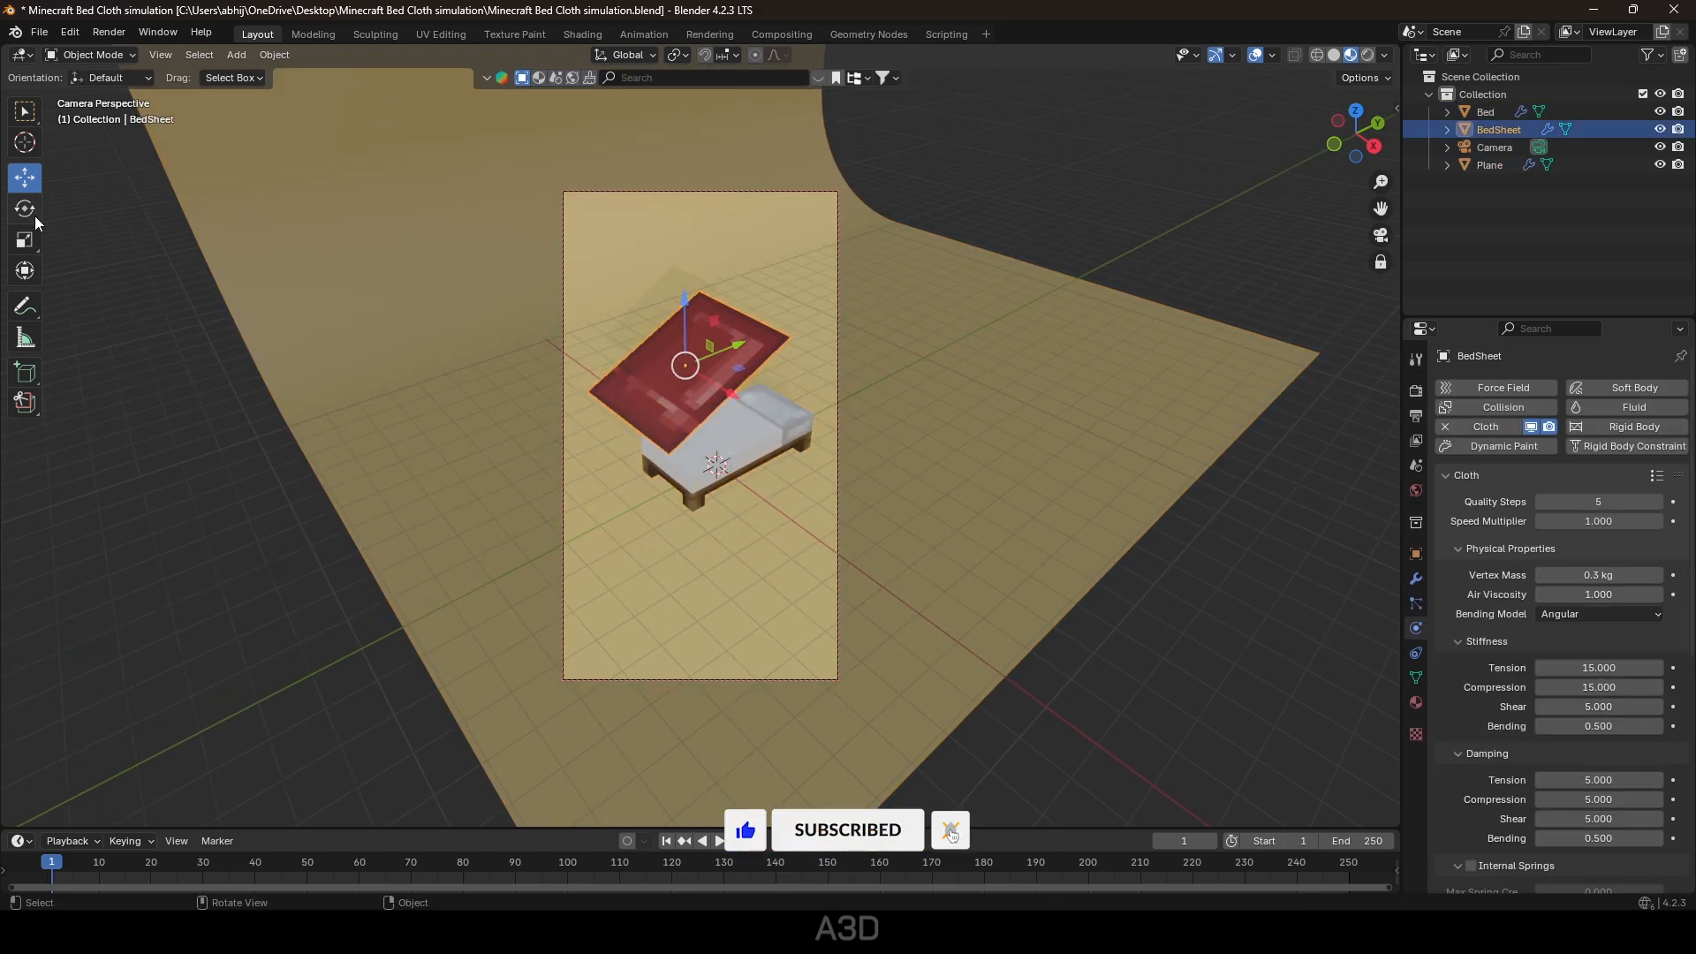
pyautogui.click(28, 210)
pyautogui.moveTo(645, 338); pyautogui.dragTo(659, 323)
pyautogui.click(919, 190)
pyautogui.click(838, 357)
pyautogui.moveTo(916, 373); pyautogui.dragTo(905, 388, button='middle')
pyautogui.press('space')
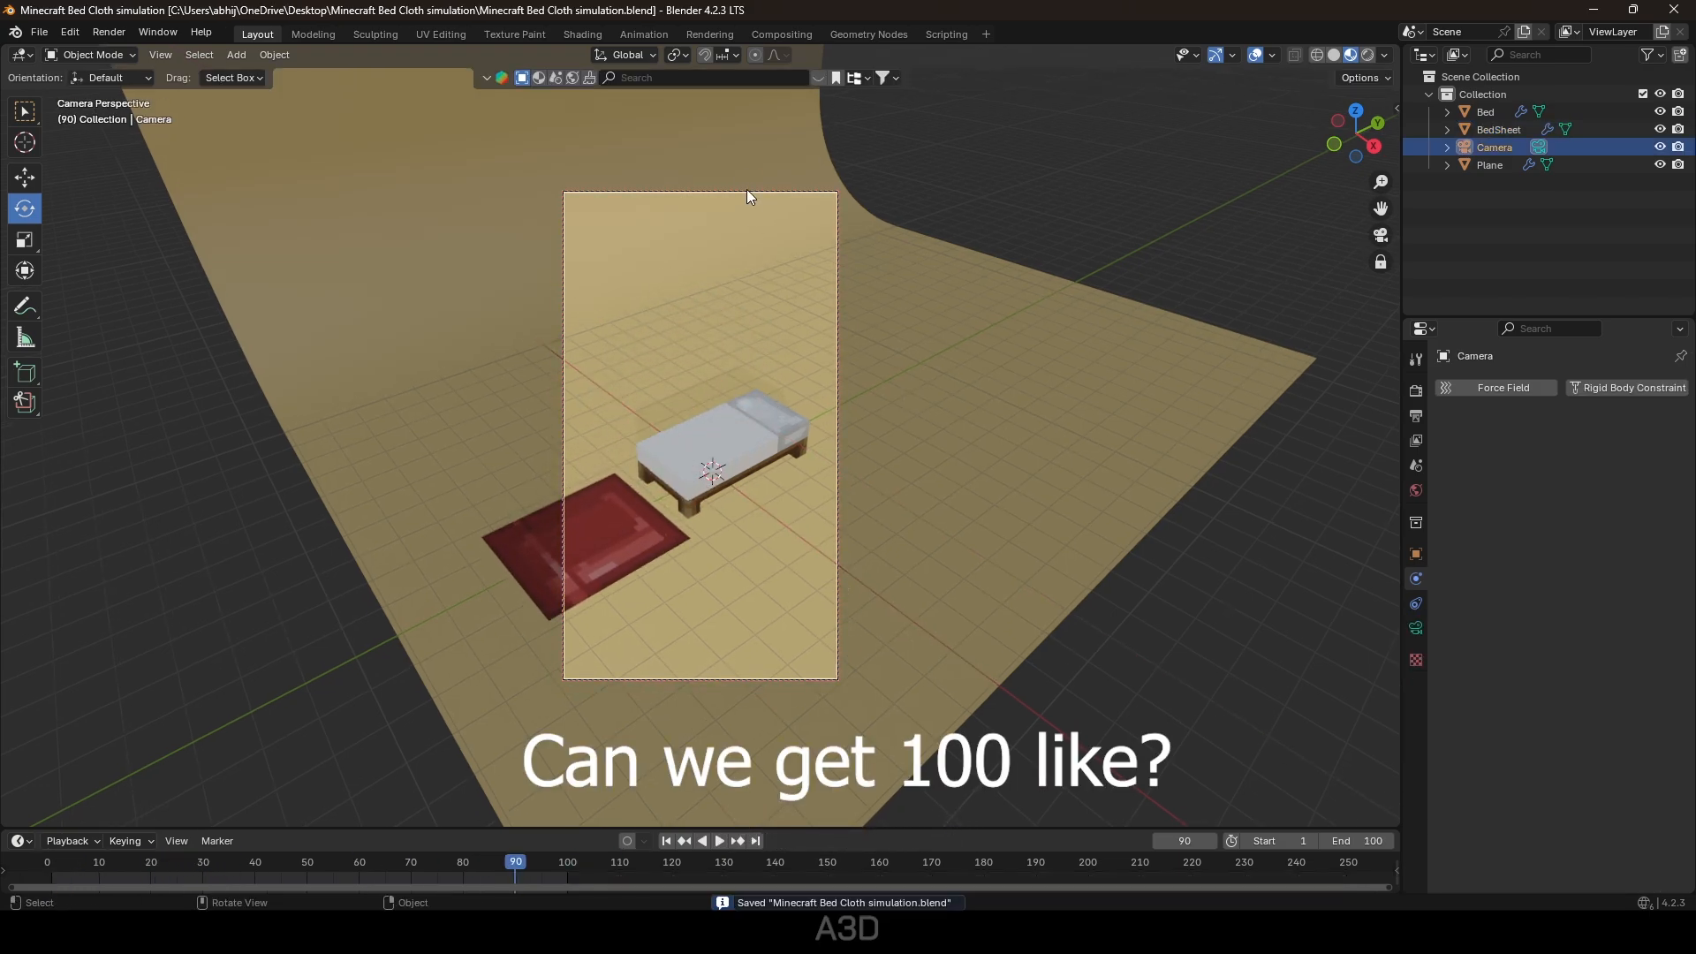
pyautogui.click(746, 192)
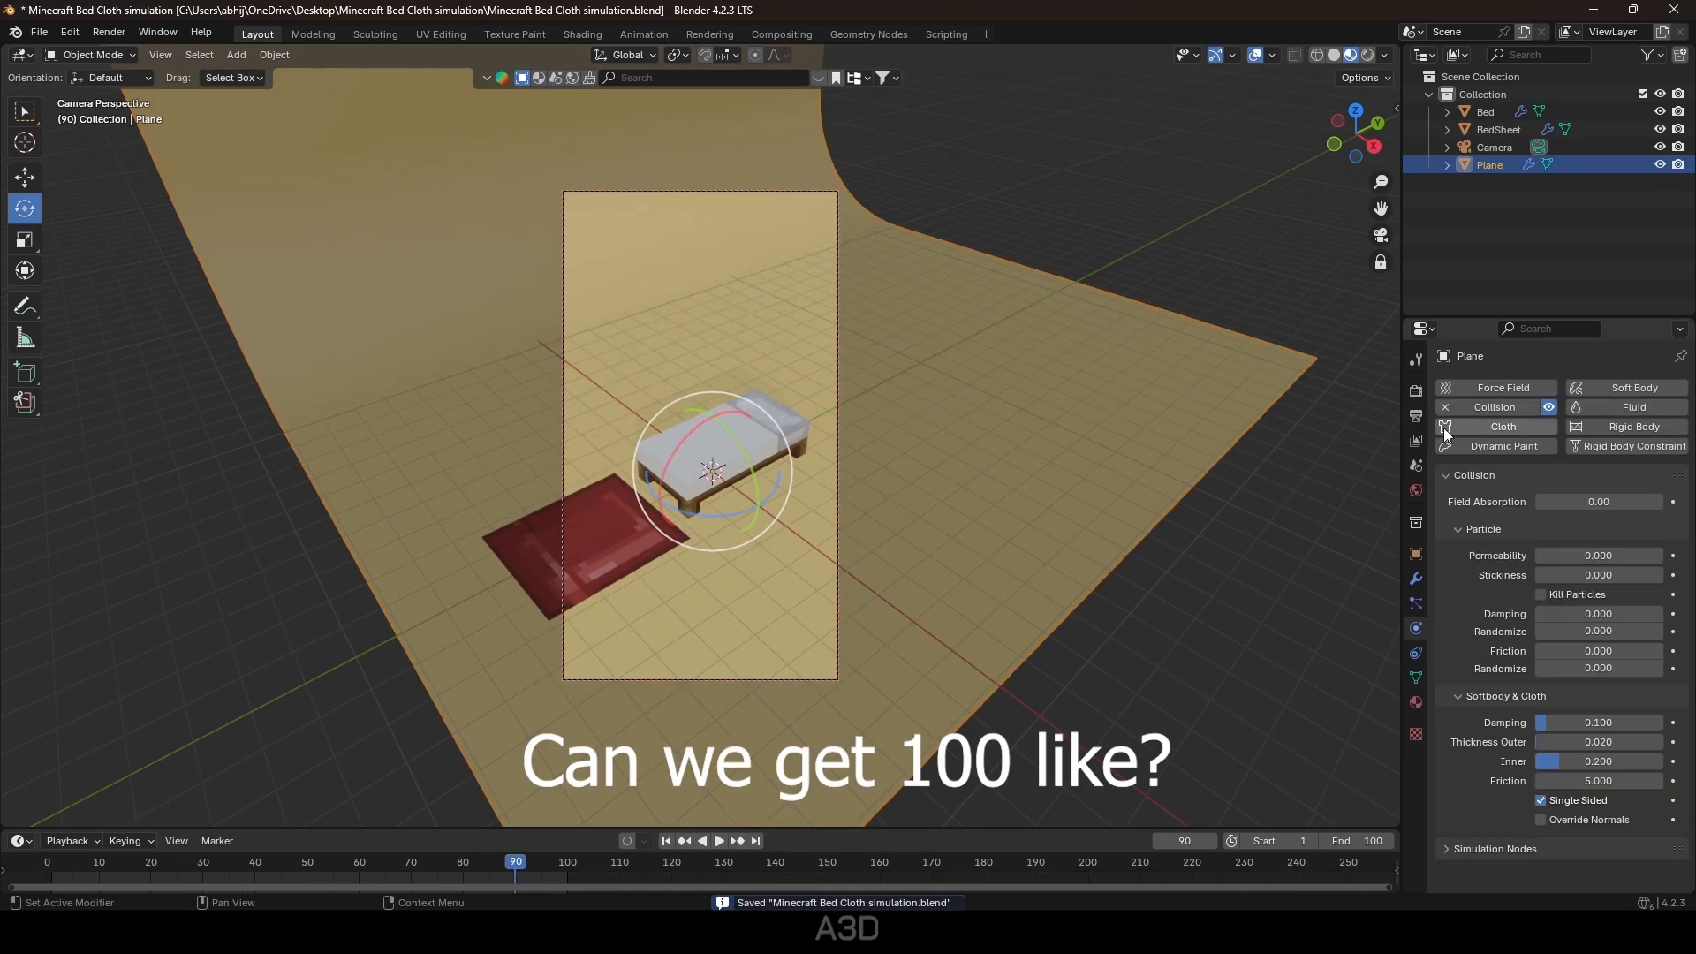
# Set Cycles render Max Samples to 50 and Noise Threshold to 0.5.
pyautogui.click(1417, 390)
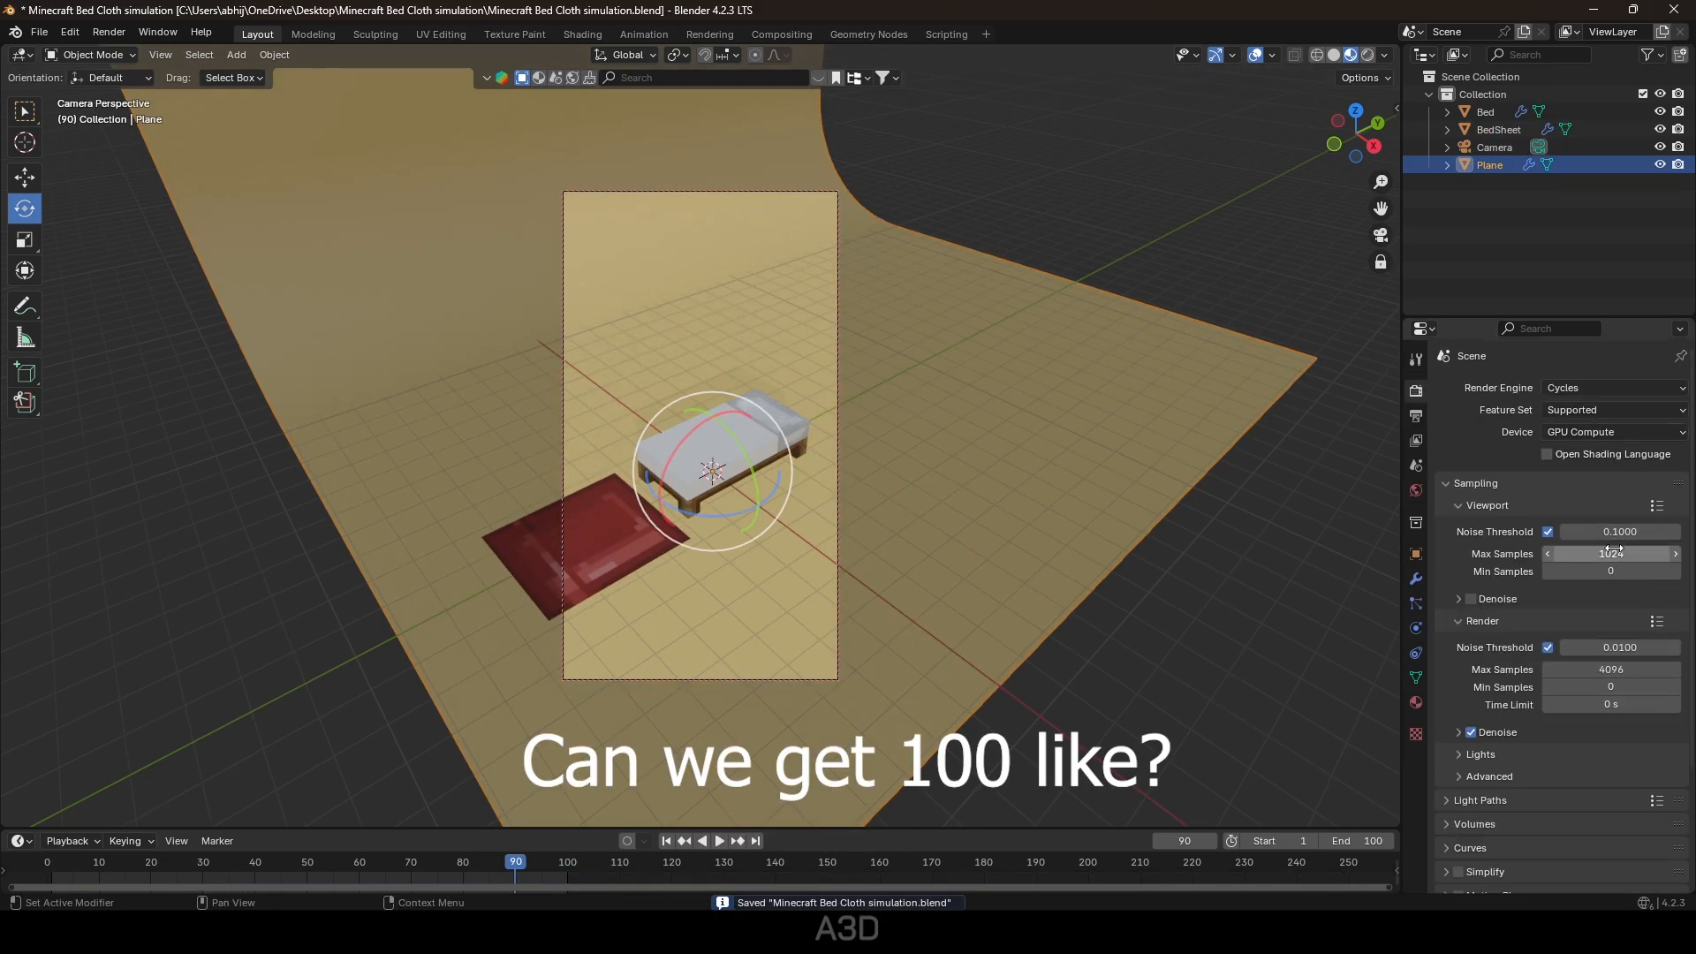
pyautogui.click(1613, 669)
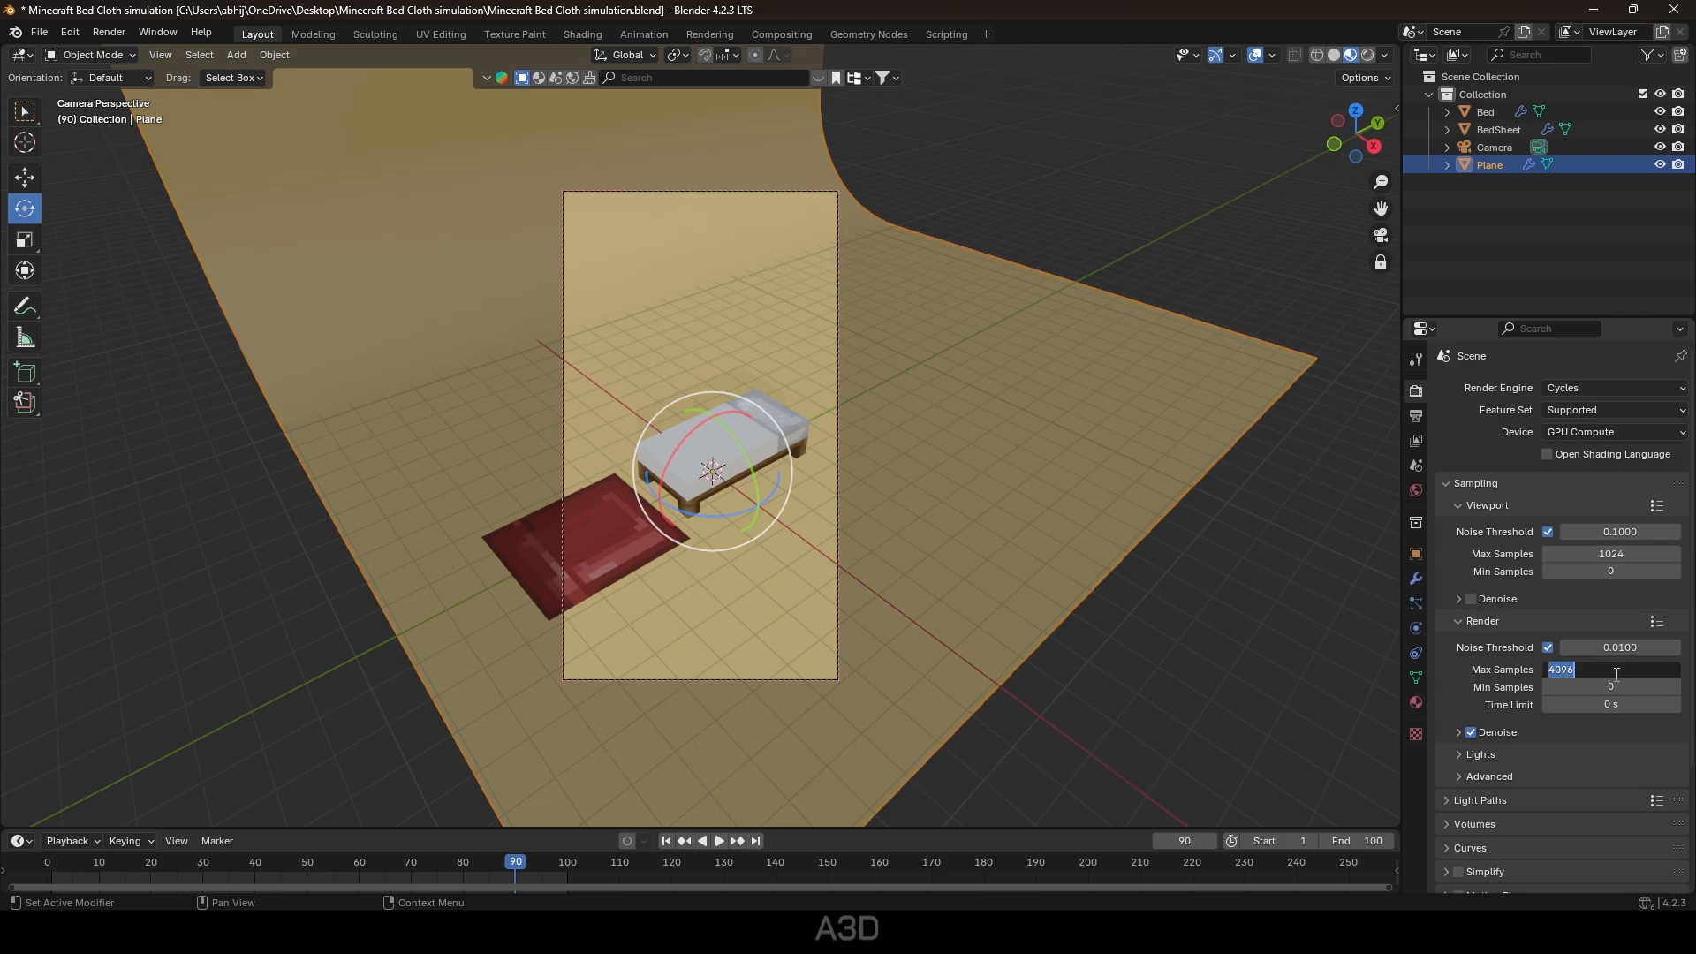
pyautogui.write('50')
pyautogui.press('Return')
pyautogui.click(1635, 648)
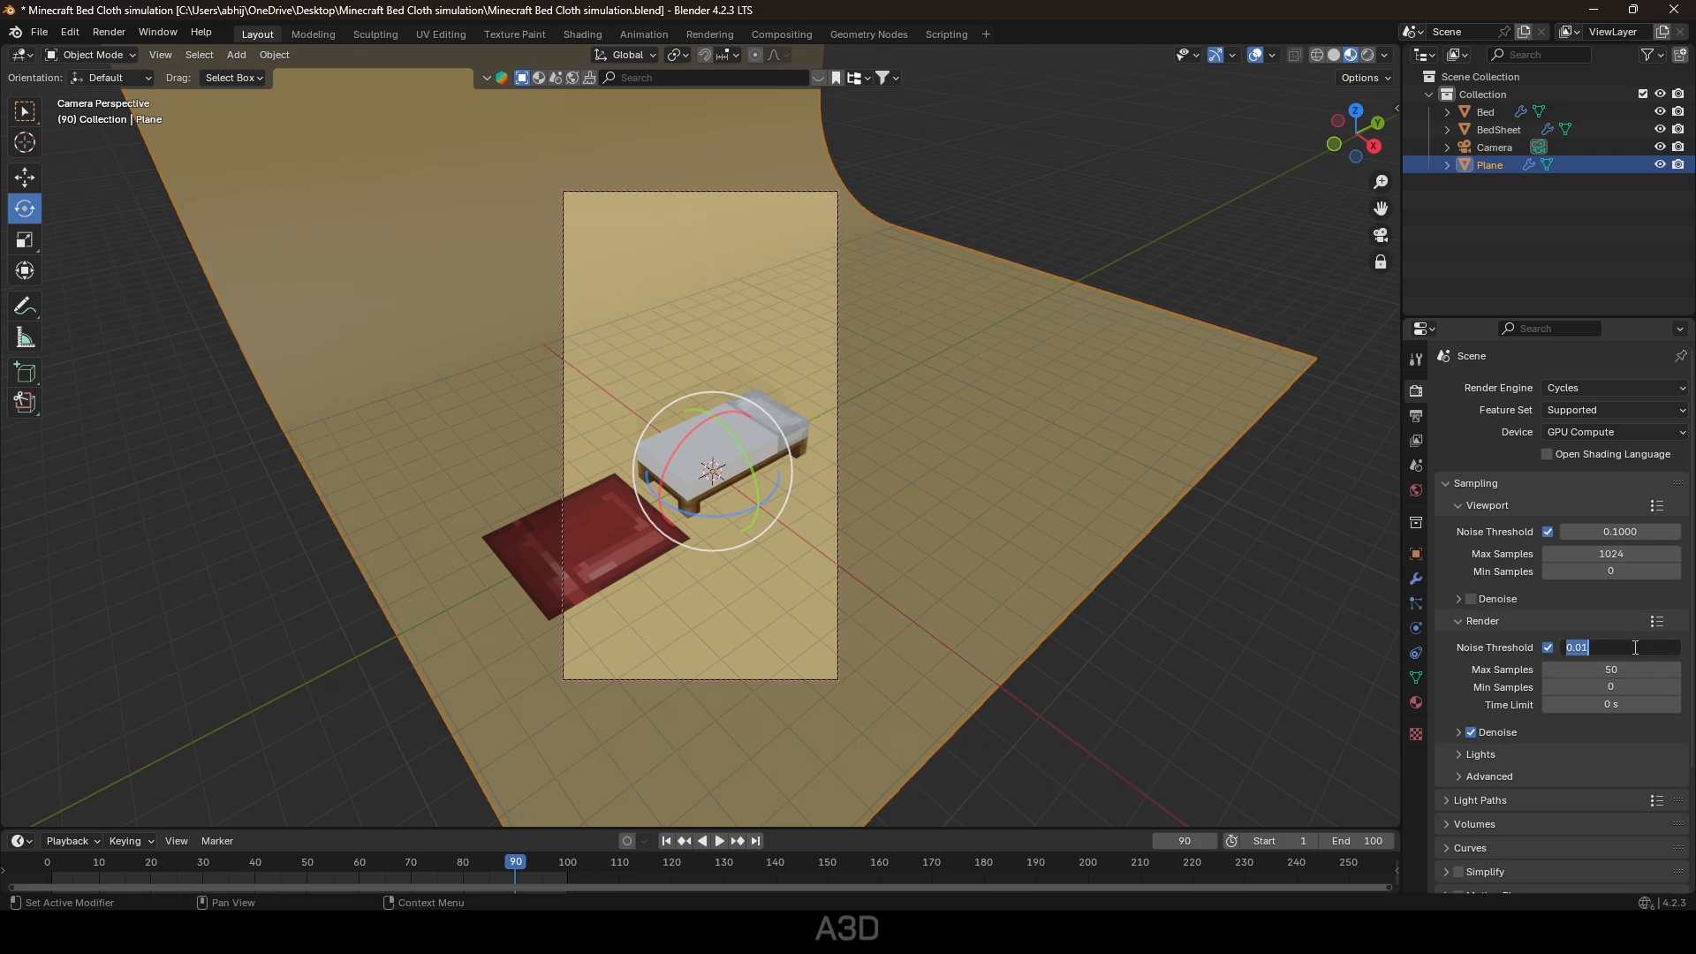
pyautogui.write('.5')
pyautogui.press('Return')
pyautogui.scroll(-4, 1486, 496)
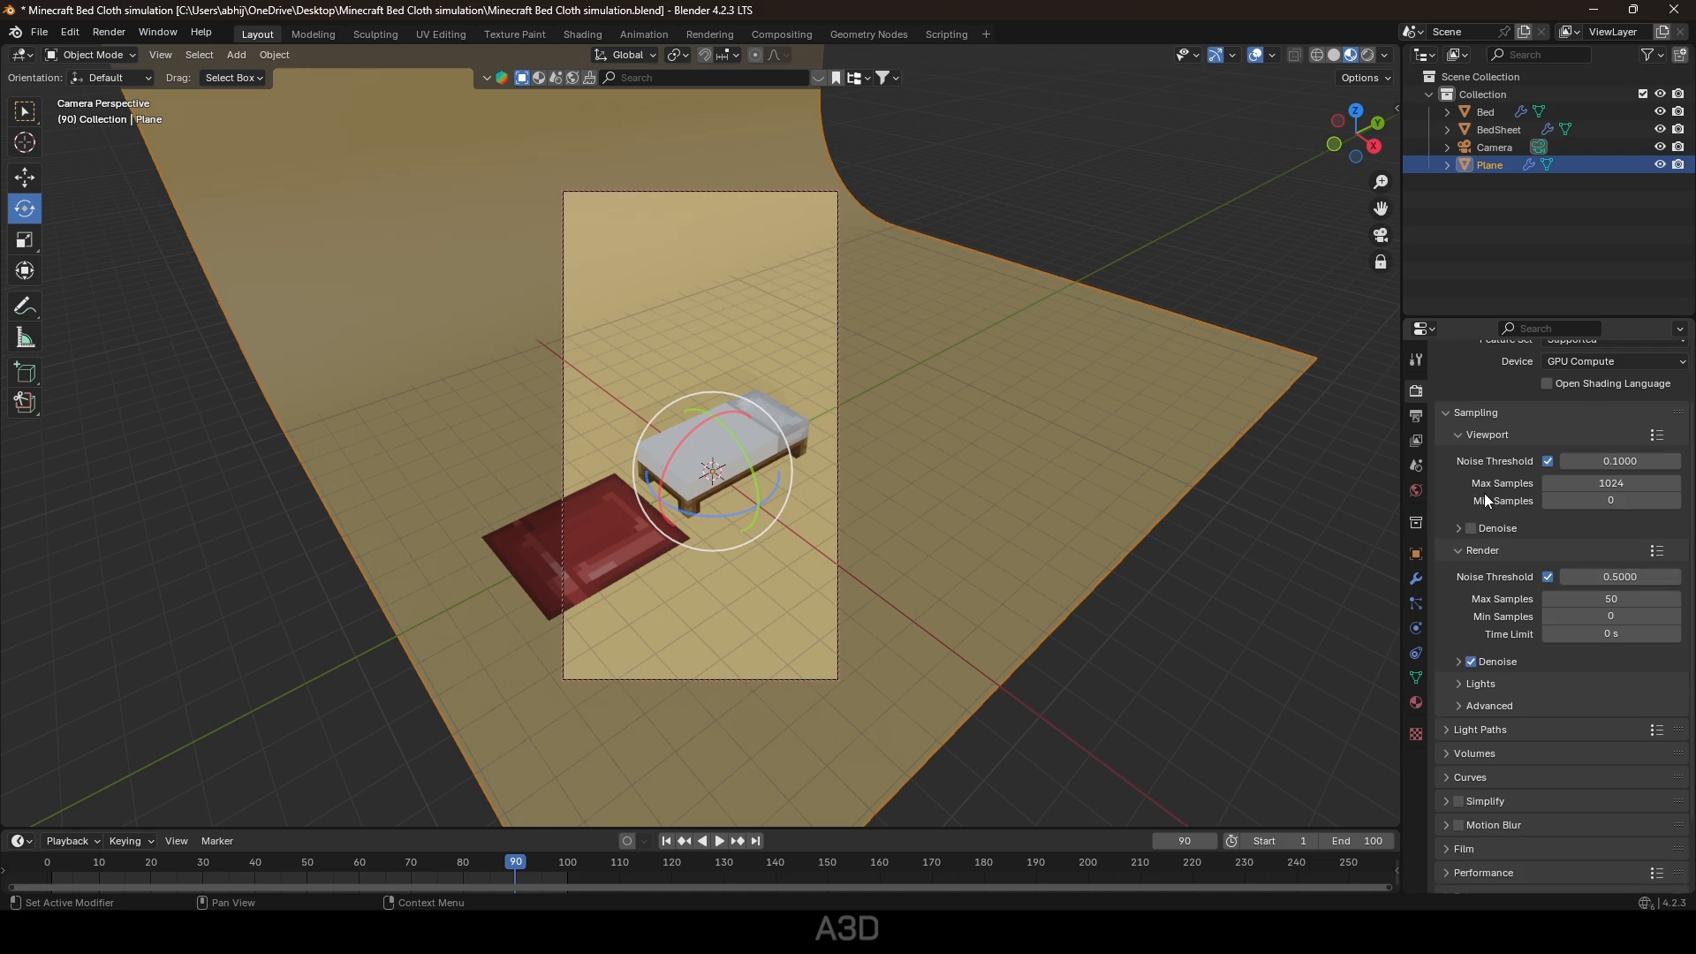
pyautogui.scroll(4, 1484, 495)
pyautogui.click(1153, 258)
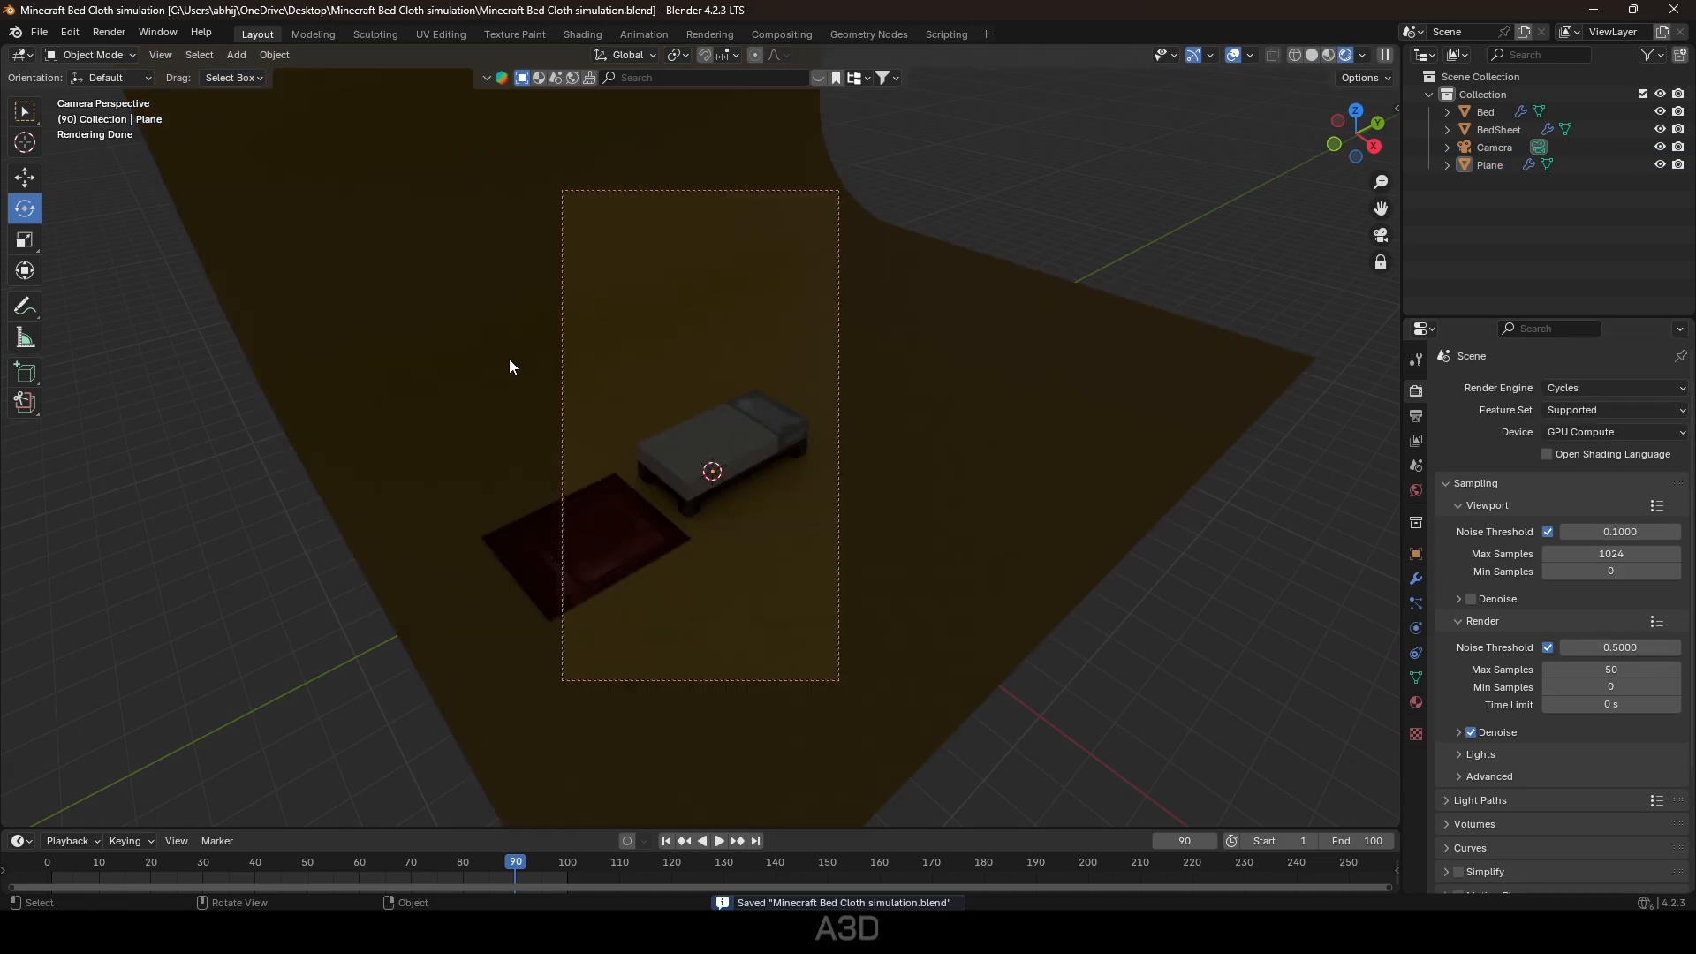
# Add an area light to the scene.
pyautogui.hotkey('shift', 'a')
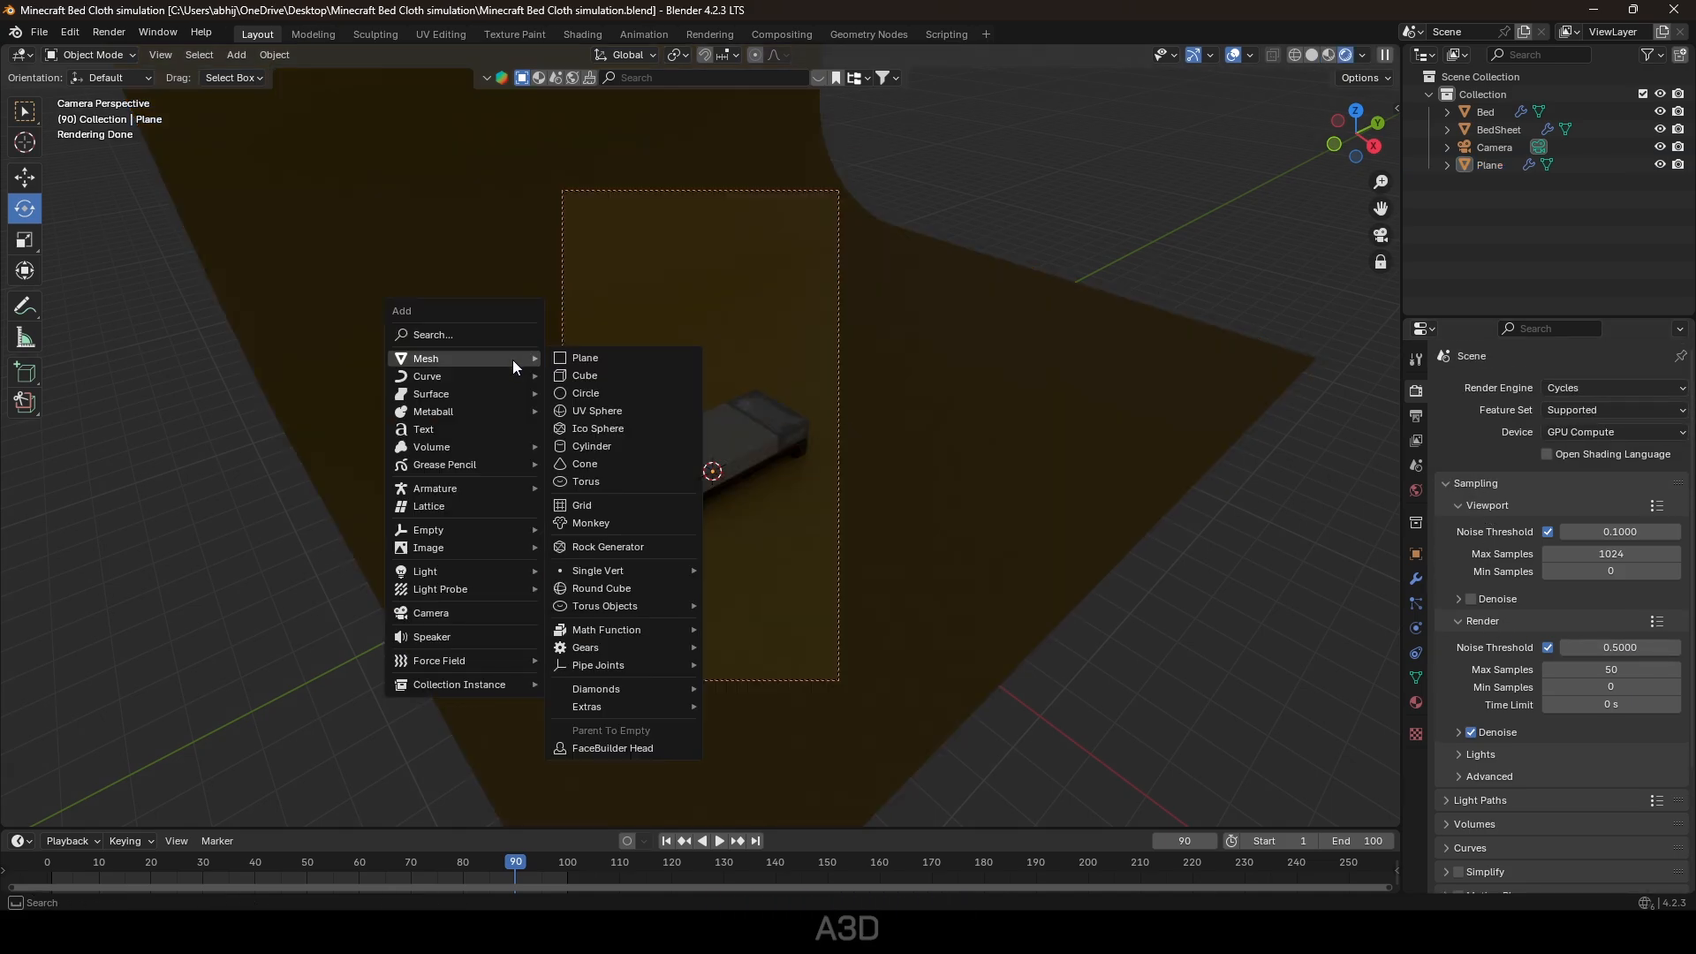
pyautogui.moveTo(448, 527)
pyautogui.moveTo(453, 572)
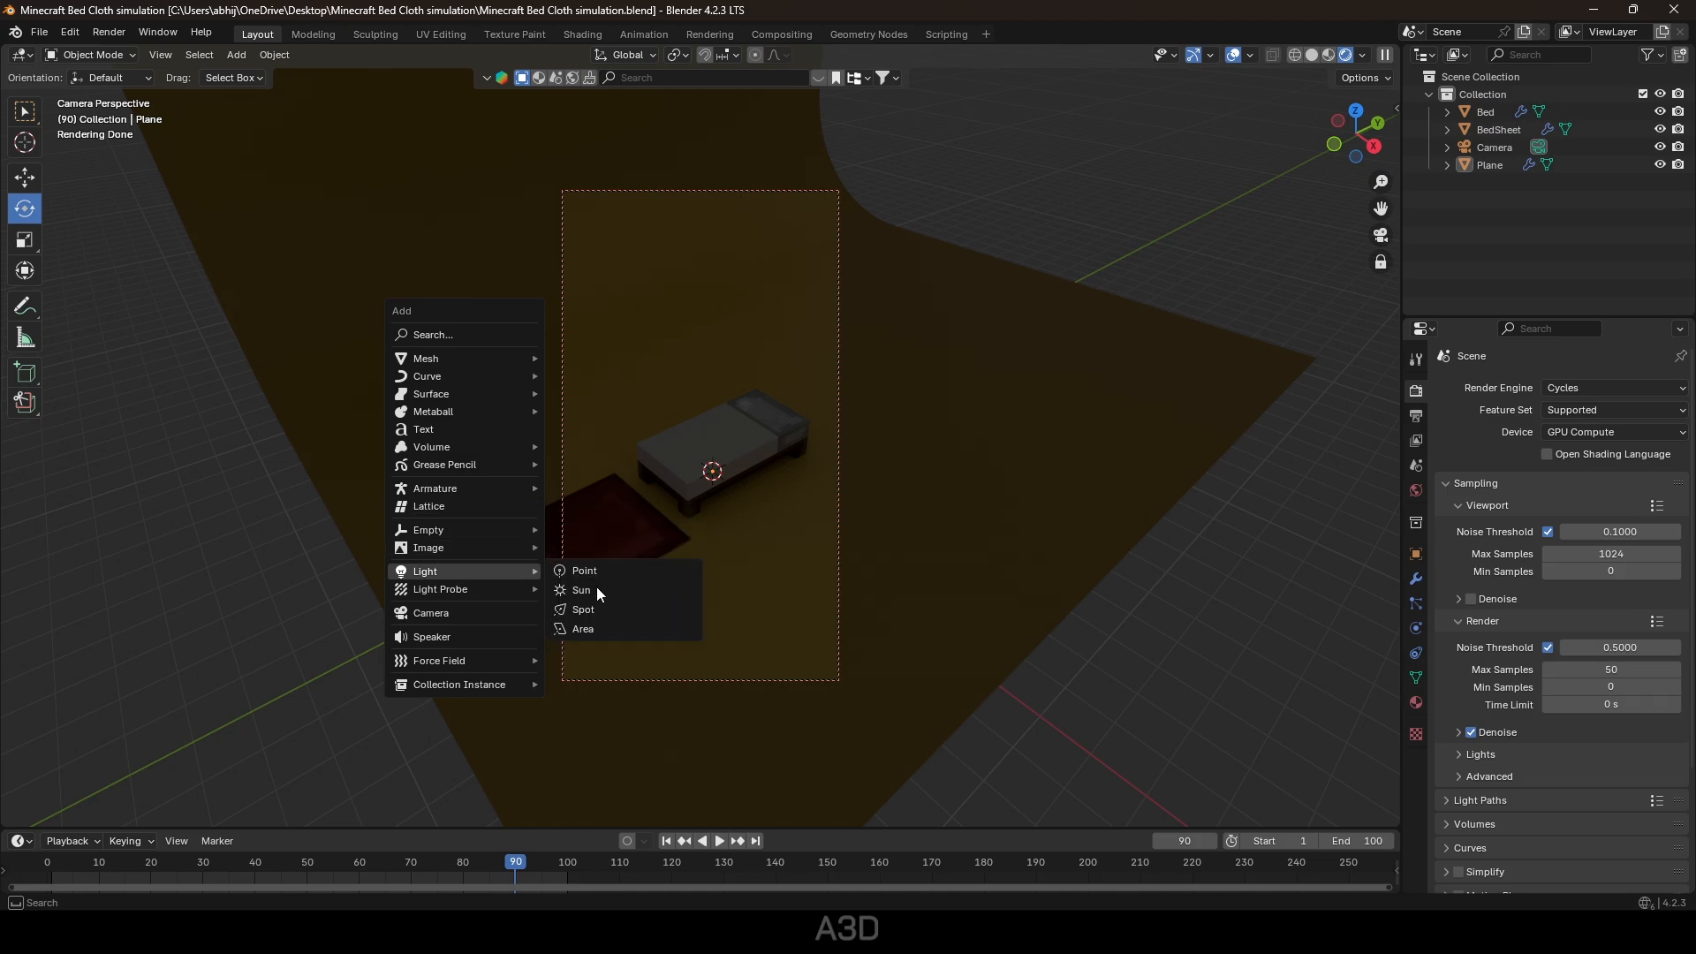
pyautogui.click(606, 625)
# Raise the area light high above the bed and scale it up.
pyautogui.click(27, 182)
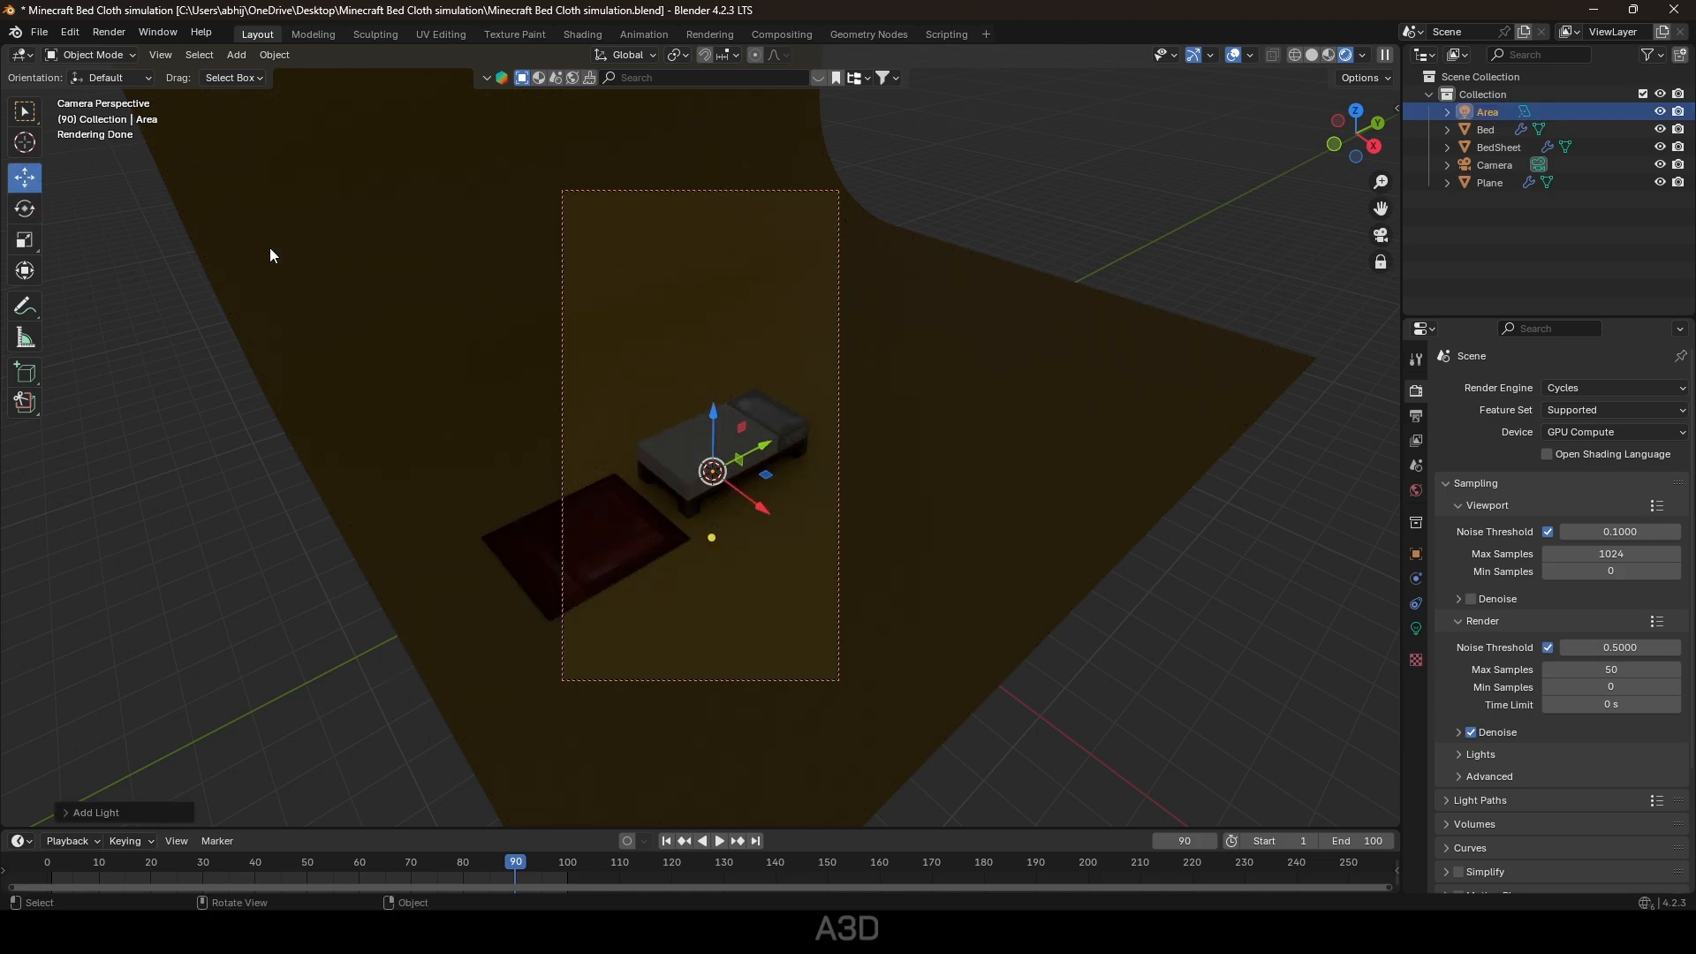
pyautogui.press('n')
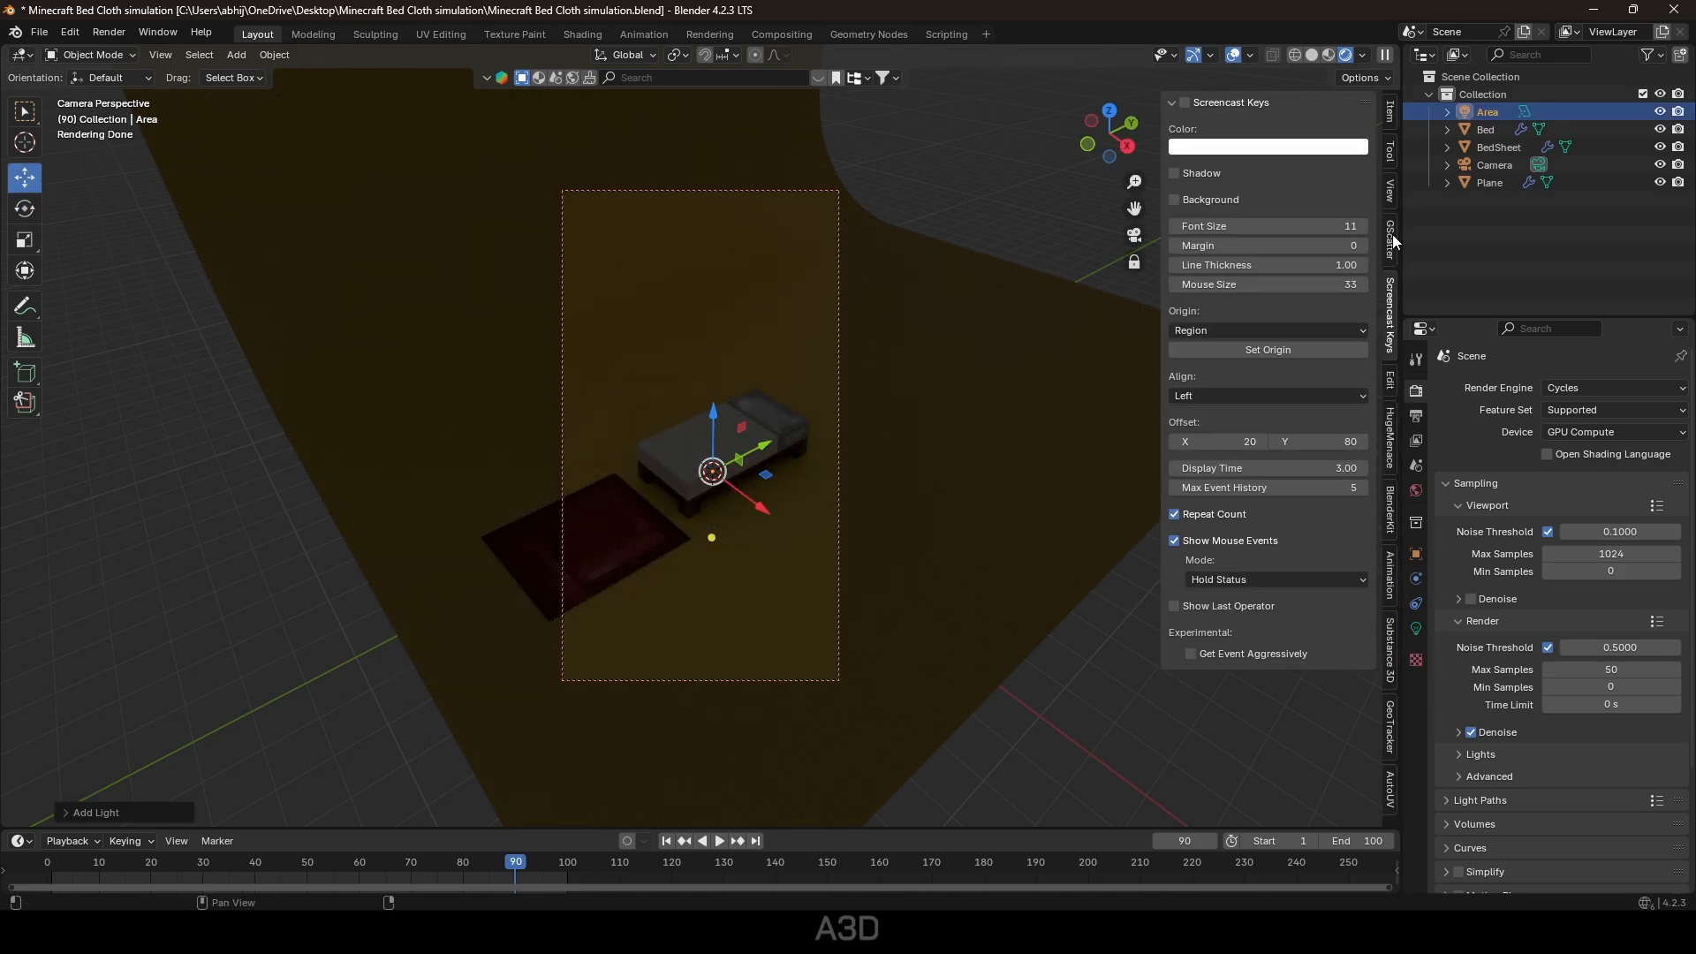
pyautogui.click(1391, 190)
pyautogui.moveTo(714, 413); pyautogui.dragTo(719, 128)
pyautogui.press('s')
pyautogui.click(20, 442)
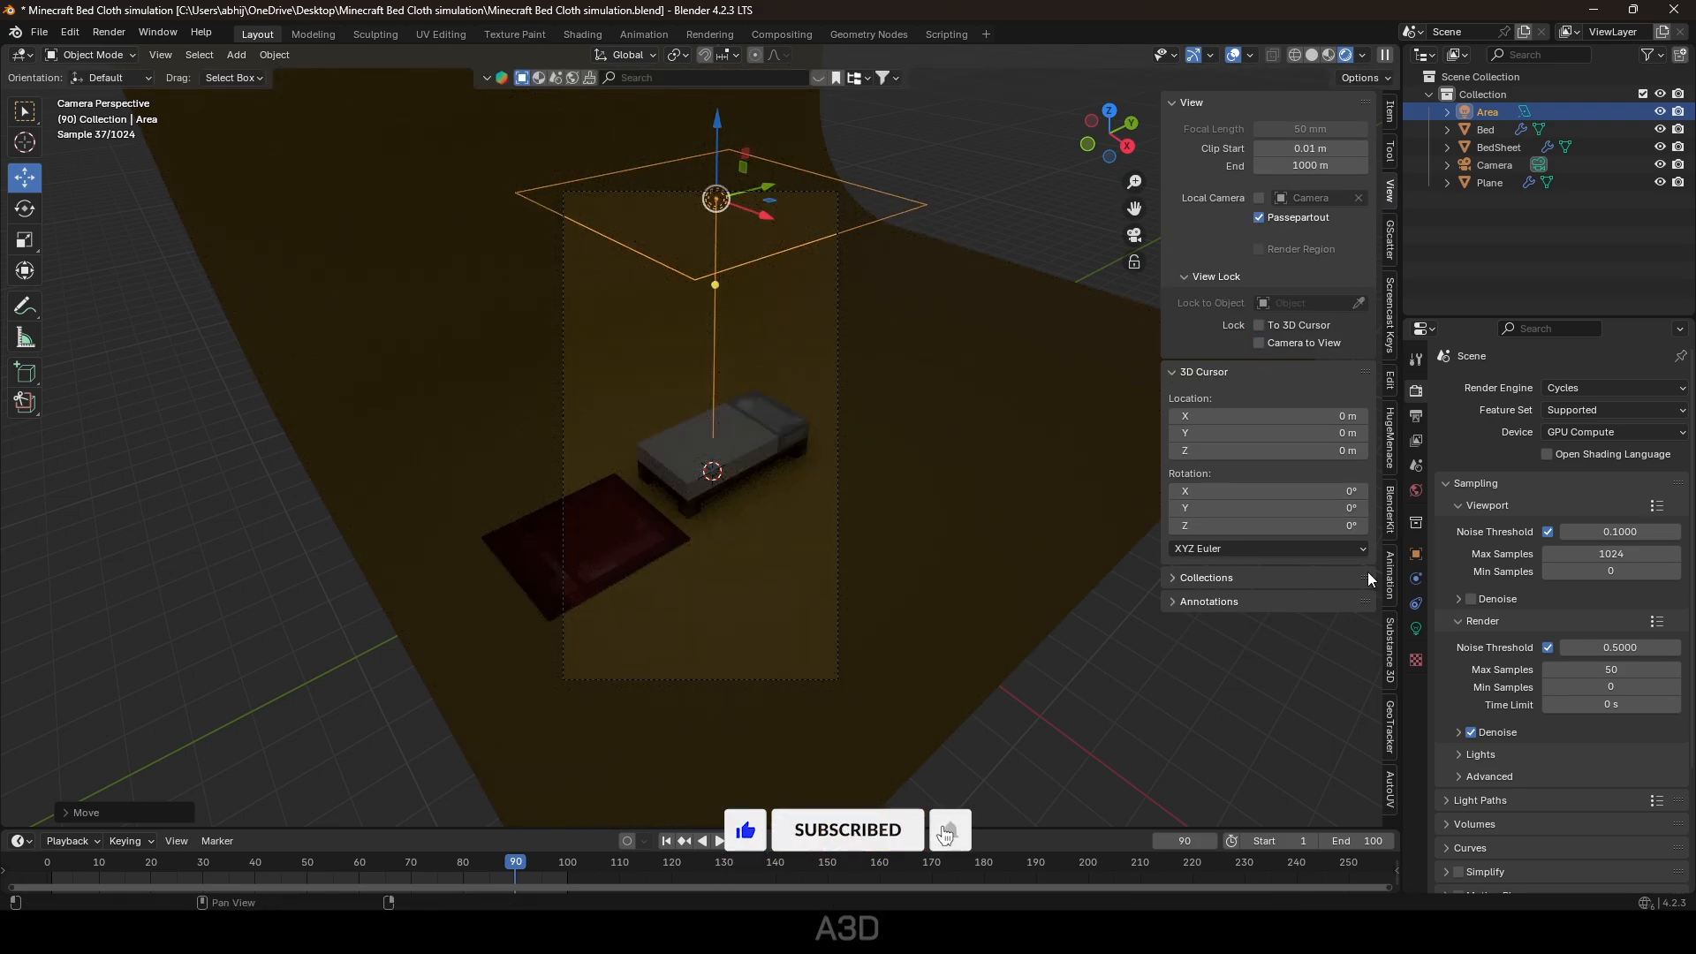
# Set the area light's power to 1000 W.
pyautogui.click(1416, 628)
pyautogui.click(1608, 508)
pyautogui.write('1000')
pyautogui.press('Return')
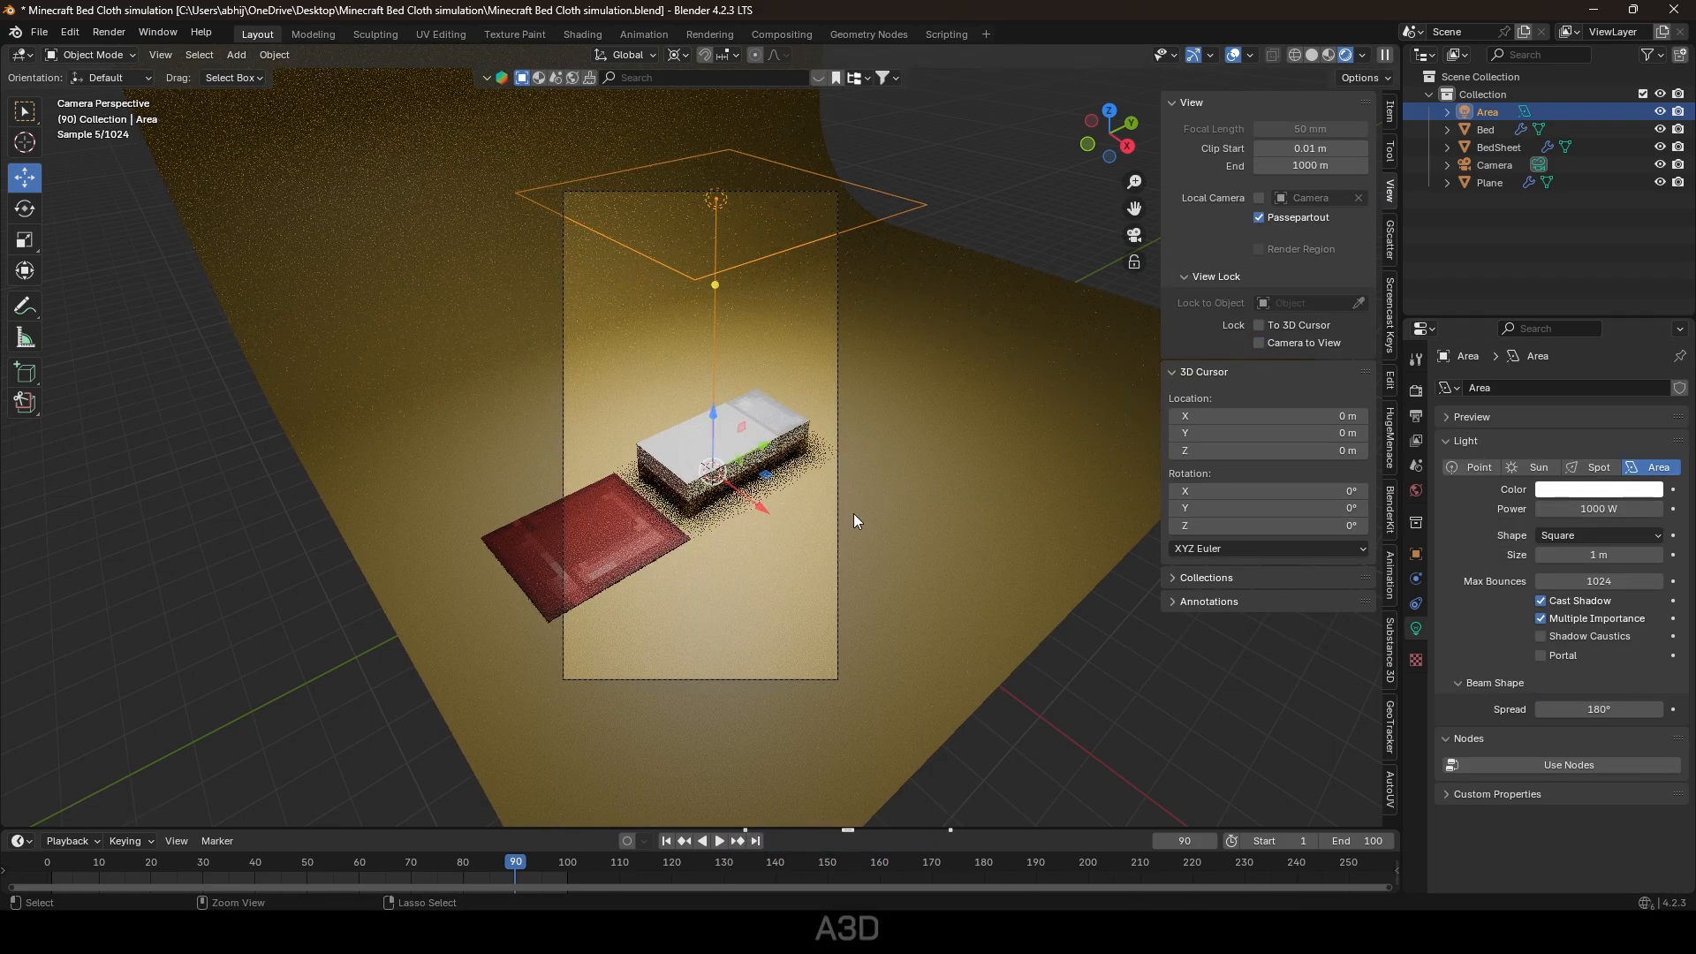
# Add a Track To constraint so the light stays aimed at the Bed.
pyautogui.click(1416, 602)
pyautogui.click(1535, 388)
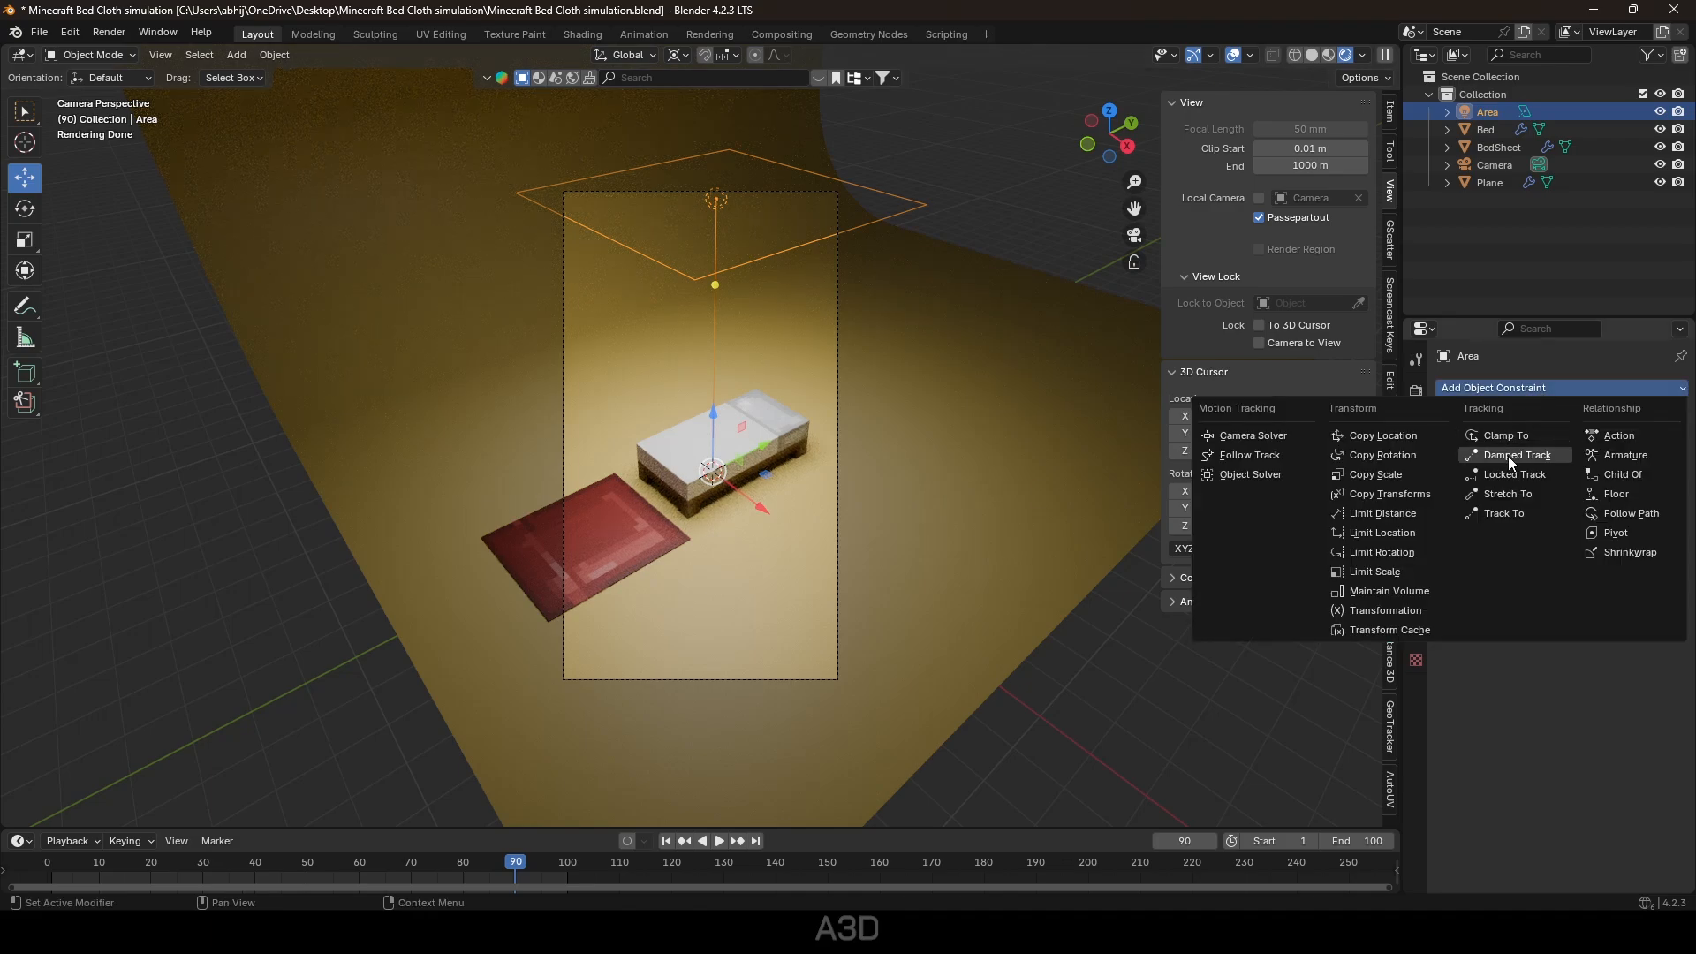
pyautogui.click(1509, 512)
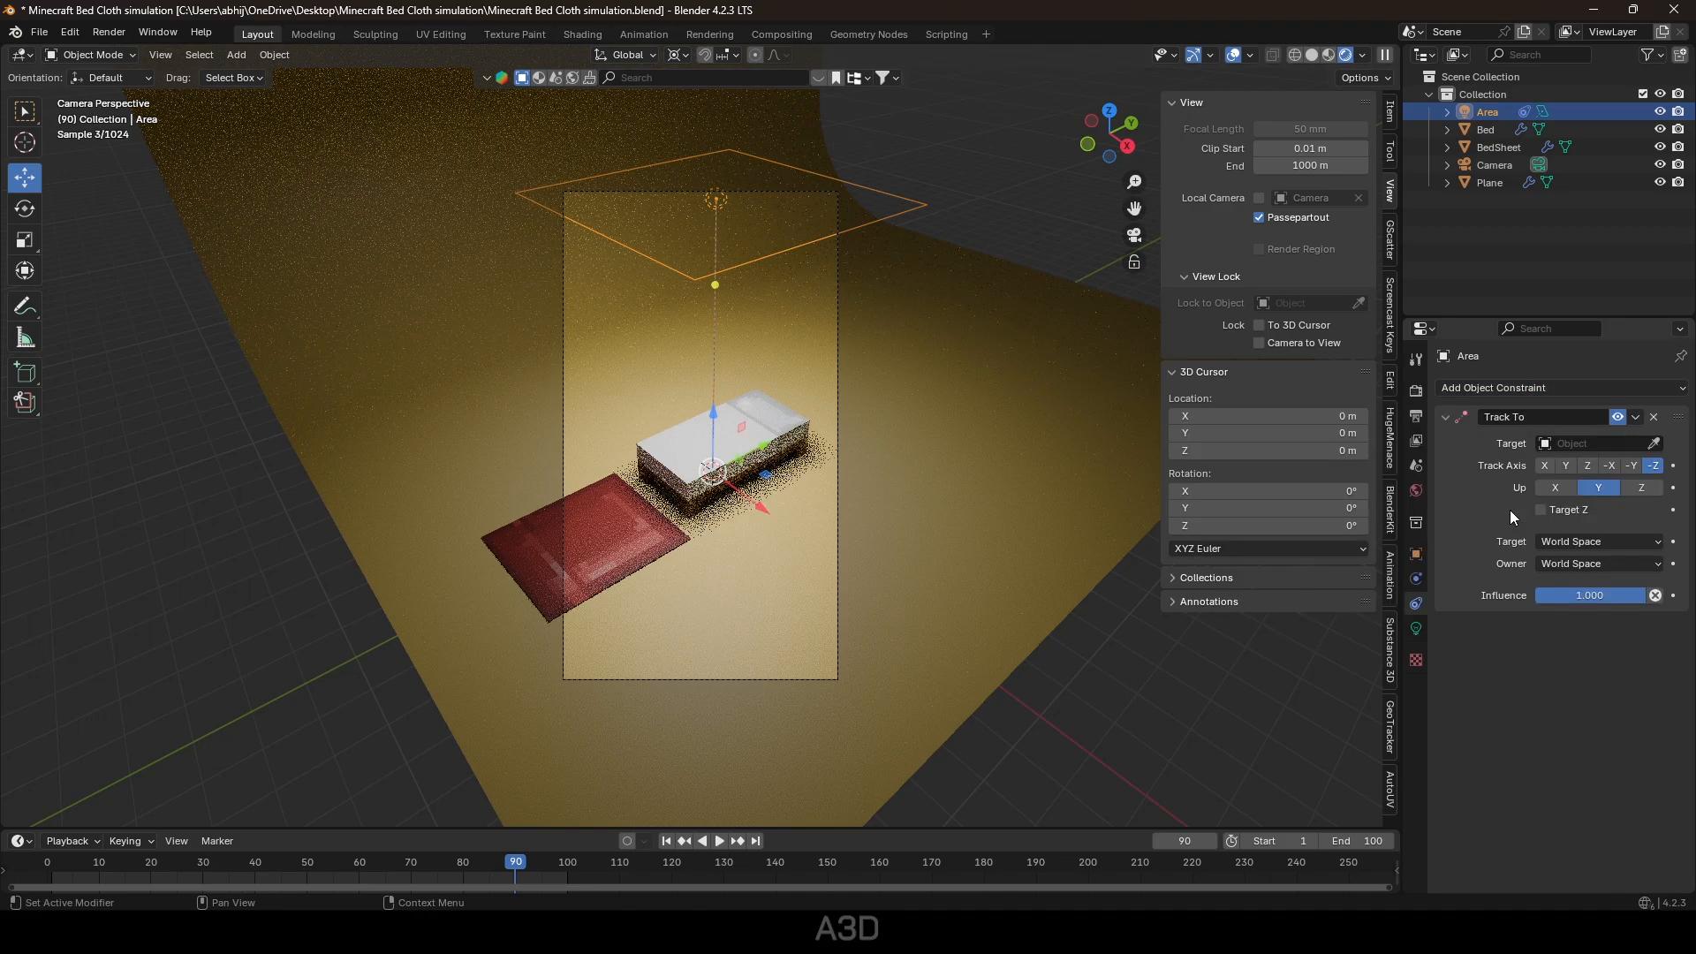
pyautogui.click(1656, 445)
pyautogui.click(755, 388)
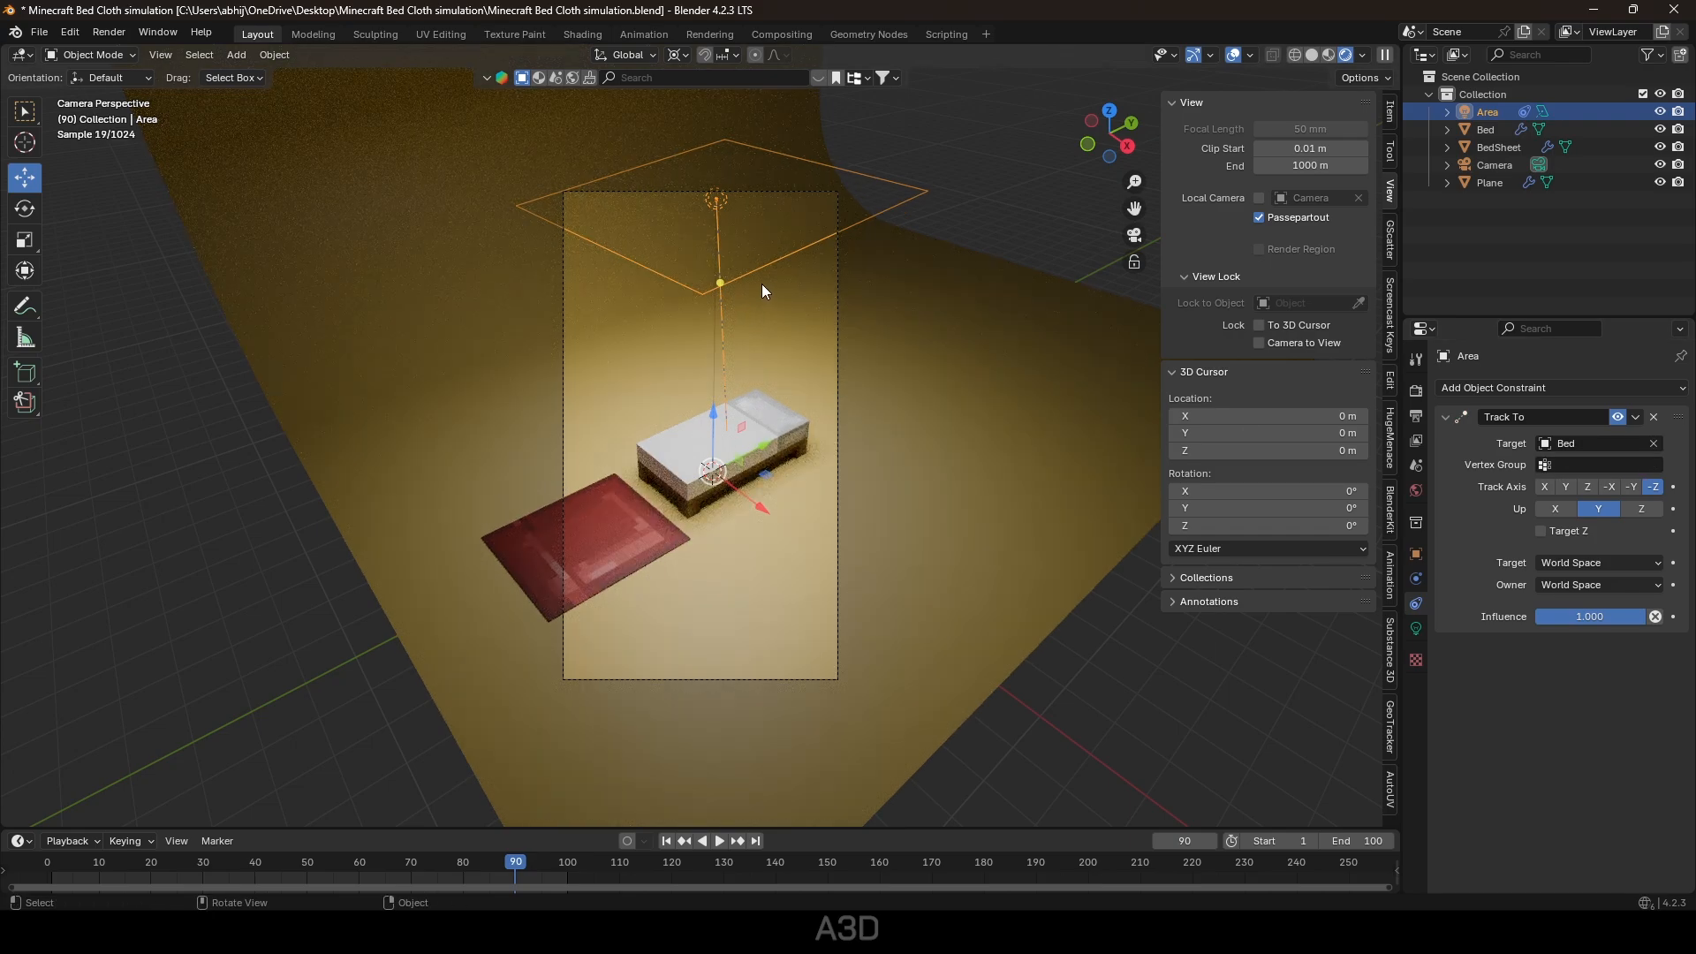
# Pivot around the active object and move the light toward the upper right.
pyautogui.click(684, 56)
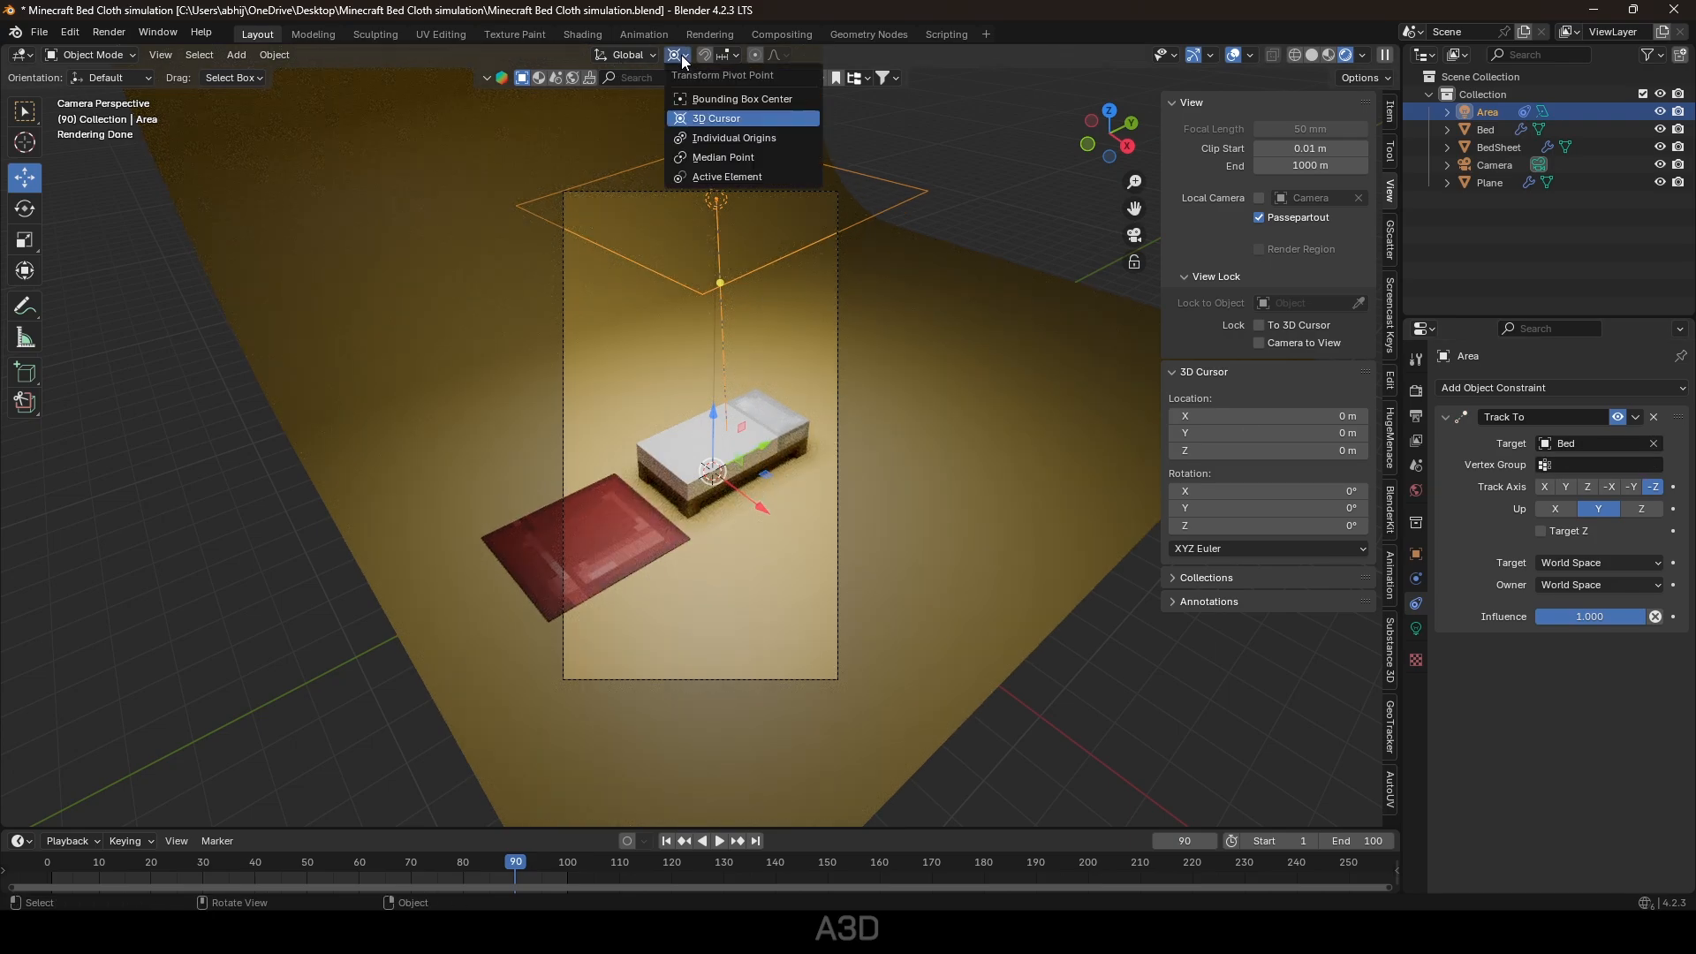
pyautogui.click(726, 178)
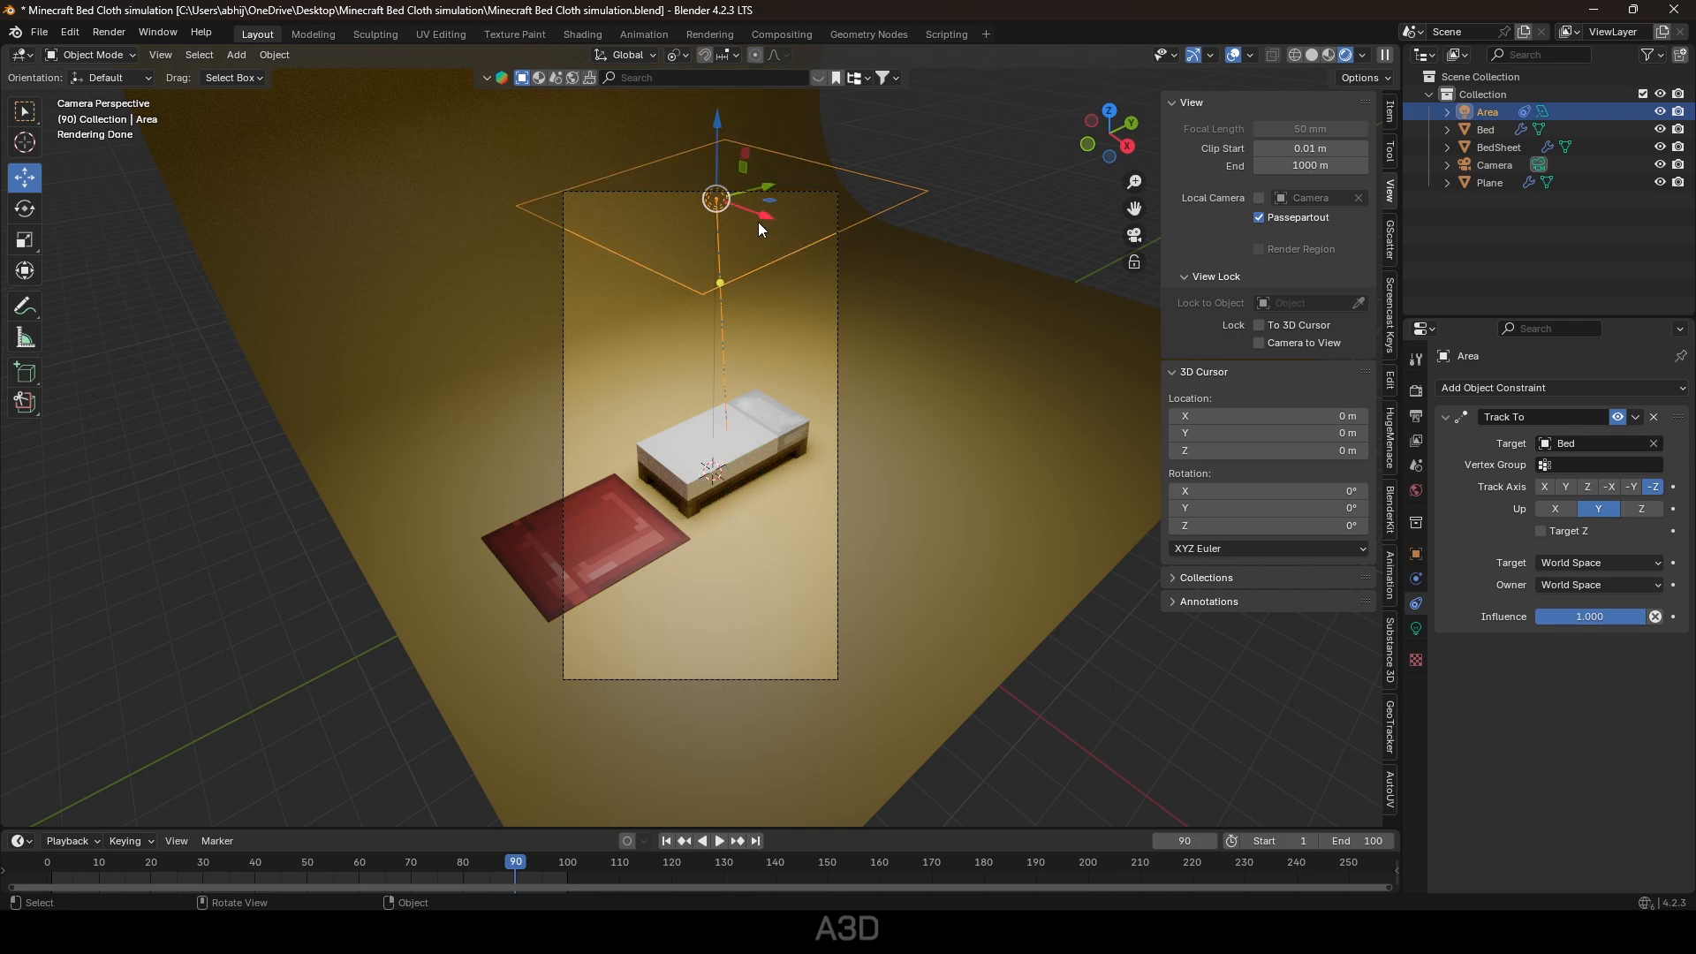
pyautogui.moveTo(758, 224); pyautogui.dragTo(1120, 153)
# Inspect the floor plane's material base colour.
pyautogui.click(1055, 460)
pyautogui.click(1416, 702)
pyautogui.click(1558, 573)
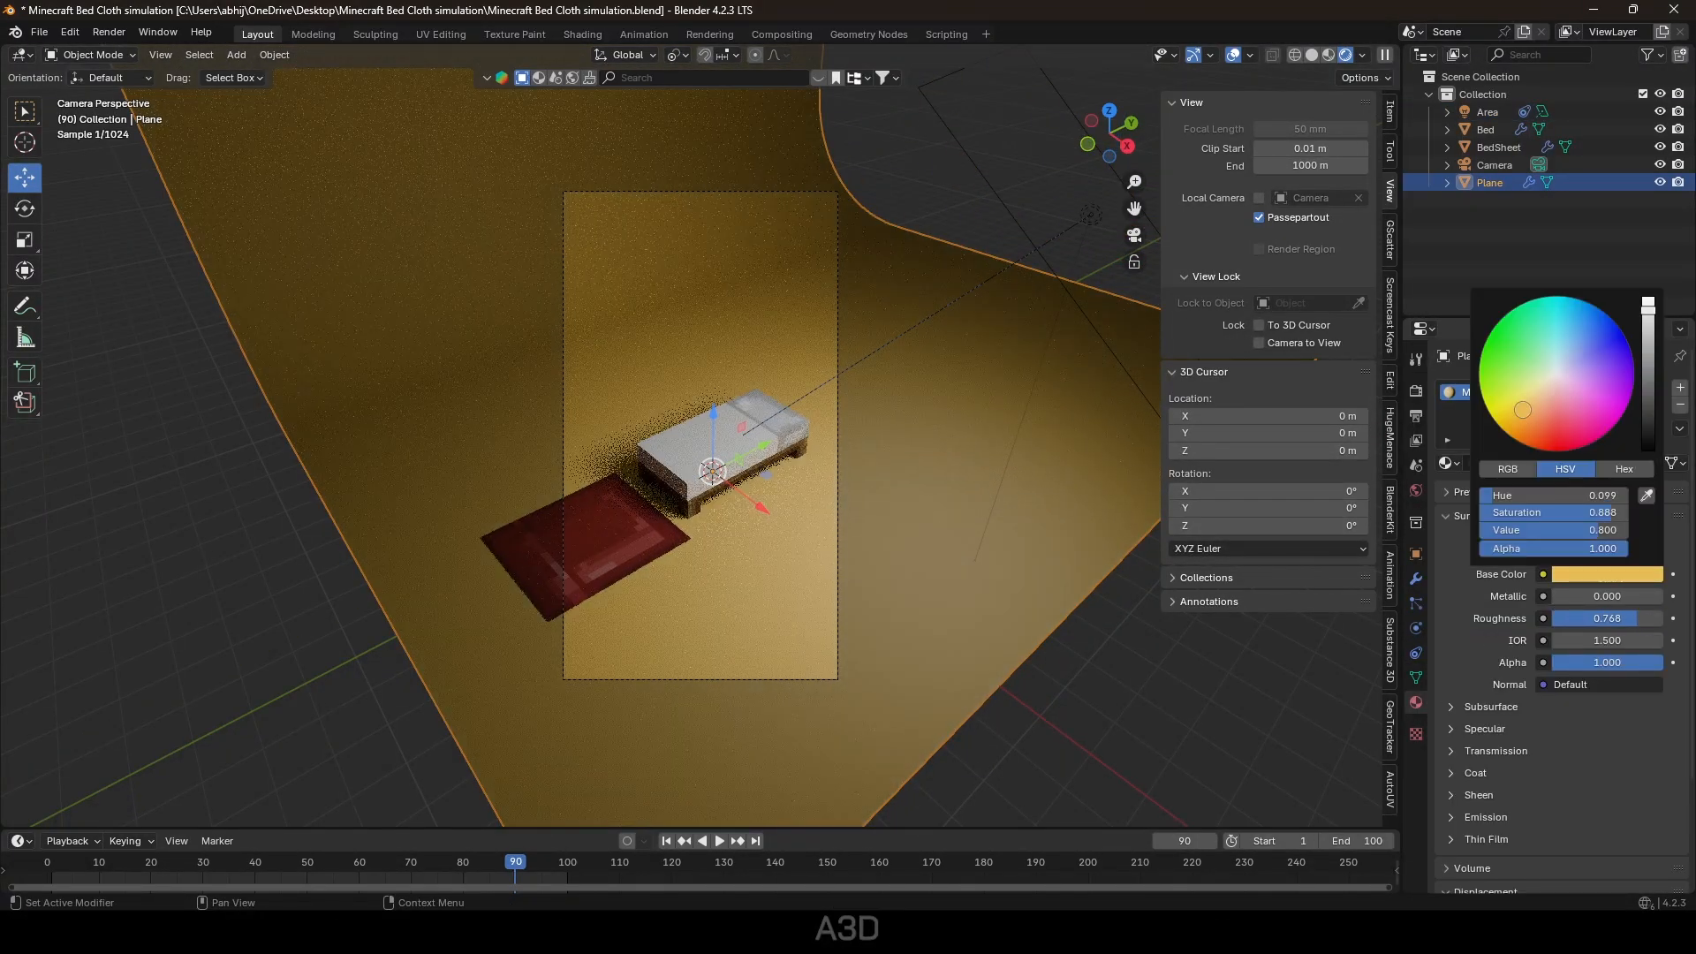
# Set the area light's power to 2000 W, after briefly trying 5000 W.
pyautogui.click(1090, 215)
pyautogui.doubleClick(1597, 510)
pyautogui.write('5000')
pyautogui.press('Return')
pyautogui.doubleClick(1597, 510)
pyautogui.write('2000')
pyautogui.press('Return')
pyautogui.scroll(-1, 1014, 401)
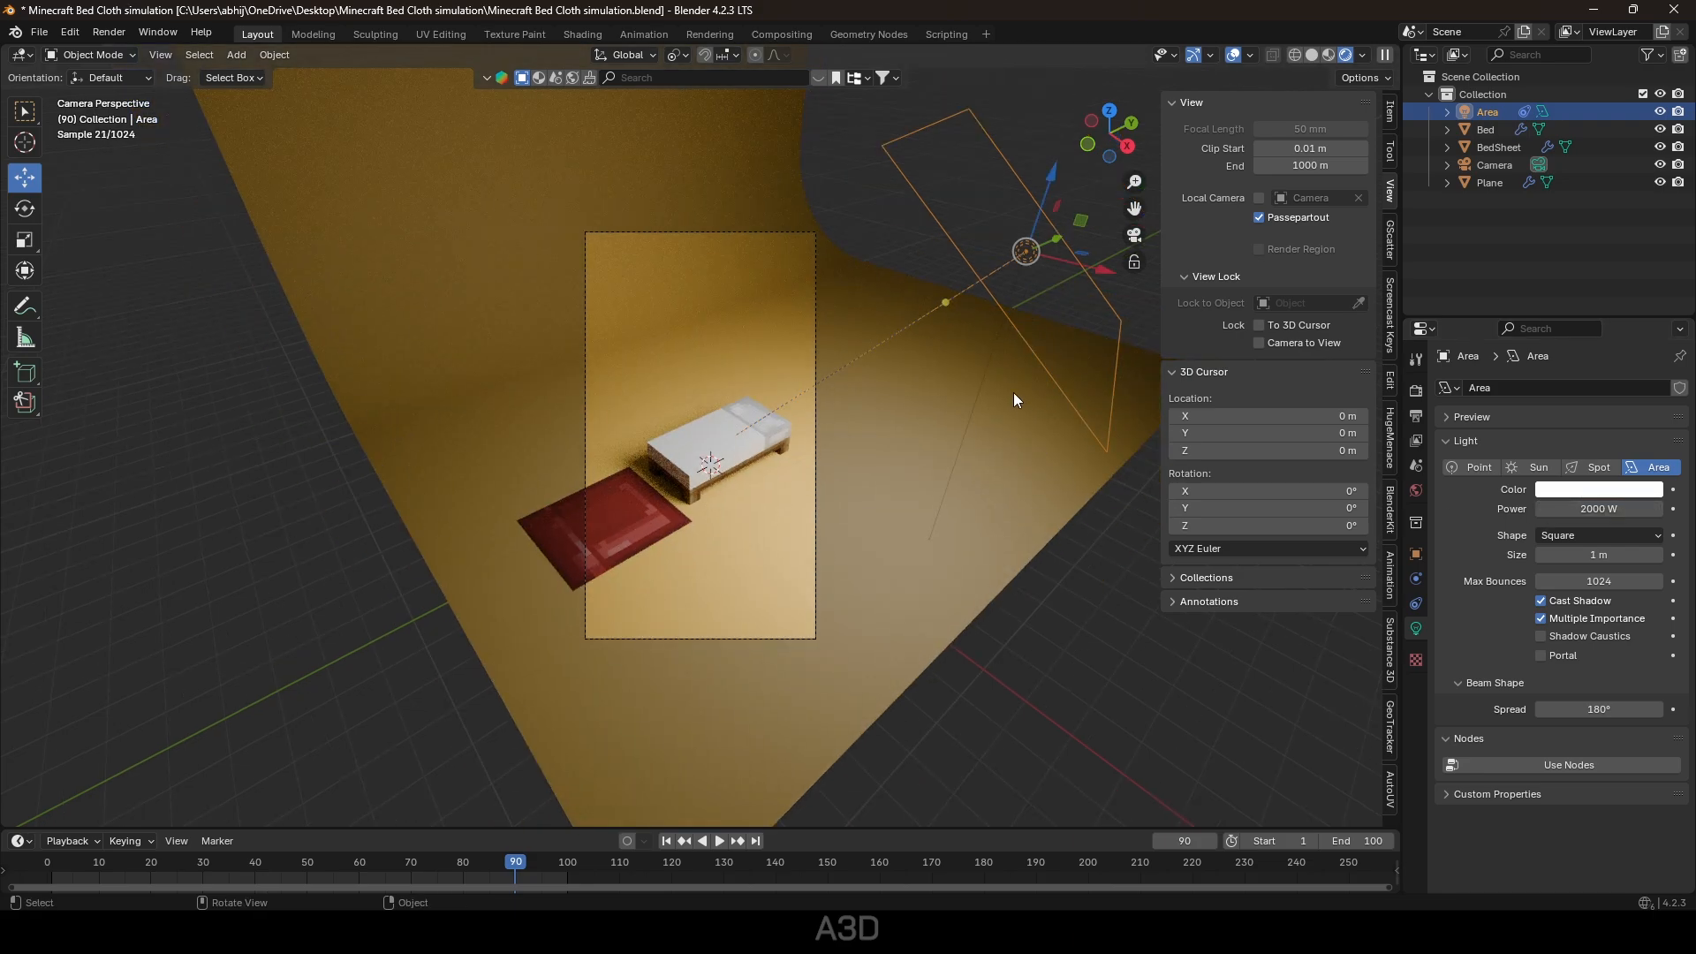
# Duplicate the area light as Area.001 and move it to the top left.
pyautogui.hotkey('shift', 'd')
pyautogui.rightClick(1015, 390)
pyautogui.moveTo(1054, 236); pyautogui.dragTo(309, 425)
pyautogui.click(667, 840)
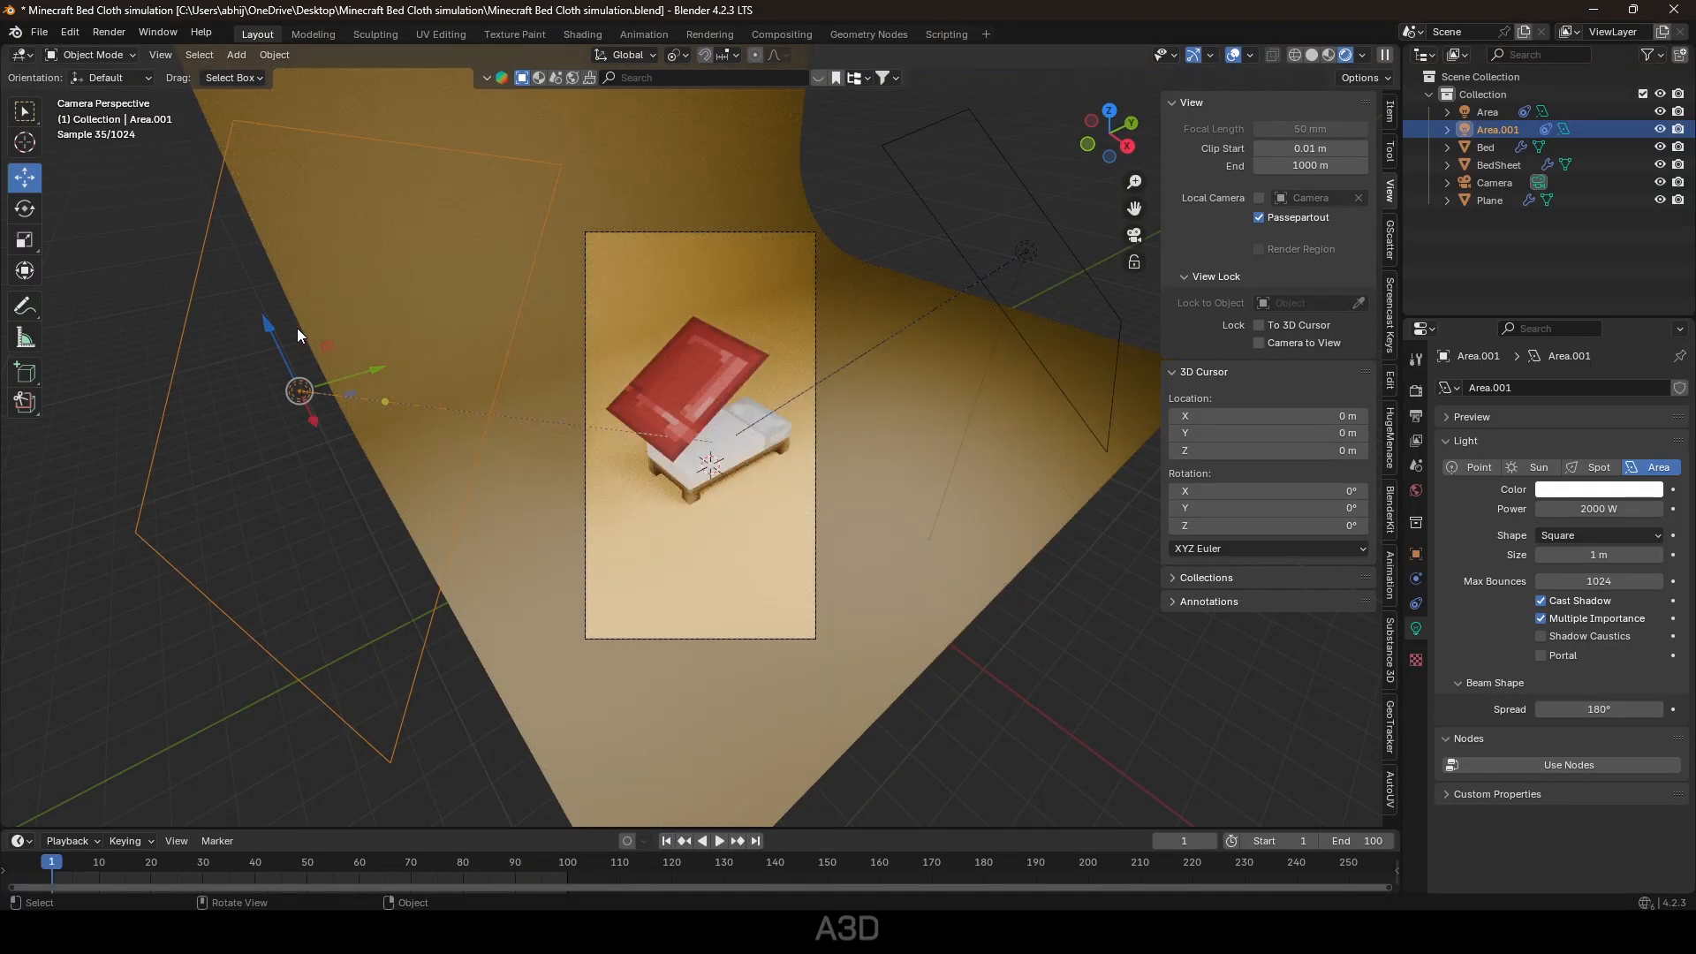
pyautogui.moveTo(376, 369); pyautogui.dragTo(400, 61)
# Move the original area light toward the upper right of the bed.
pyautogui.scroll(-1, 840, 265)
pyautogui.click(927, 307)
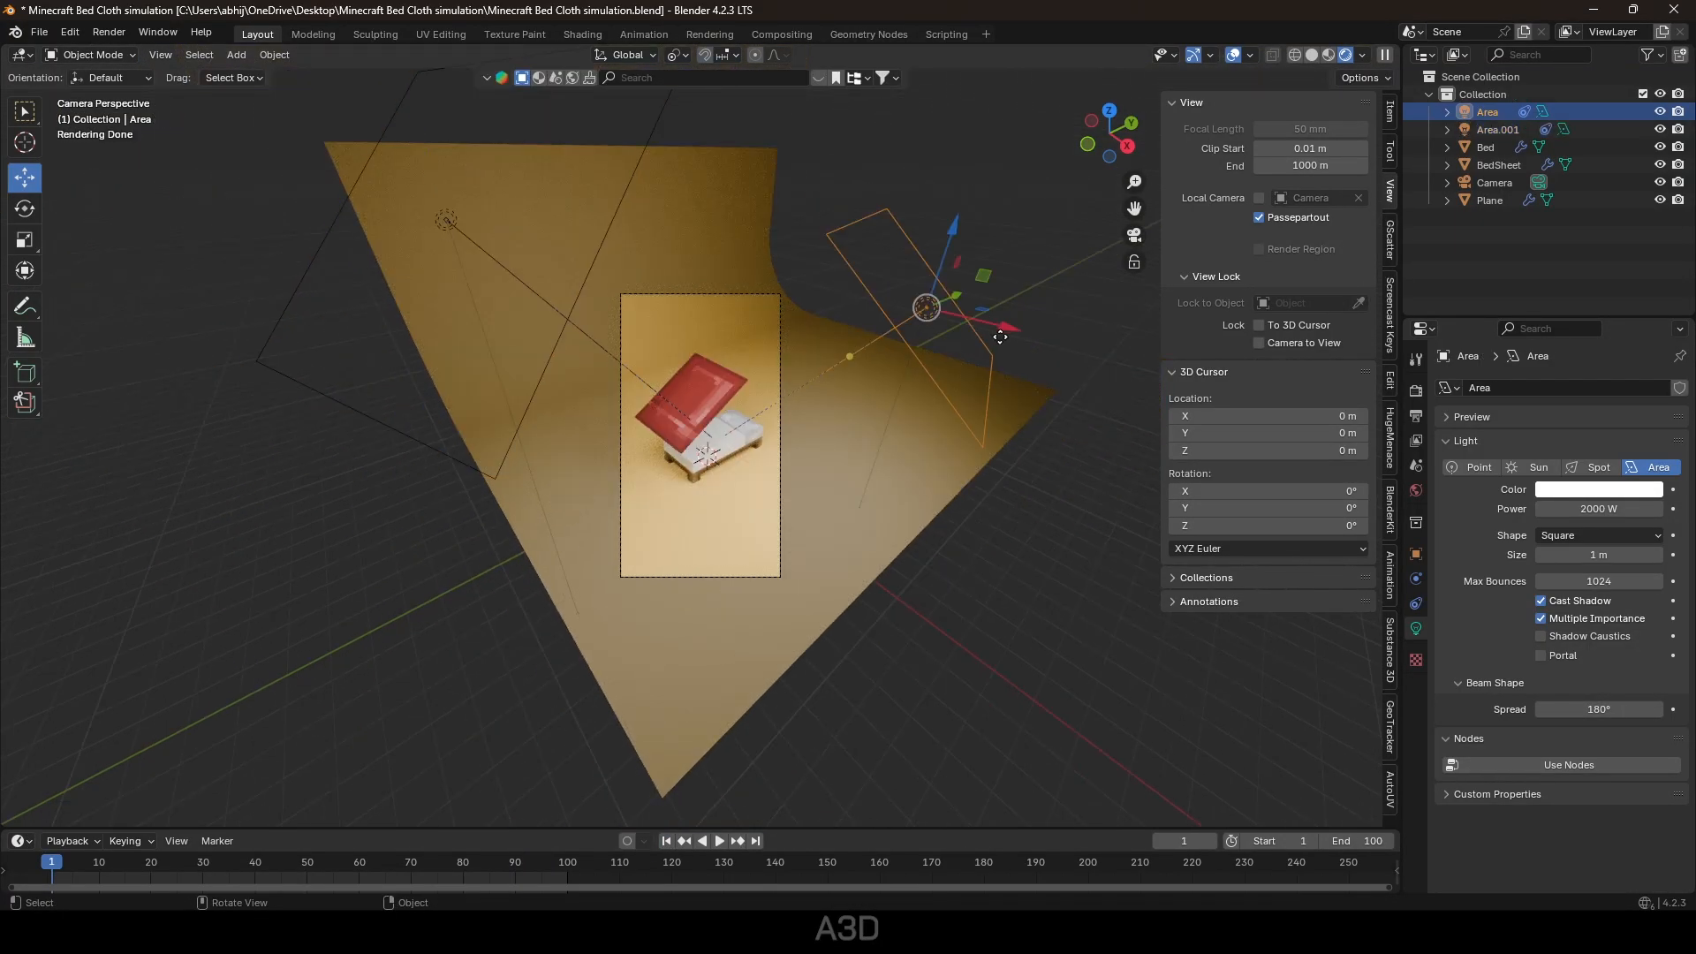
pyautogui.moveTo(977, 279); pyautogui.dragTo(1127, 166)
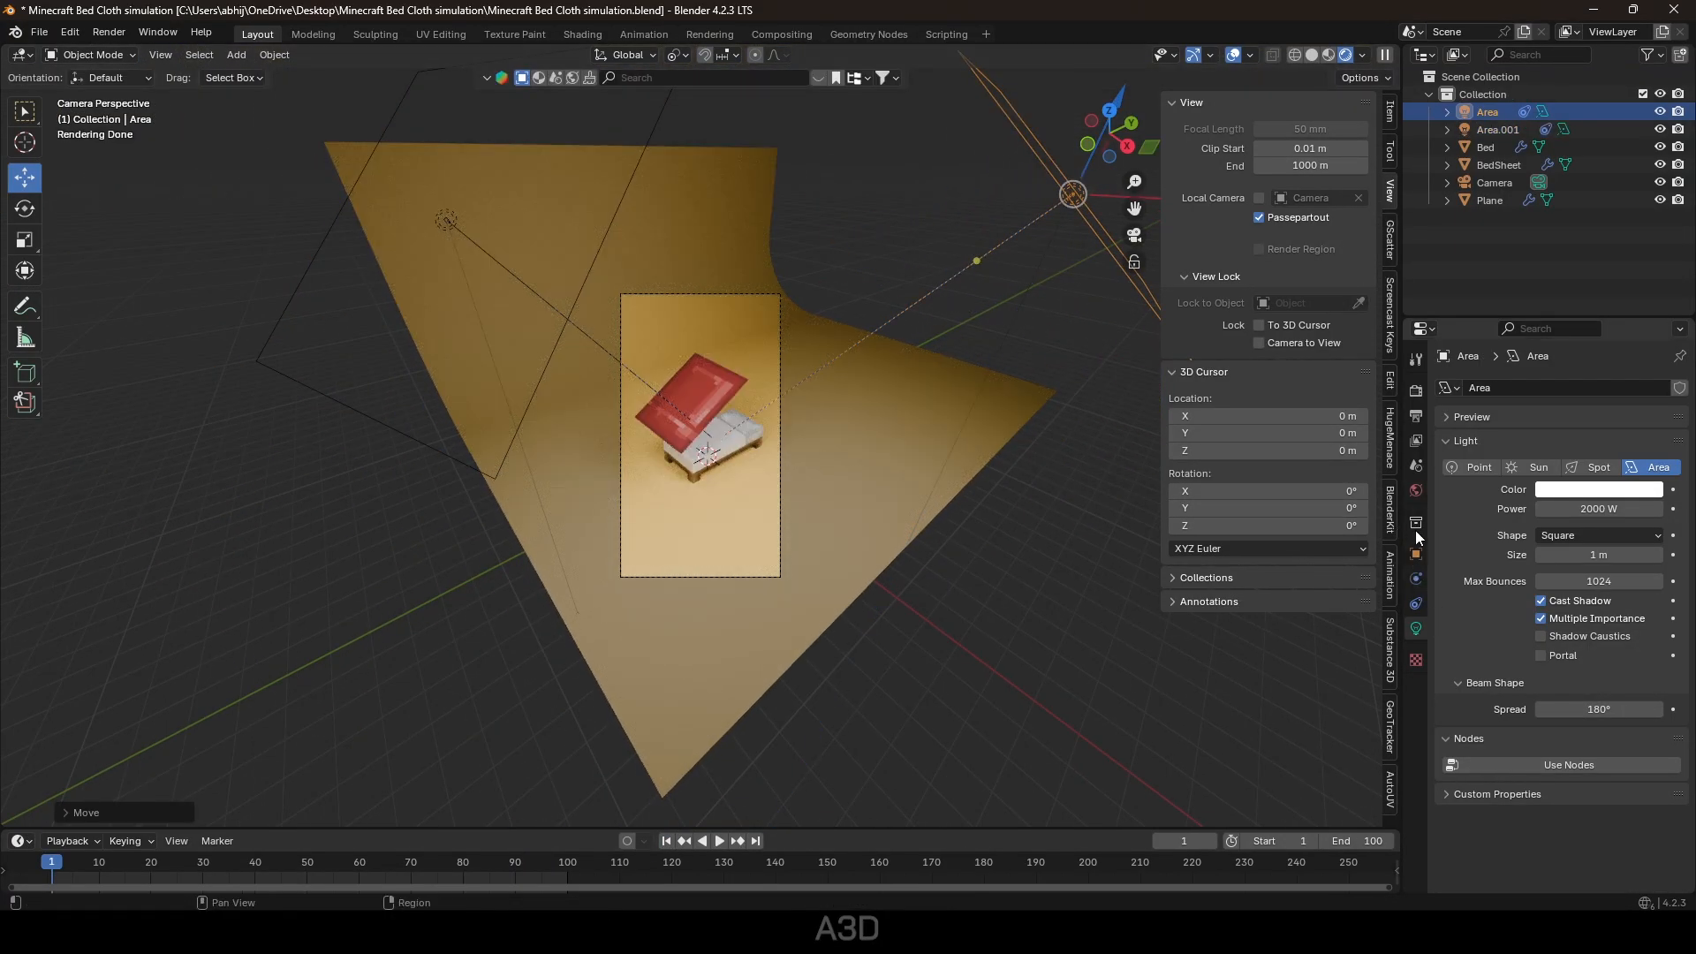
pyautogui.click(1416, 491)
# Brighten the world background colour and restrict the preview render to the camera frame.
pyautogui.click(1622, 500)
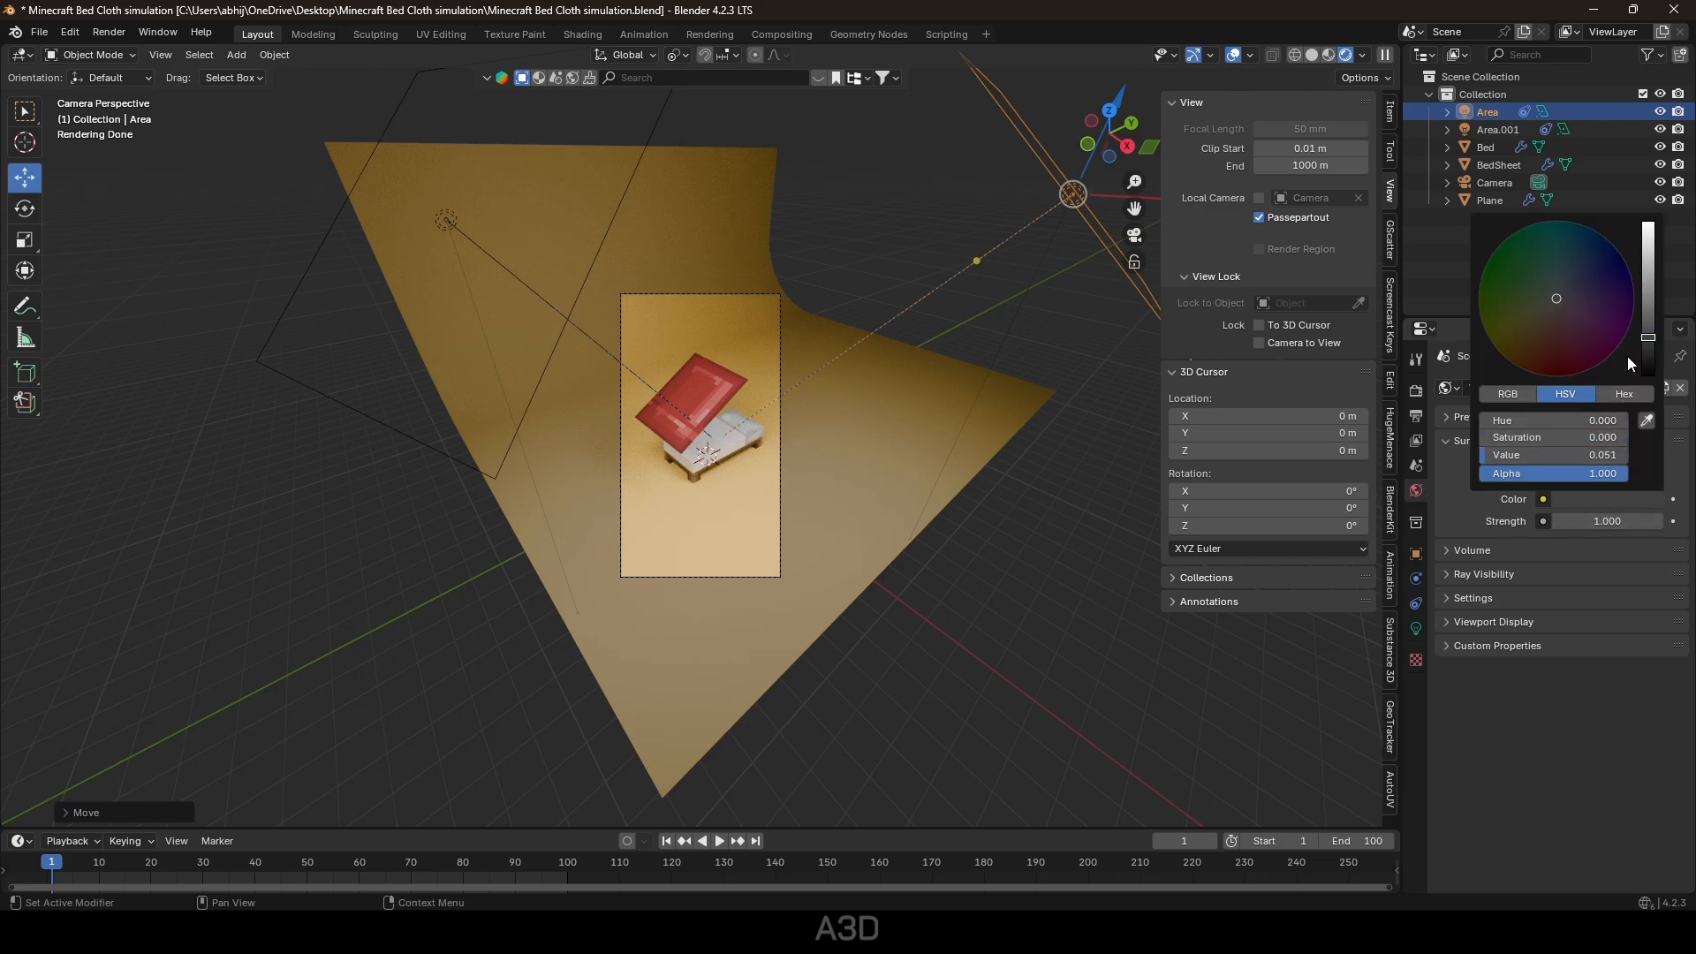
pyautogui.click(1651, 302)
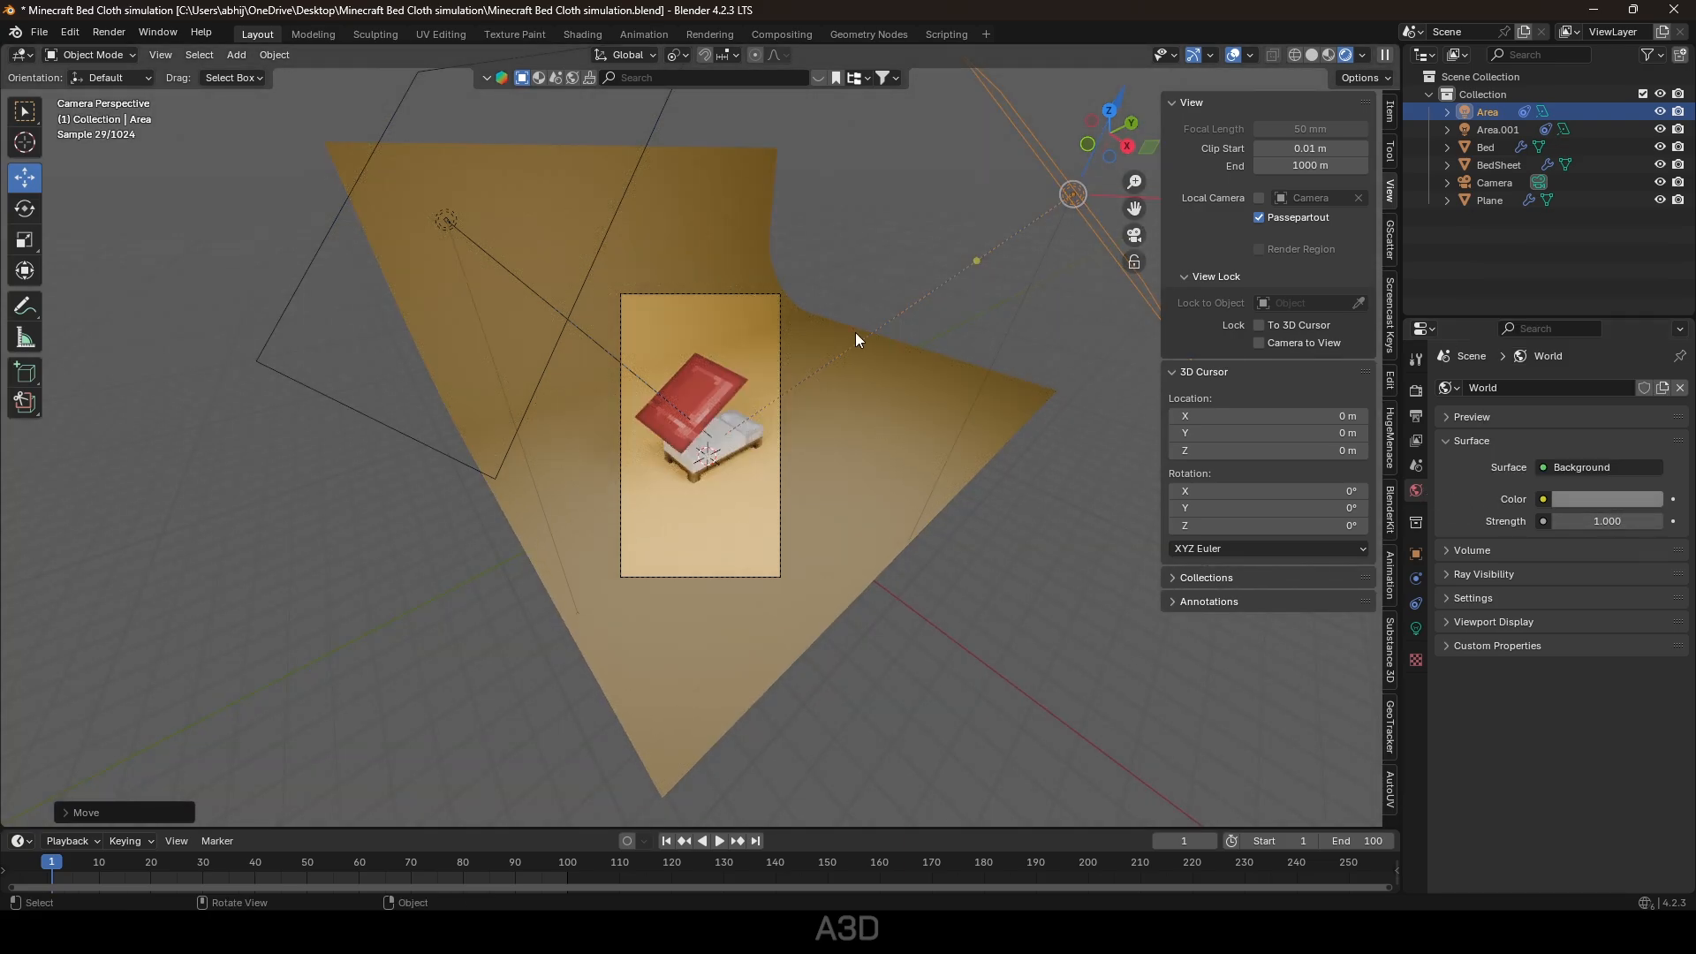
pyautogui.hotkey('ctrl', 'b')
pyautogui.moveTo(615, 288); pyautogui.dragTo(784, 581)
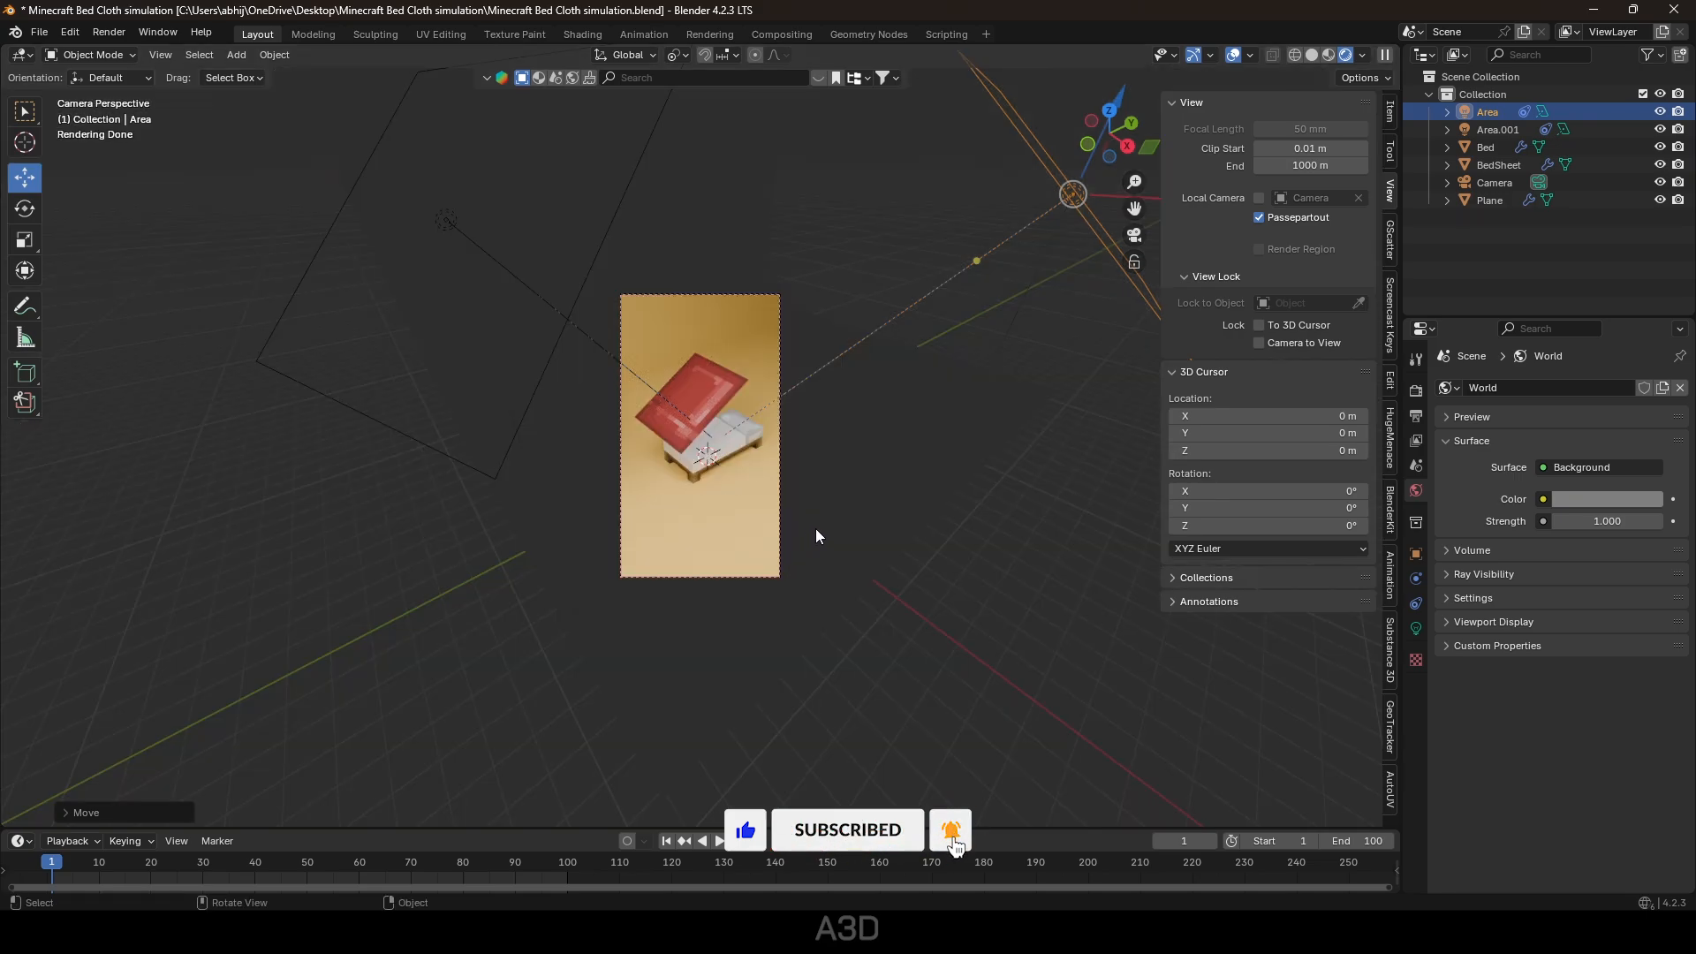
# Play the animation to watch the sheet fall onto the bed.
pyautogui.scroll(5, 718, 398)
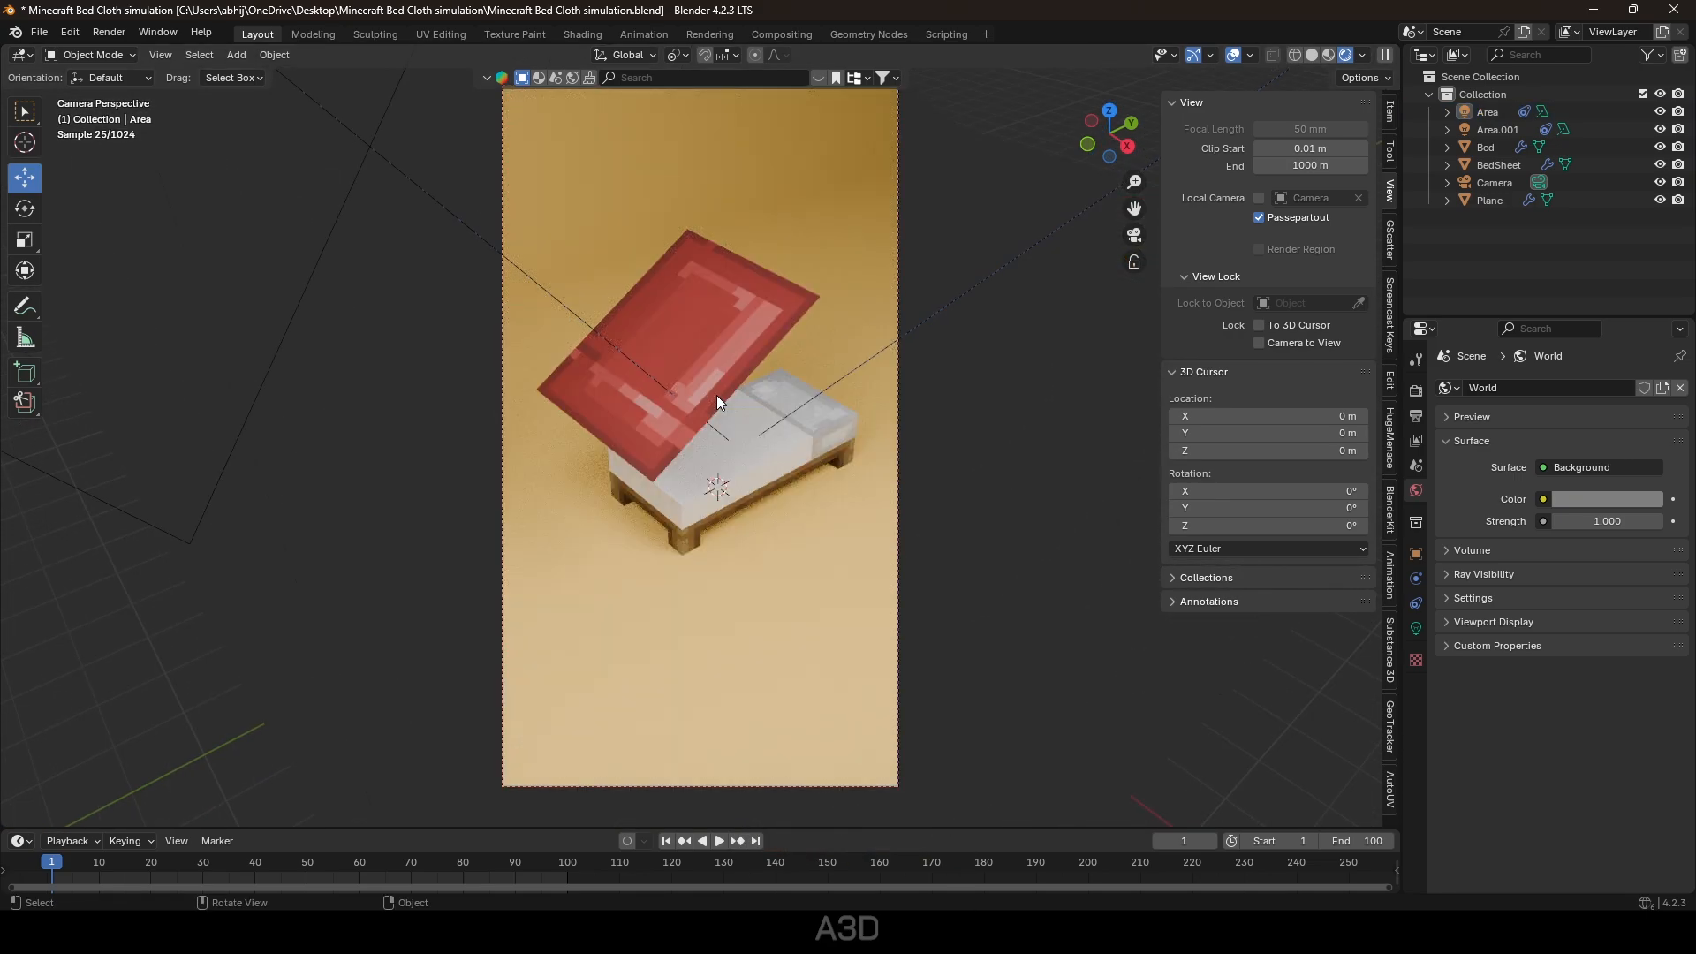
pyautogui.scroll(-1, 719, 403)
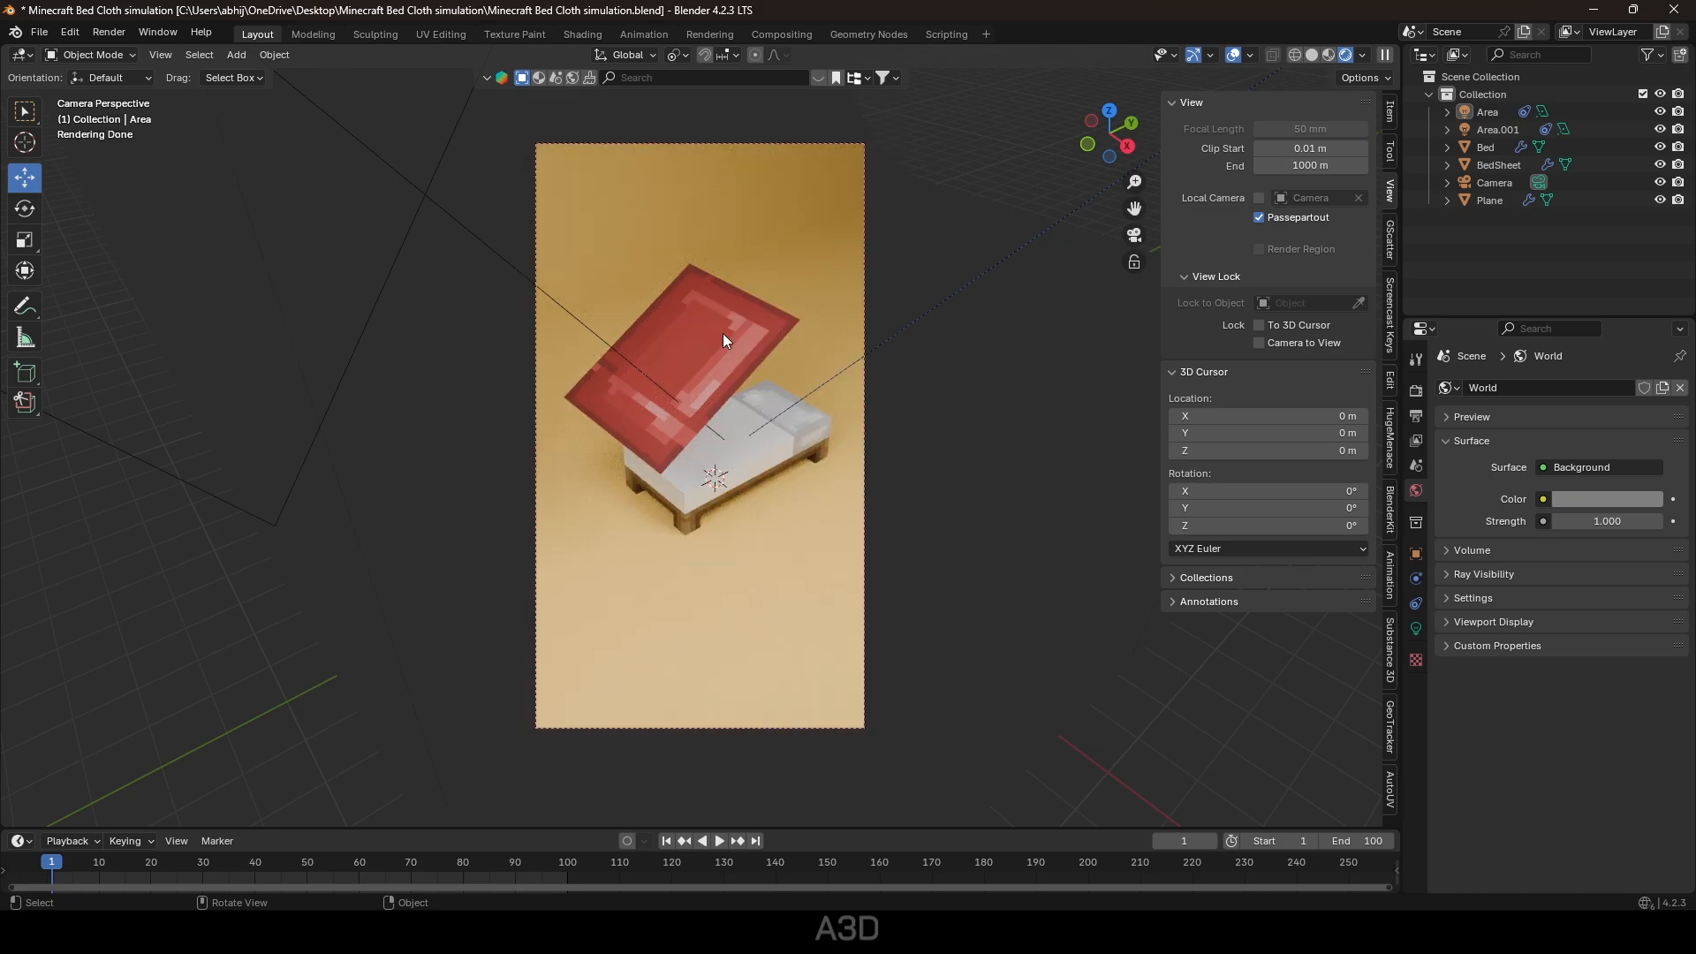
pyautogui.press('space')
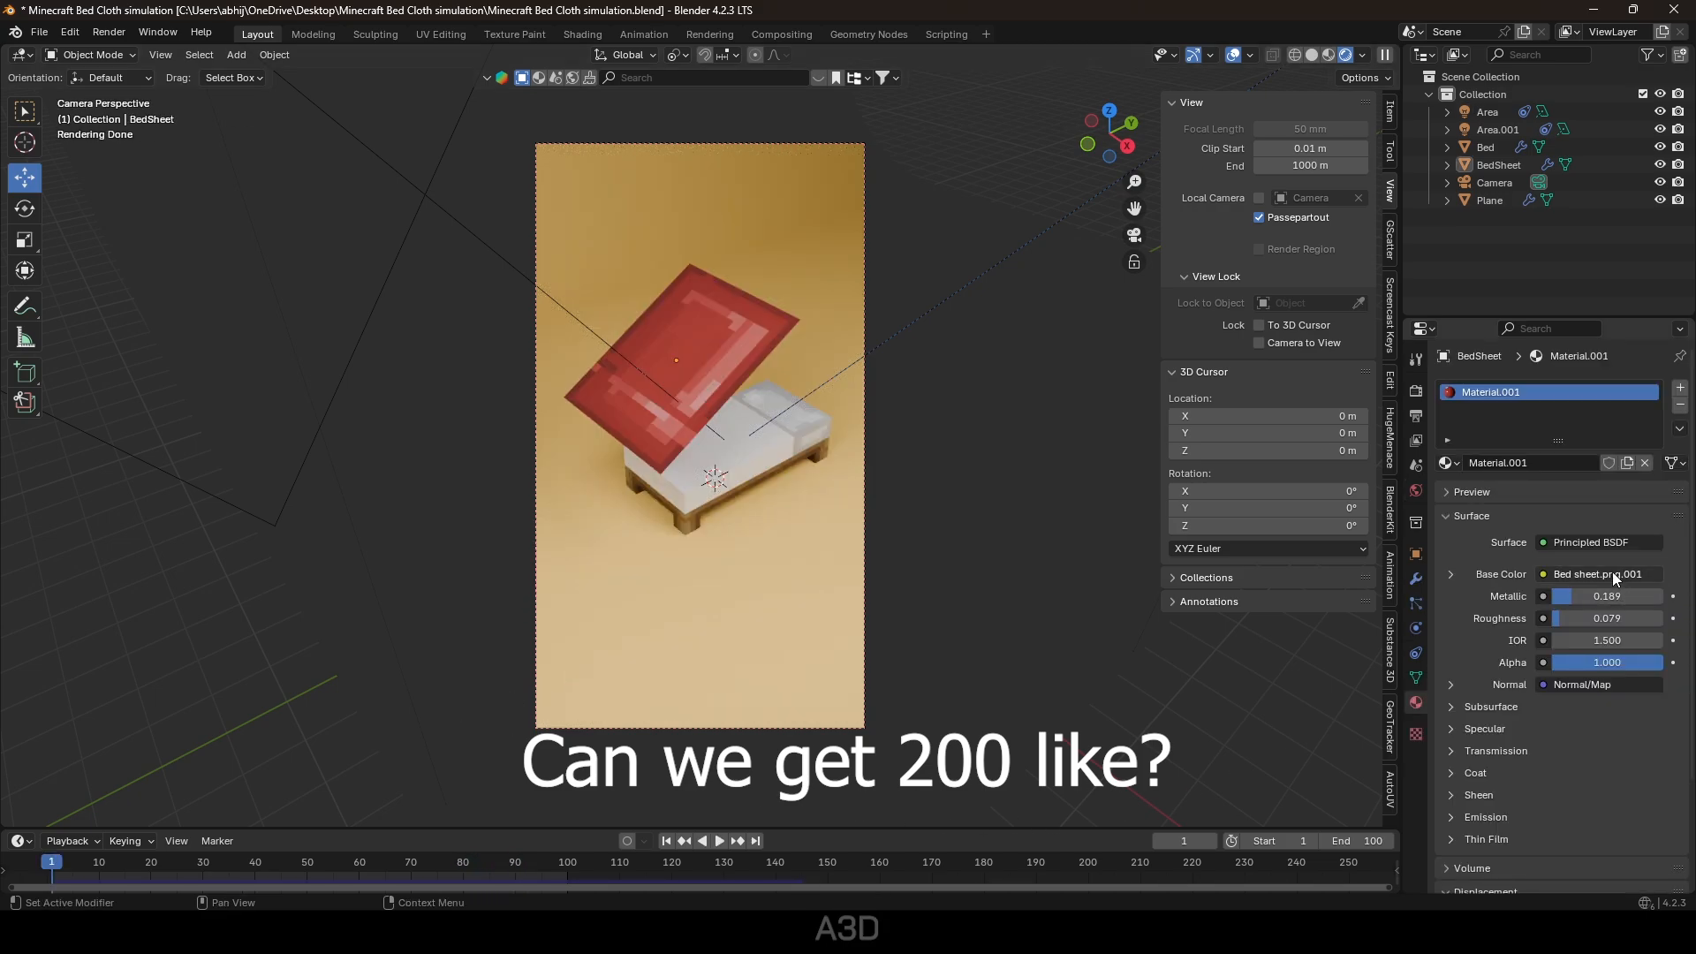
# Set the bed sheet's cloth quality steps to 10.
pyautogui.click(693, 378)
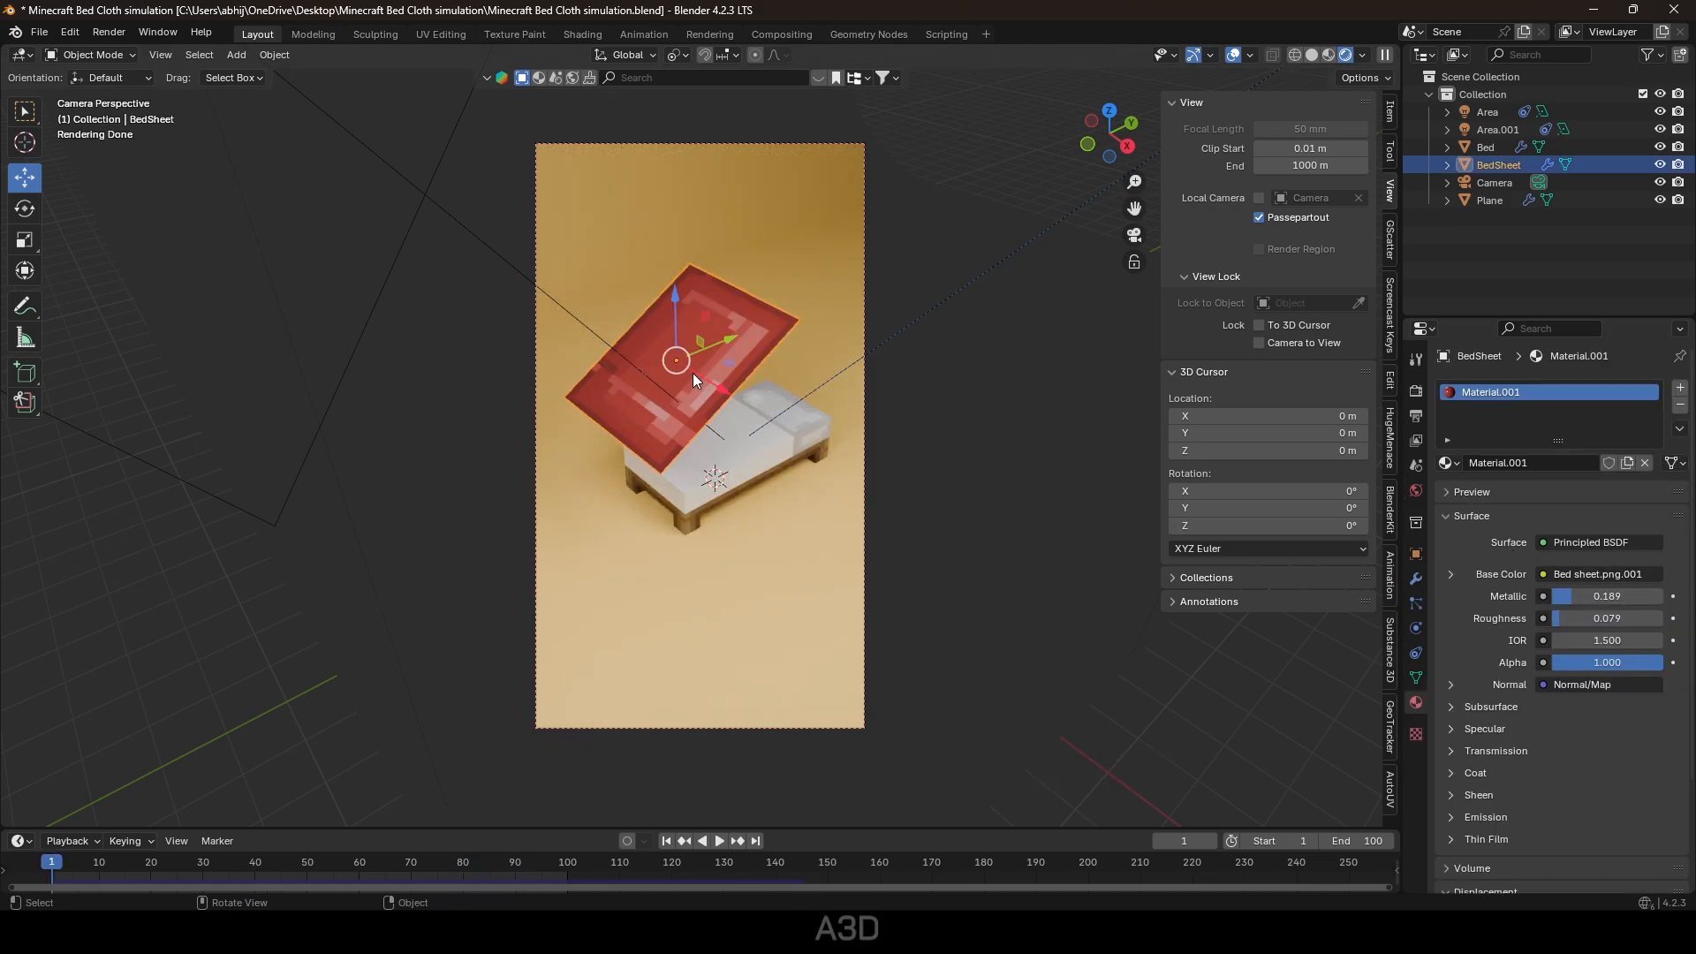
pyautogui.click(1416, 628)
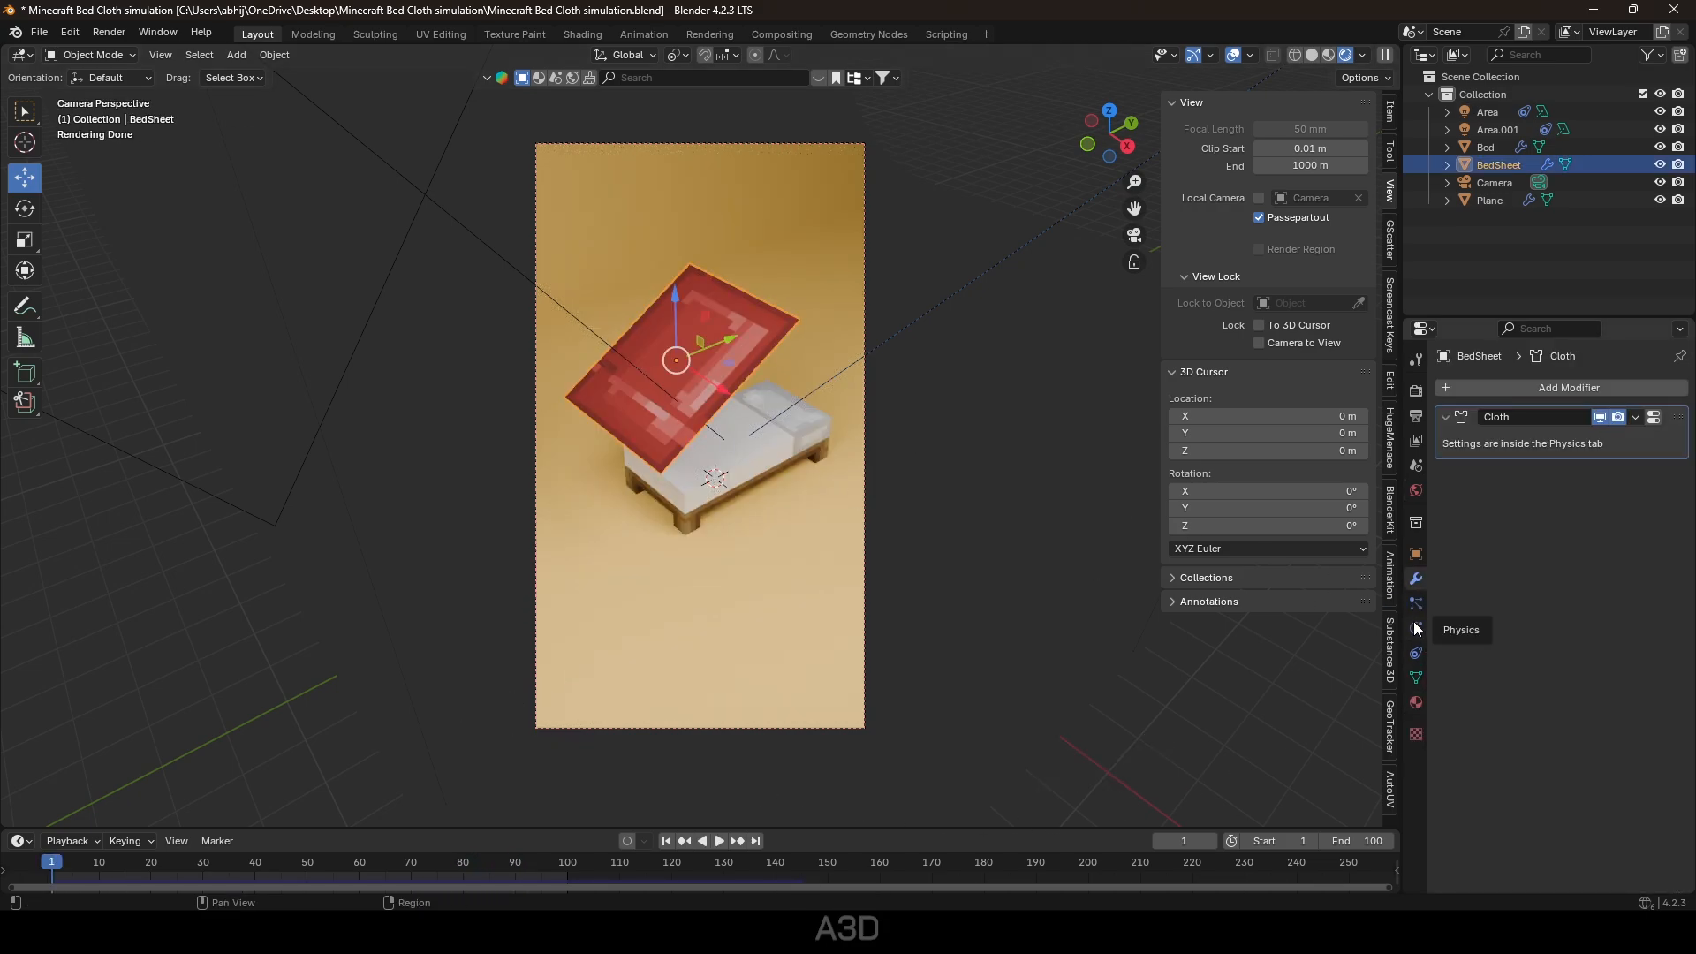
pyautogui.scroll(-7, 1456, 521)
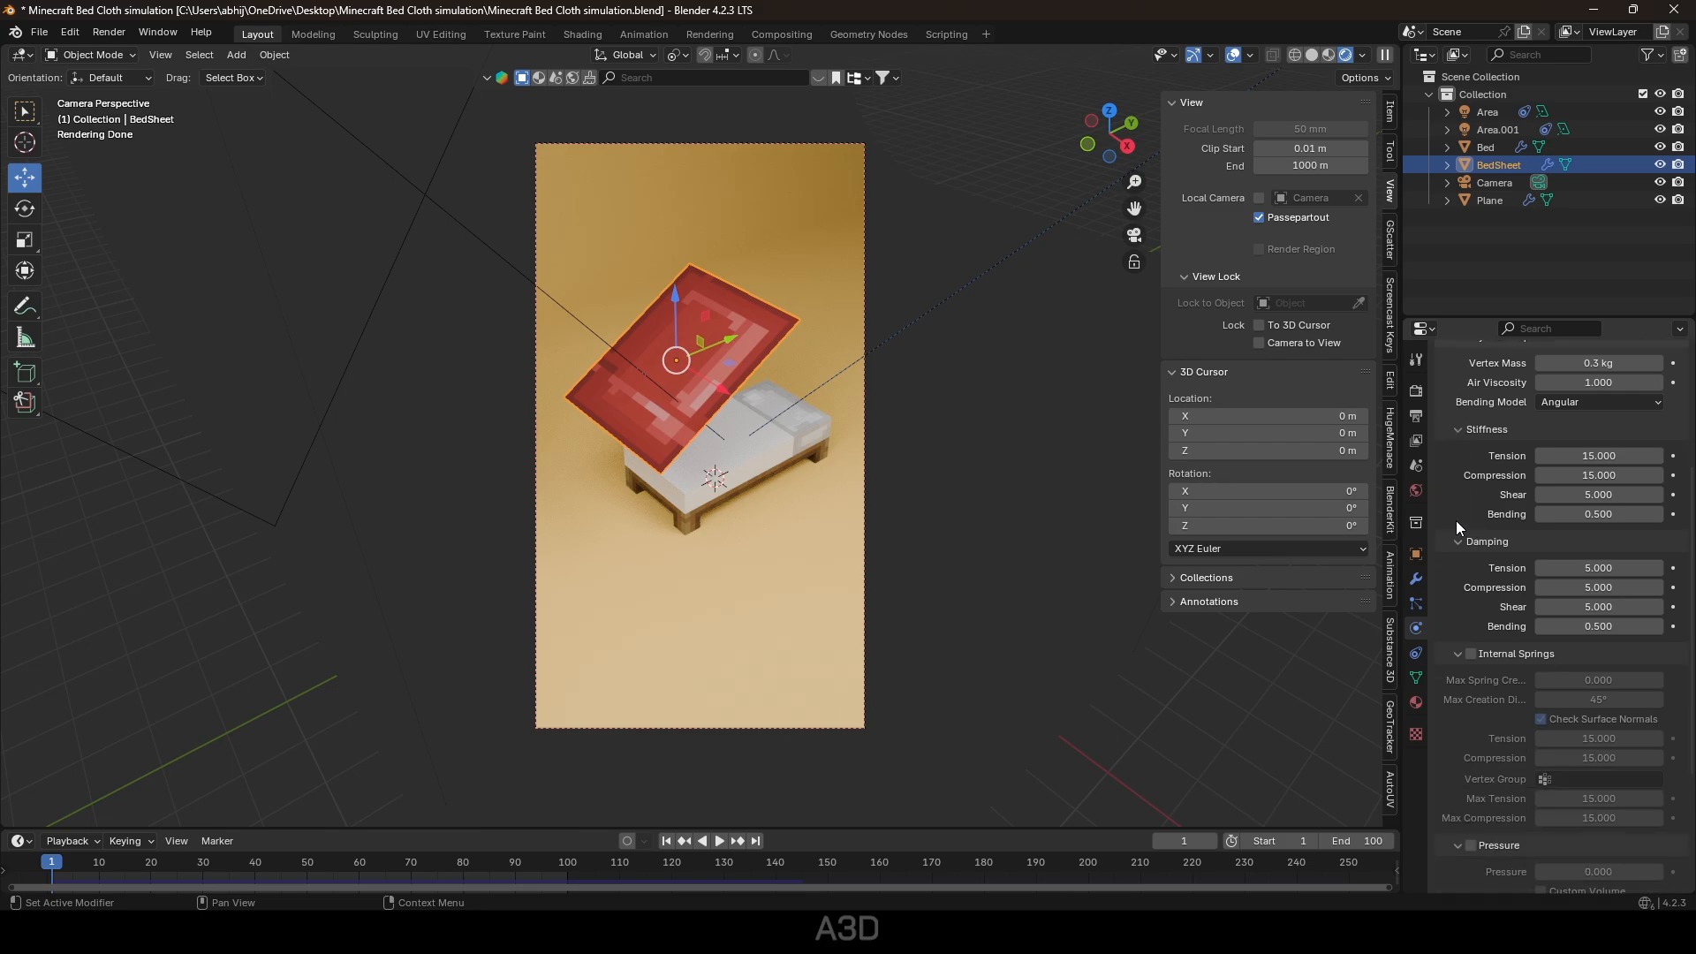
pyautogui.scroll(7, 1456, 522)
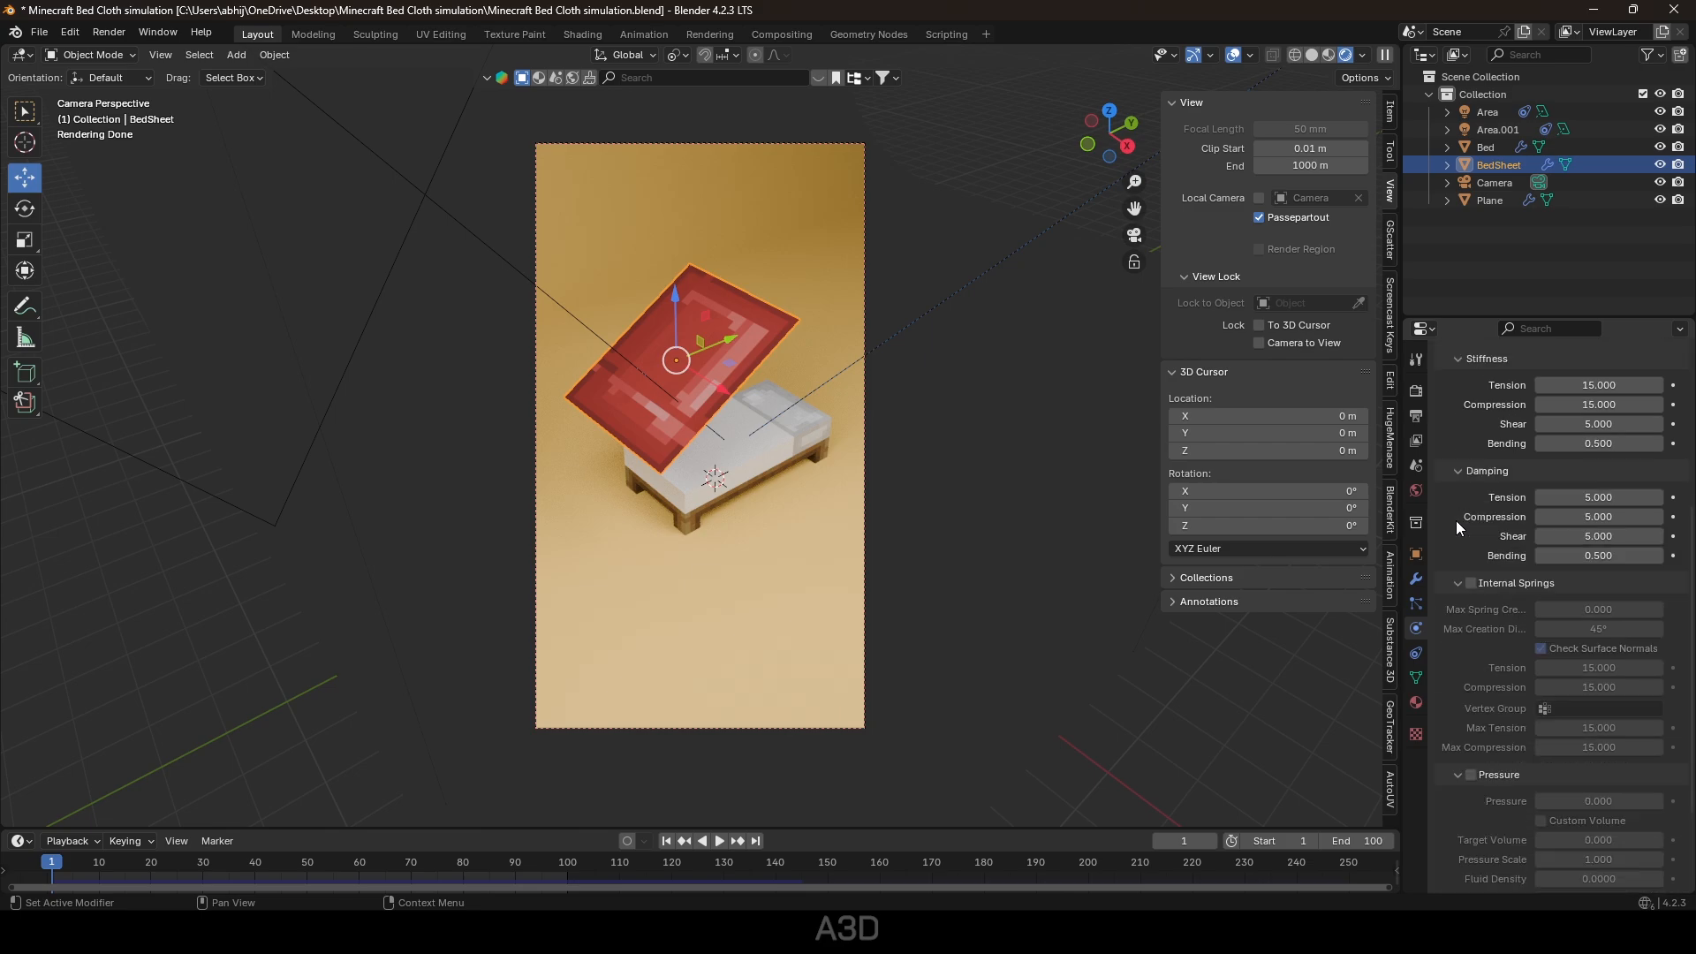
pyautogui.click(1588, 499)
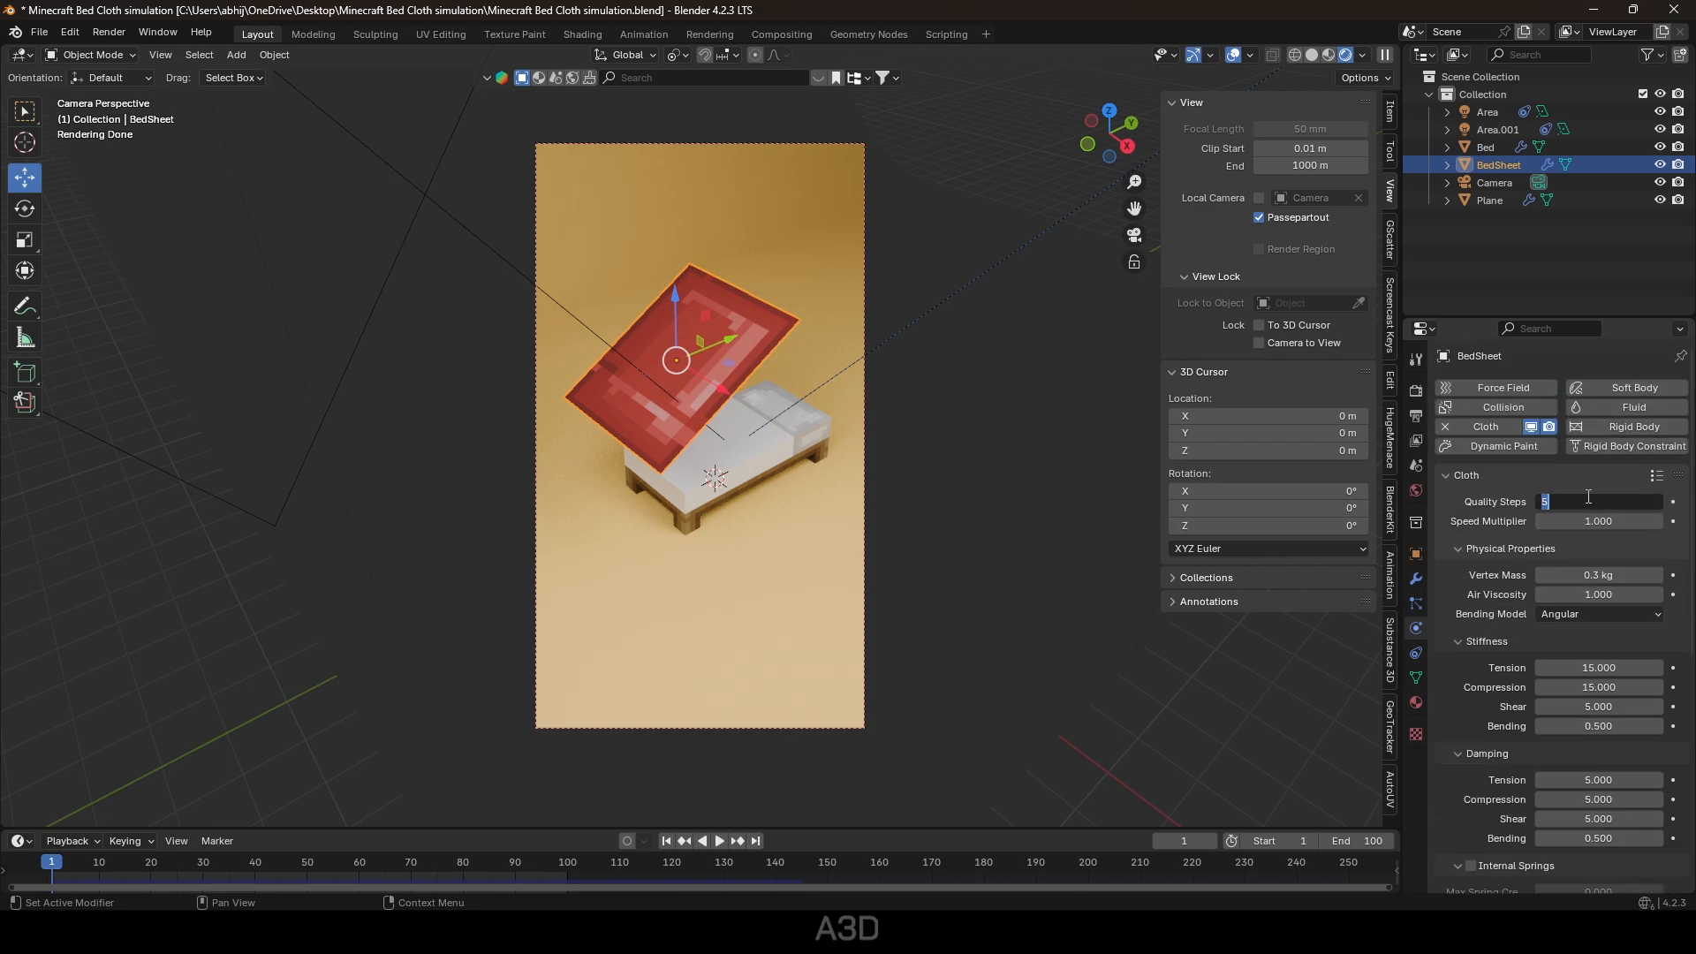
pyautogui.press('Return')
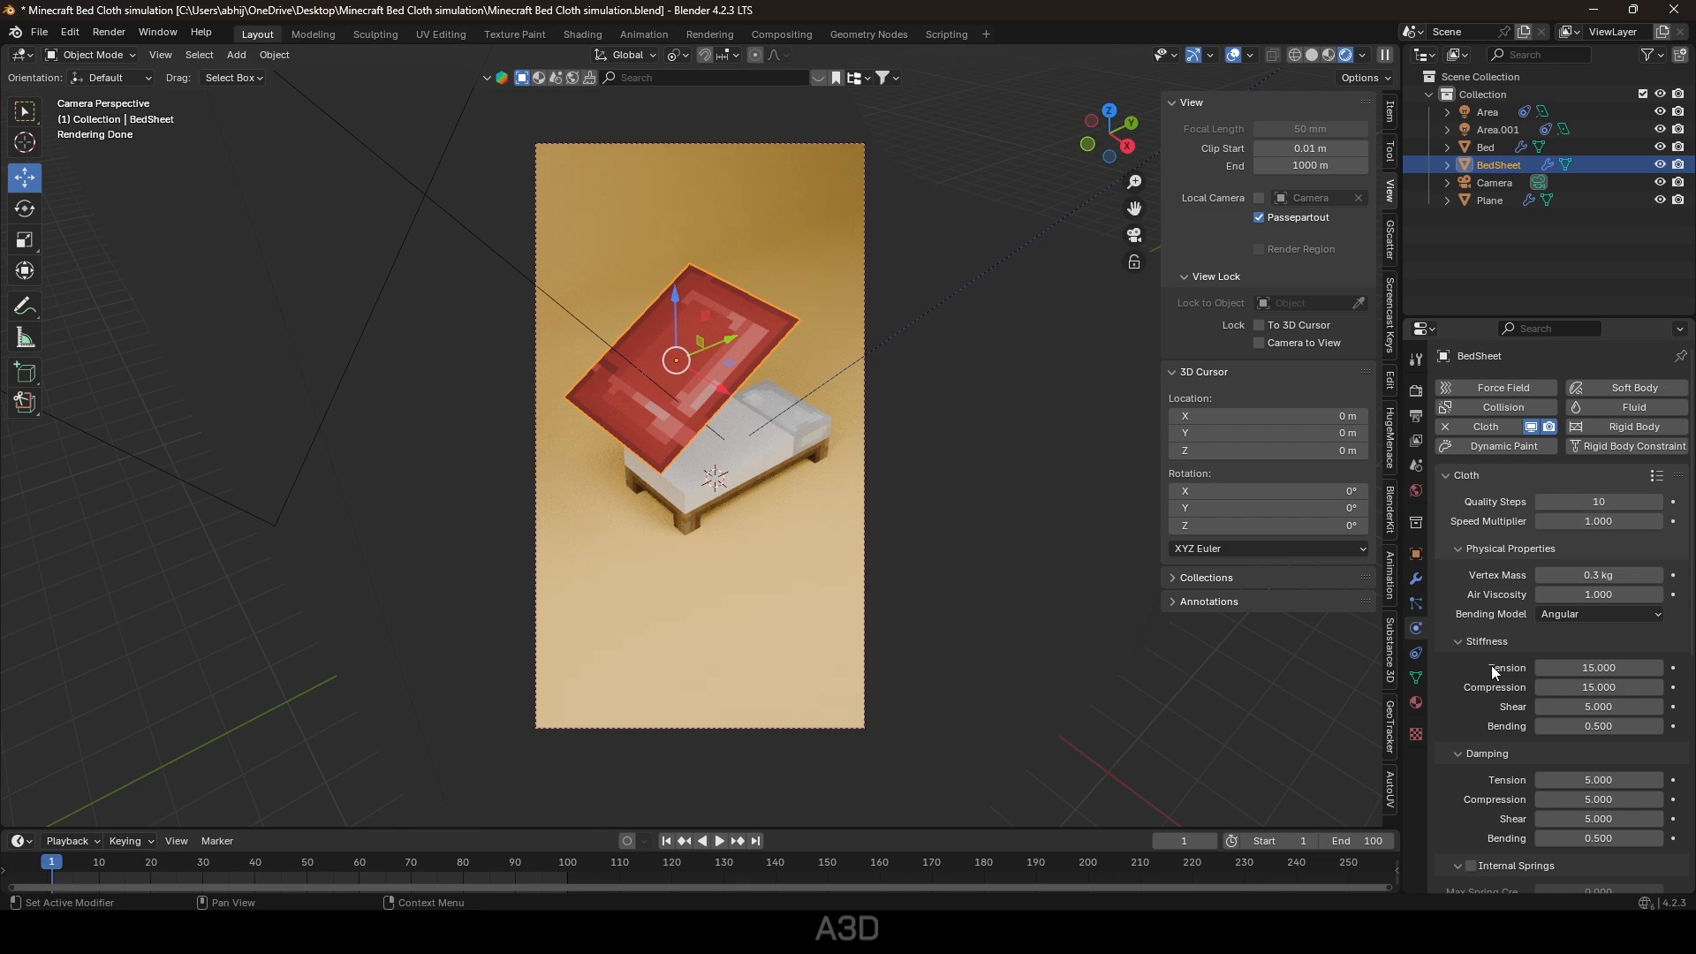
# Enable self collisions for the sheet with a friction value of 10.
pyautogui.scroll(-12, 1466, 687)
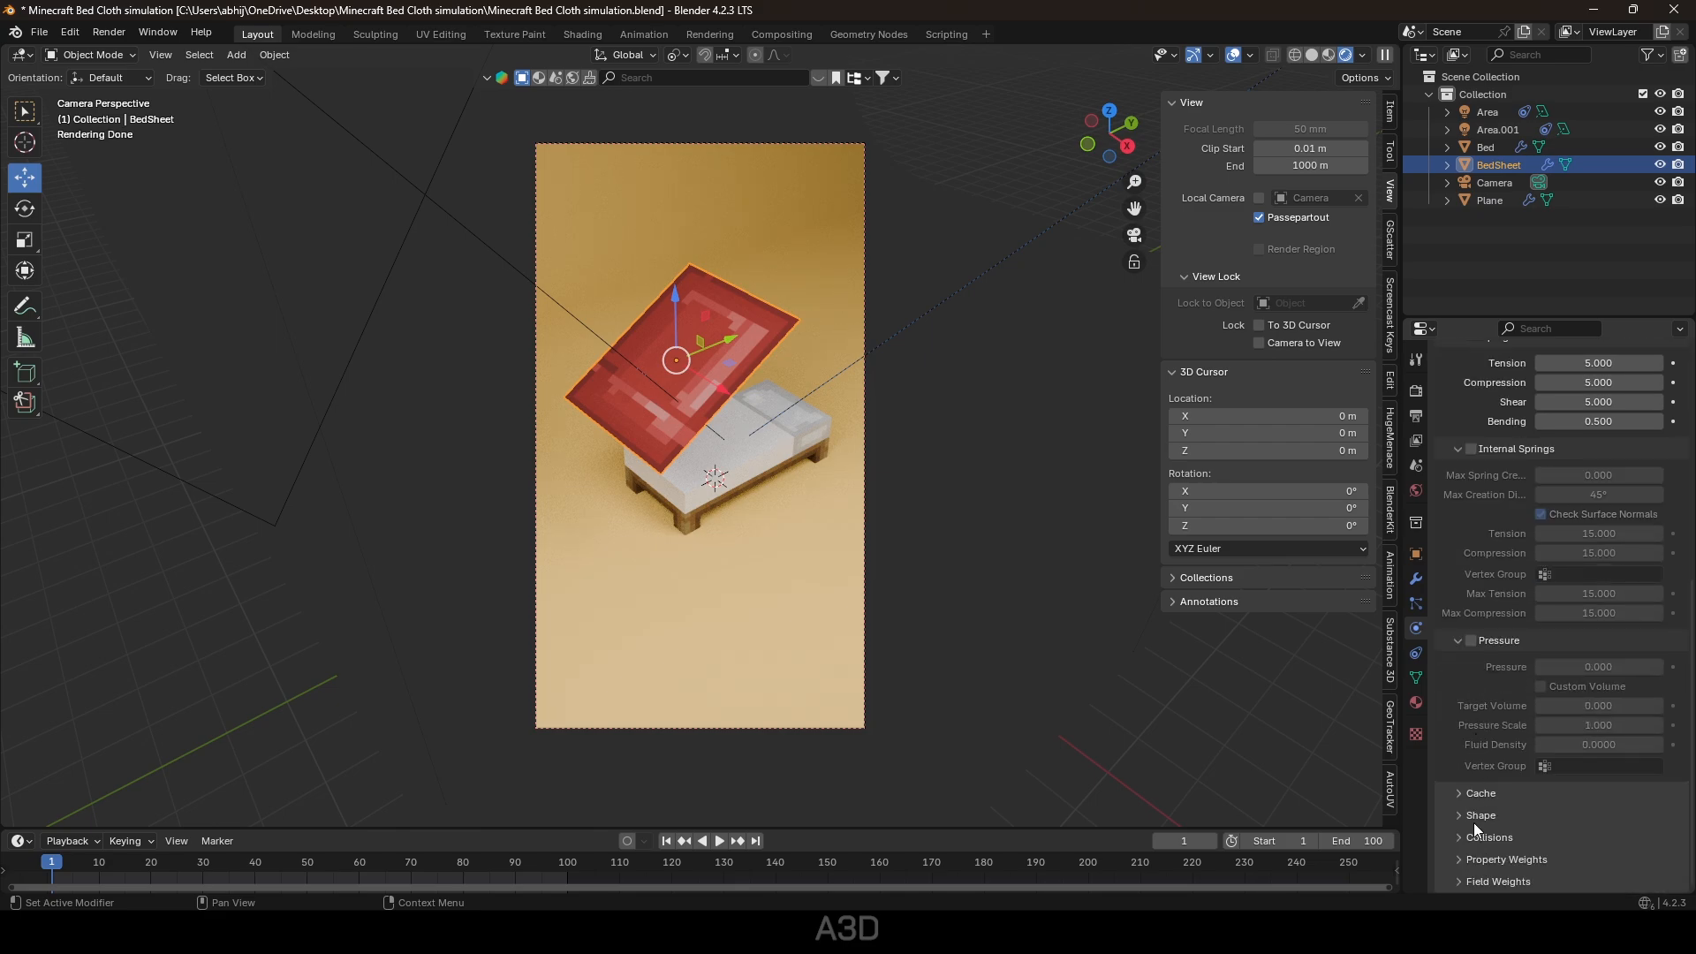
pyautogui.click(1461, 835)
pyautogui.scroll(-6, 1487, 687)
pyautogui.click(1472, 793)
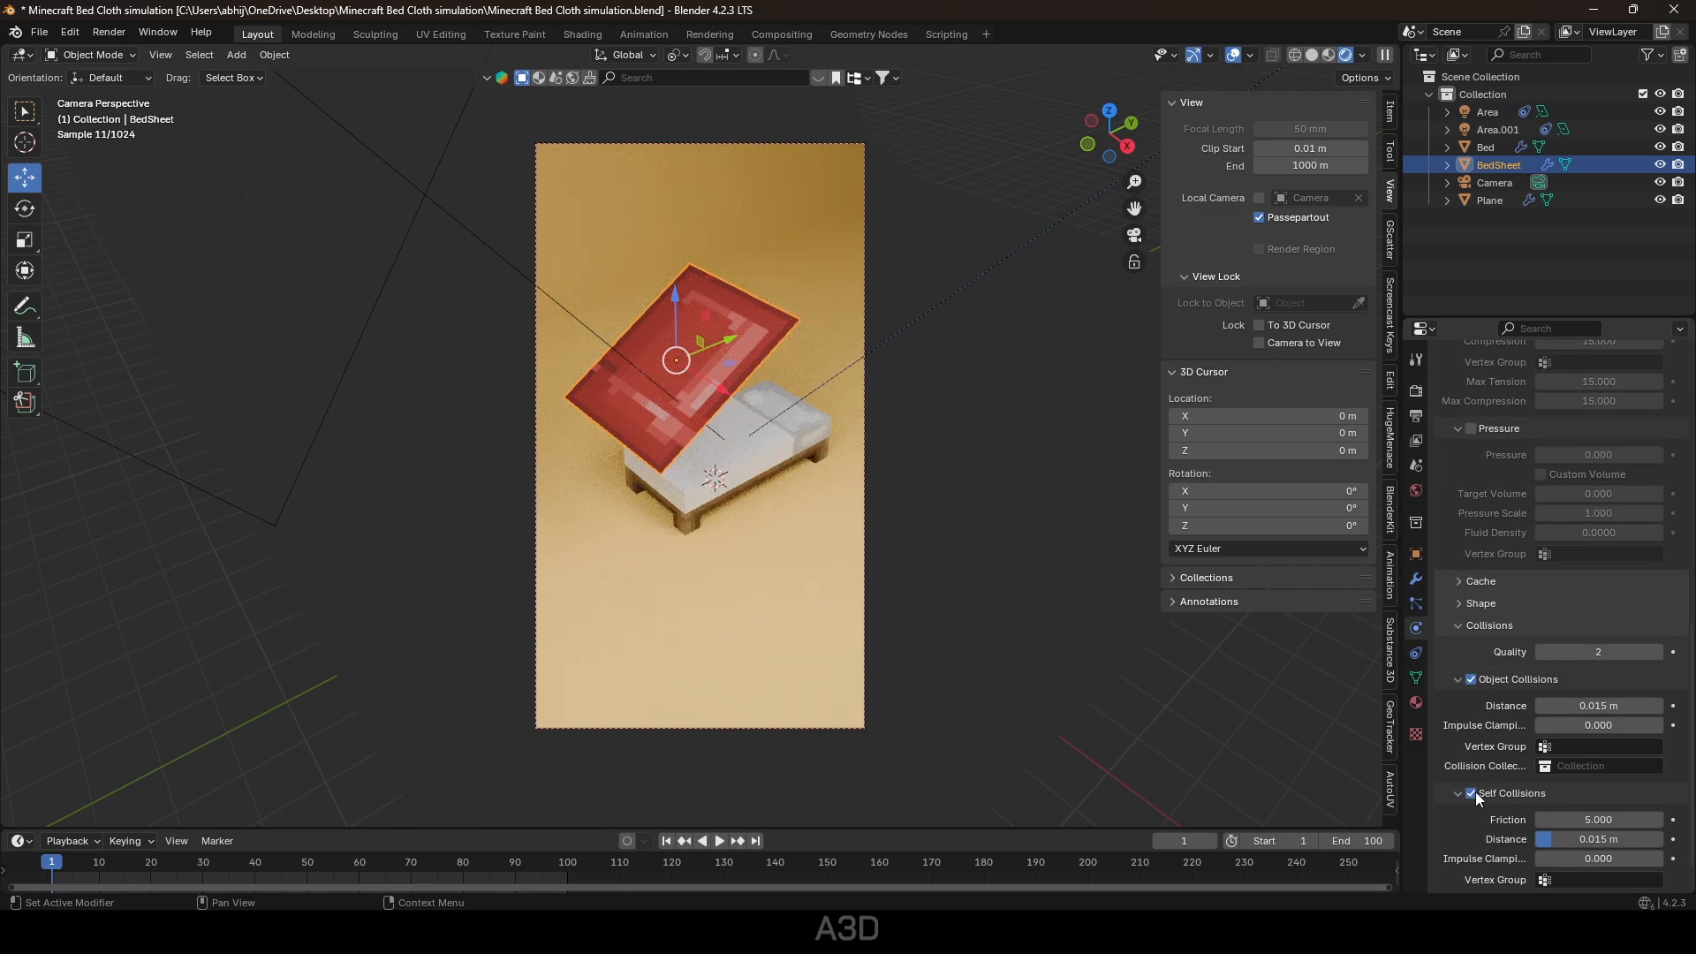
pyautogui.click(1607, 819)
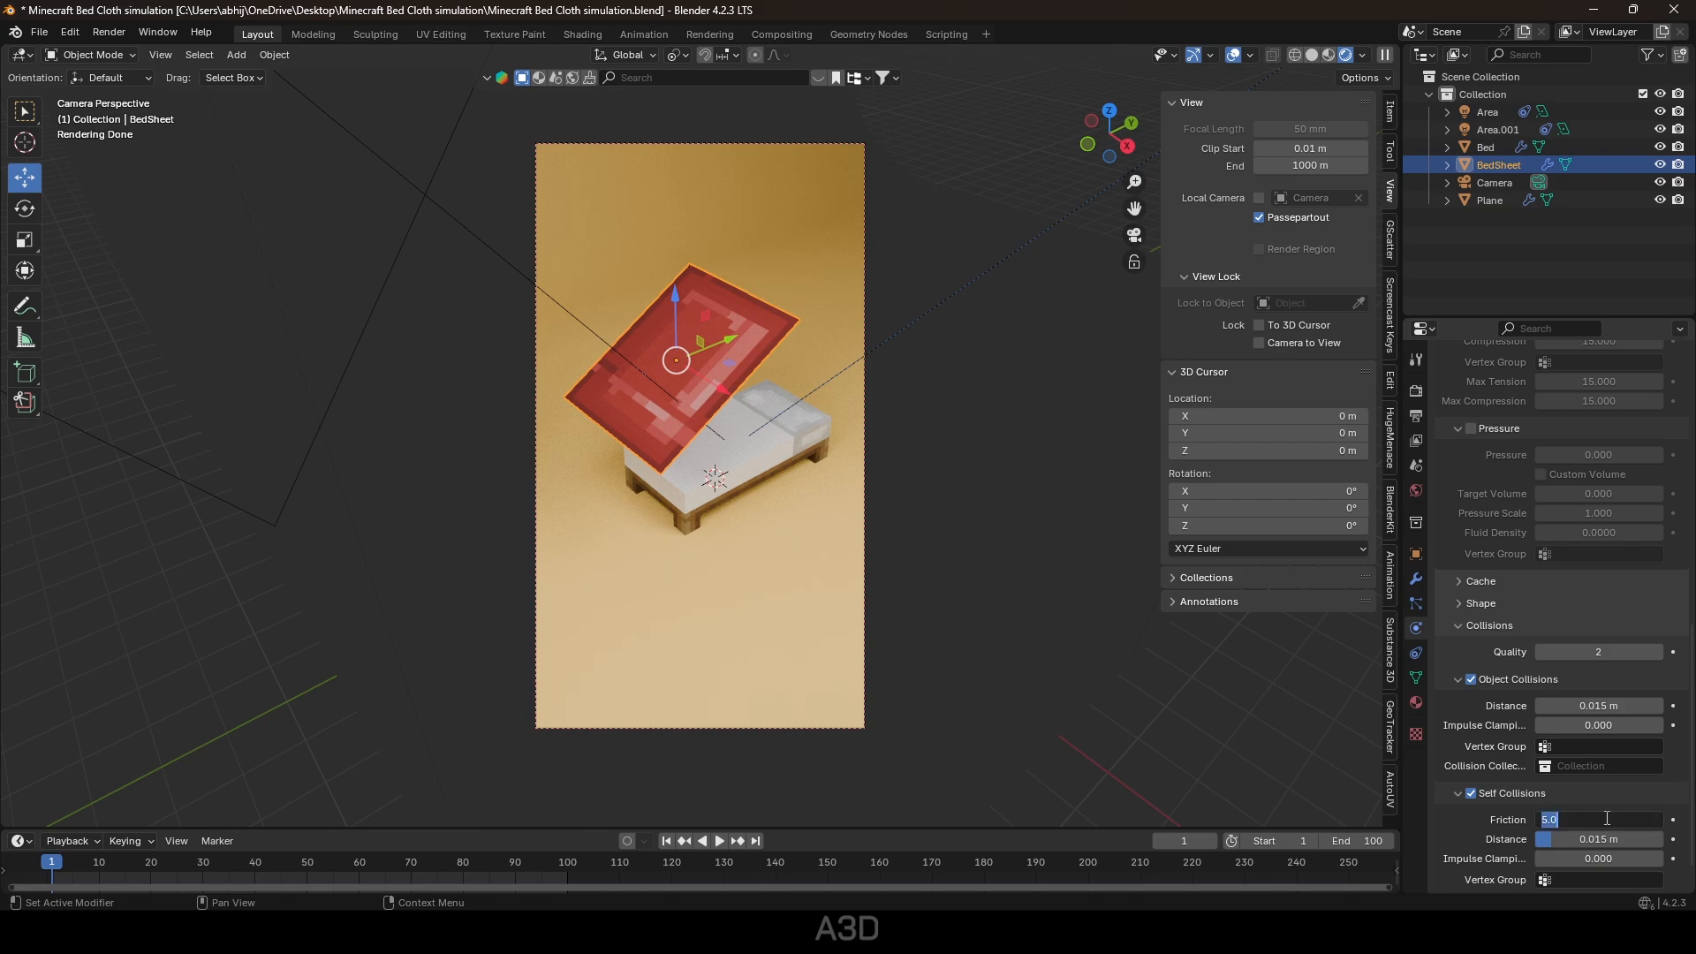
pyautogui.write('10')
pyautogui.press('Return')
# Set the simulation cache end frame to 100 and collision quality to 5.
pyautogui.scroll(-1, 1578, 782)
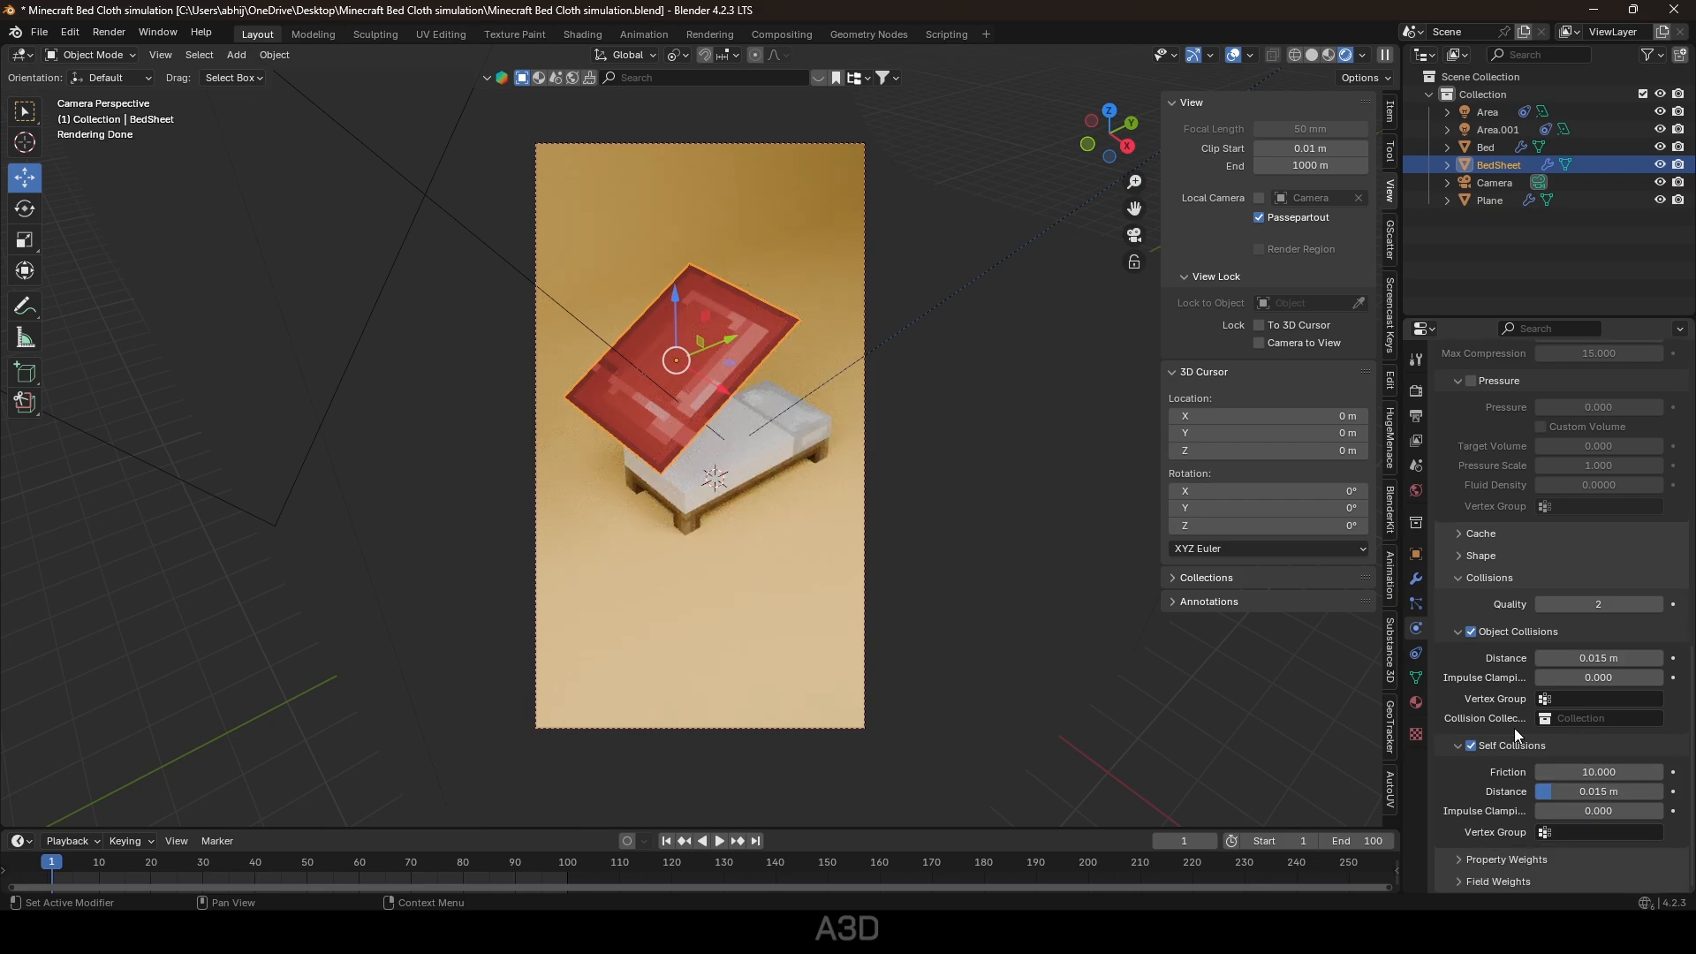
pyautogui.scroll(17, 1513, 728)
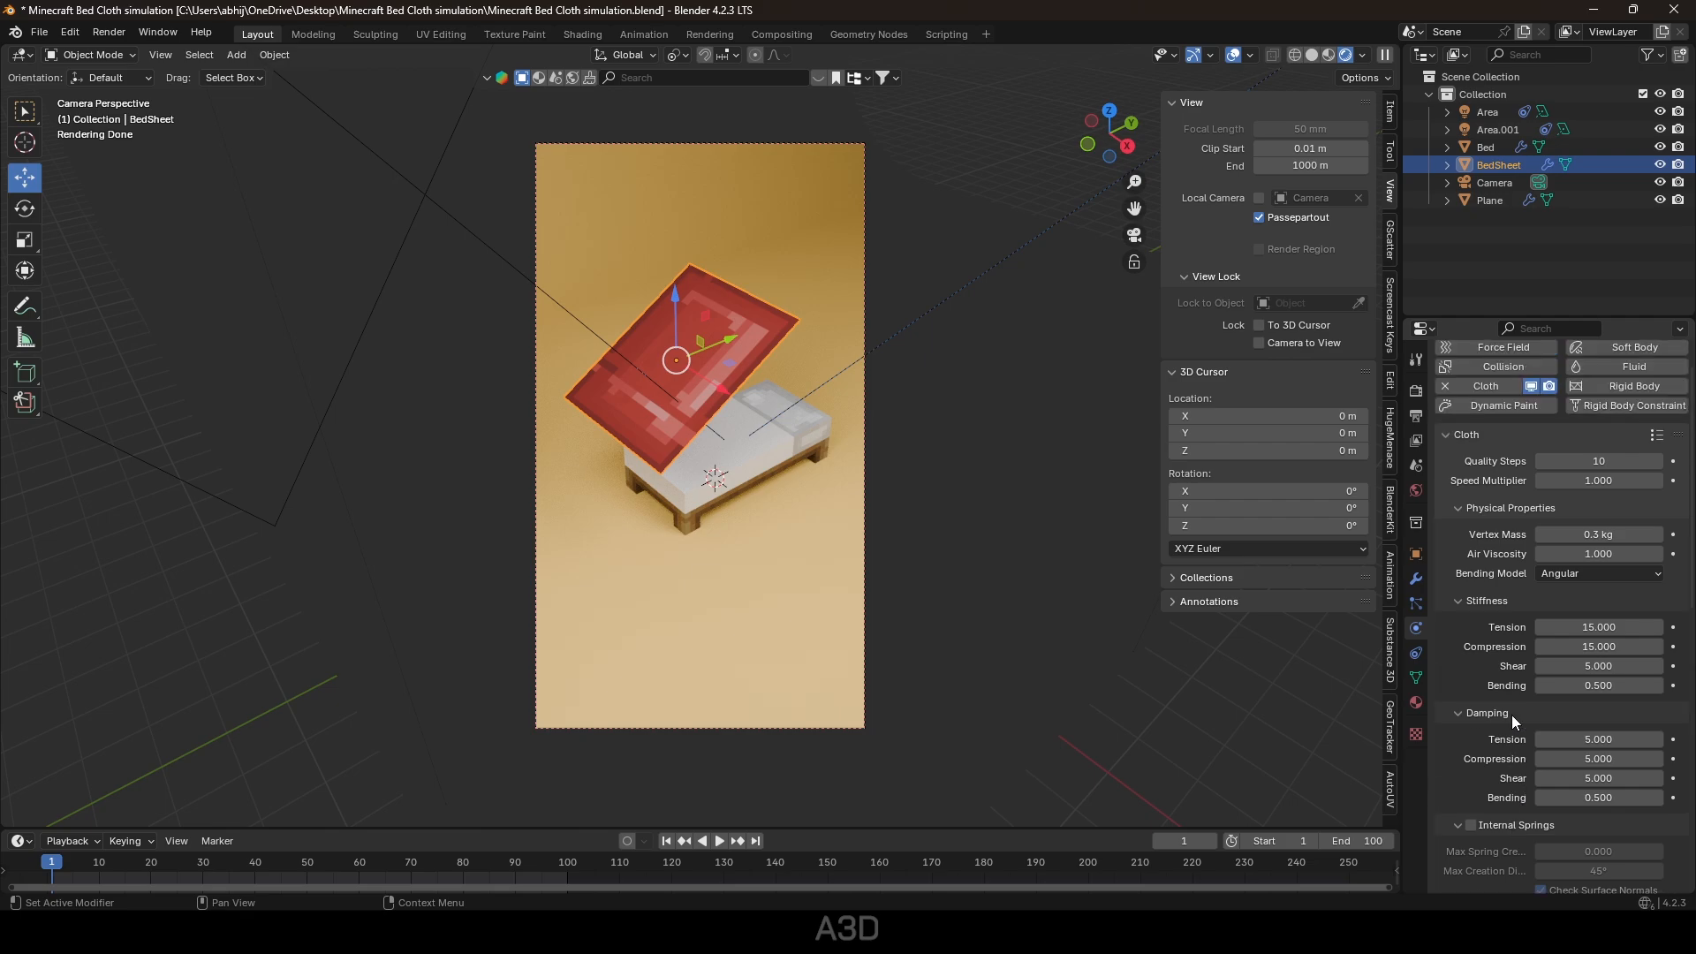
pyautogui.scroll(-10, 1512, 714)
pyautogui.click(1451, 675)
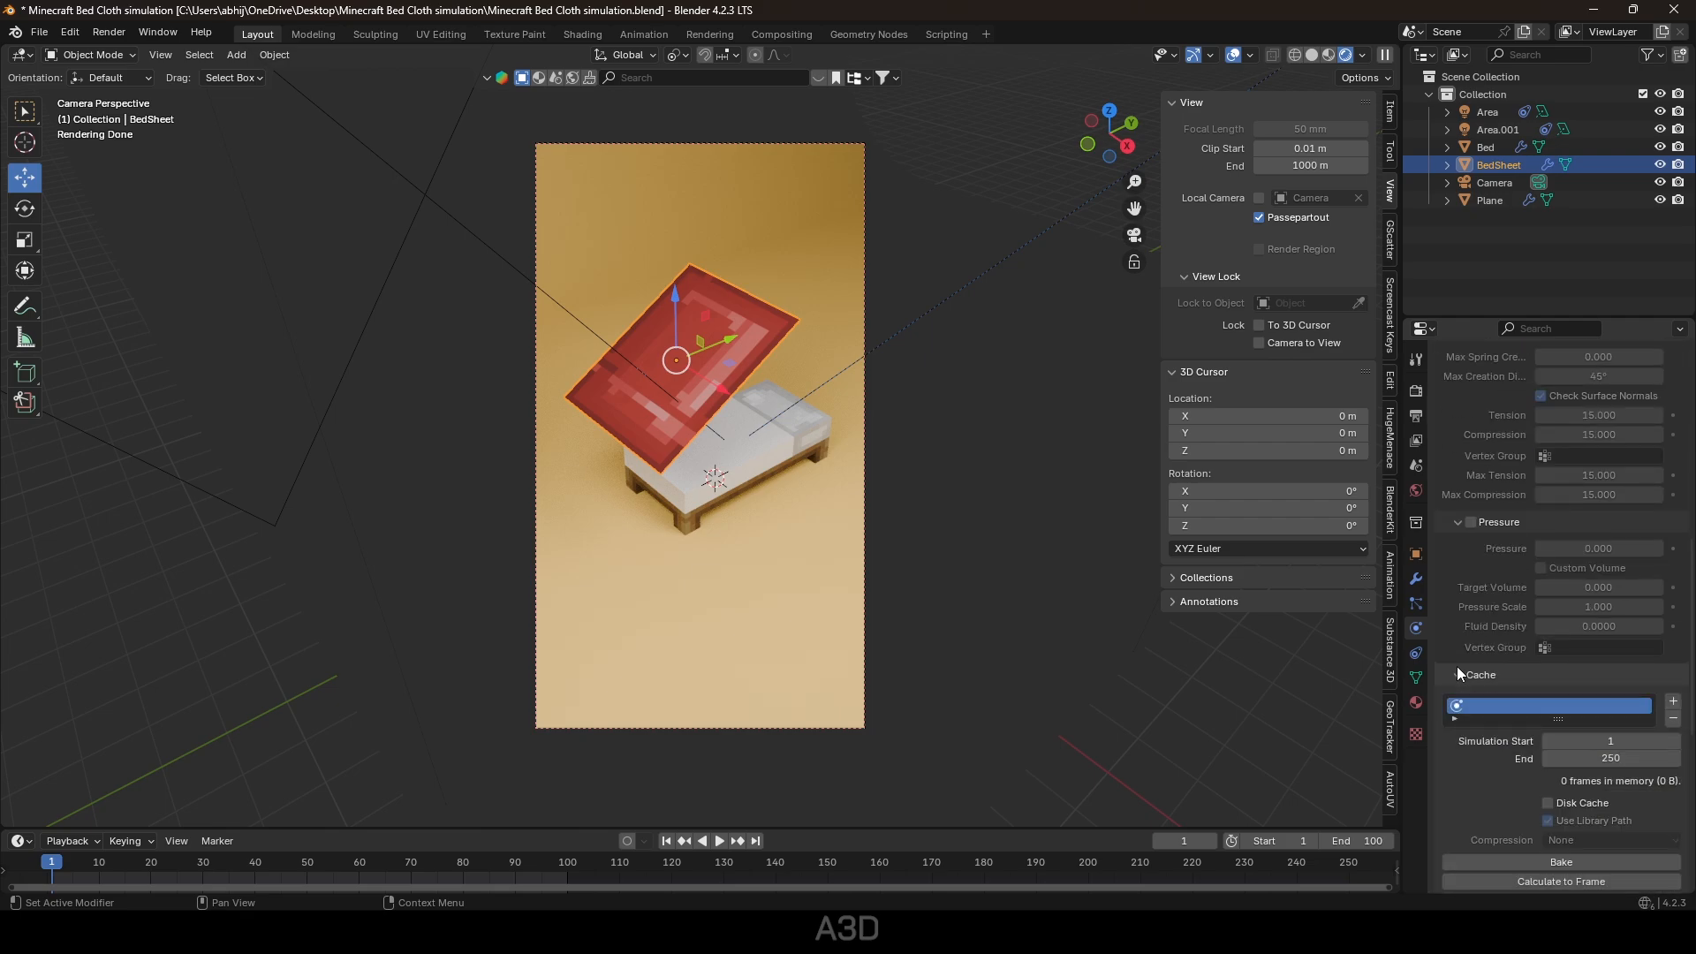
pyautogui.click(1629, 757)
pyautogui.write('100')
pyautogui.press('Return')
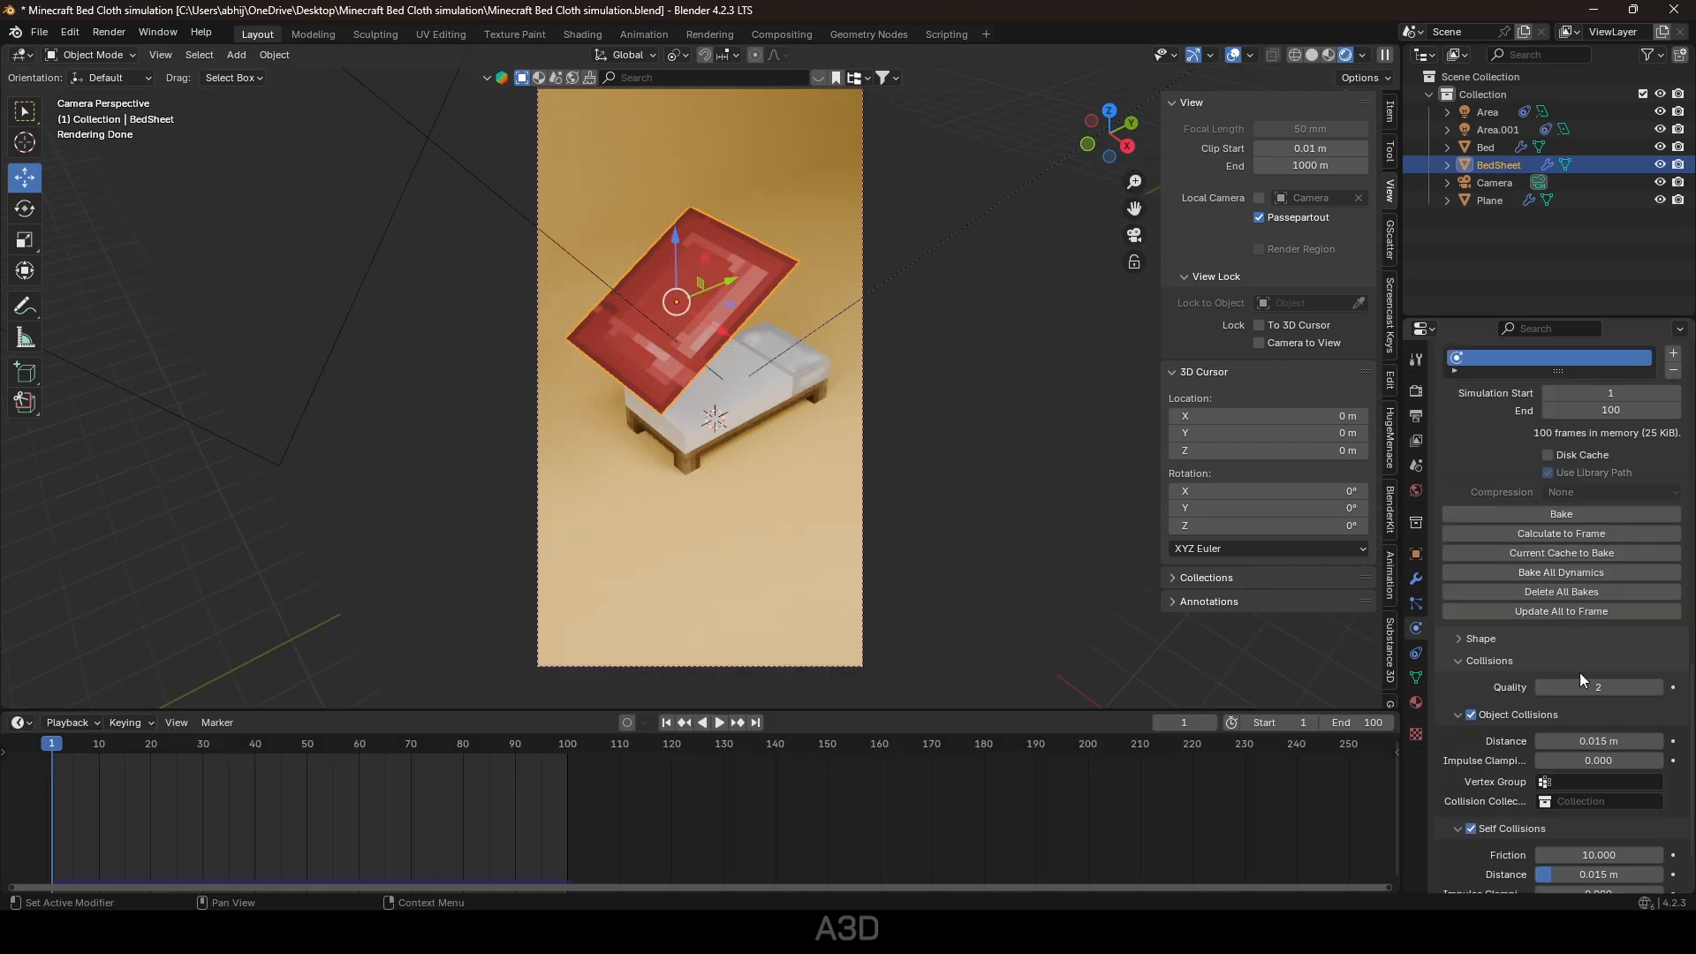
pyautogui.write('5')
pyautogui.press('Return')
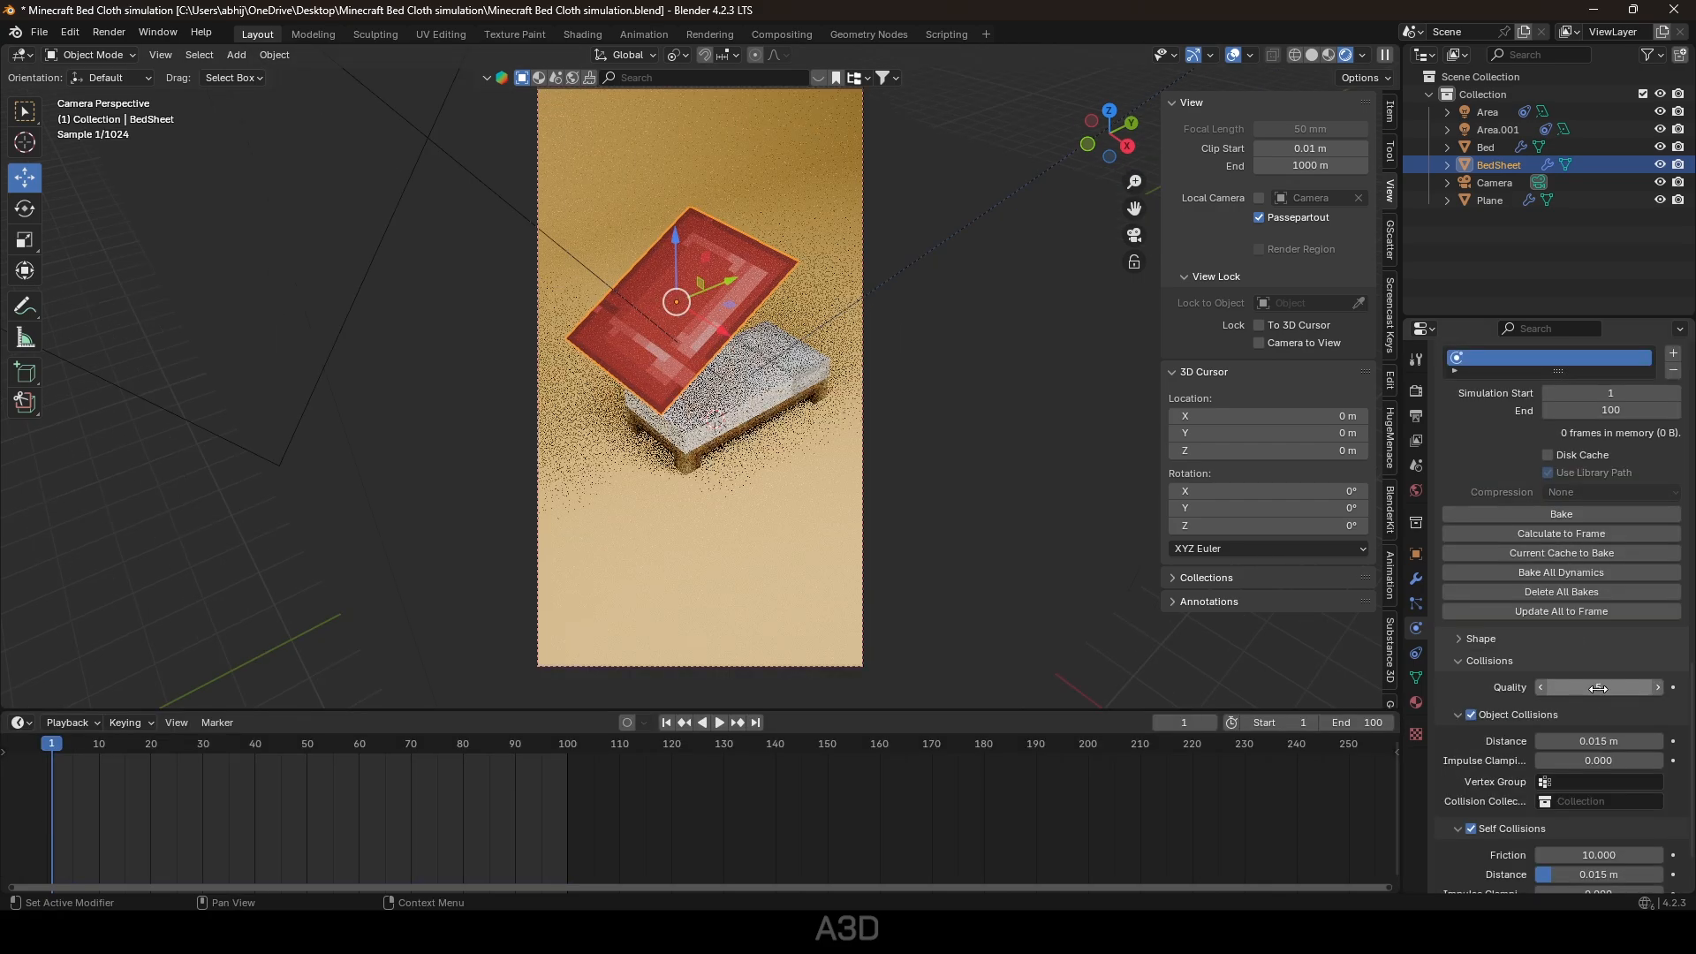
pyautogui.scroll(-1, 1599, 724)
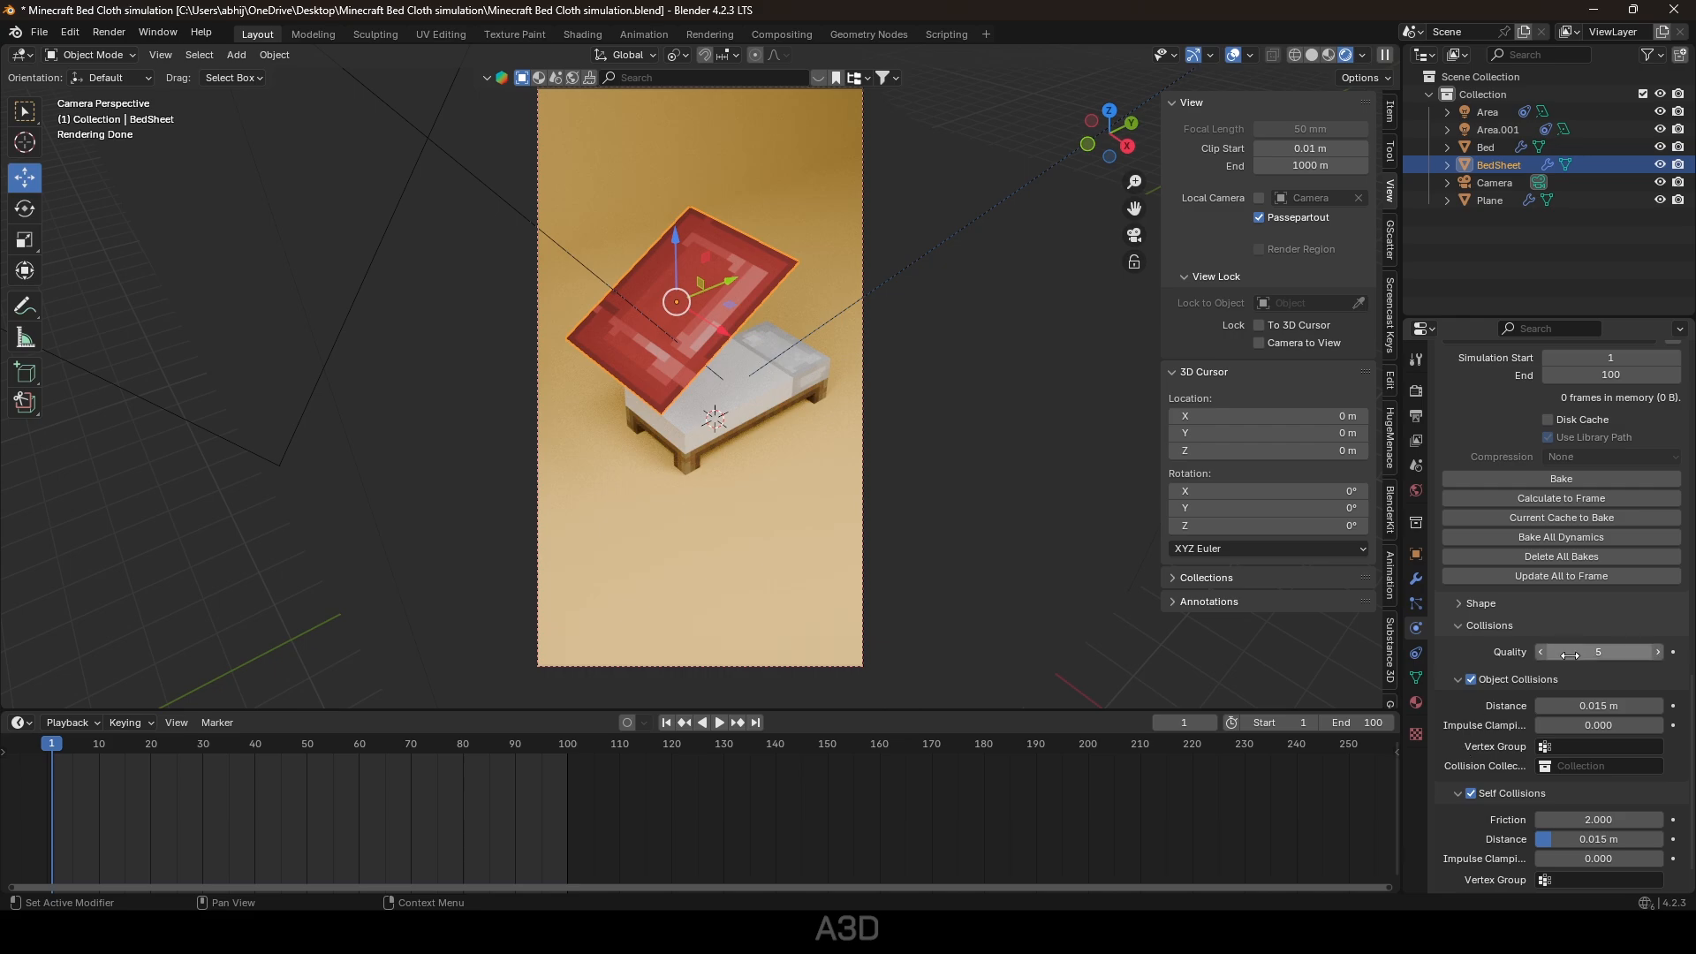
# Bake the cloth simulation and play it back to watch the sheet fall.
pyautogui.click(1562, 479)
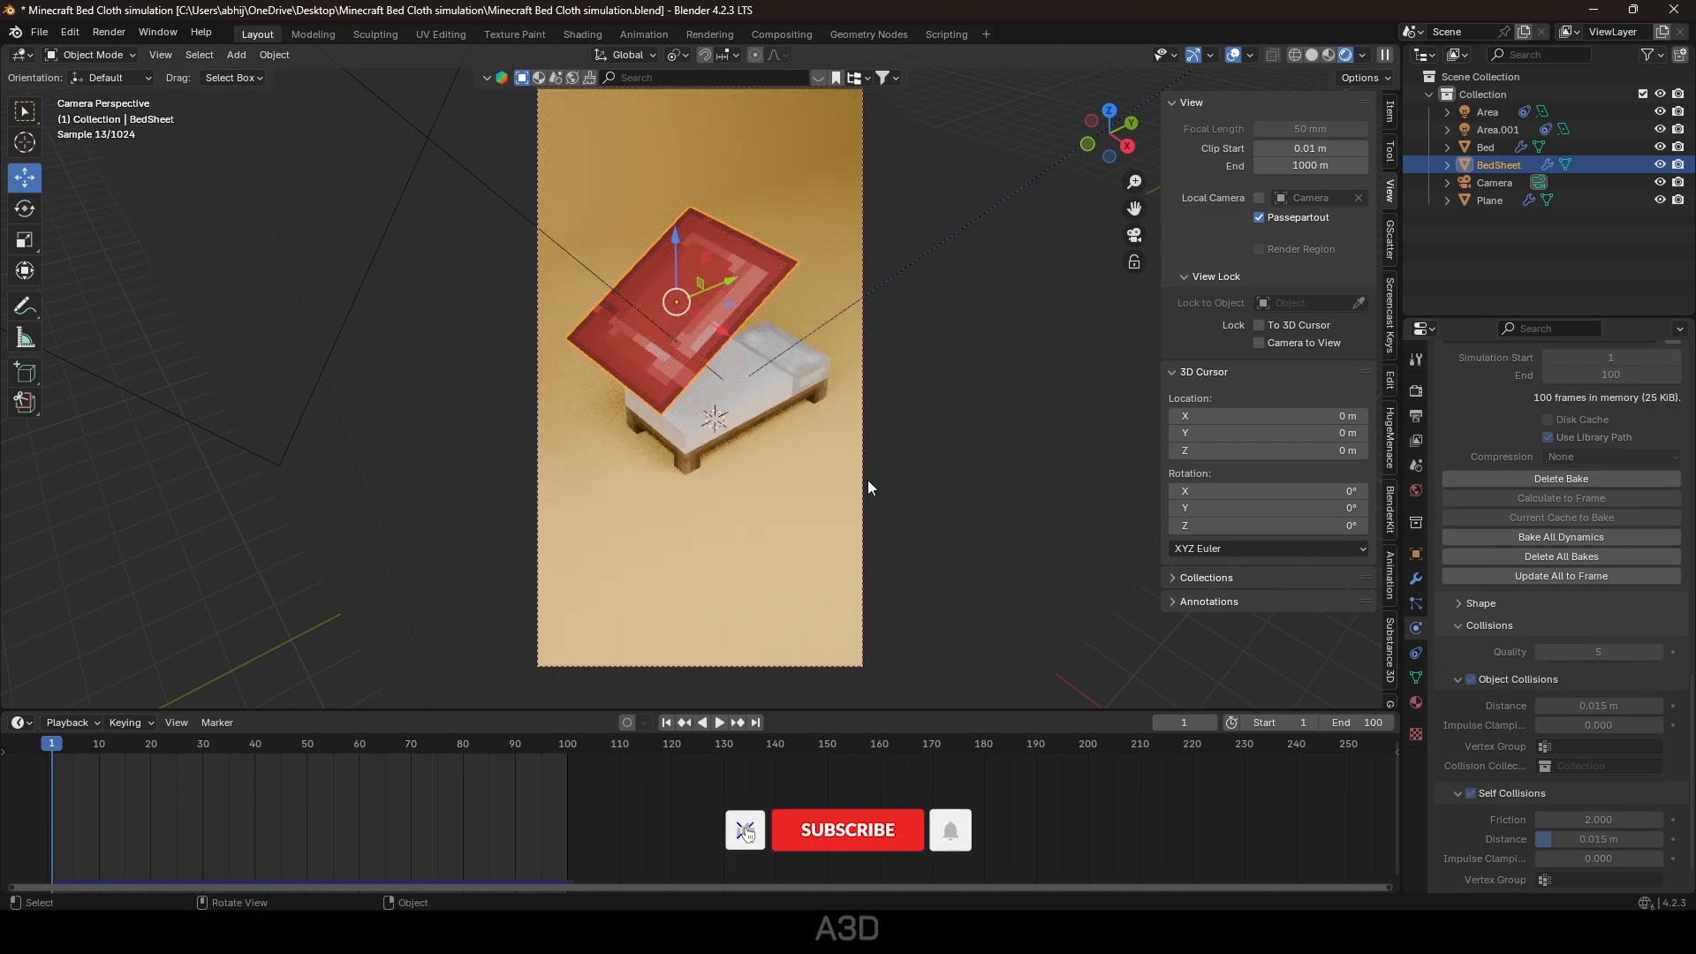
pyautogui.press('space')
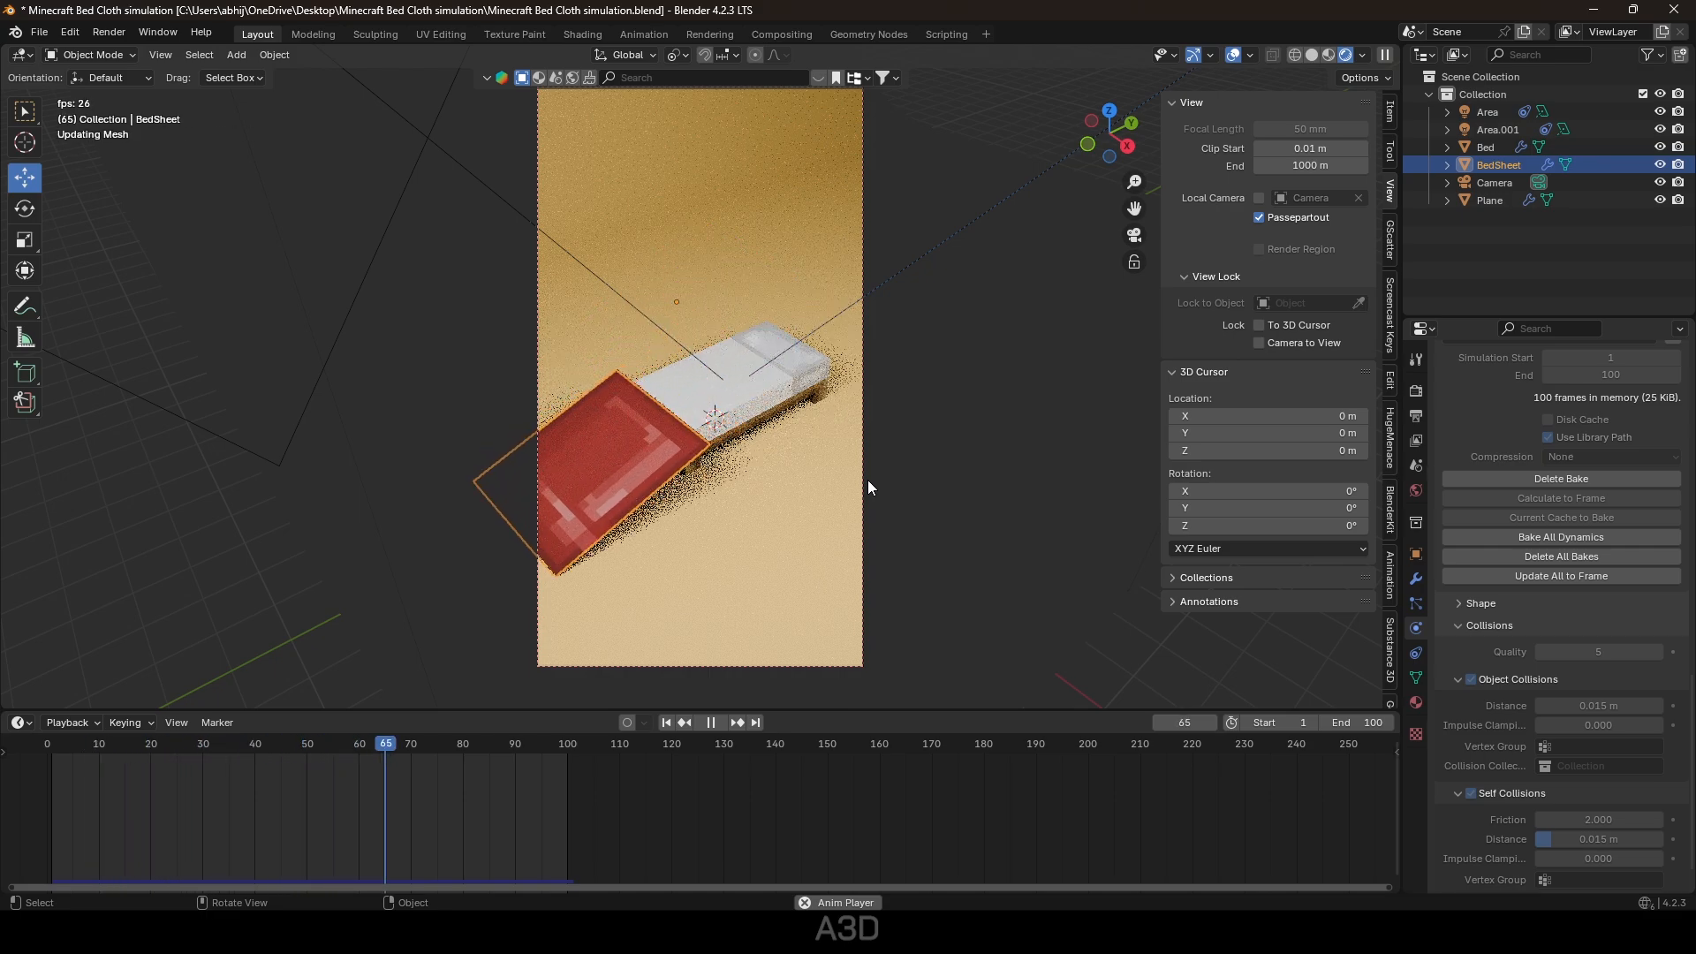
pyautogui.press('space')
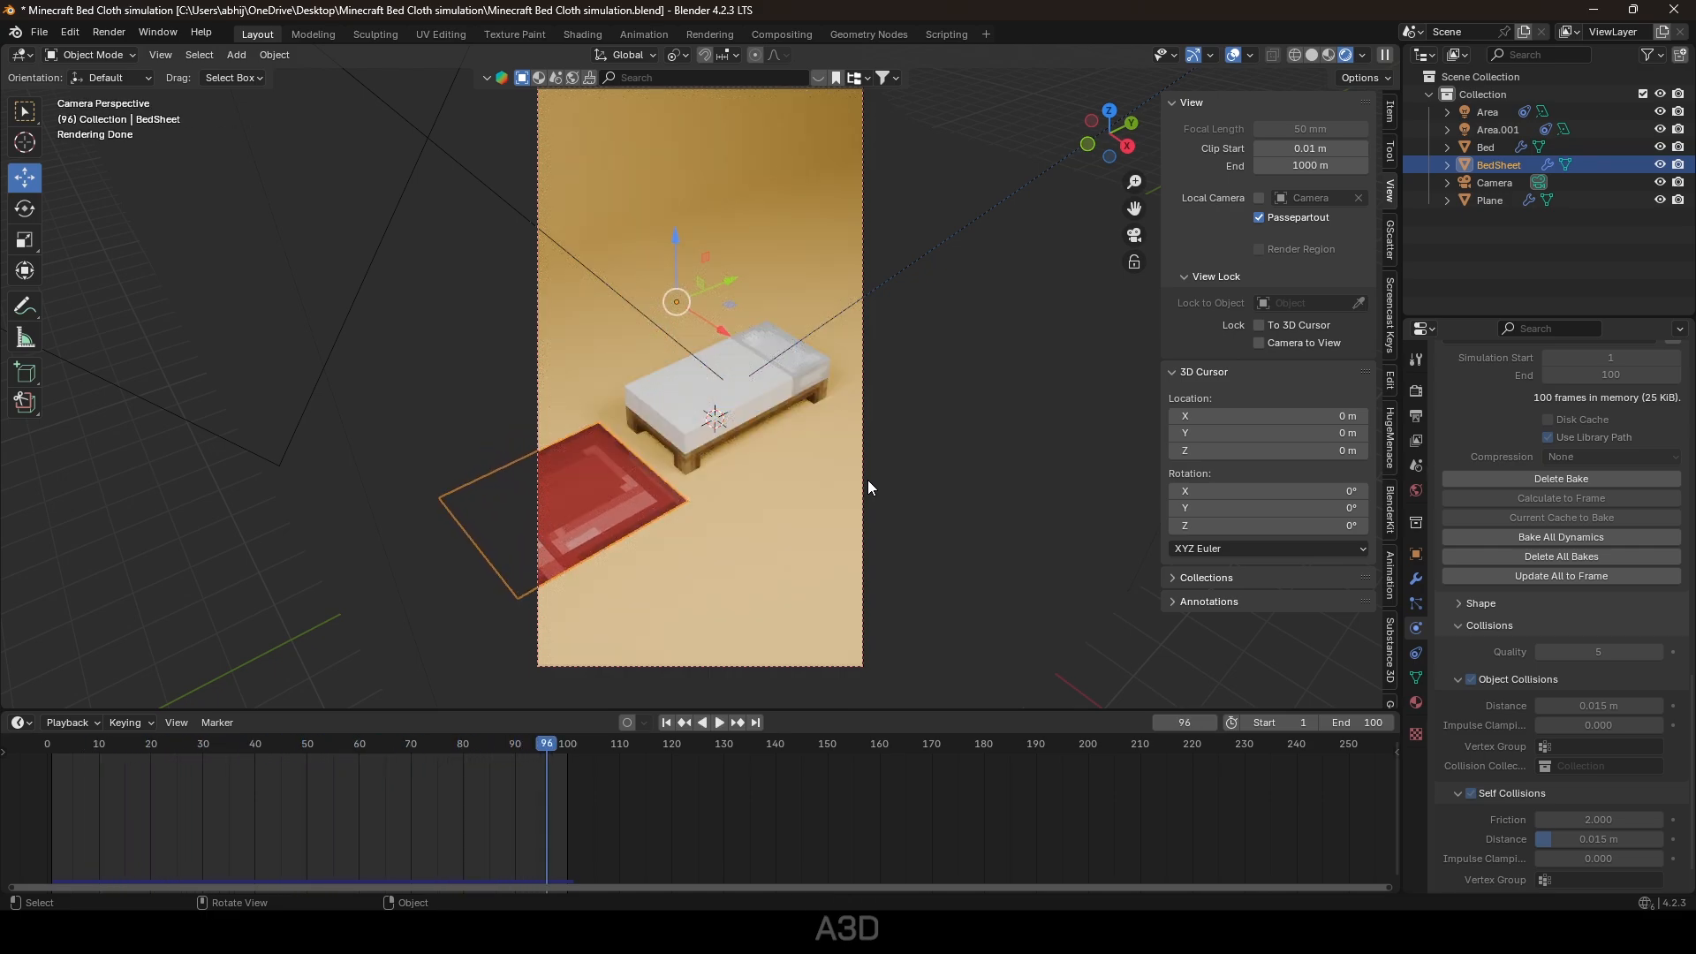
# Save the file with the scene named 1.
pyautogui.hotkey('ctrl', 's')
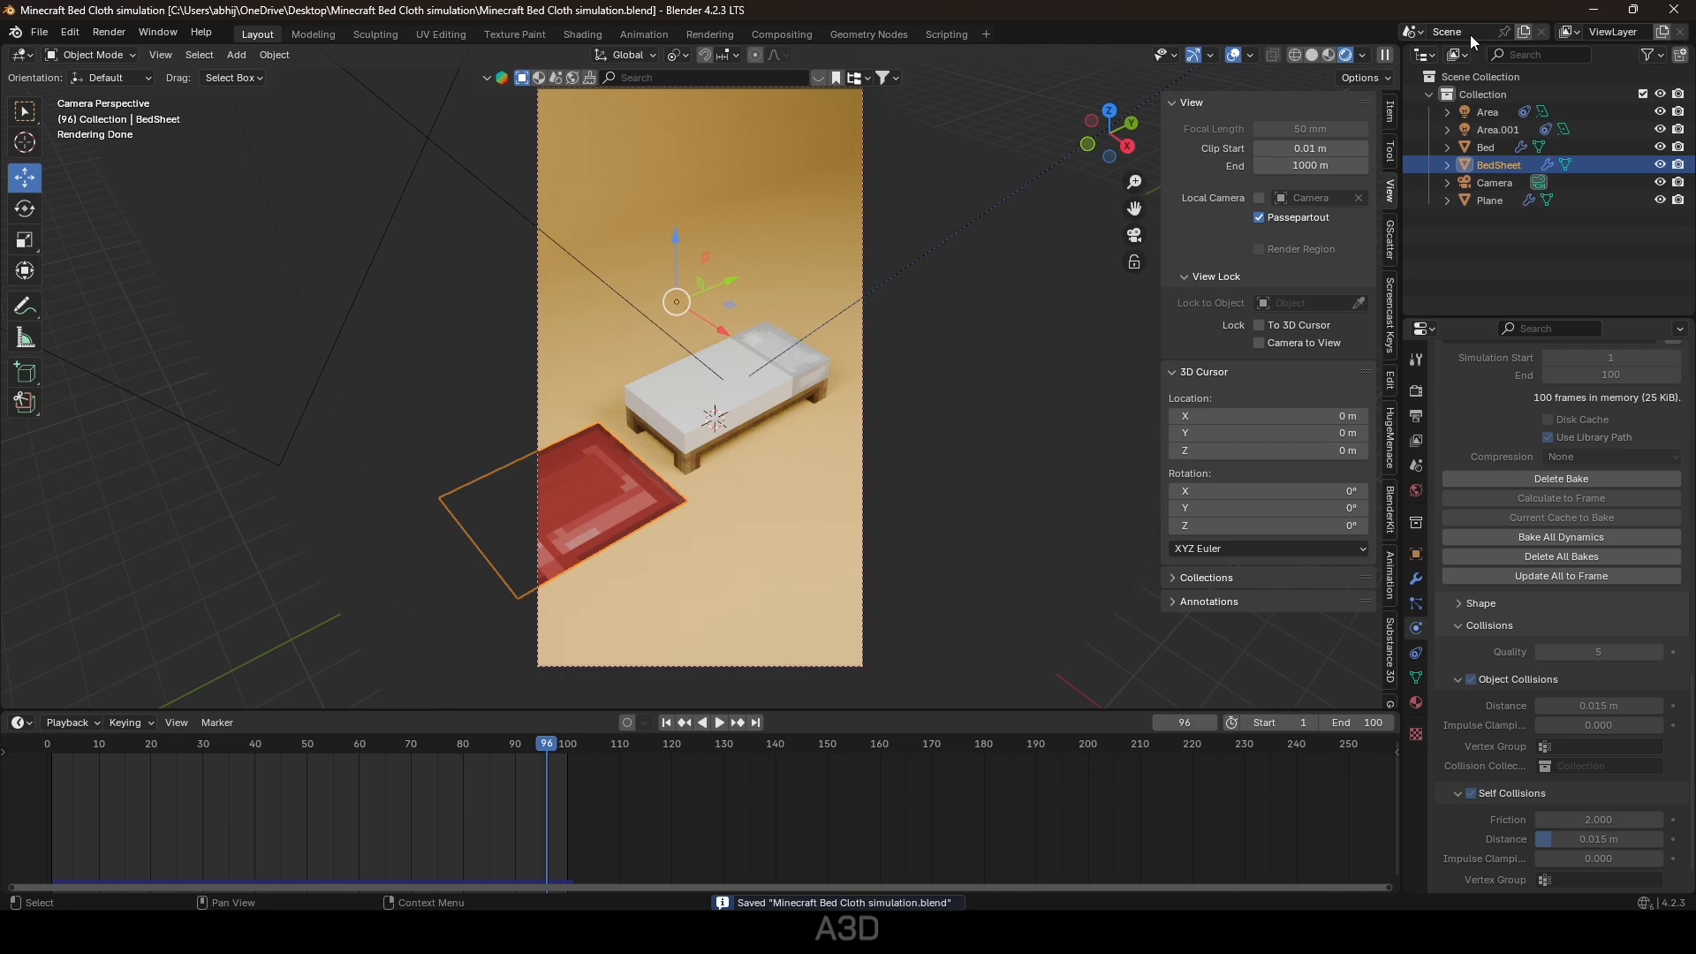
pyautogui.press('Return')
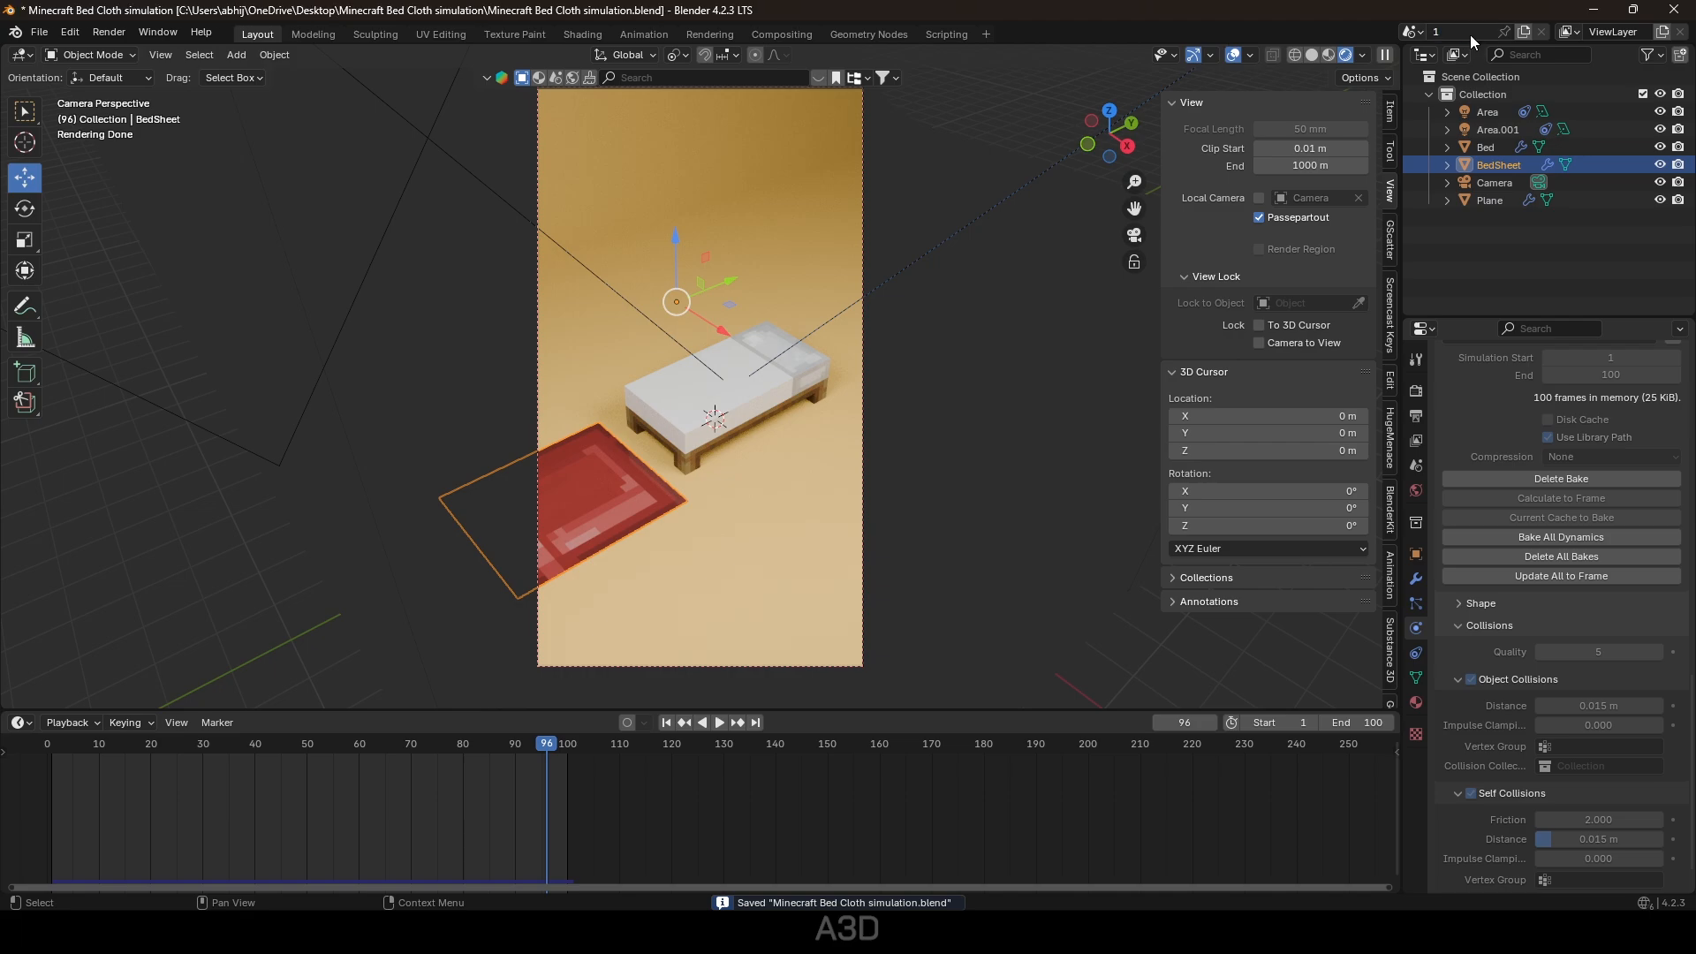
pyautogui.hotkey('ctrl', 's')
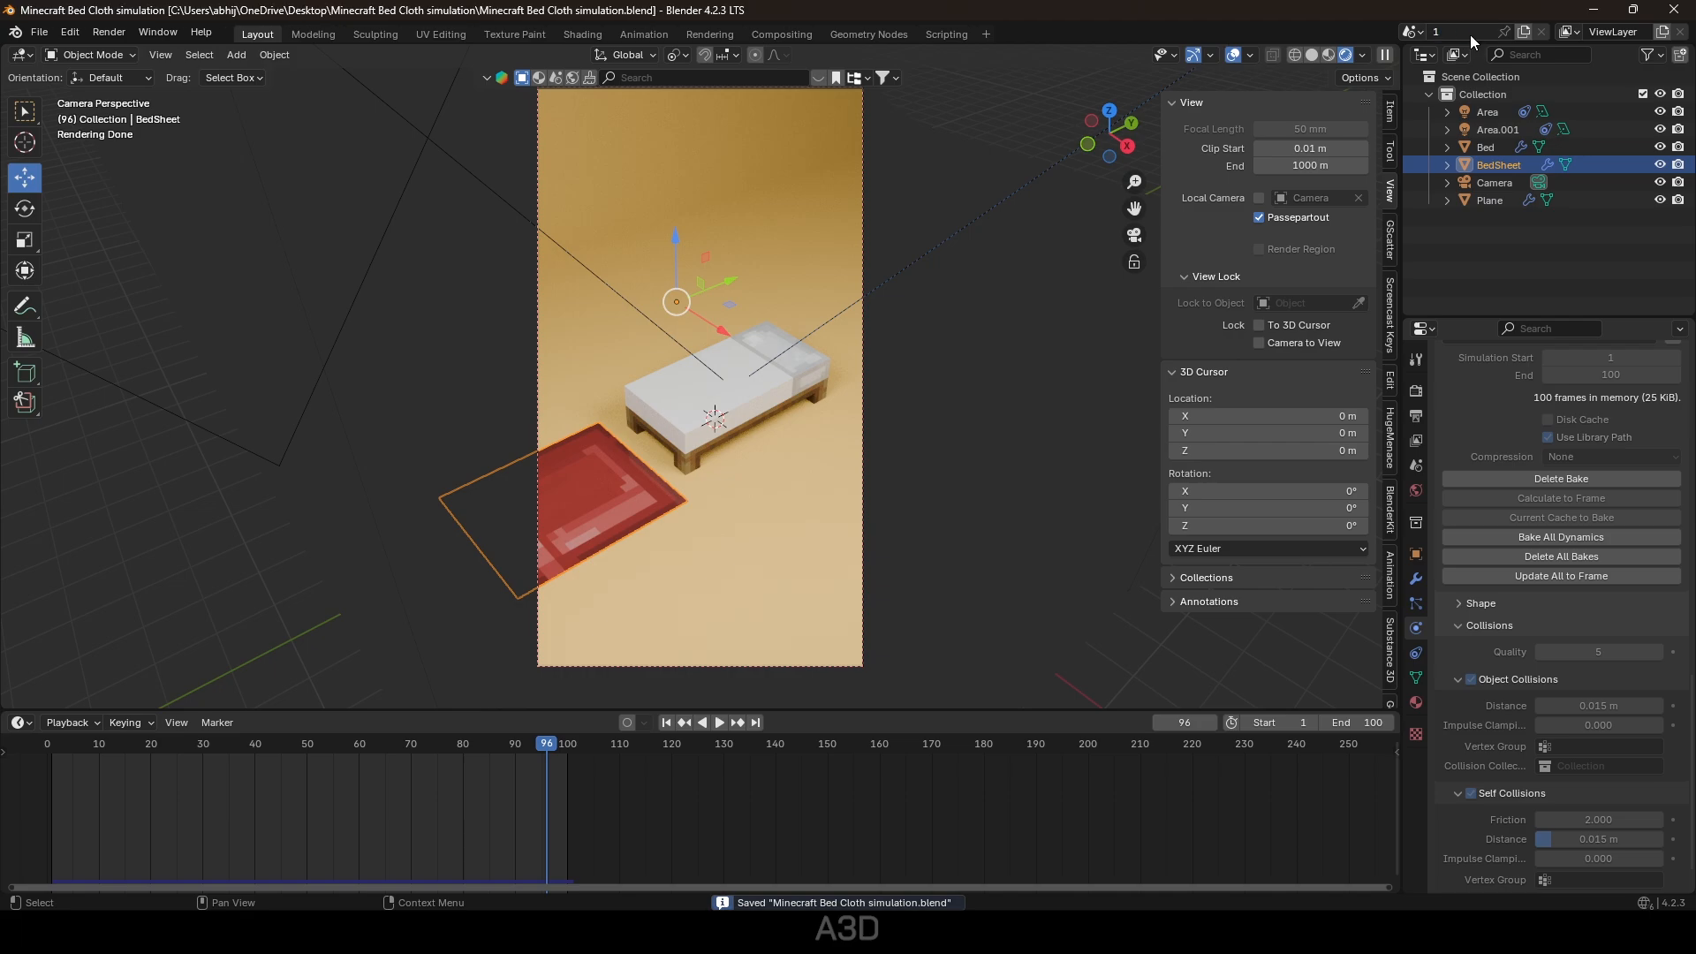
# Create a full copy of the scene and return to the first frame.
pyautogui.click(1524, 30)
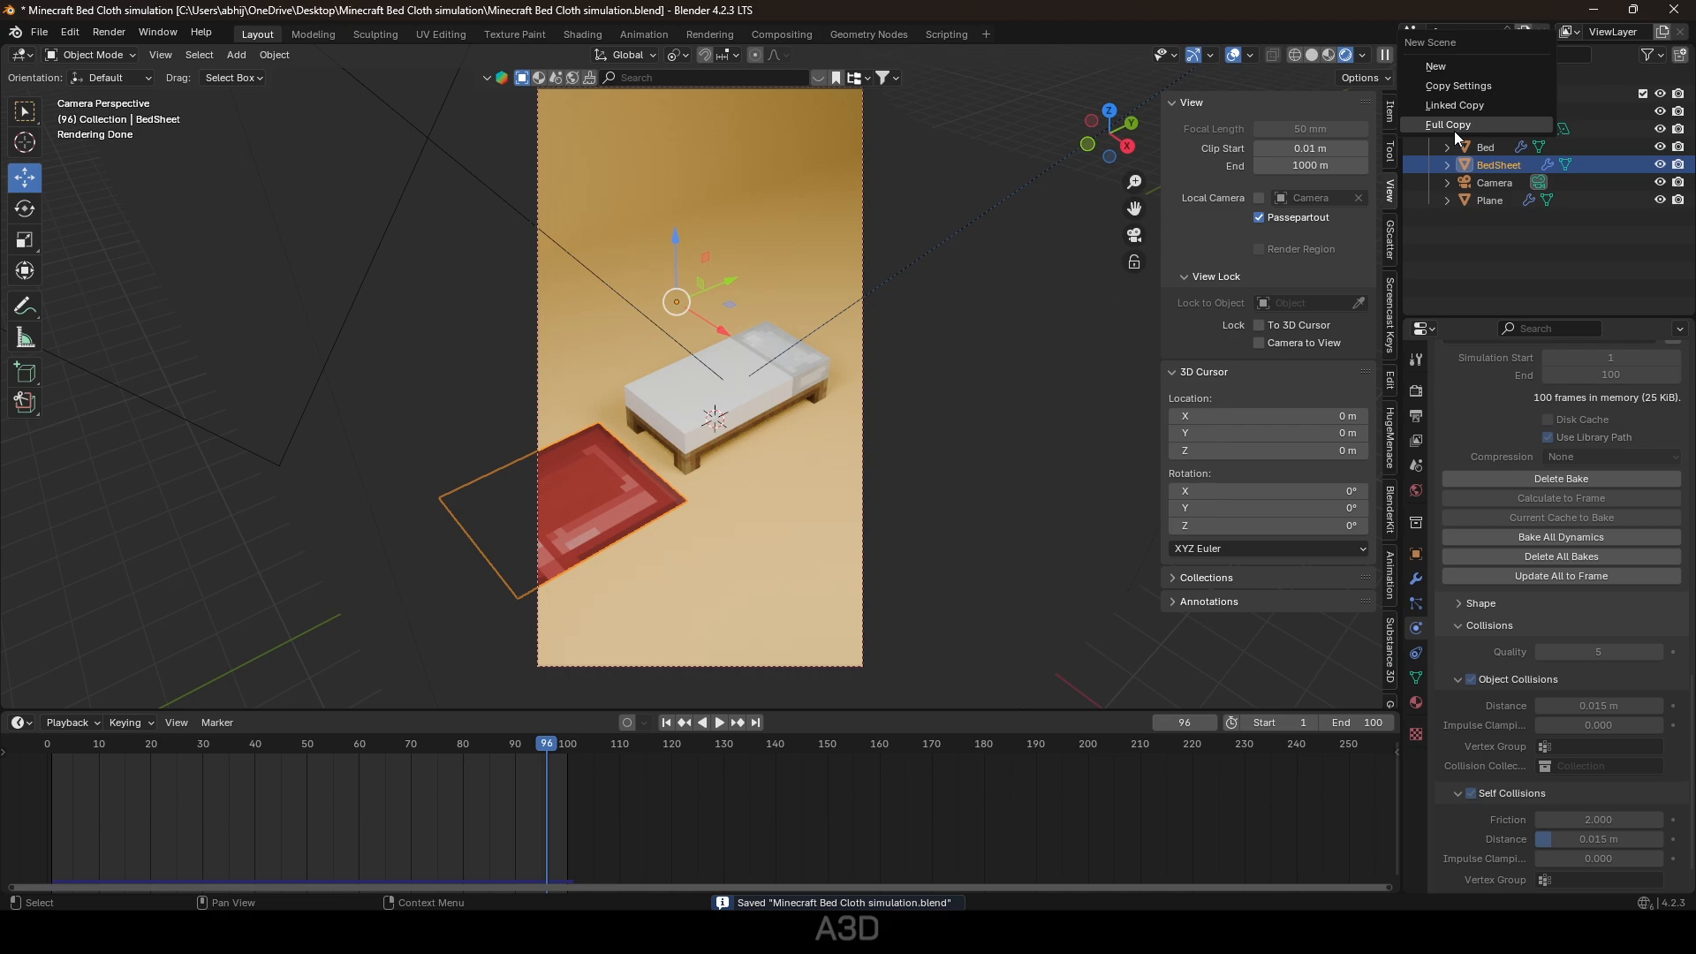
pyautogui.click(1454, 126)
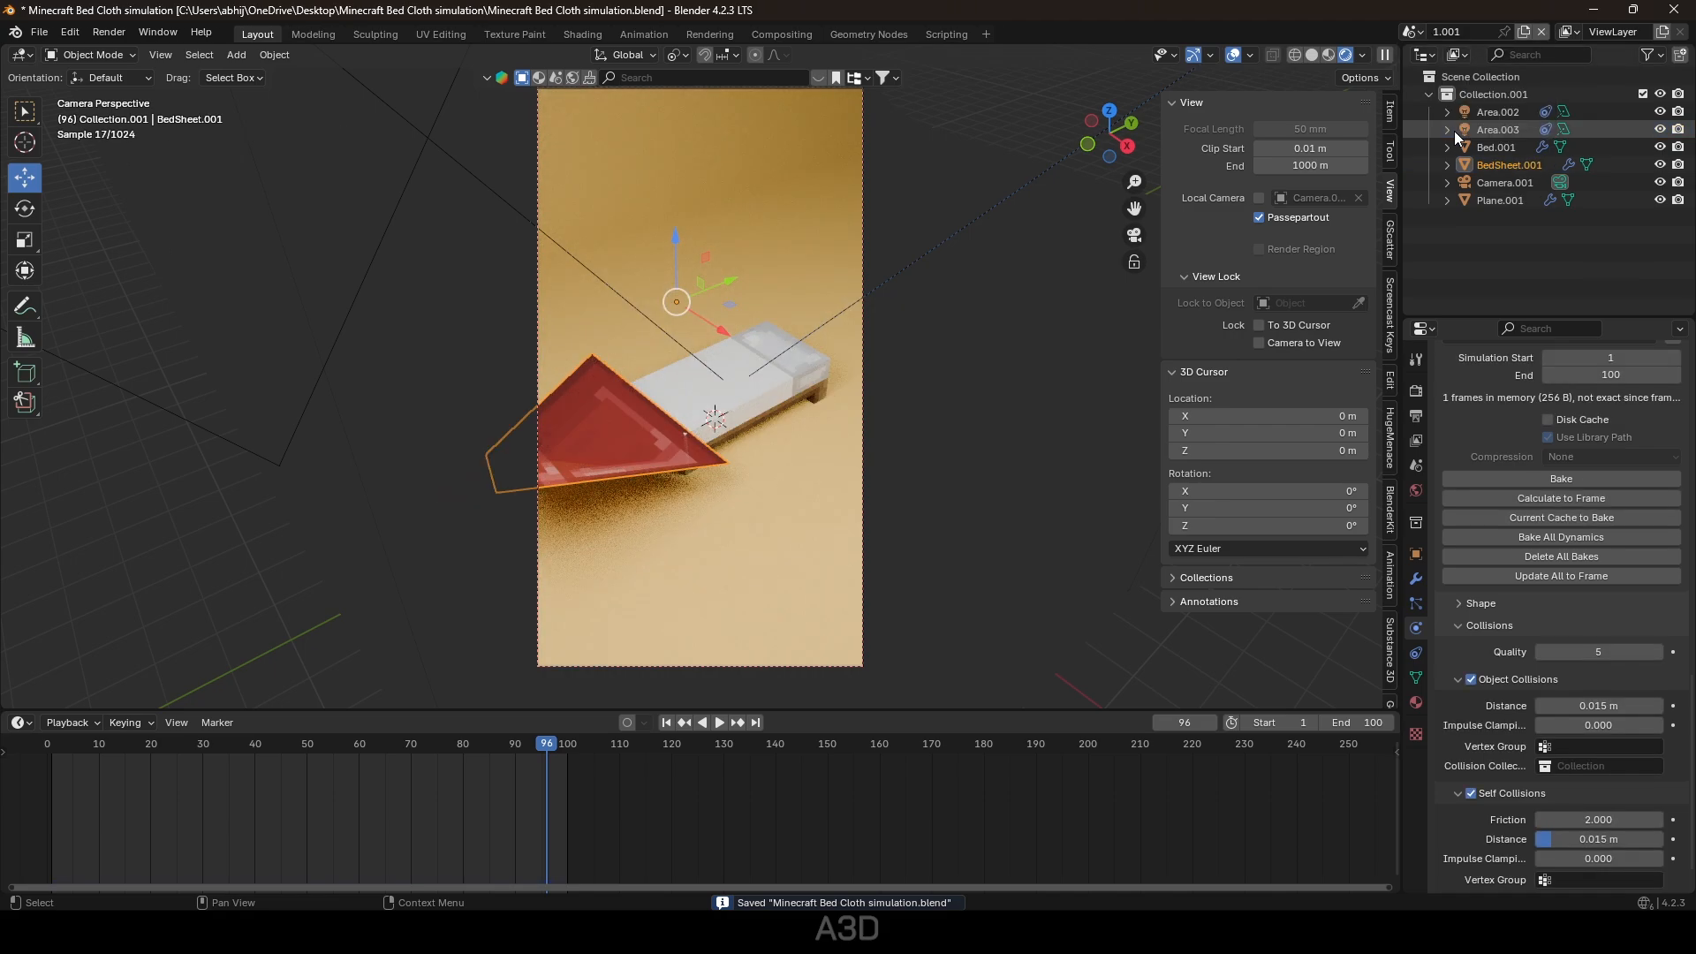
pyautogui.click(684, 723)
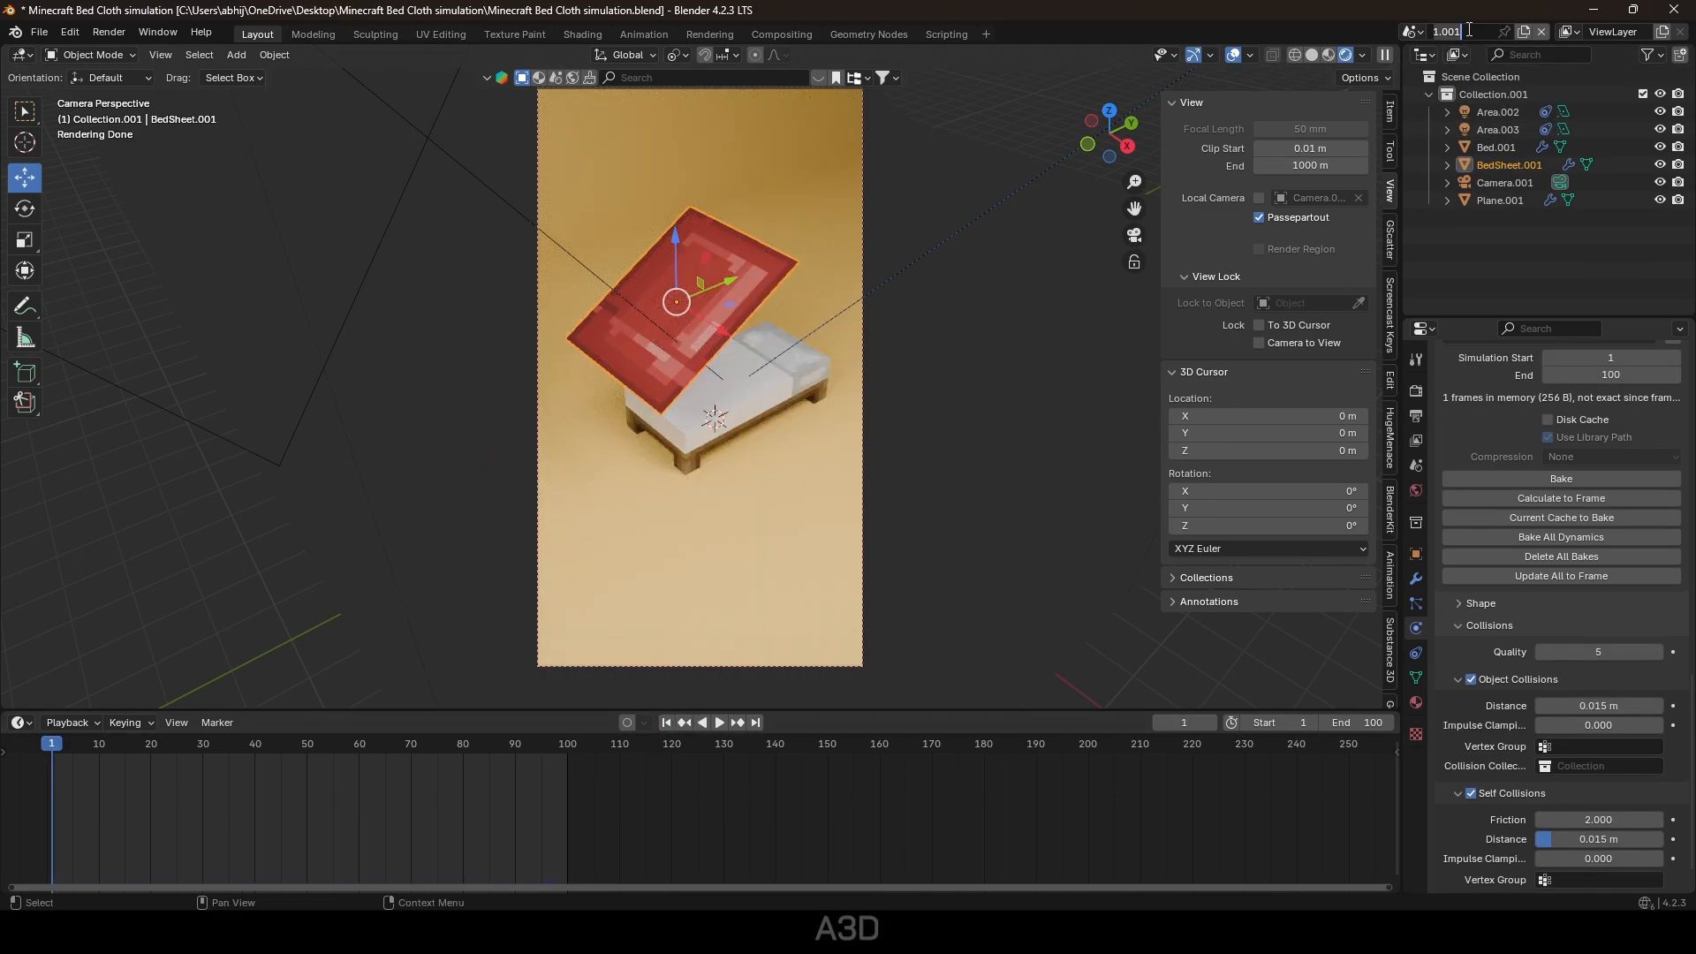
# Subdivide the copied bed sheet's mesh twice.
pyautogui.click(733, 289)
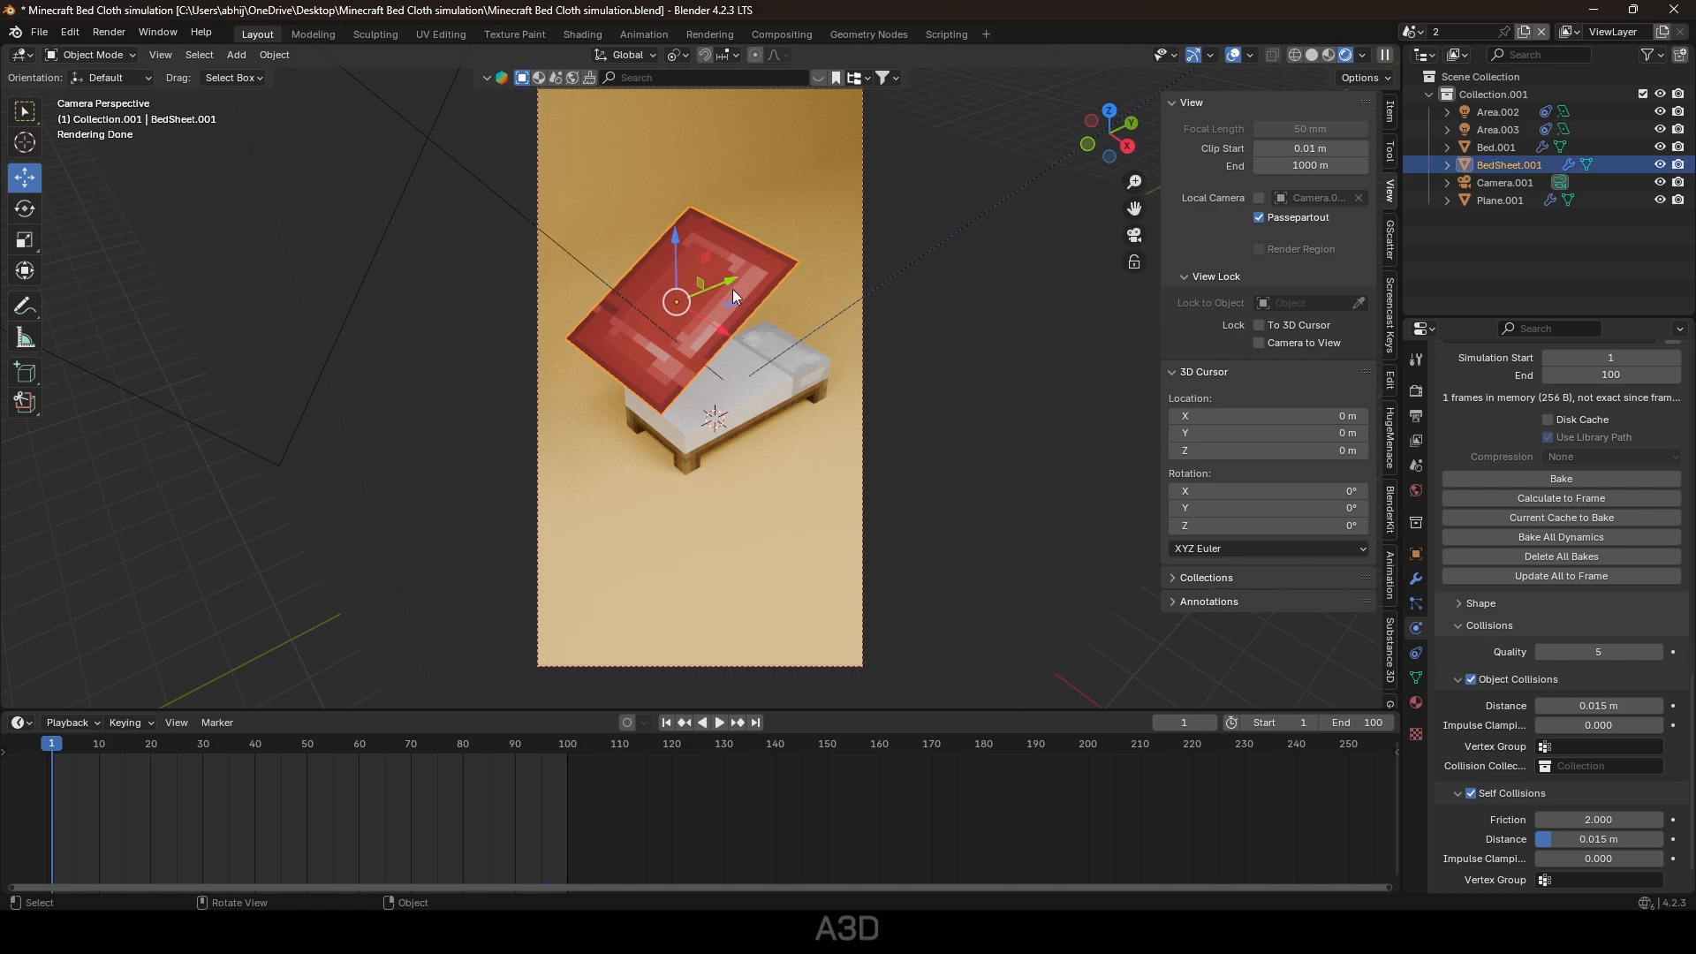
pyautogui.press('Tab')
pyautogui.rightClick(733, 289)
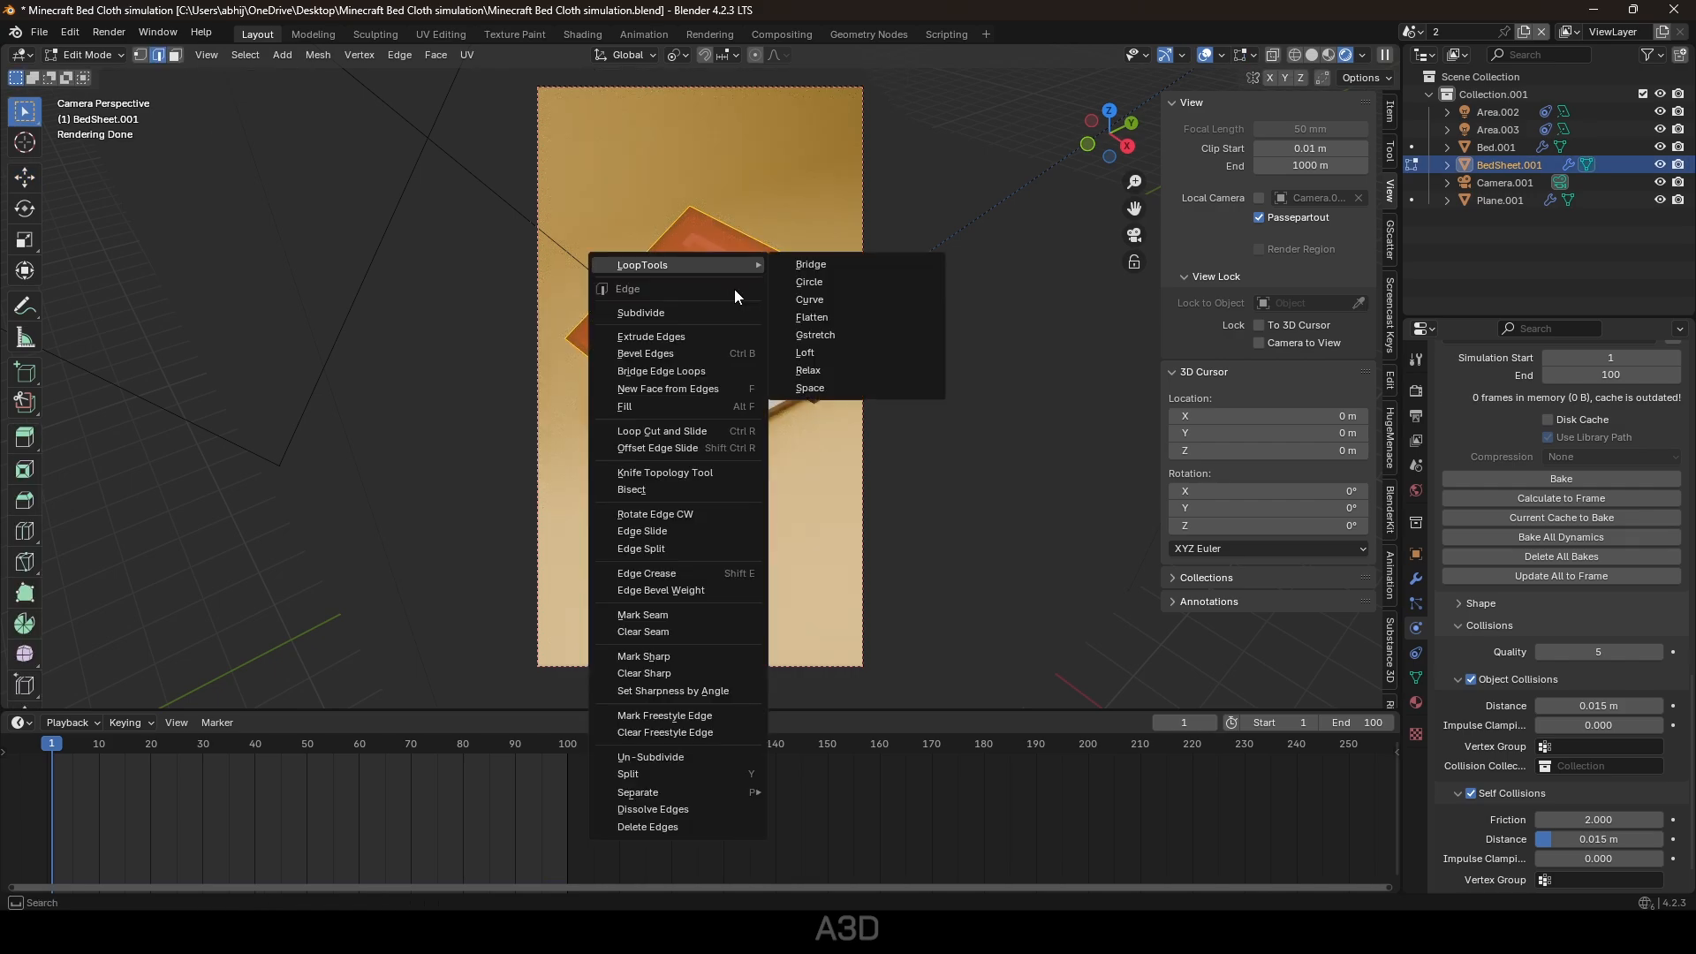
pyautogui.click(645, 315)
pyautogui.rightClick(644, 315)
pyautogui.click(645, 314)
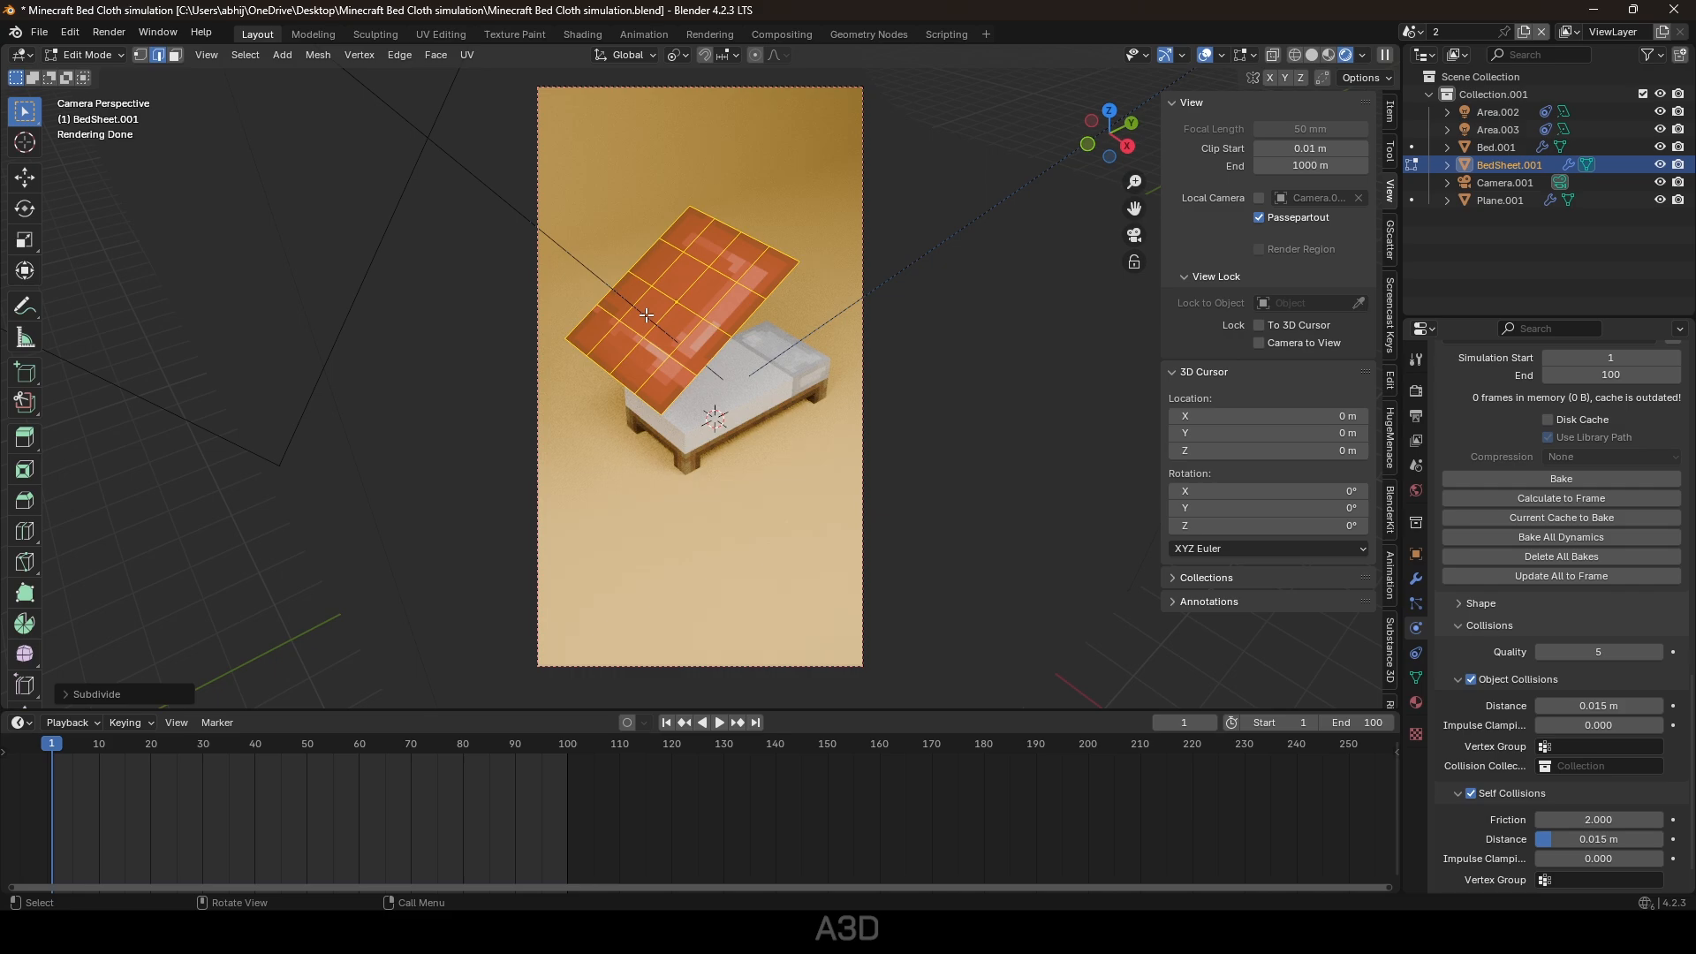
pyautogui.press('Tab')
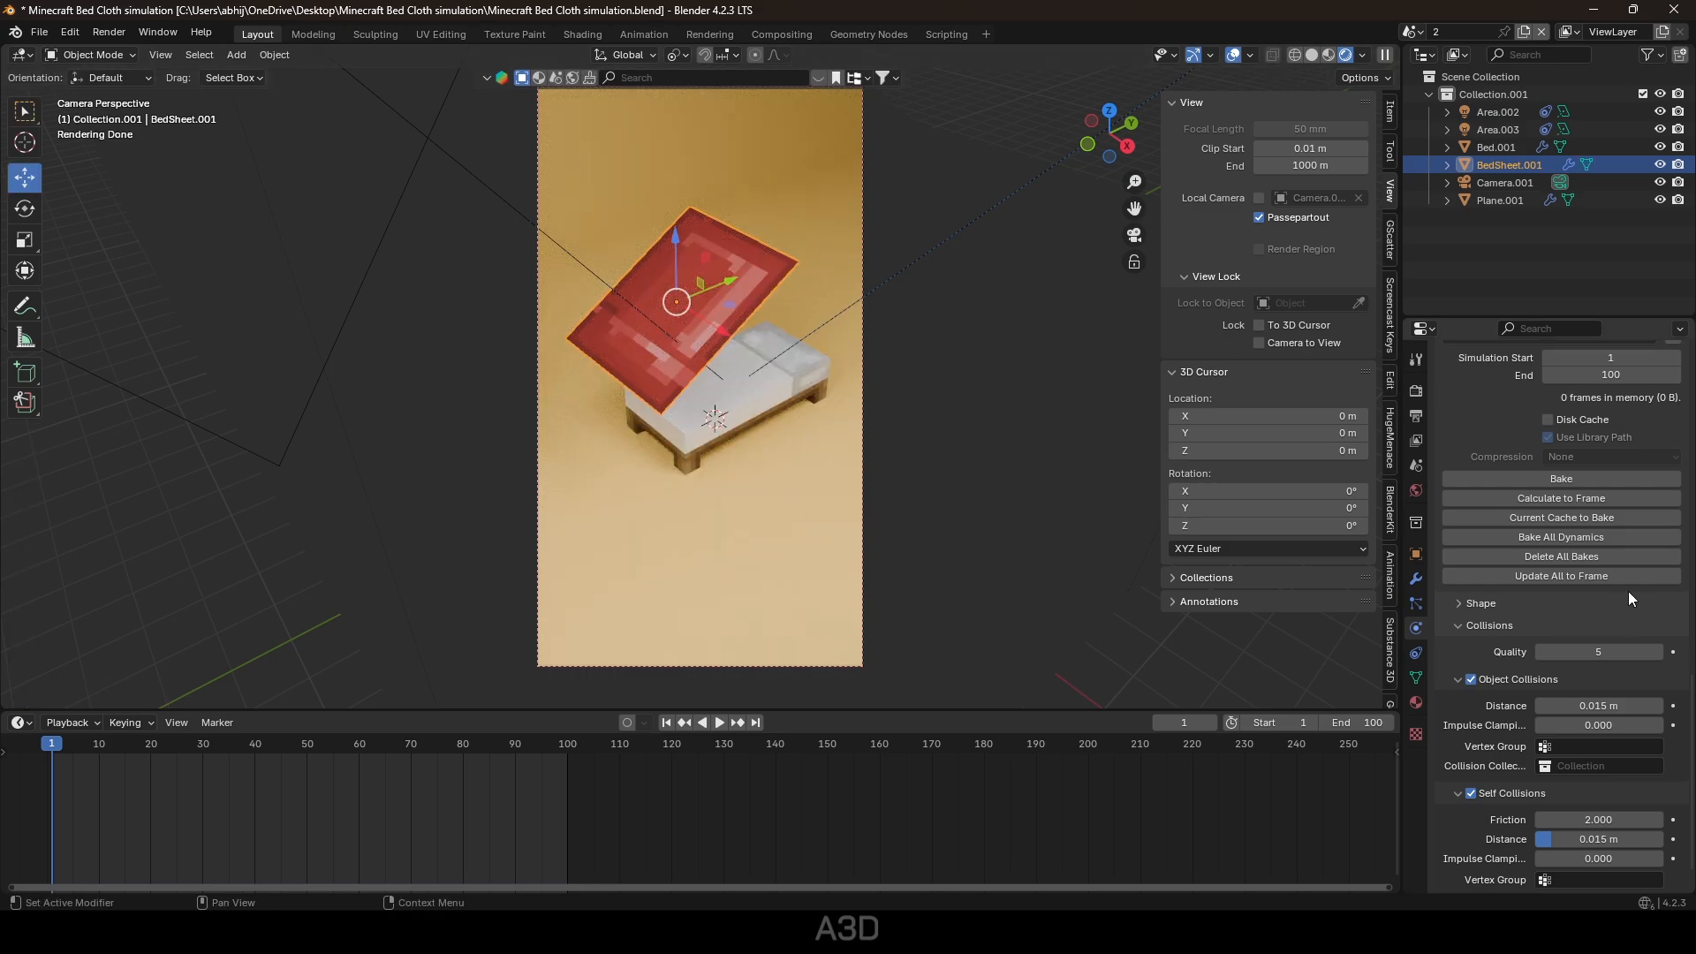
# Bake the copied sheet's cloth, play the drop, and save the file.
pyautogui.click(1573, 475)
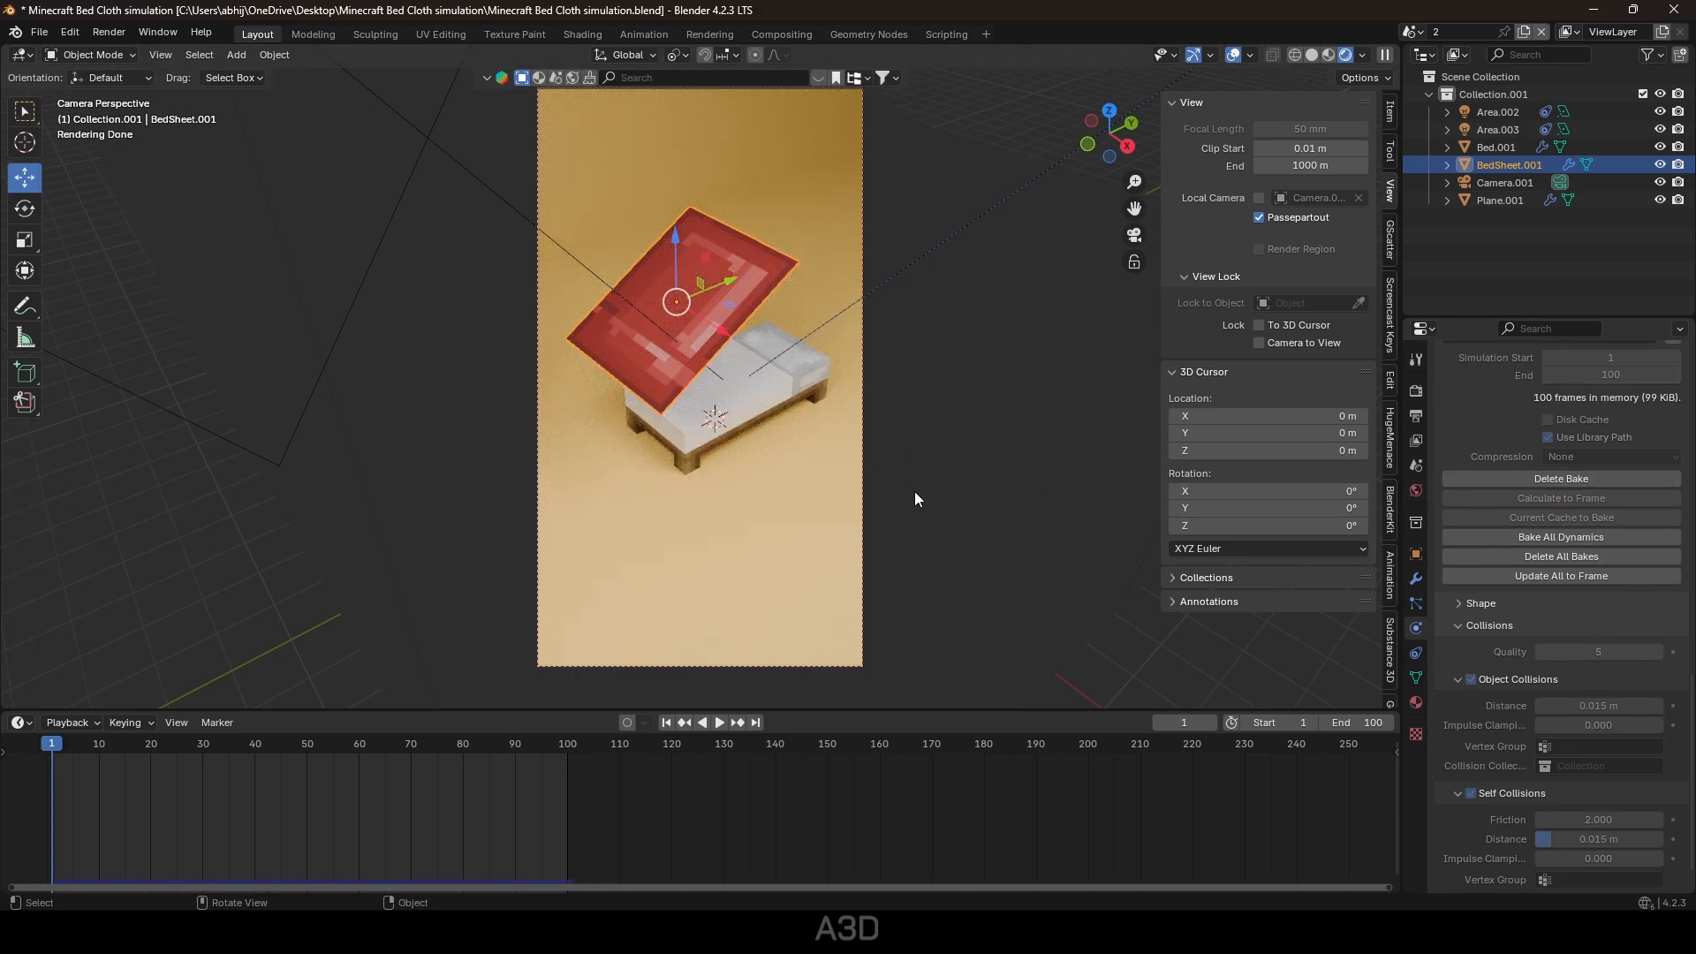
pyautogui.press('space')
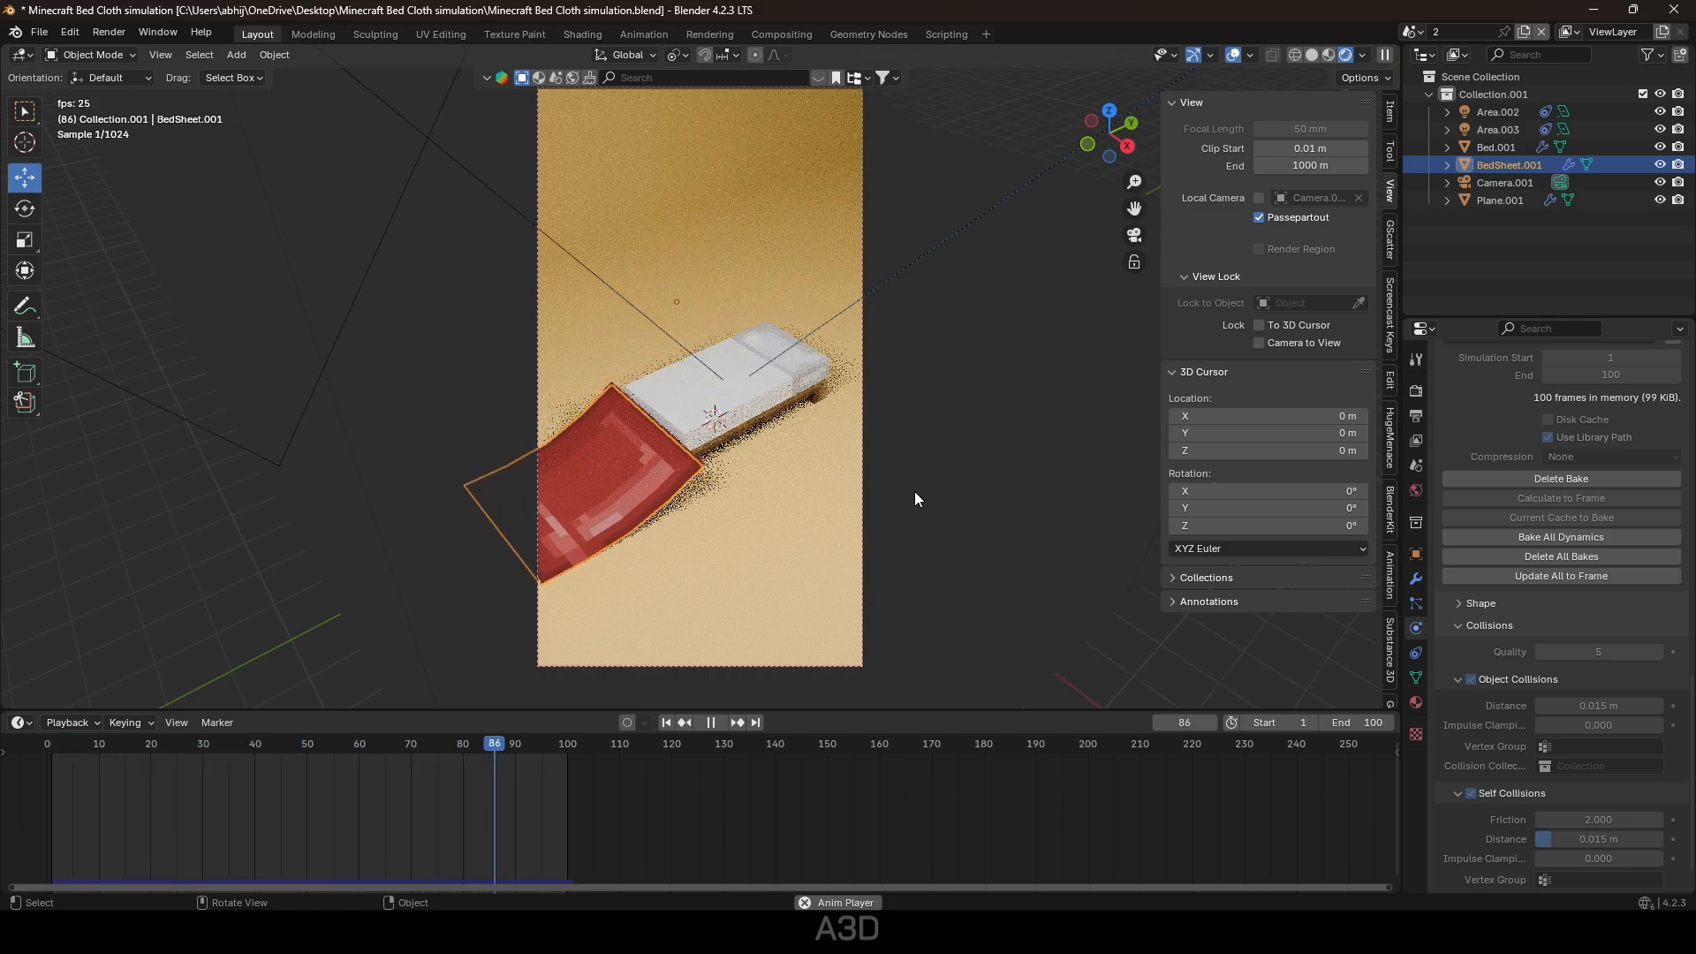
pyautogui.press('space')
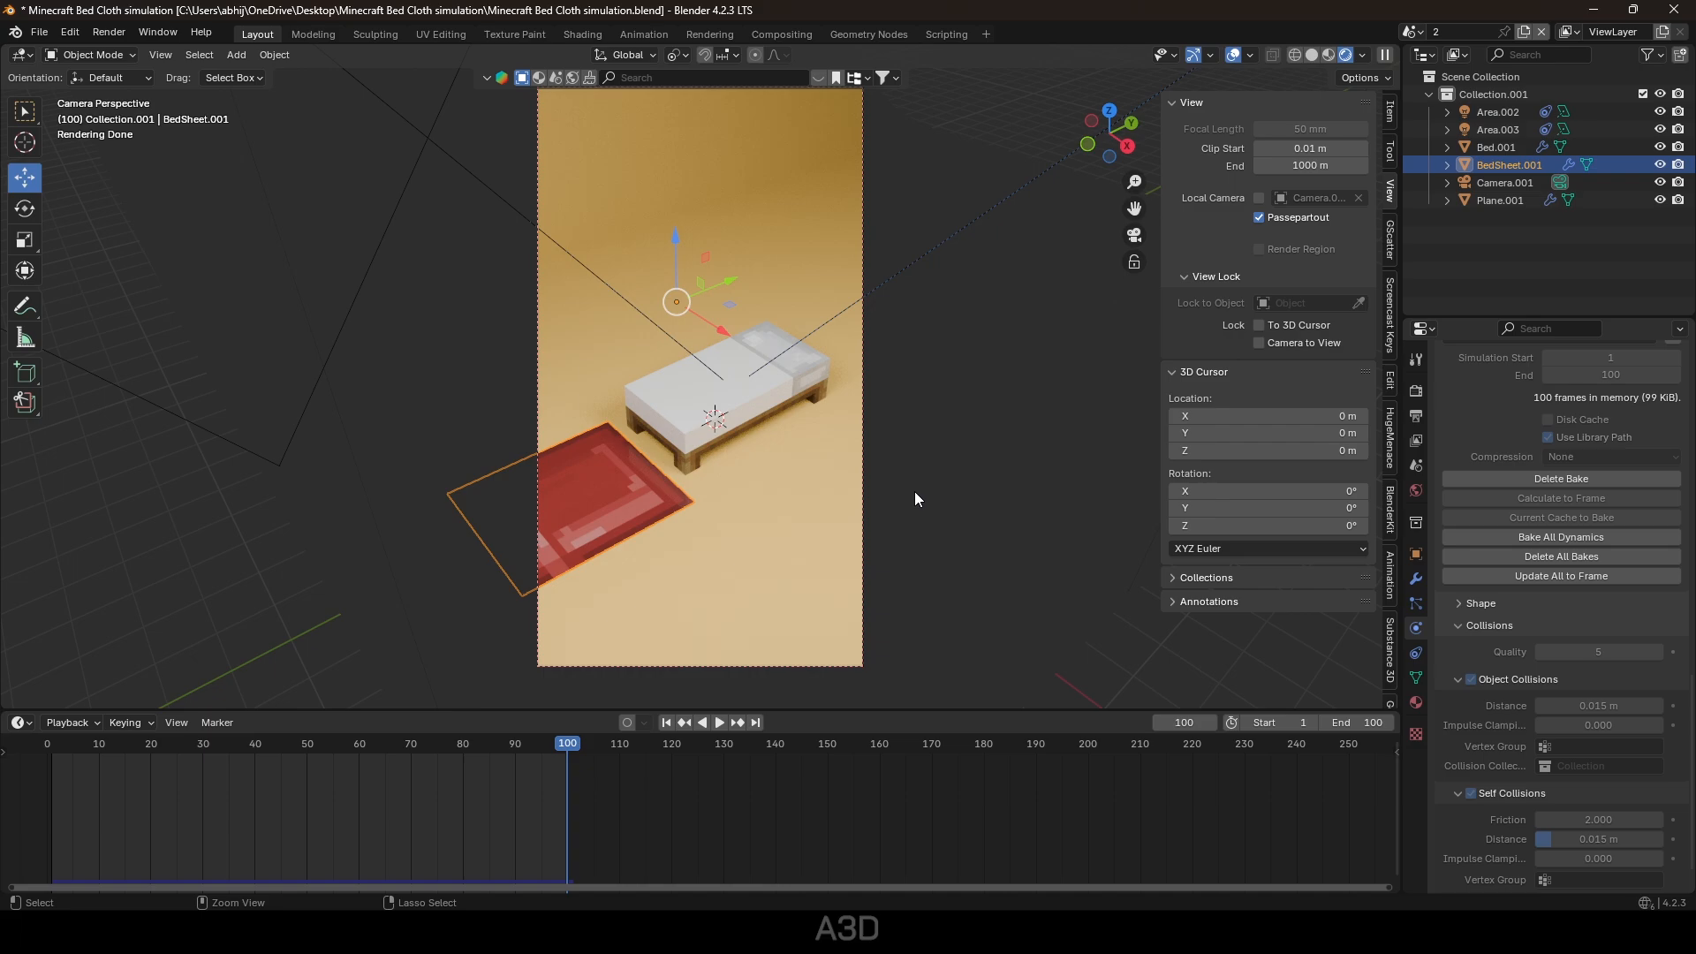
pyautogui.hotkey('ctrl', 's')
pyautogui.click(1525, 30)
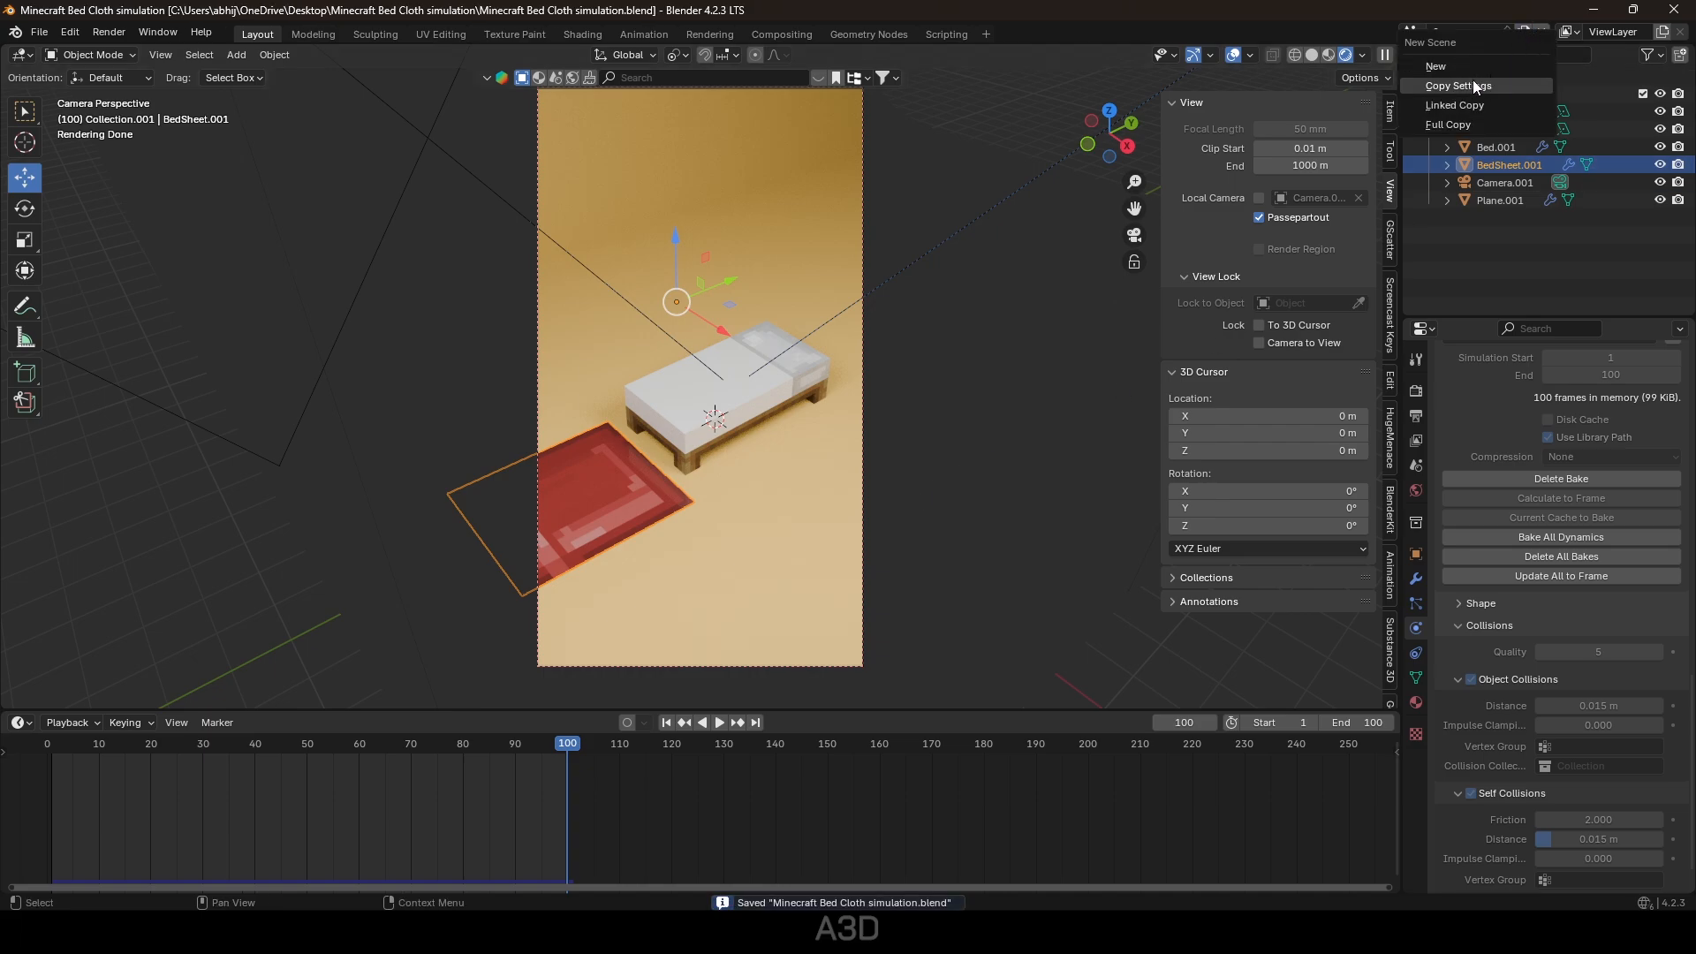
# Subdivide the copied scene's bed sheet mesh and re-bake its cloth drop.
pyautogui.press('Return')
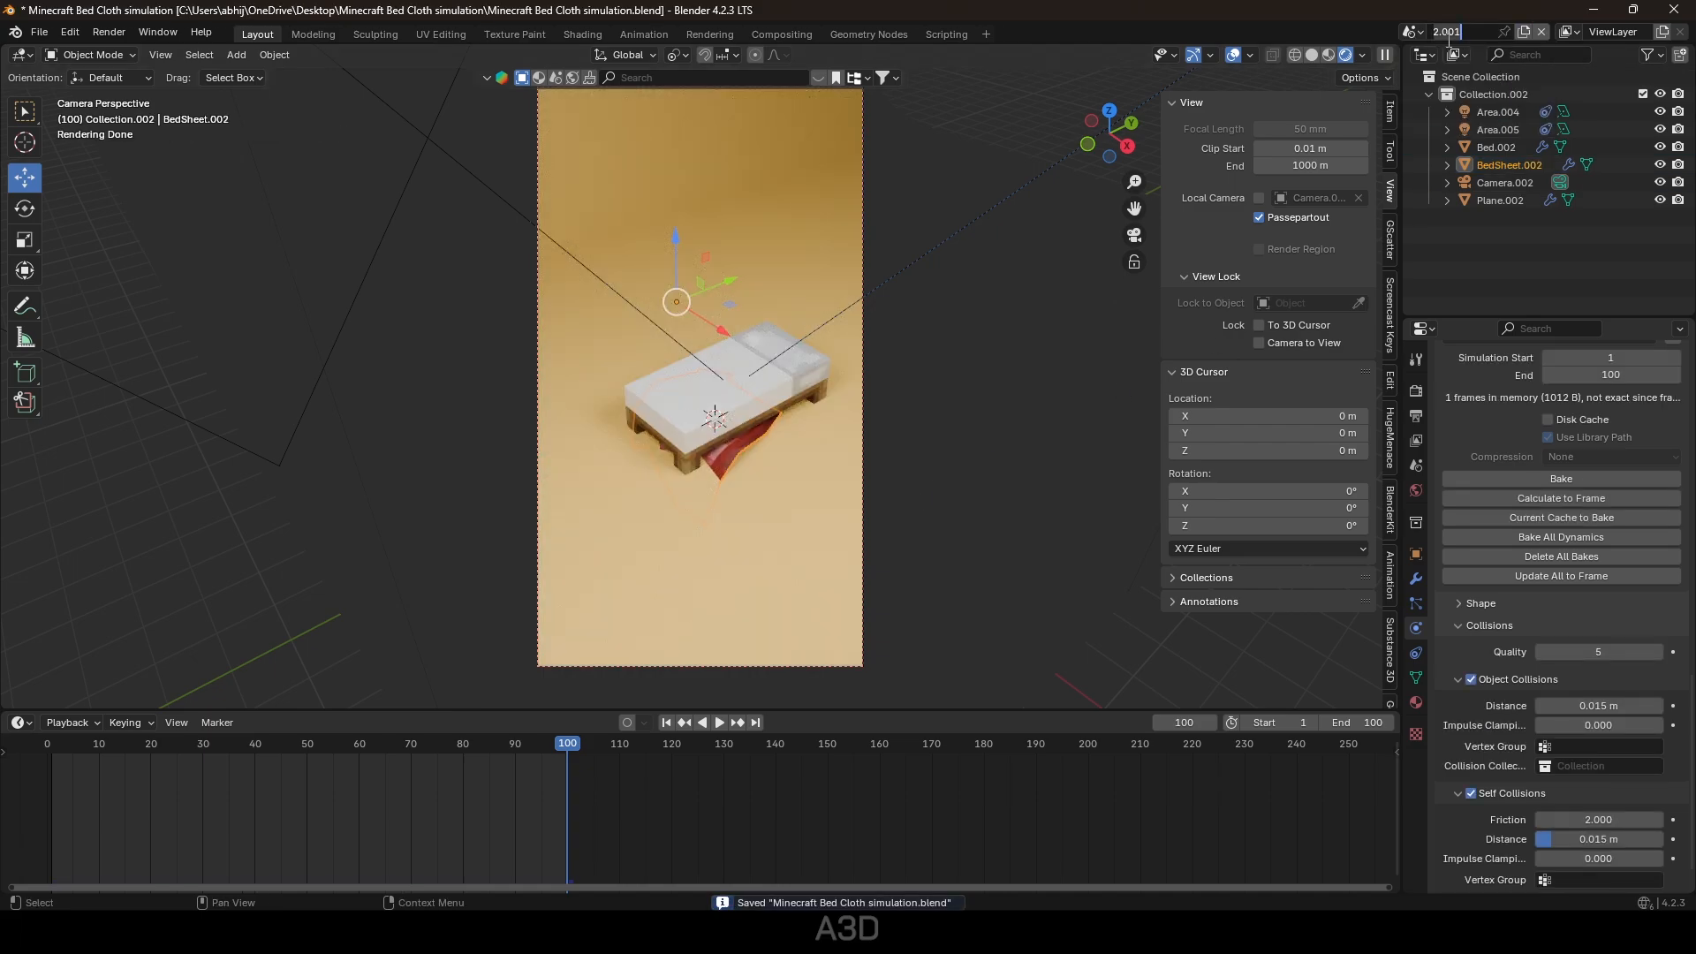
pyautogui.click(666, 723)
pyautogui.press('Tab')
pyautogui.rightClick(701, 262)
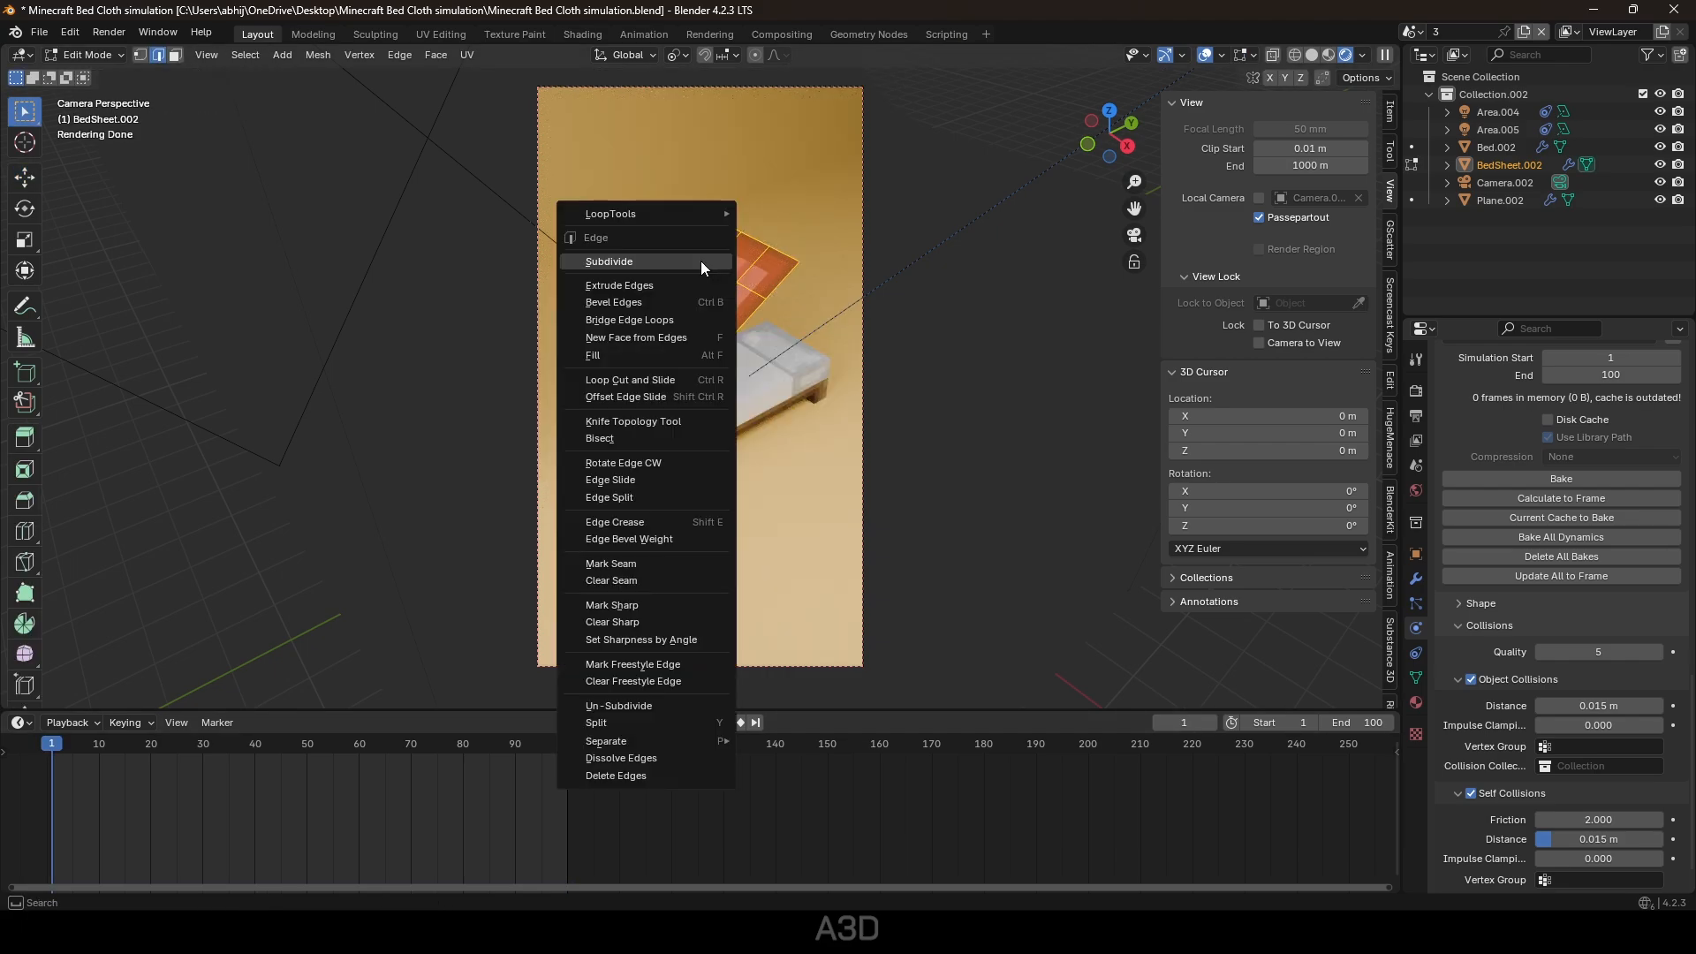
pyautogui.click(701, 261)
pyautogui.press('Tab')
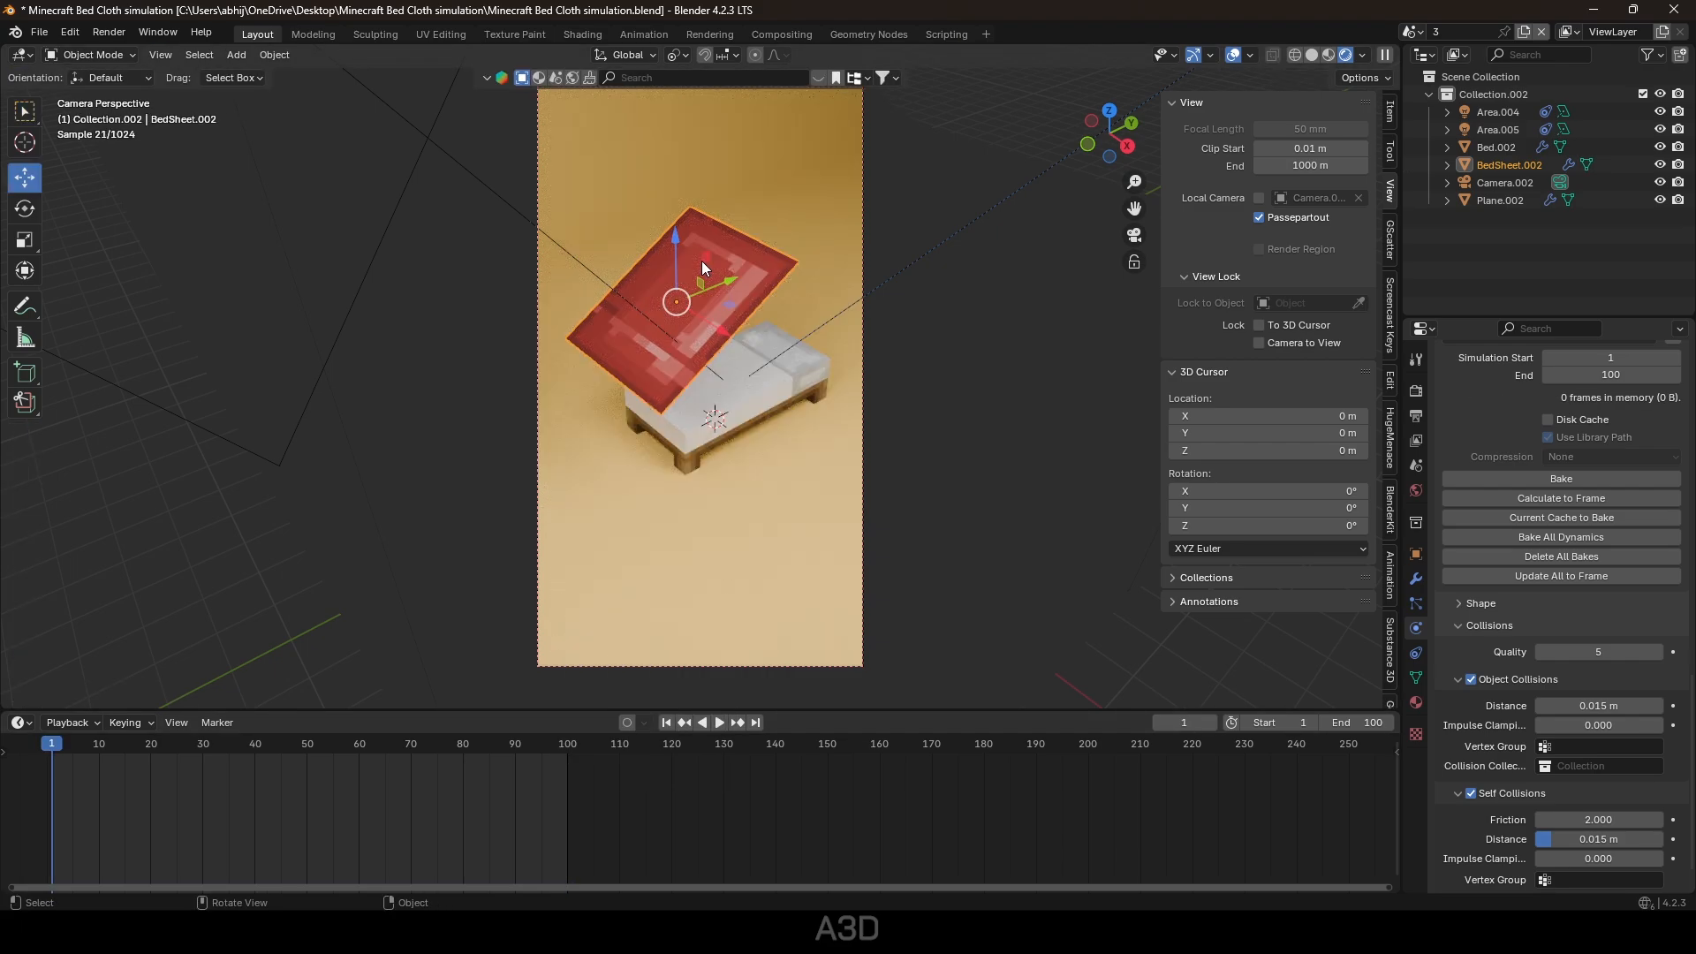
pyautogui.click(1561, 479)
pyautogui.press('space')
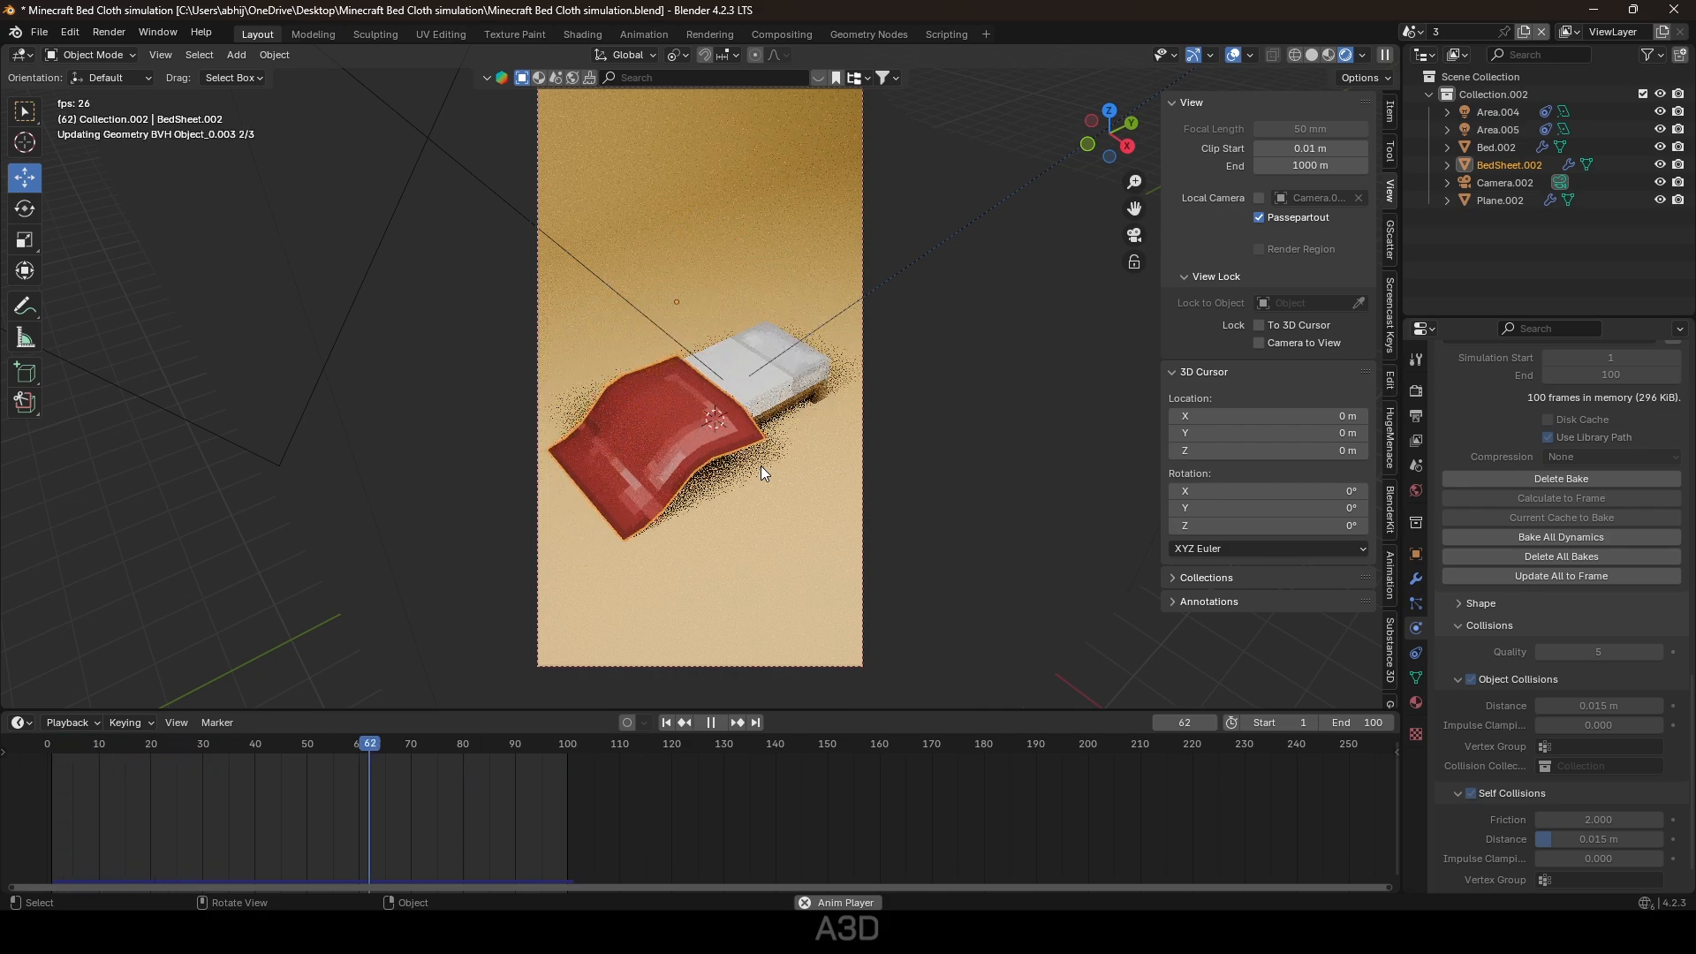
pyautogui.press('space')
# Create full-copy scene 4 and re-bake its bed sheet cloth simulation.
pyautogui.click(1523, 32)
pyautogui.click(1472, 122)
pyautogui.doubleClick(1475, 32)
pyautogui.write('4')
pyautogui.press('Return')
pyautogui.click(666, 723)
pyautogui.press('Tab')
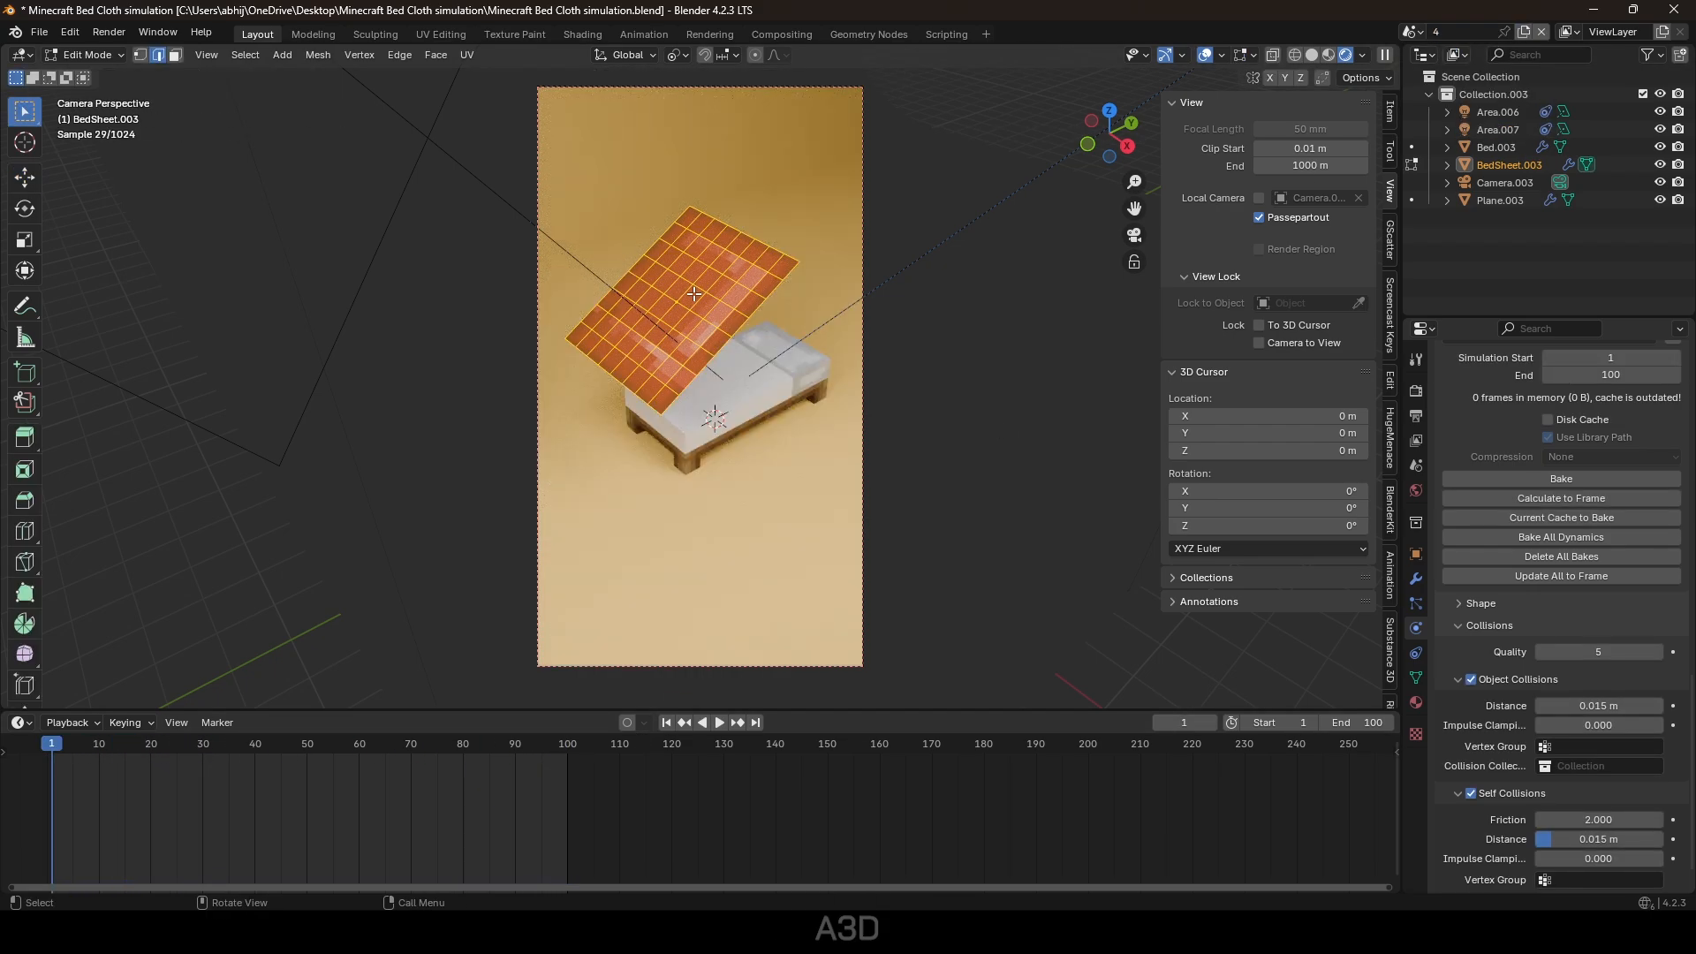
pyautogui.press('Tab')
pyautogui.click(1561, 478)
pyautogui.press('space')
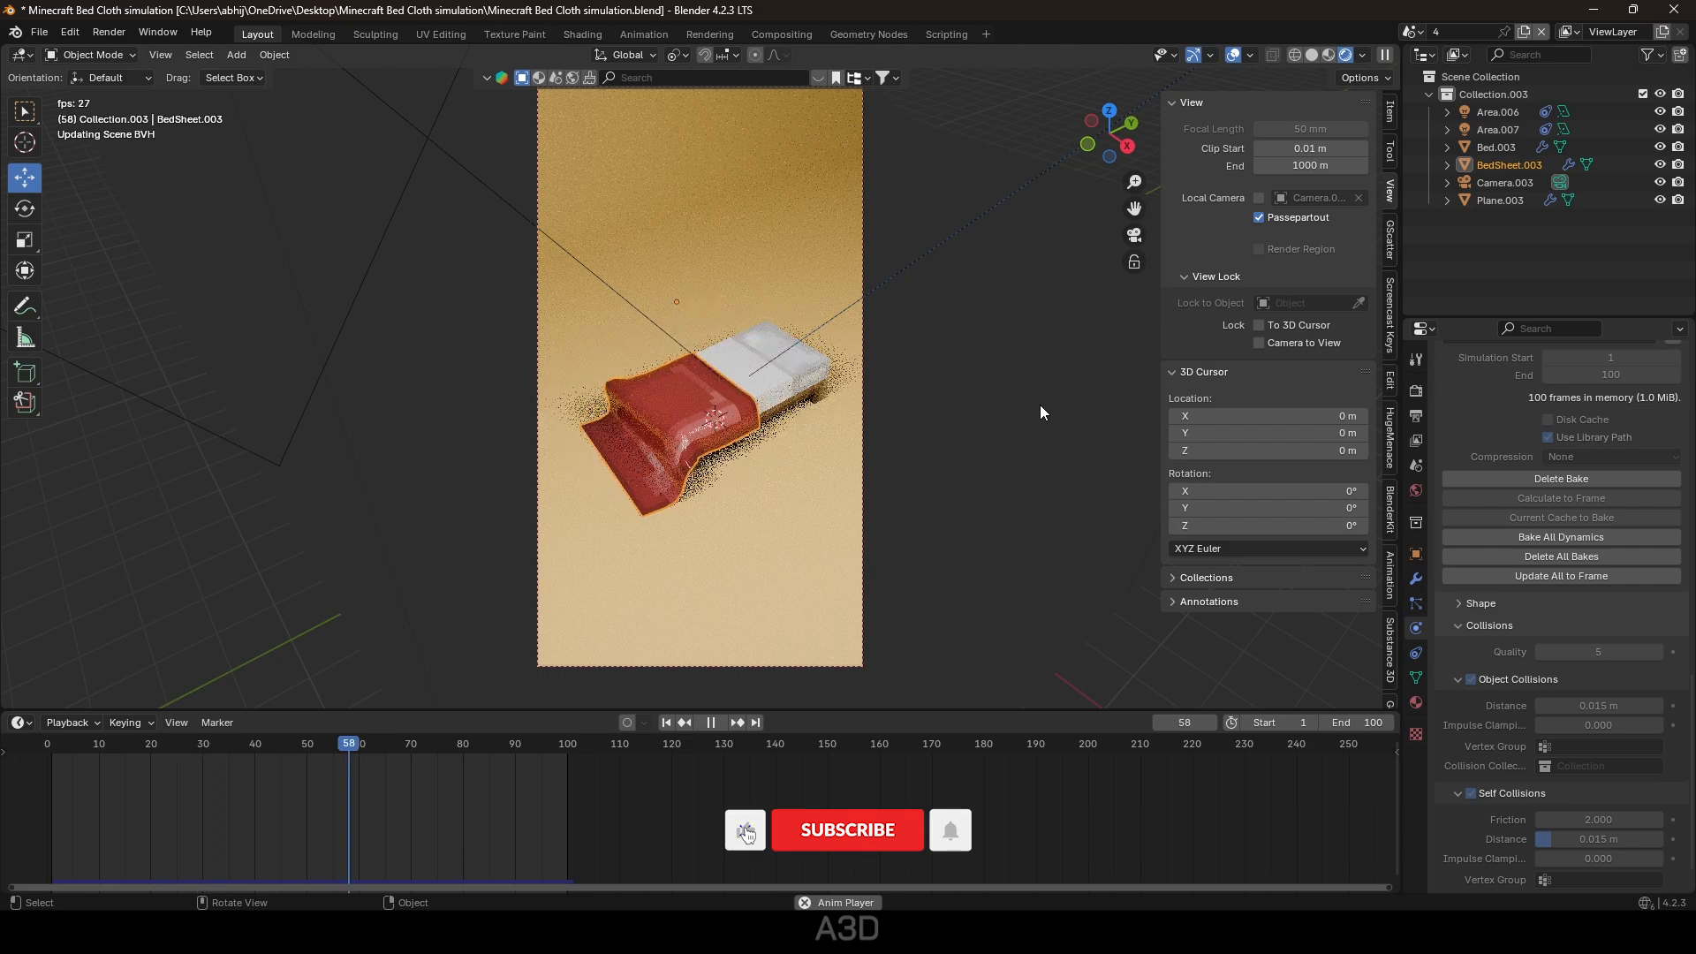
pyautogui.press('space')
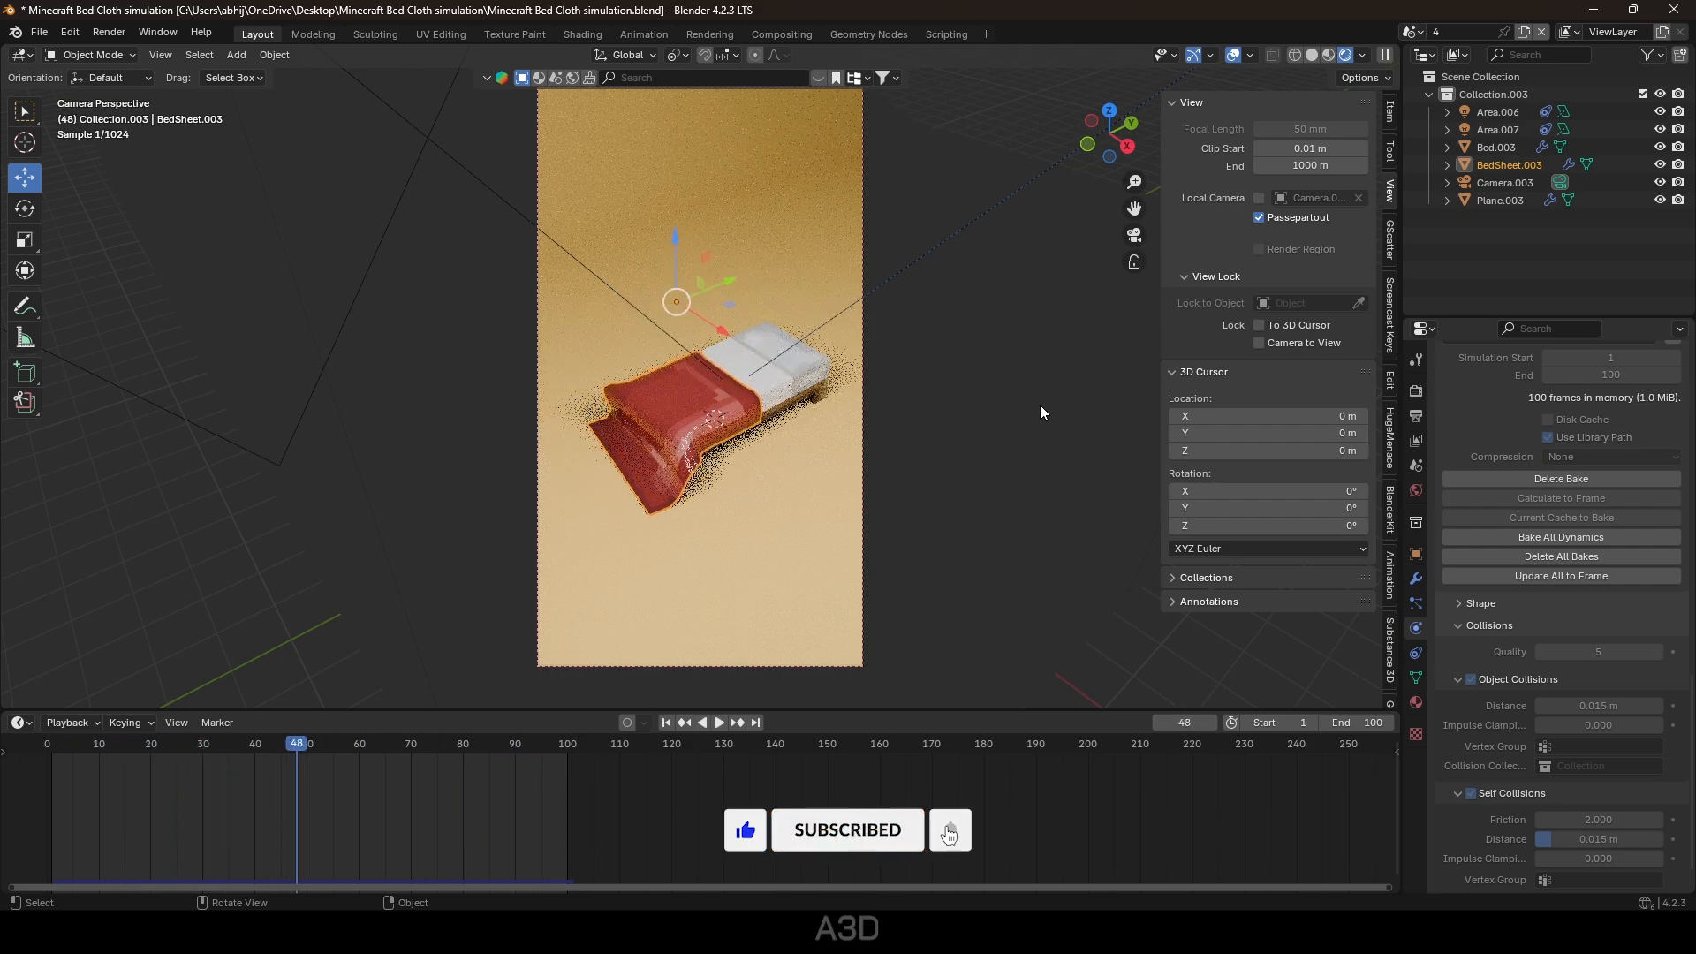
# Raise the bed sheet material's roughness to 0.236 and save the file.
pyautogui.click(1416, 702)
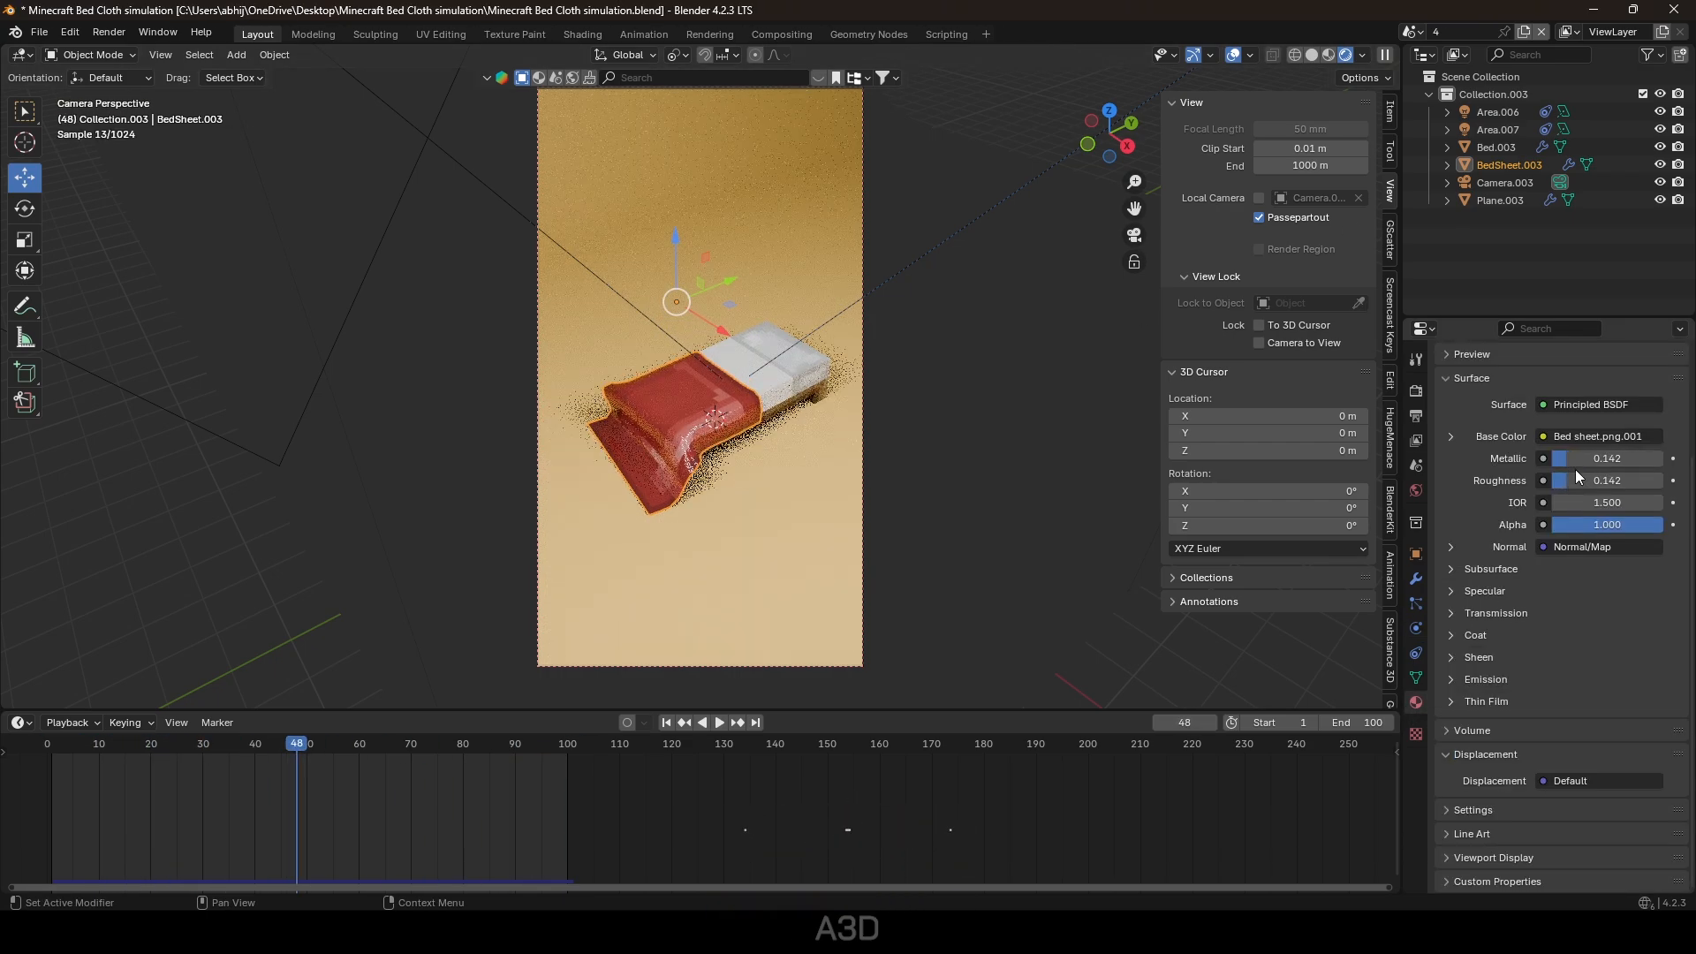
pyautogui.moveTo(1576, 478); pyautogui.dragTo(1587, 479)
pyautogui.hotkey('ctrl', 's')
# Add full-copy scene 5, re-bake the sheet's cloth drop, and save.
pyautogui.click(1524, 33)
pyautogui.click(1455, 124)
pyautogui.doubleClick(1468, 34)
pyautogui.write('5')
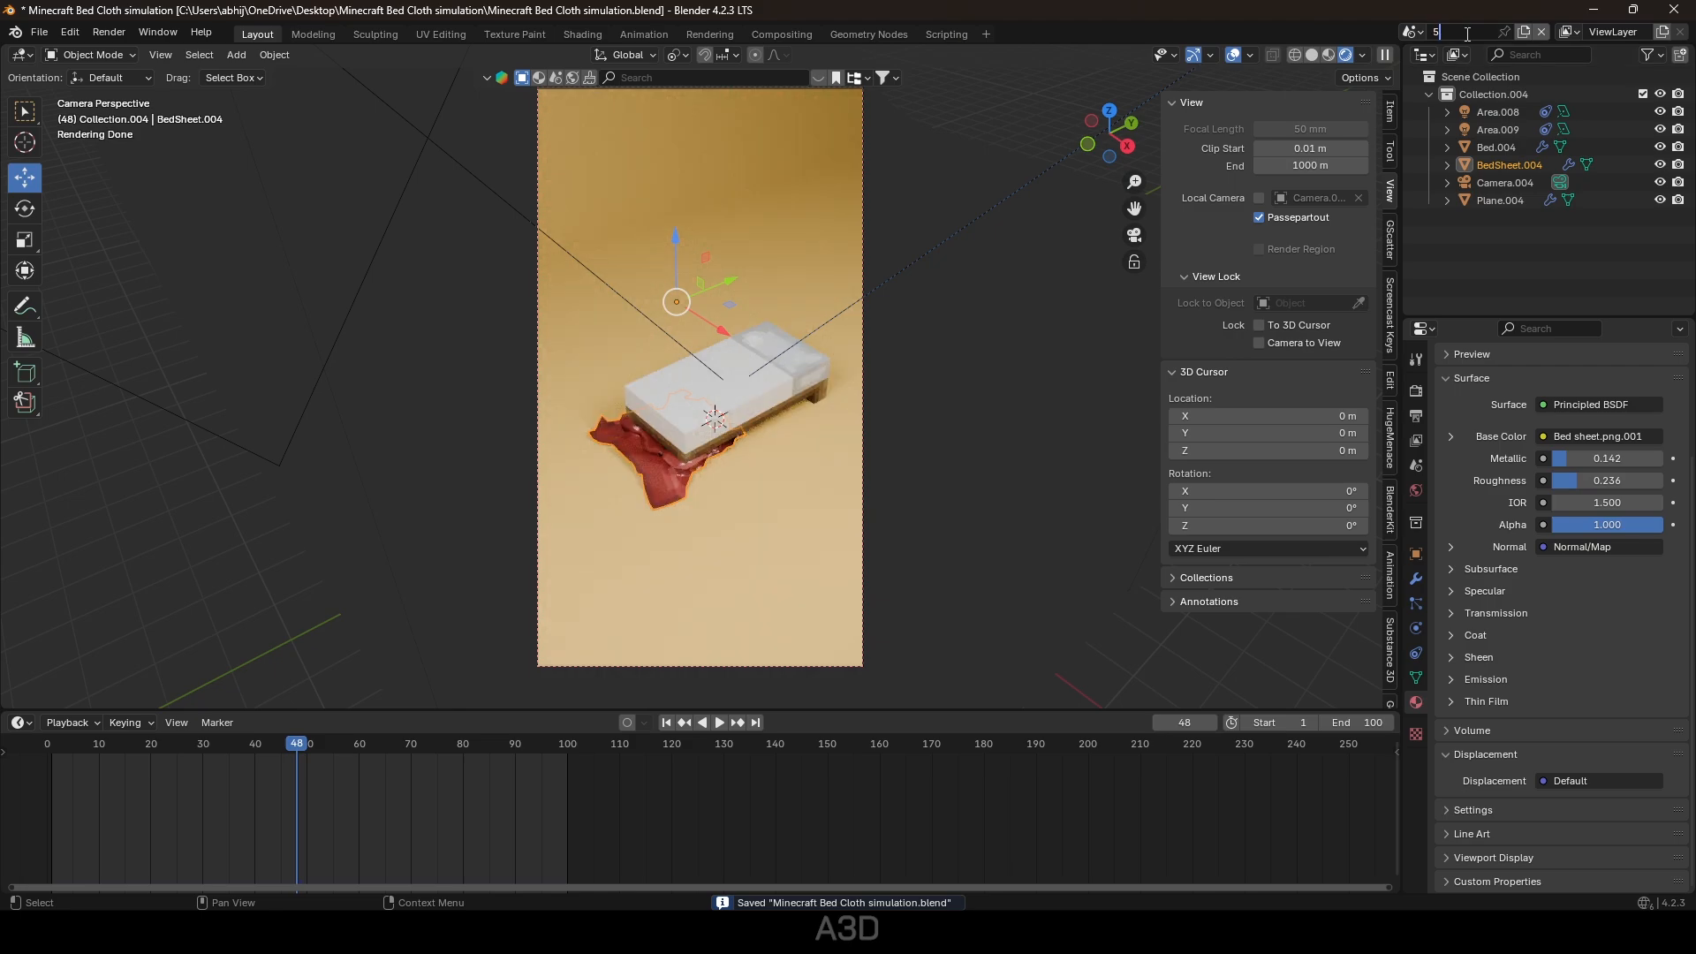
pyautogui.press('Return')
pyautogui.hotkey('shift', 'Left')
pyautogui.click(1416, 628)
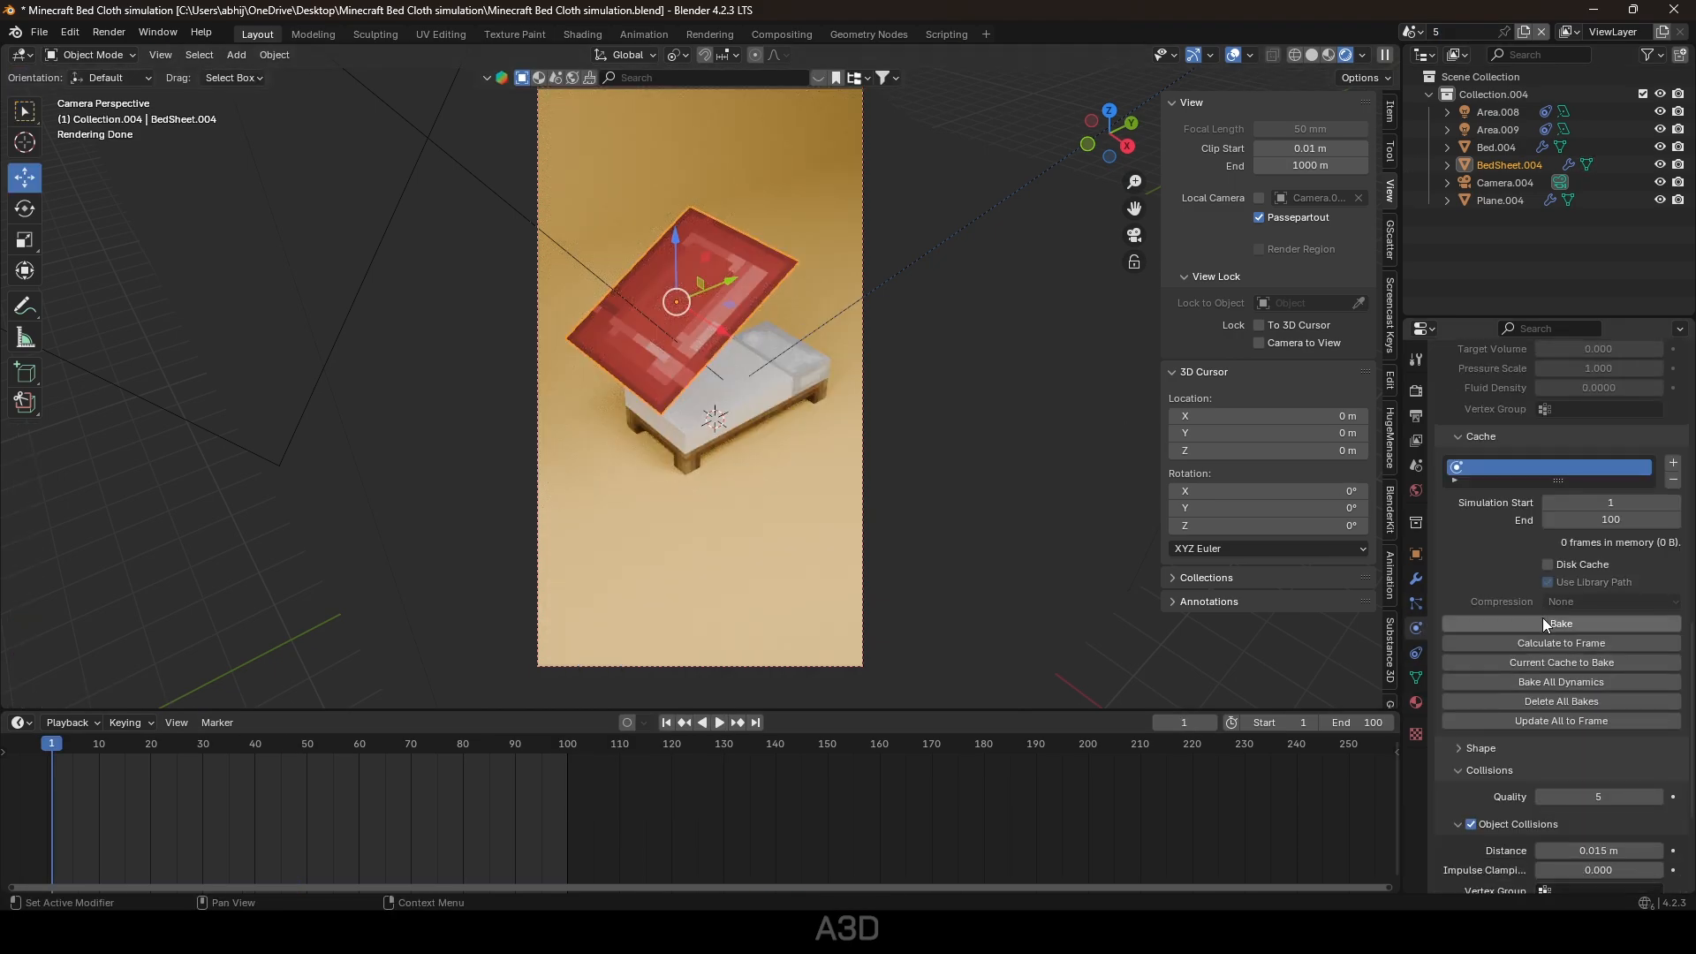
pyautogui.click(1543, 623)
pyautogui.press('space')
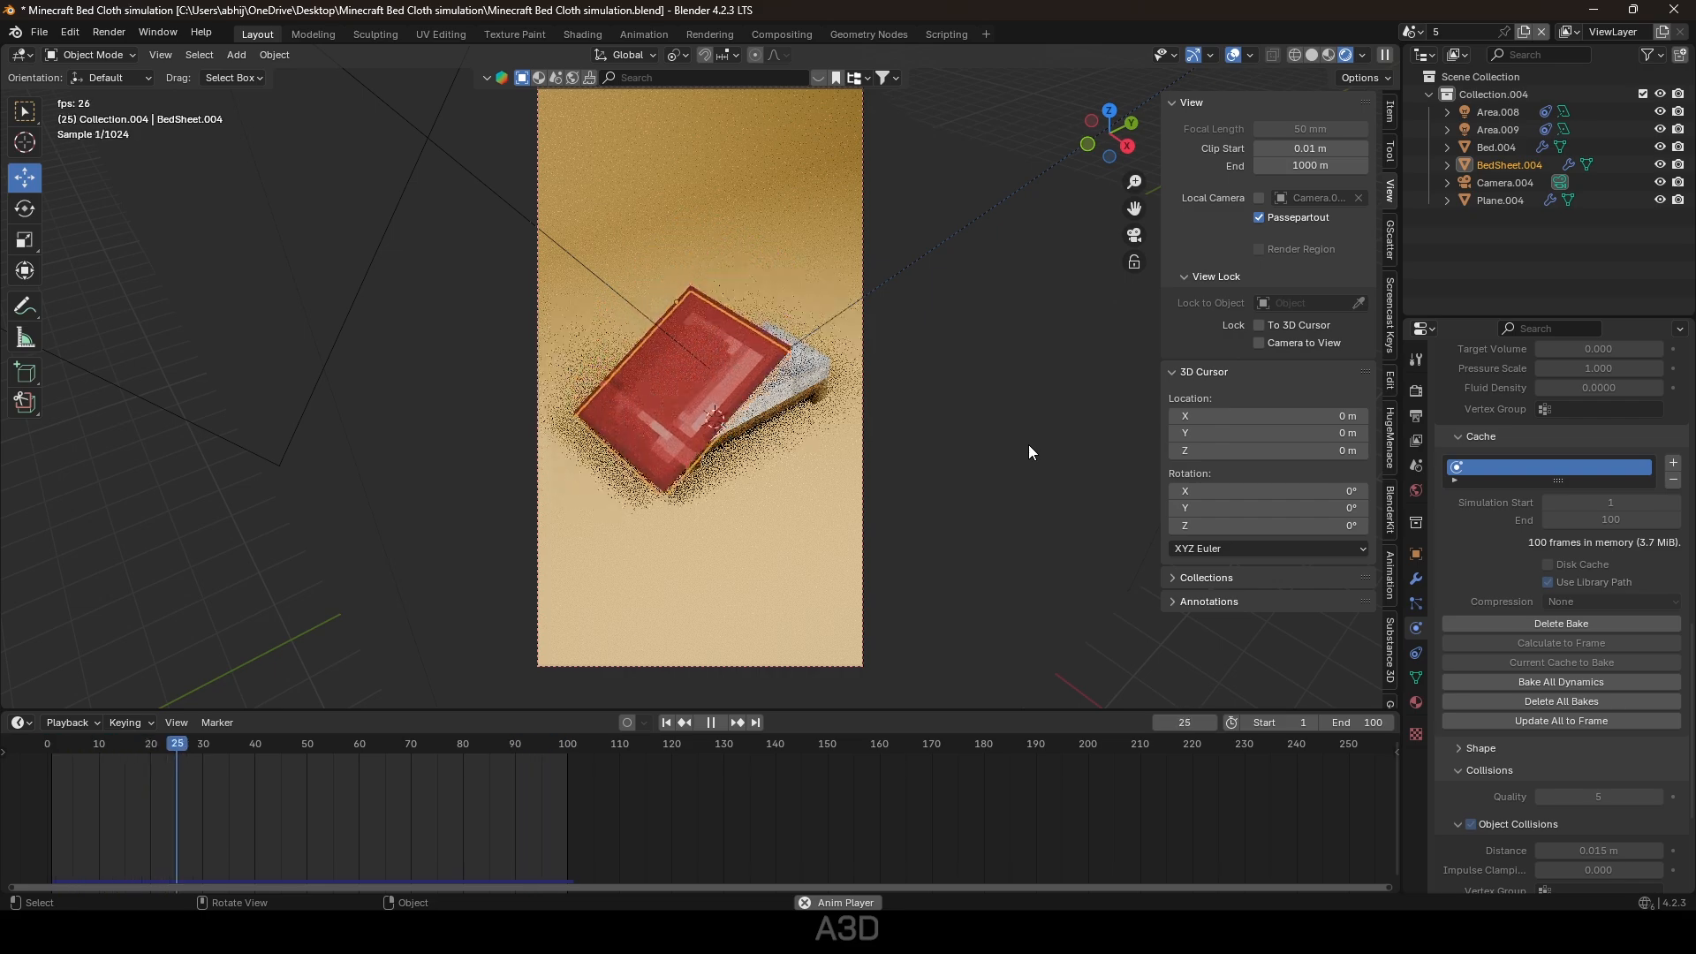
pyautogui.press('space')
pyautogui.hotkey('ctrl', 's')
# Make another full scene copy and show mesh statistics in the viewport overlays.
pyautogui.click(1524, 33)
pyautogui.click(1453, 124)
pyautogui.click(670, 723)
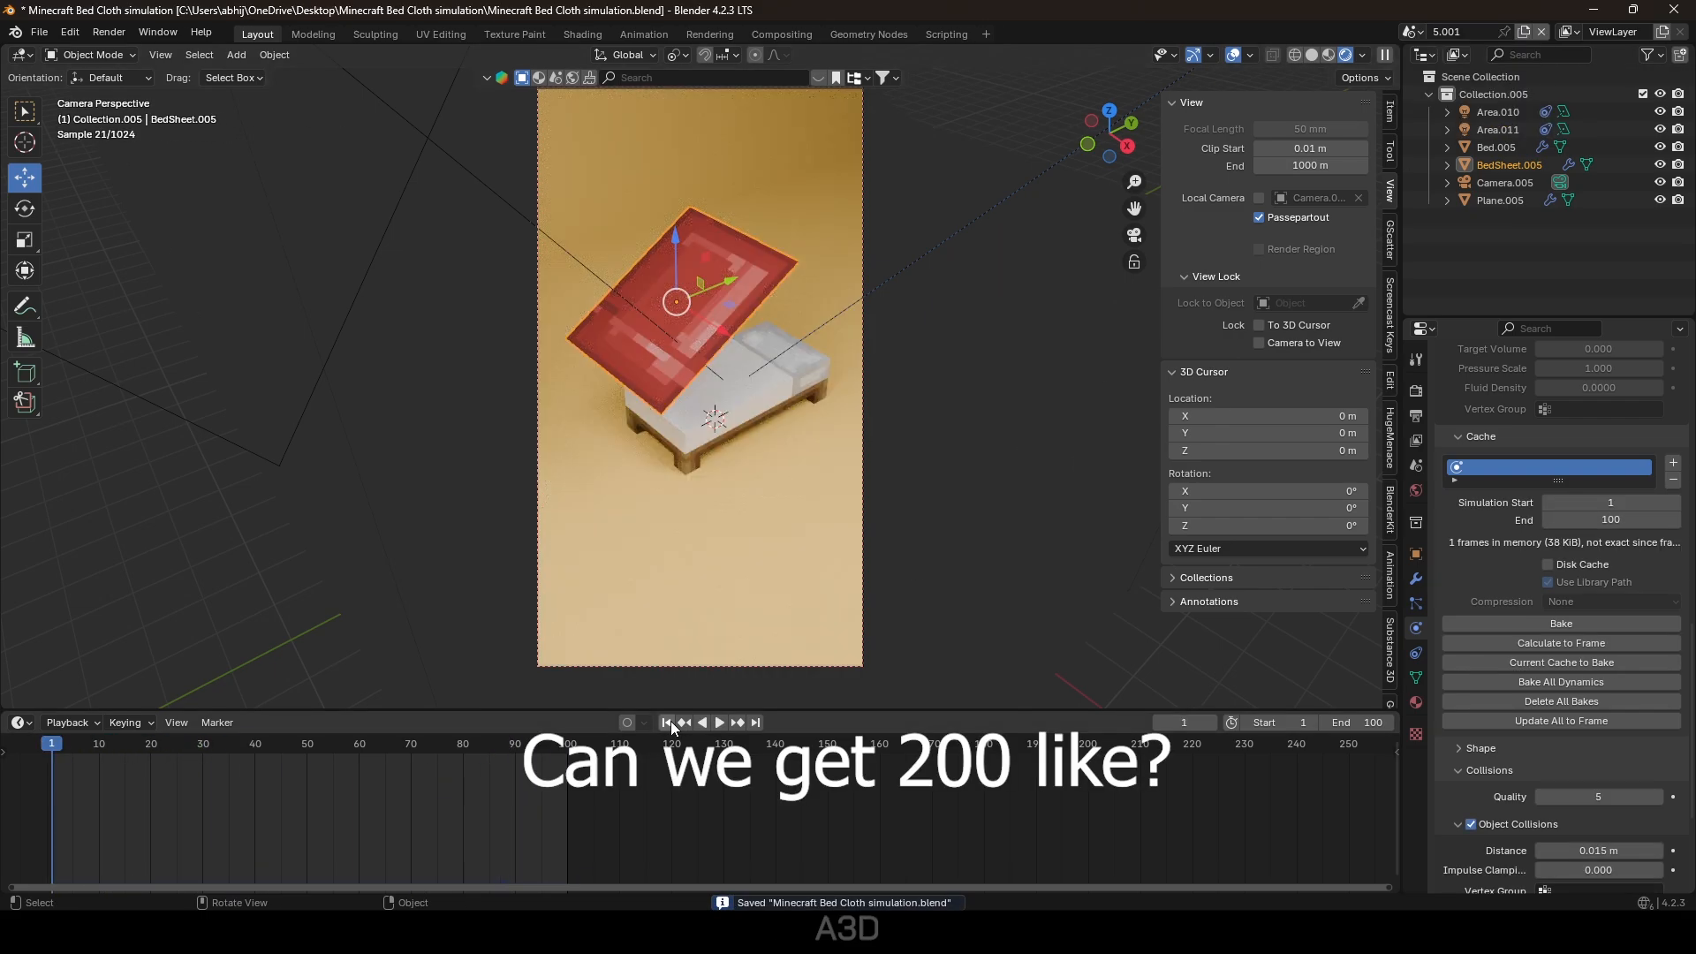
pyautogui.click(1211, 54)
pyautogui.click(1251, 56)
pyautogui.click(1272, 162)
pyautogui.click(199, 591)
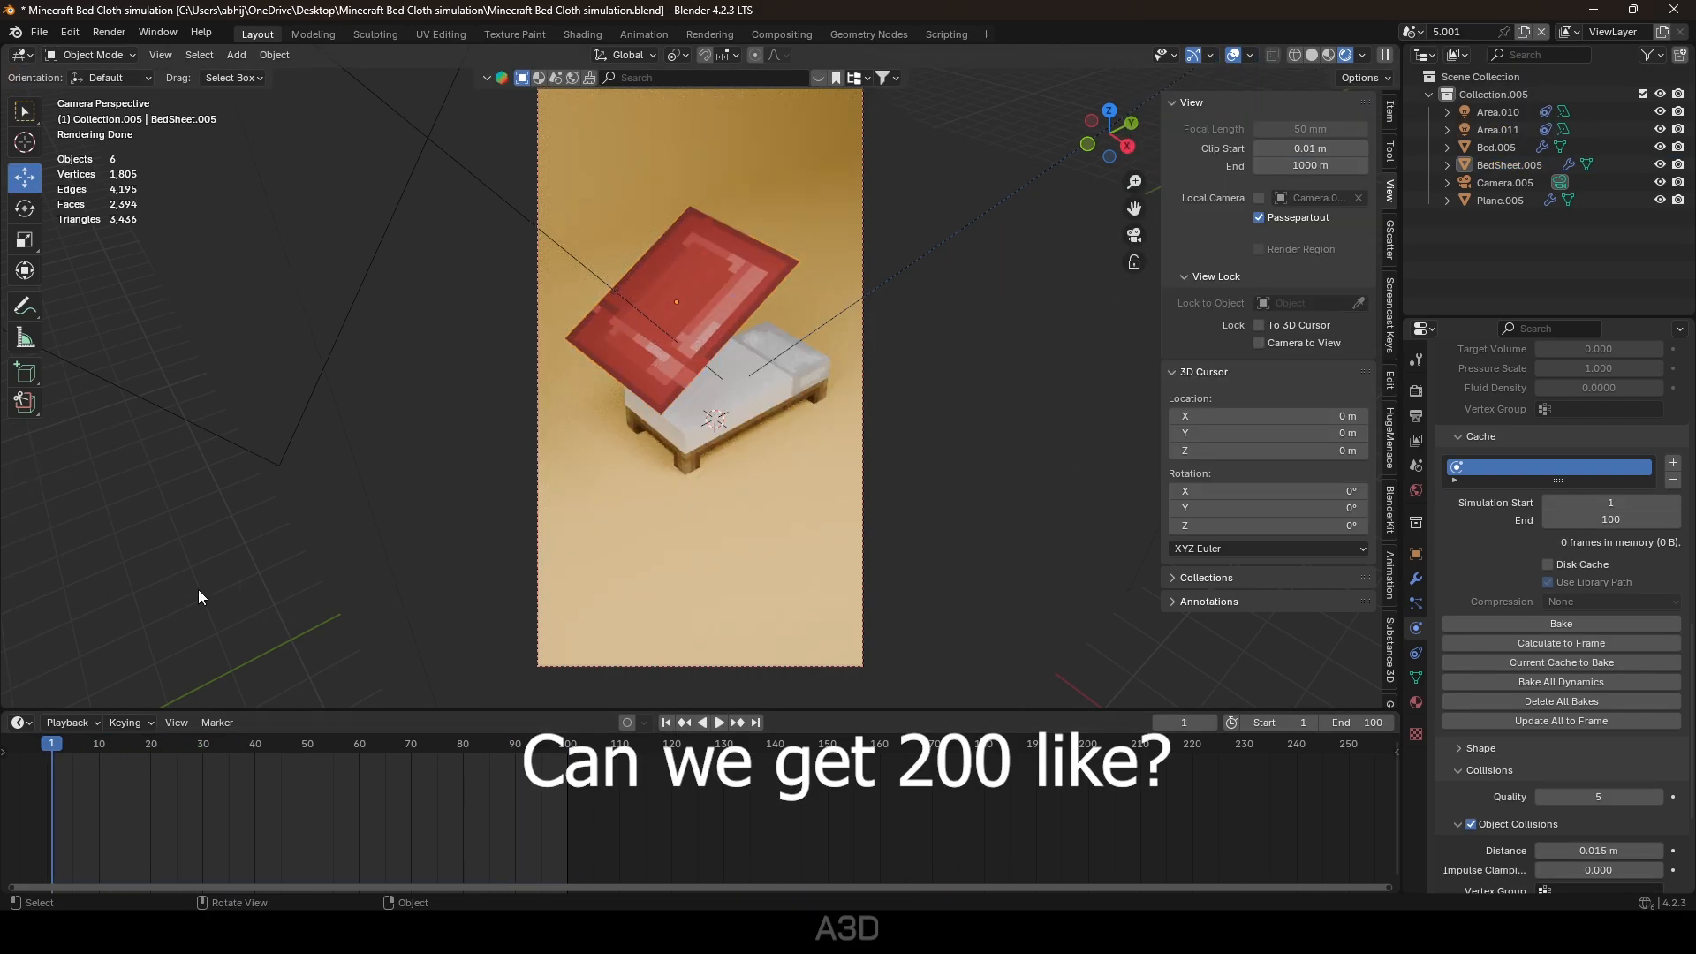
pyautogui.click(687, 325)
# Subdivide and re-bake the sheet, save, name the scene 6, and full-copy it.
pyautogui.press('Tab')
pyautogui.rightClick(687, 326)
pyautogui.click(687, 326)
pyautogui.press('Tab')
pyautogui.click(1493, 622)
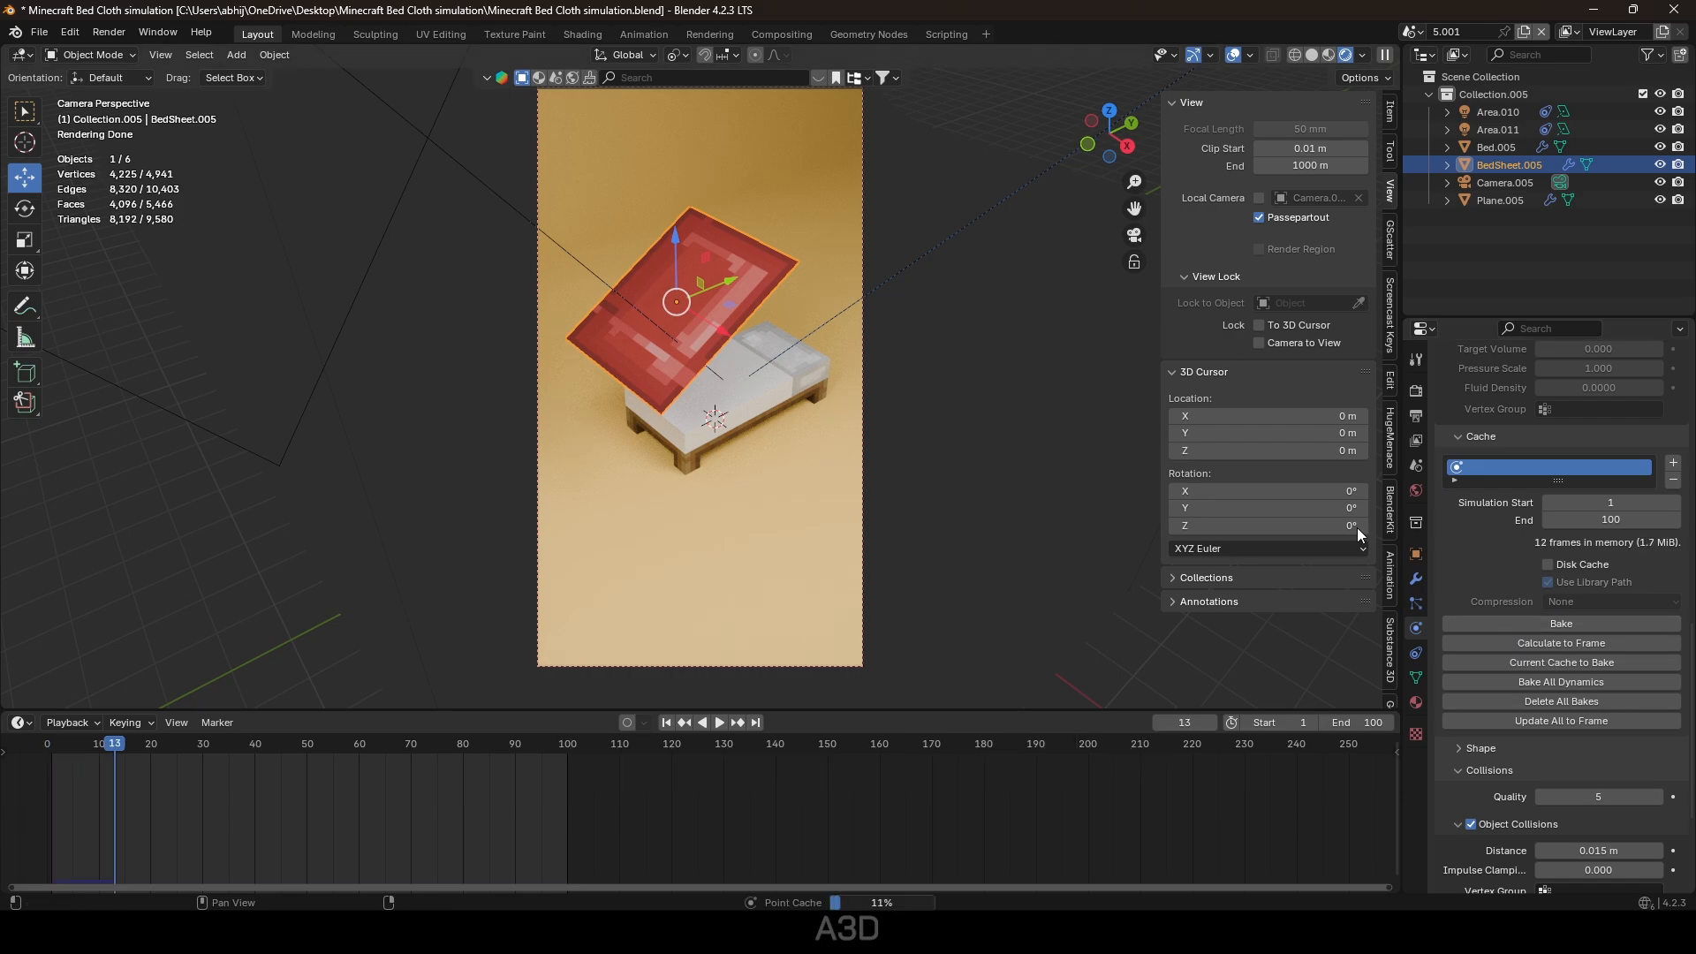
pyautogui.press('space')
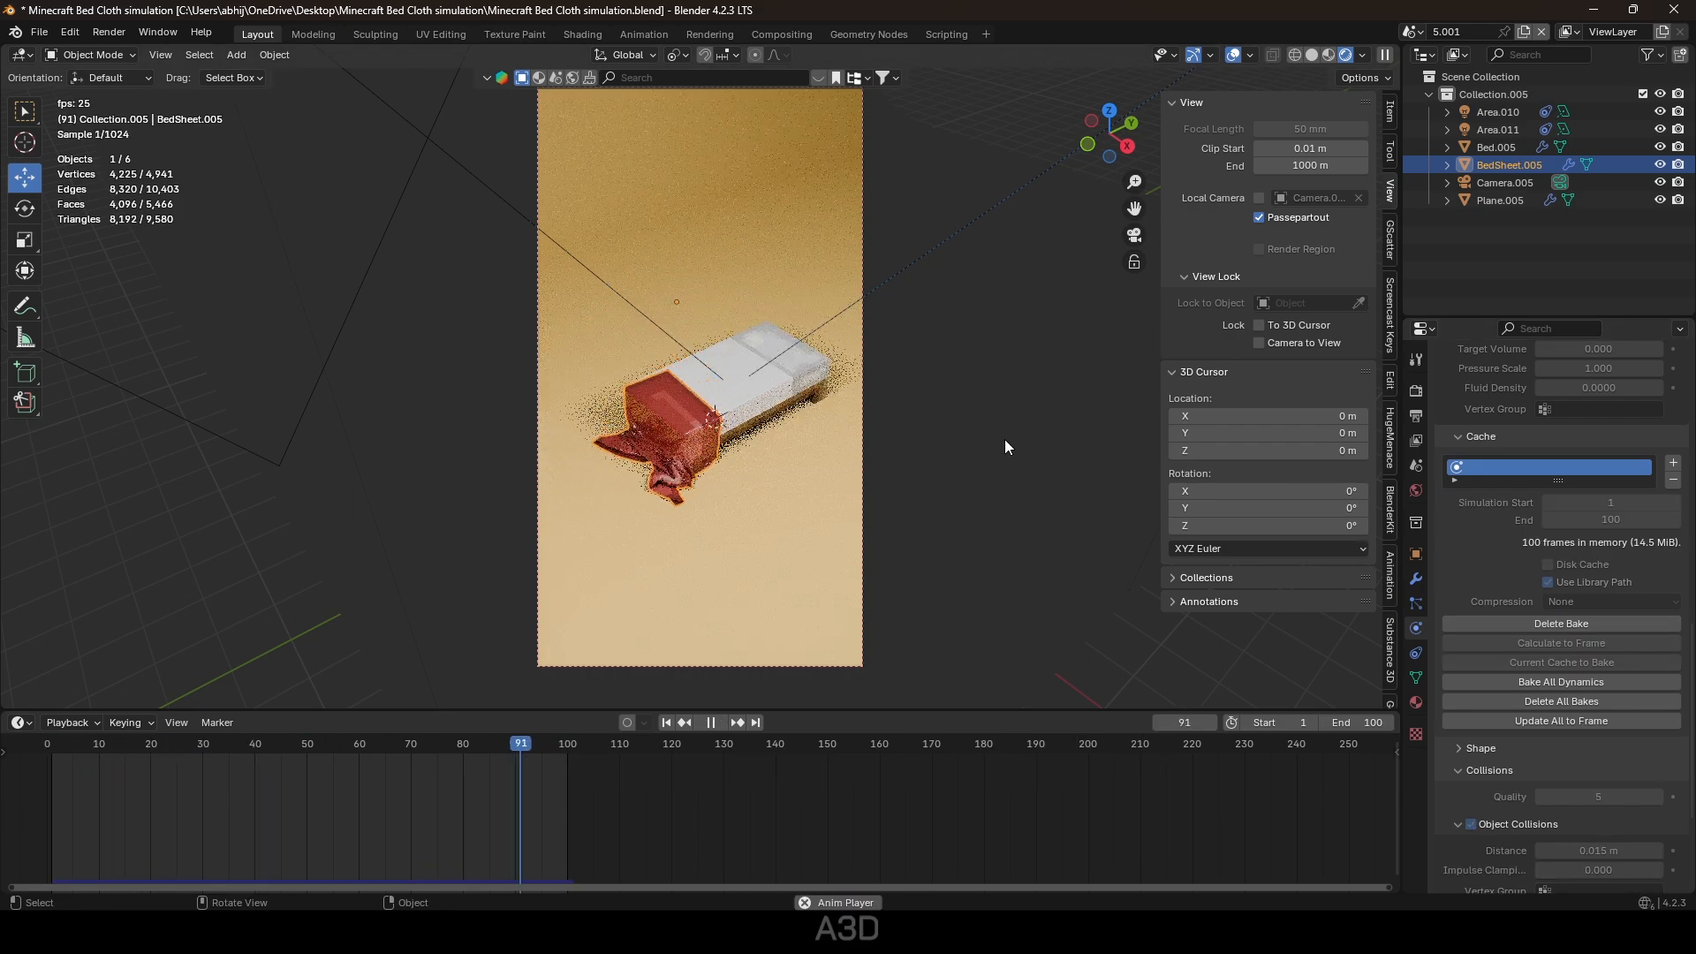
pyautogui.press('Escape')
pyautogui.hotkey('ctrl', 's')
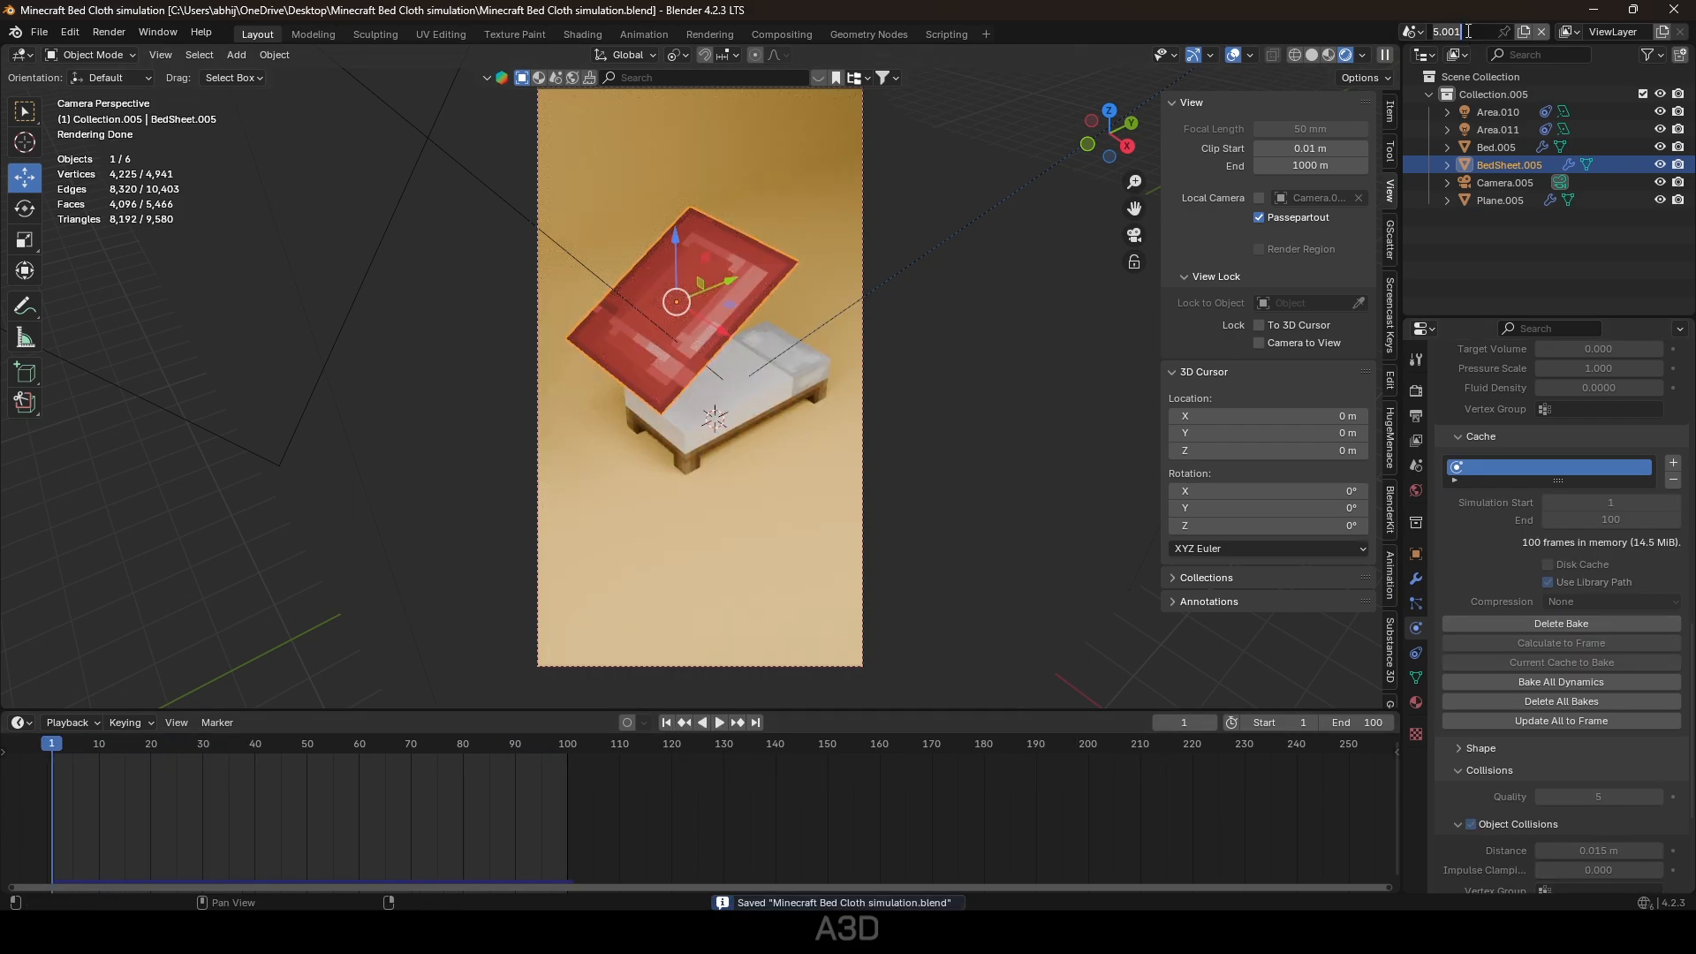
pyautogui.write('6')
pyautogui.press('Return')
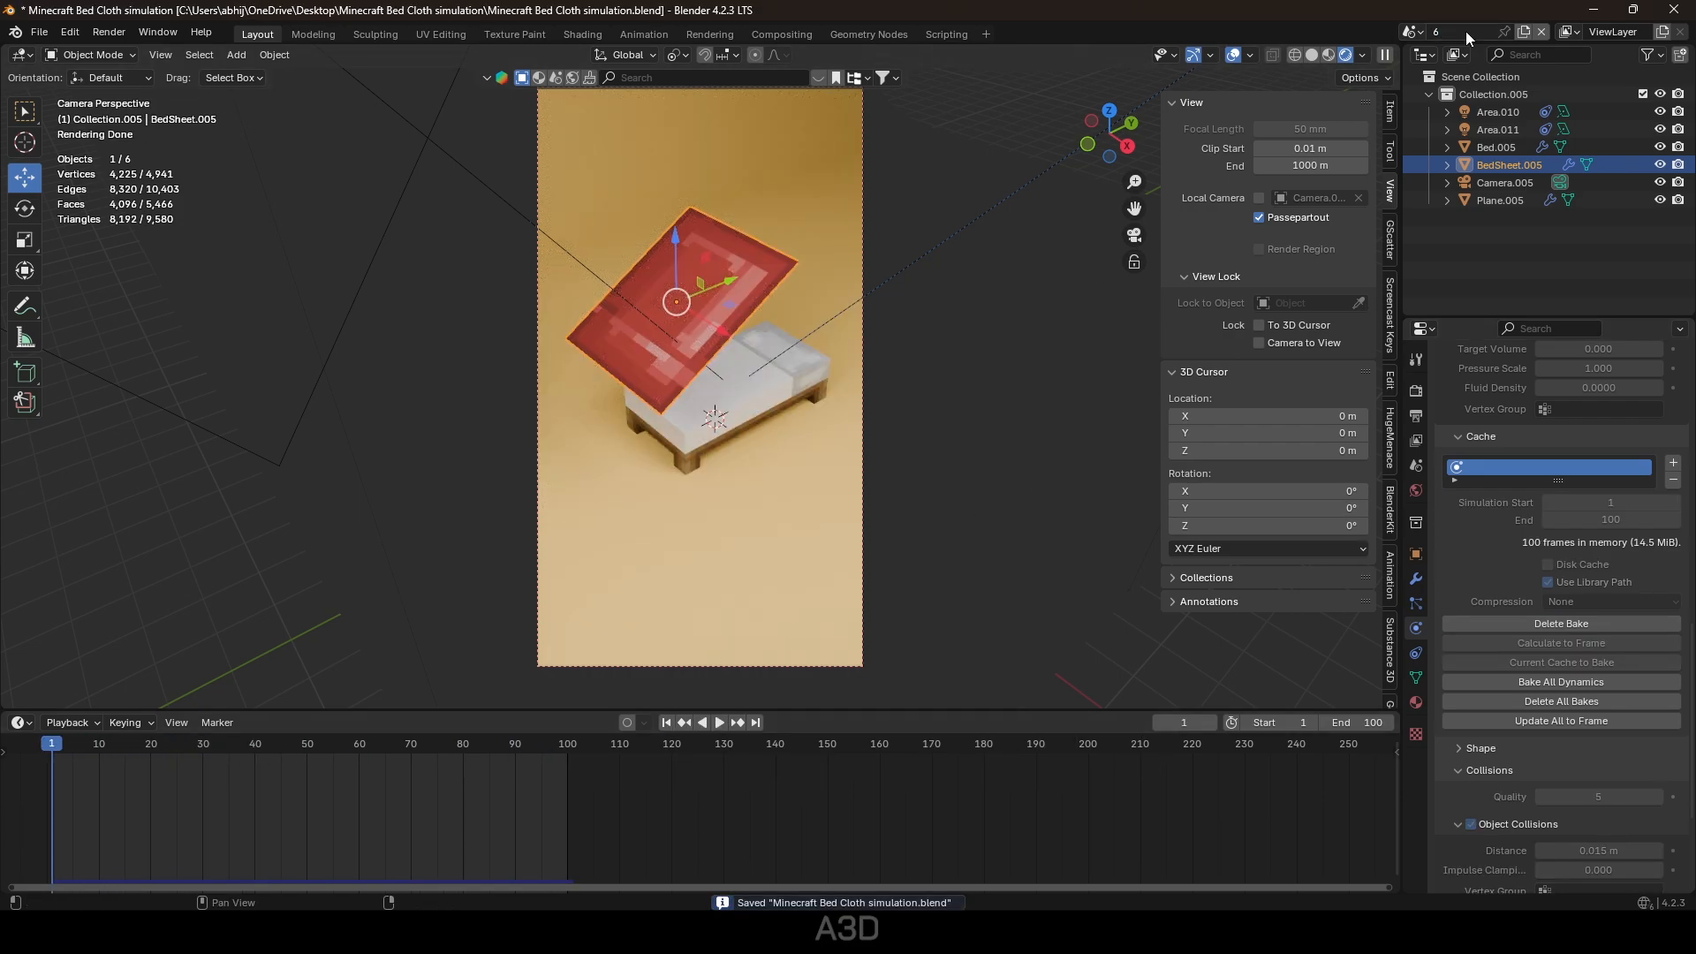
pyautogui.click(1521, 29)
pyautogui.click(1455, 123)
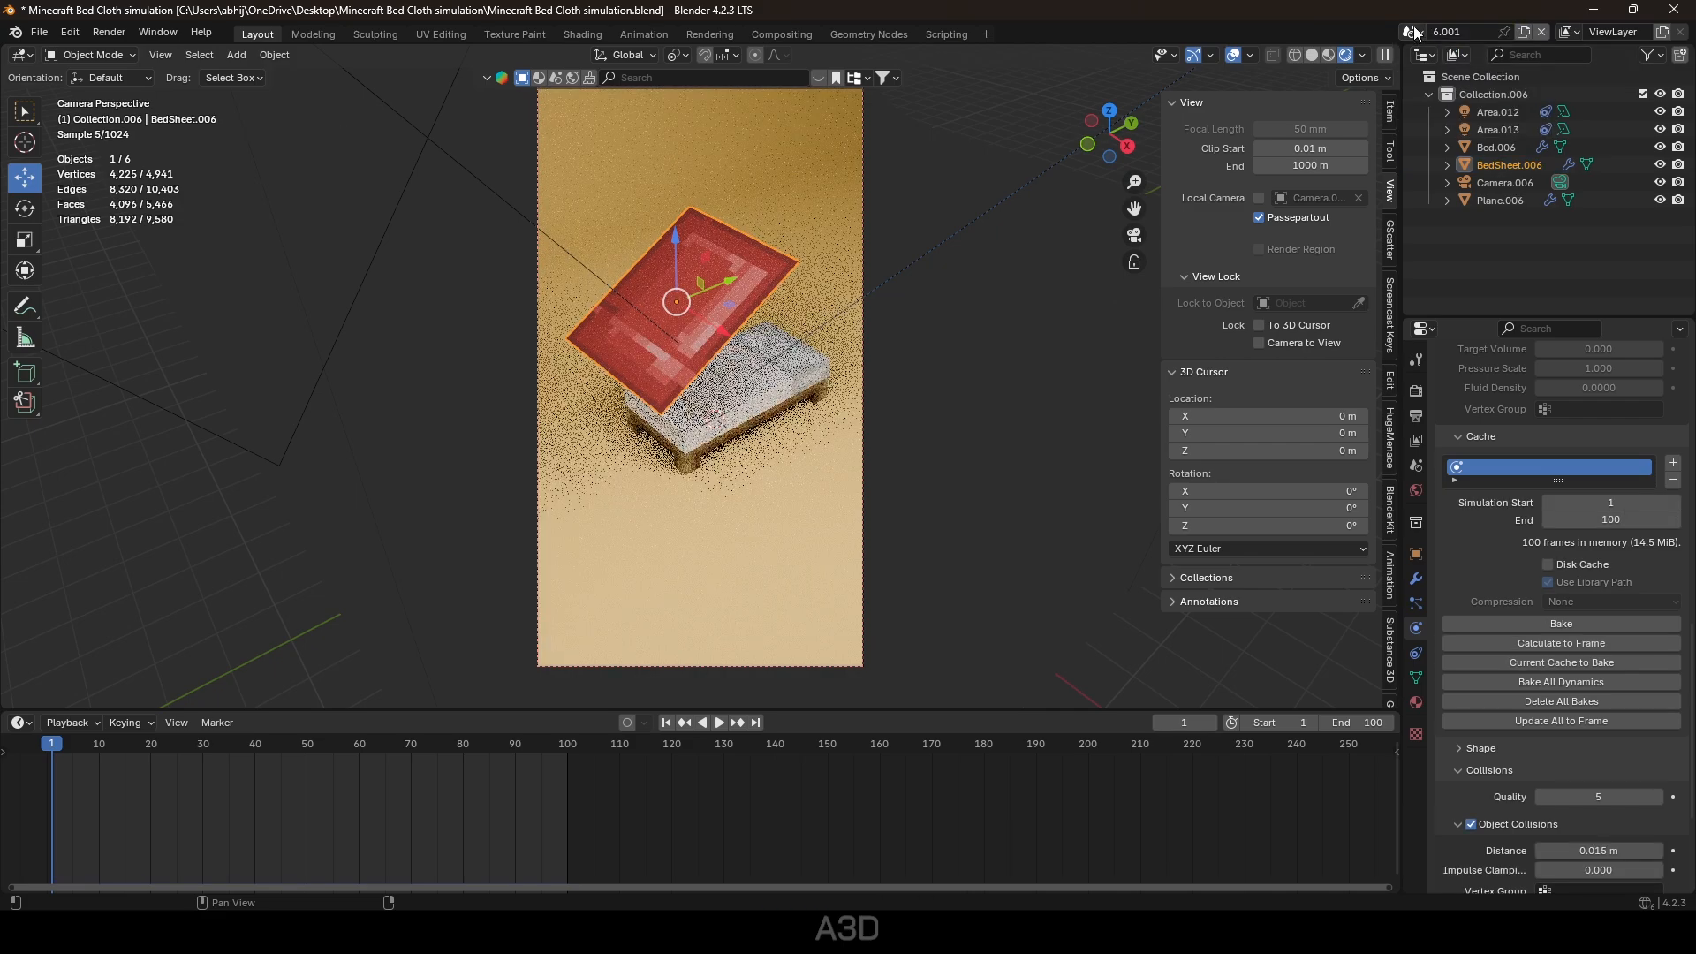
# Name the new scene 7, subdivide its bed sheet again, and save.
pyautogui.press('Return')
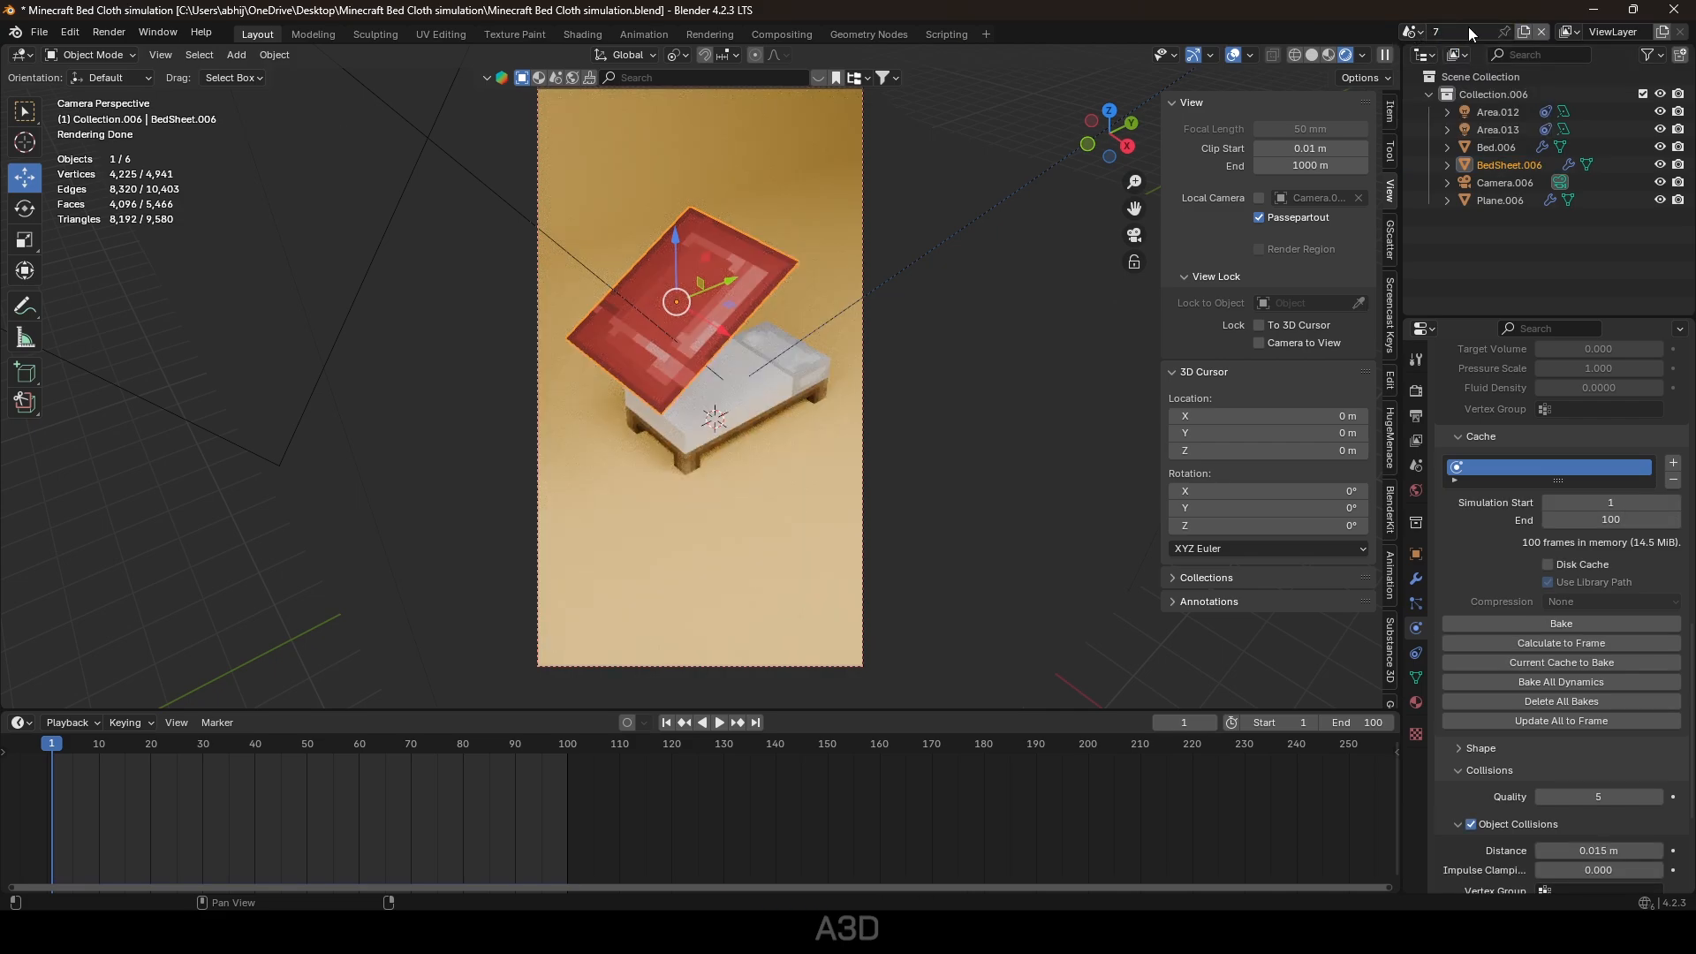
pyautogui.click(744, 280)
pyautogui.press('Tab')
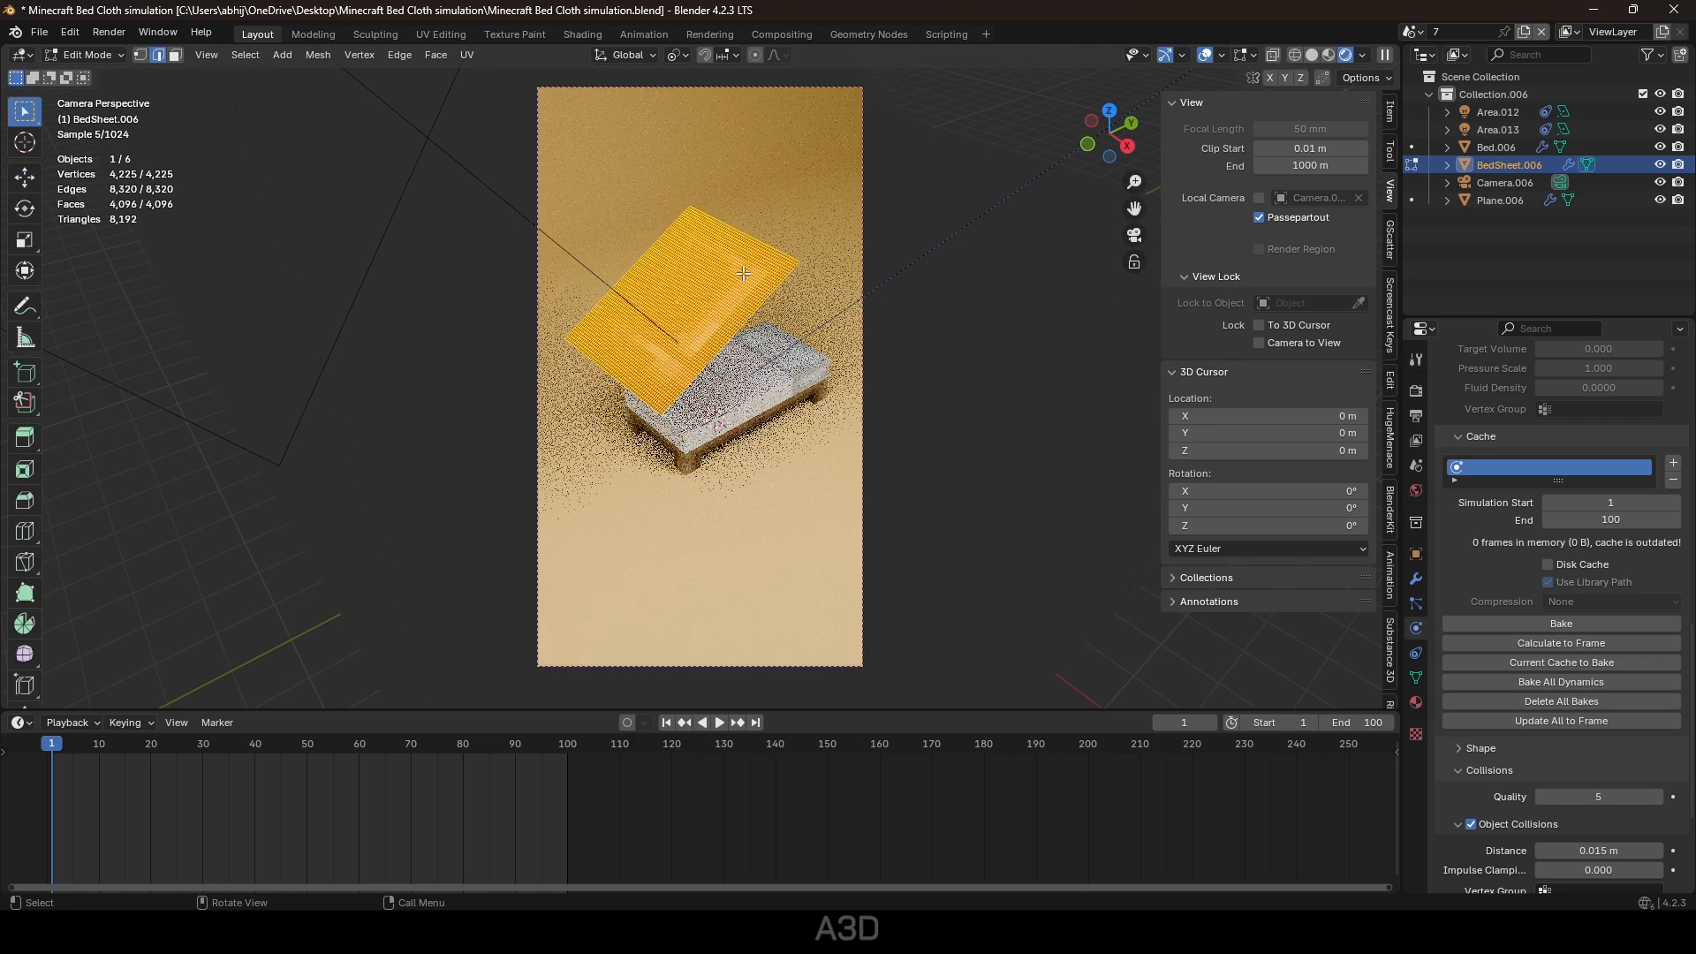
pyautogui.rightClick(748, 284)
pyautogui.click(689, 273)
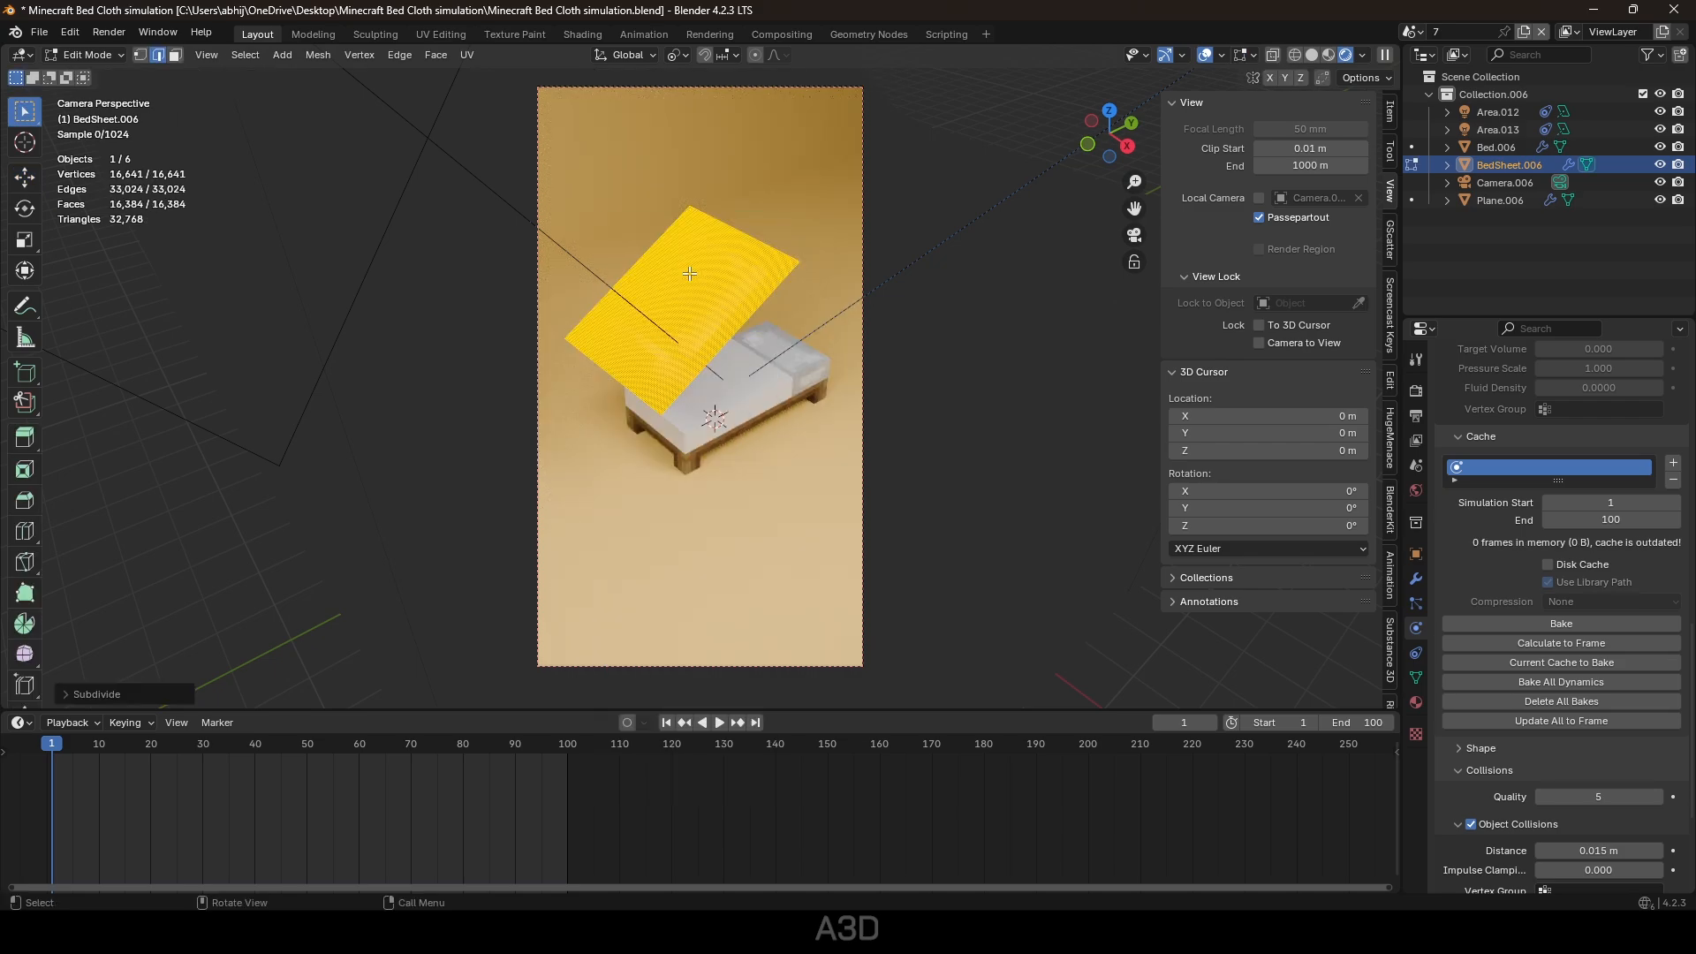
pyautogui.press('Tab')
pyautogui.hotkey('ctrl', 's')
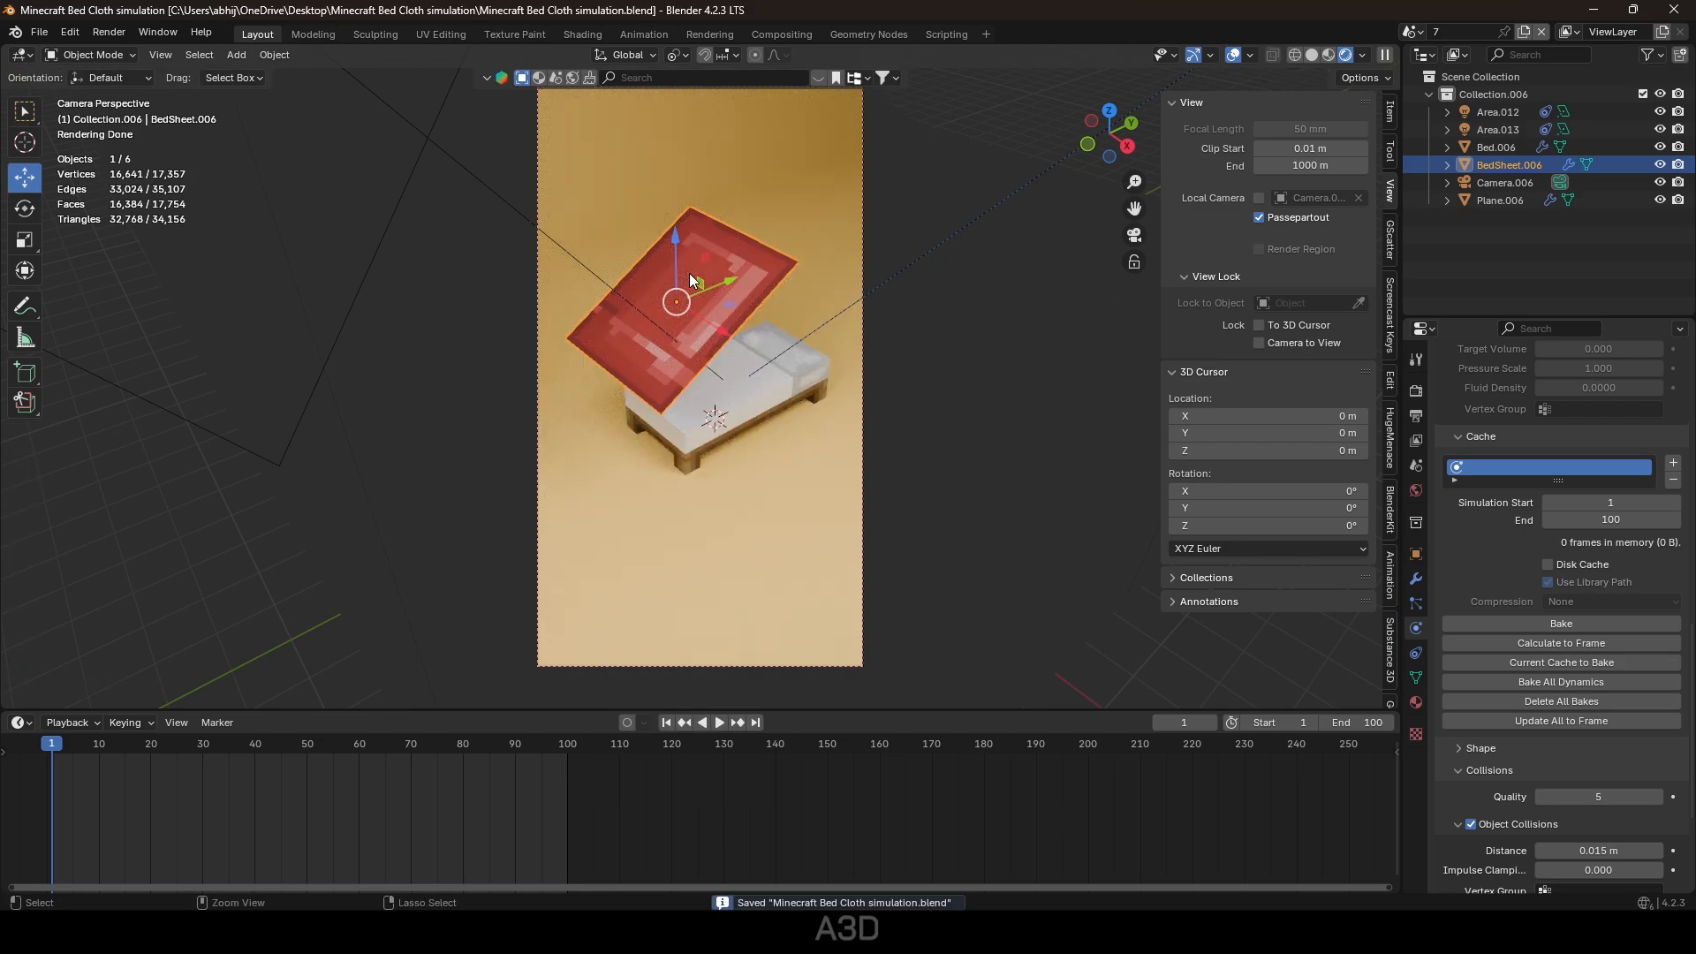
# Set cloth self-collision distance to 0.001 m, re-bake the drop, and save.
pyautogui.scroll(-5, 1459, 540)
pyautogui.doubleClick(1599, 793)
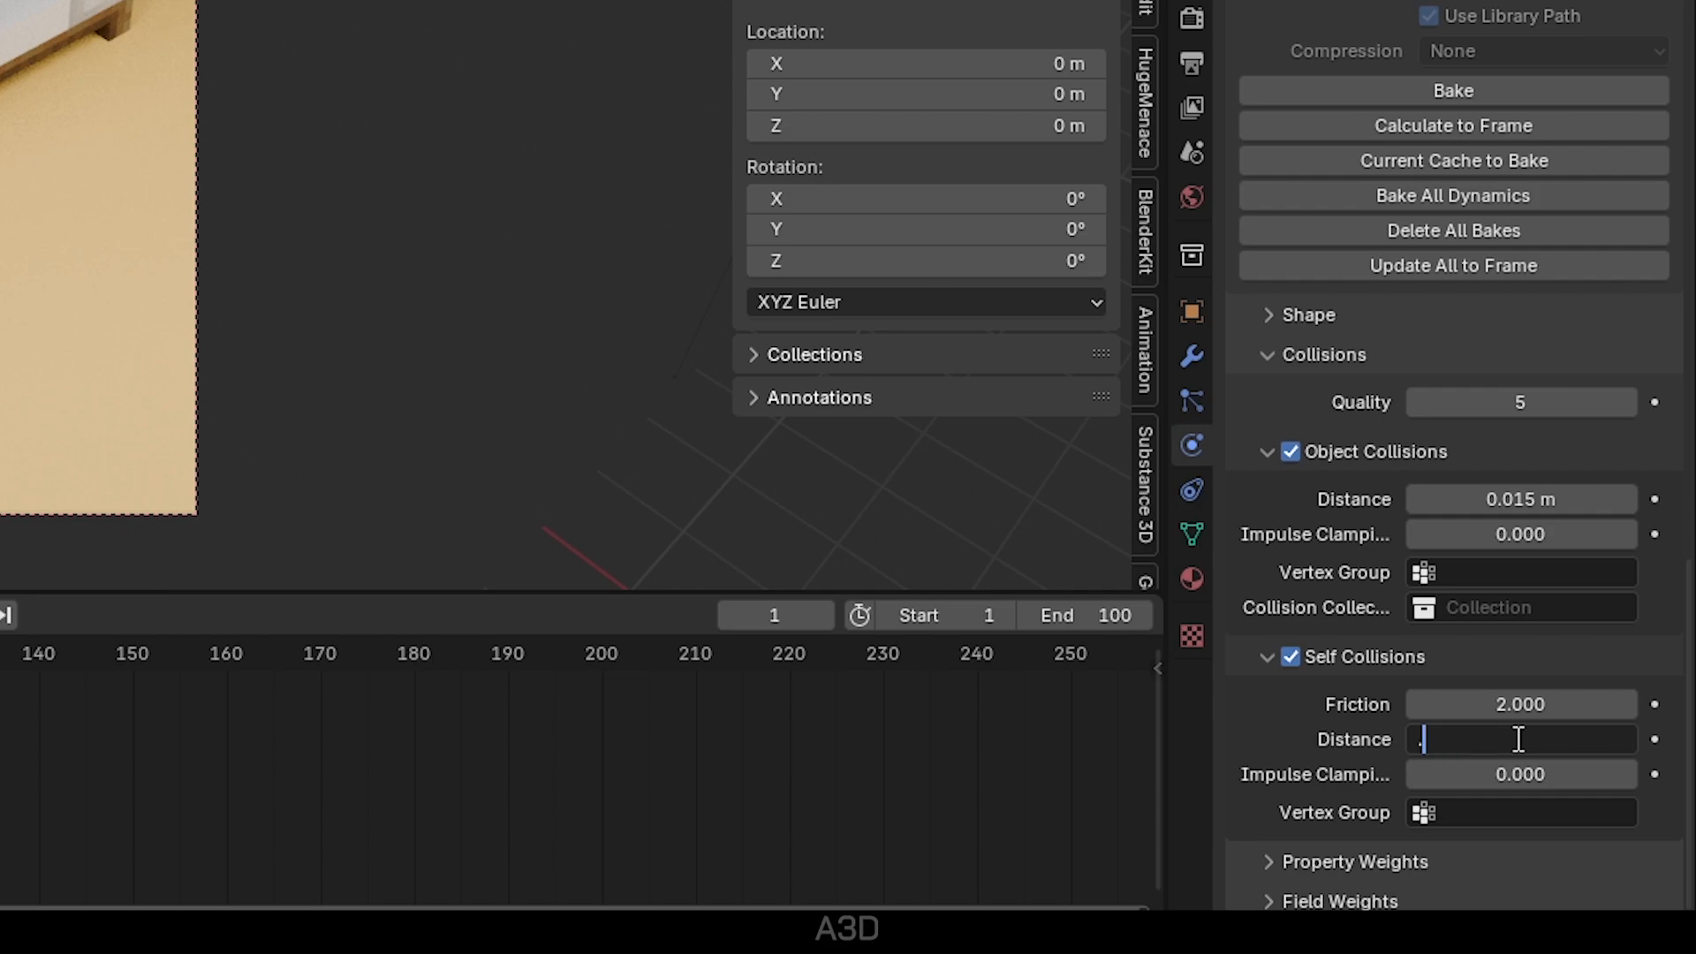
pyautogui.press('Return')
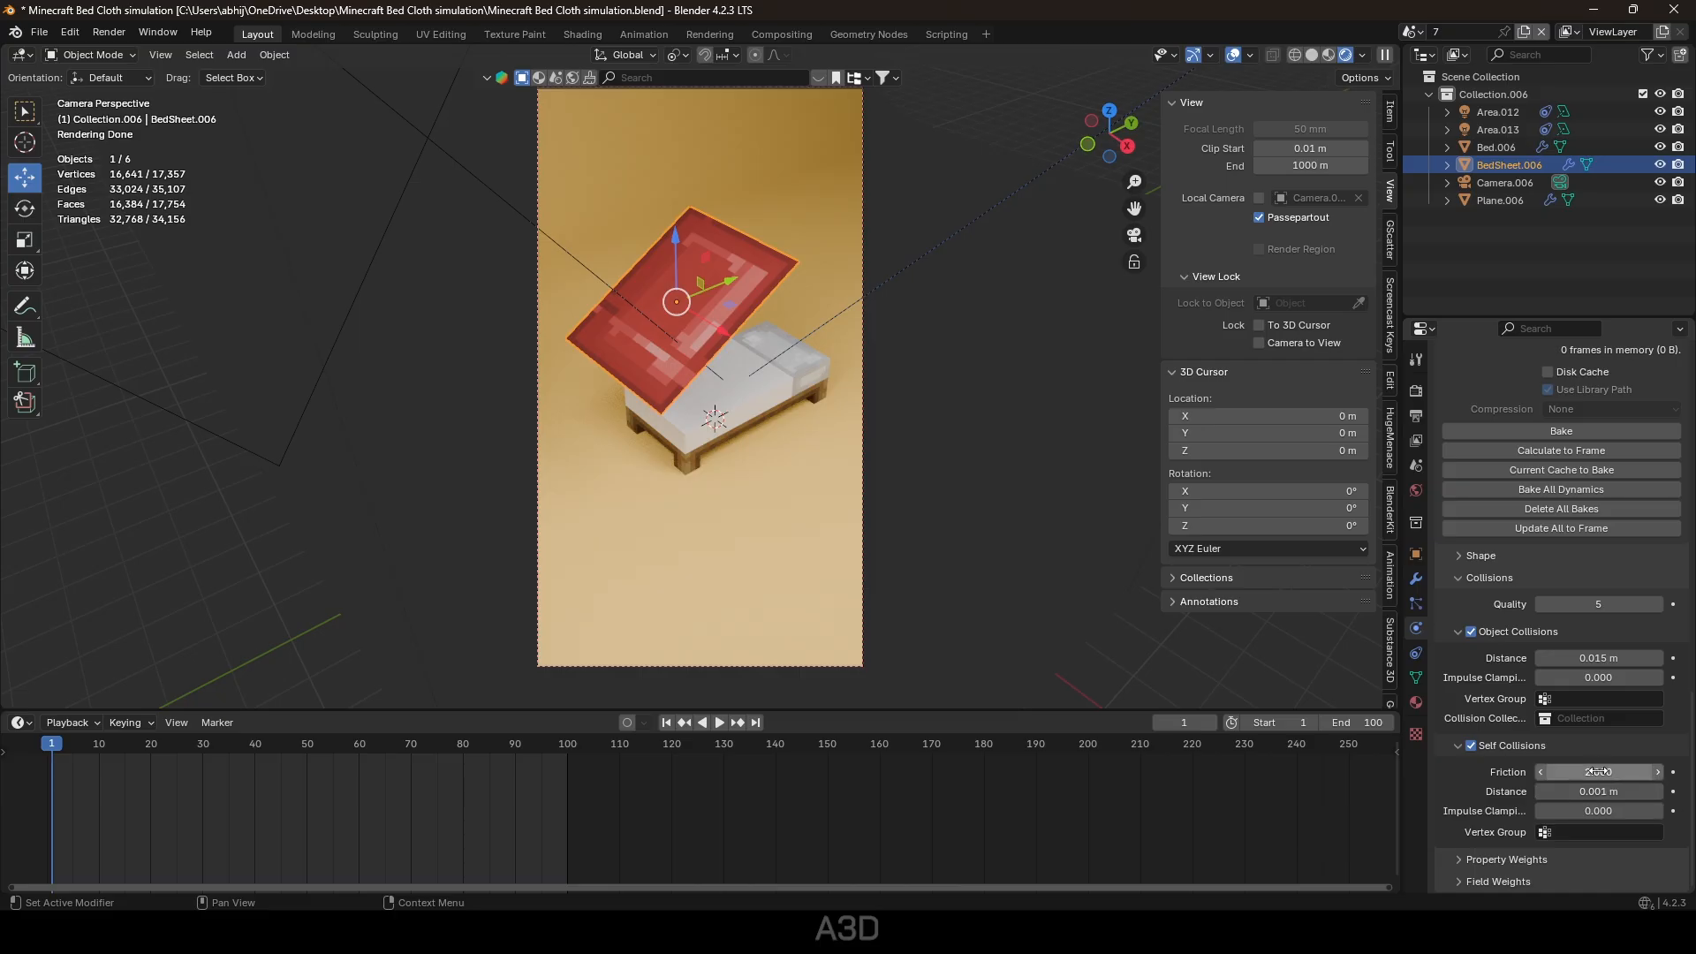
pyautogui.click(1559, 435)
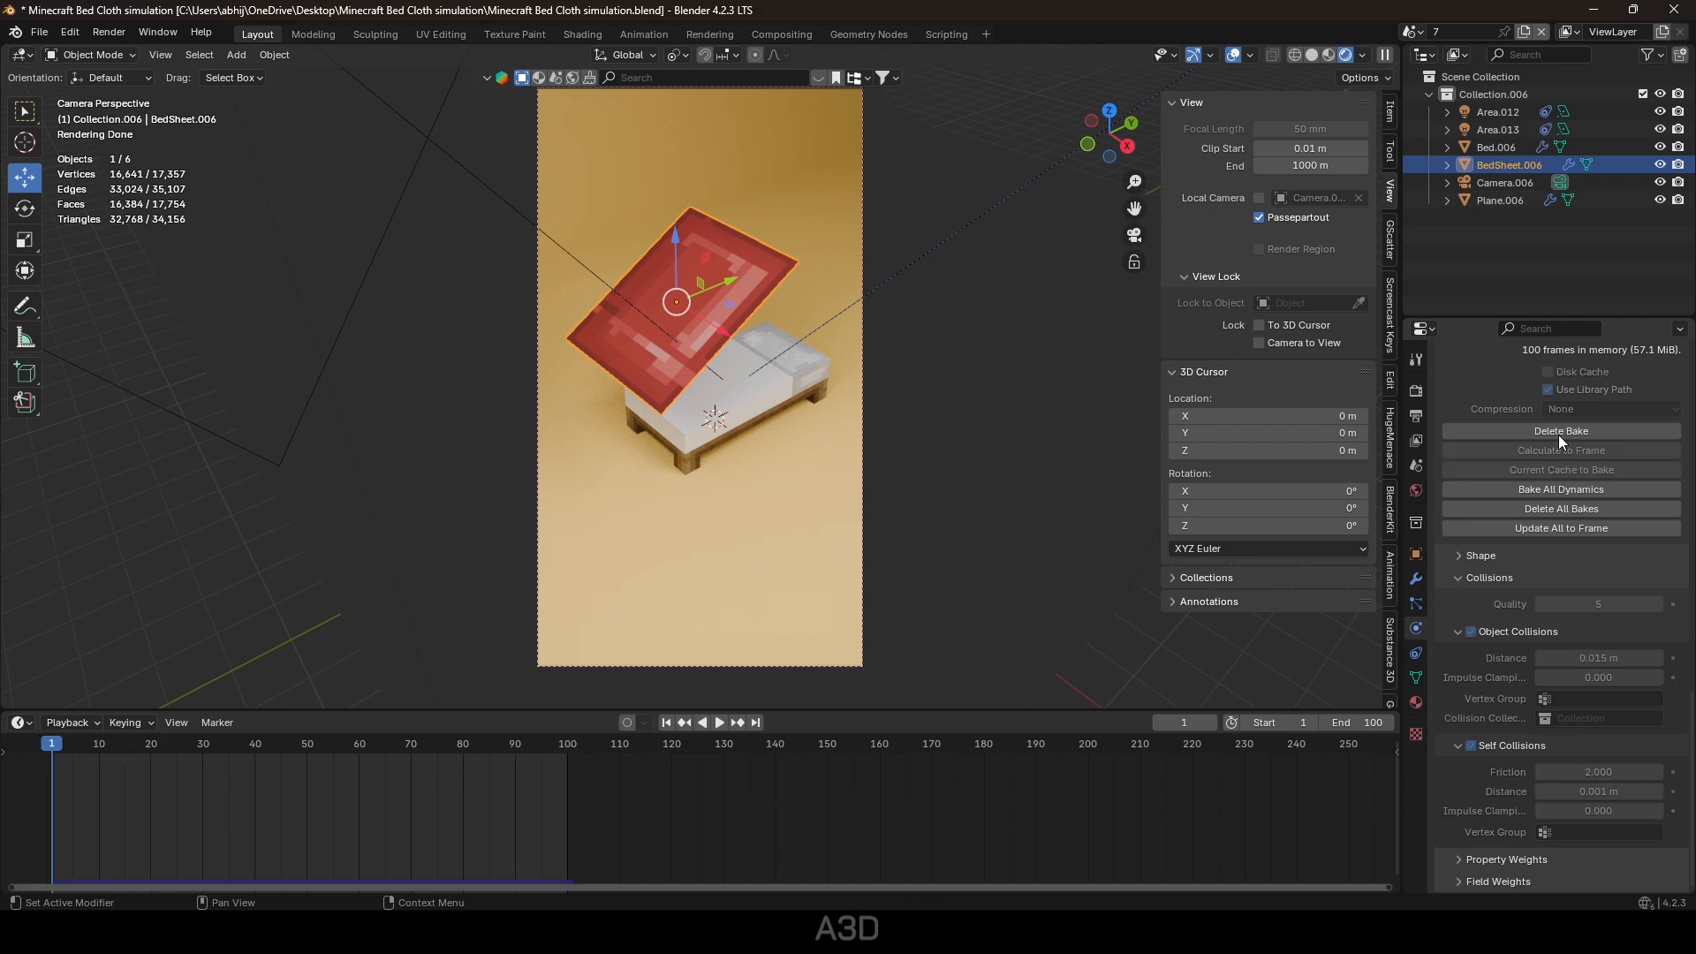
pyautogui.press('space')
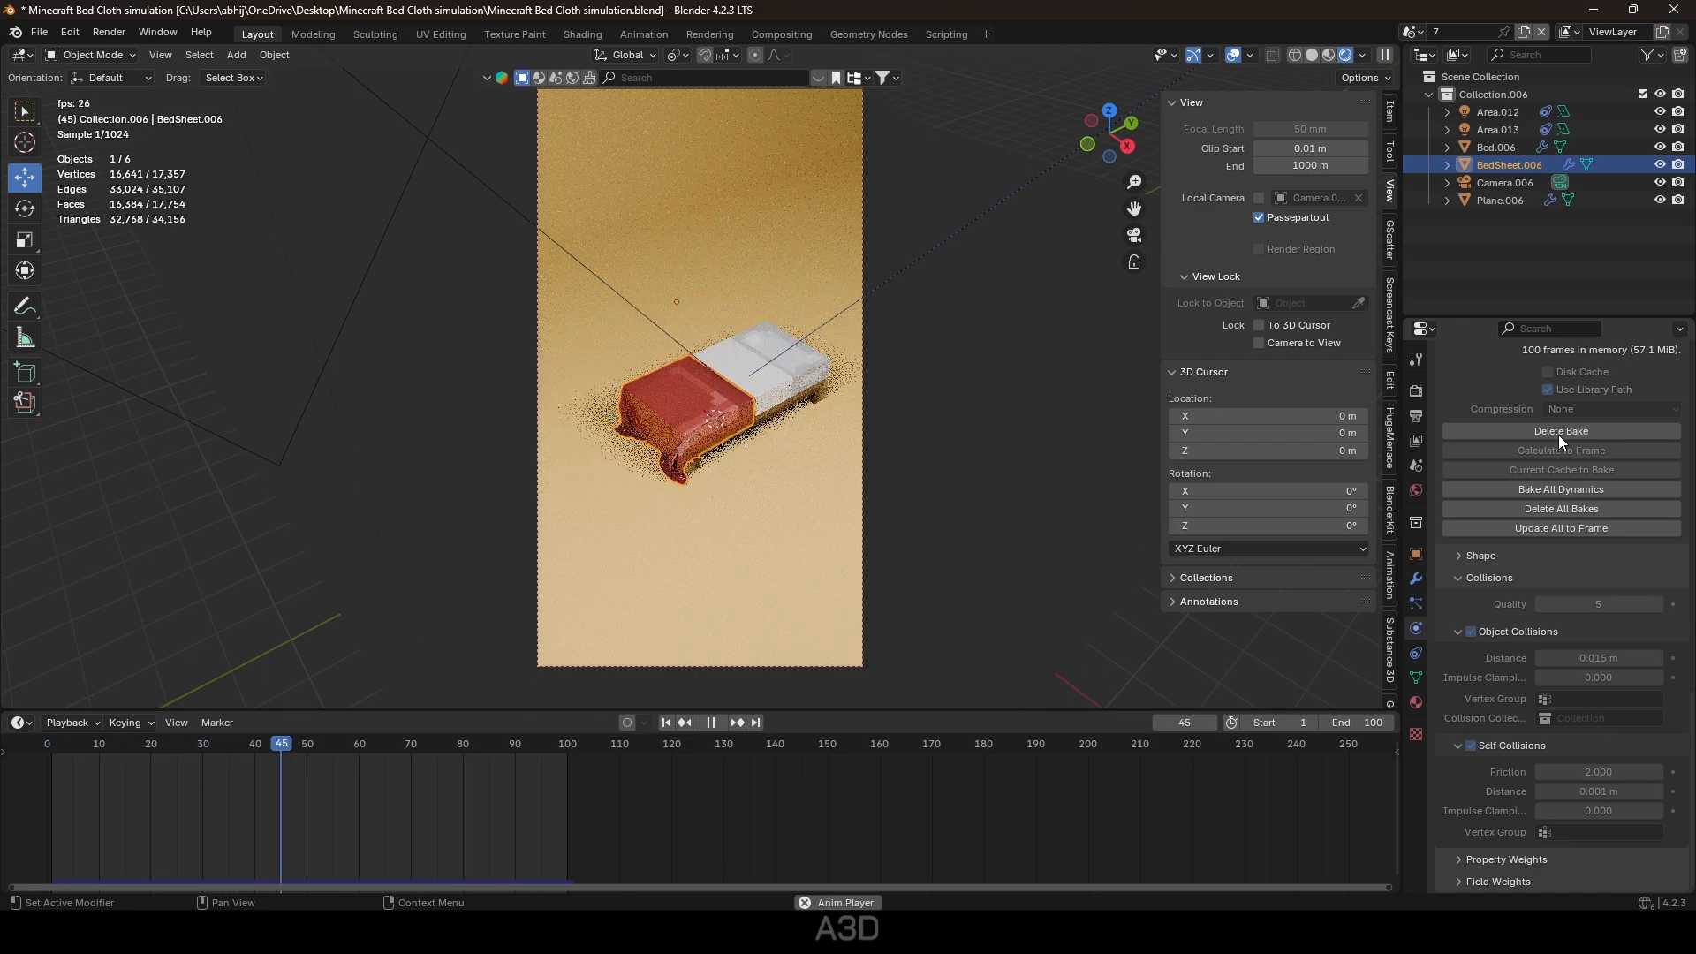
pyautogui.hotkey('ctrl', 's')
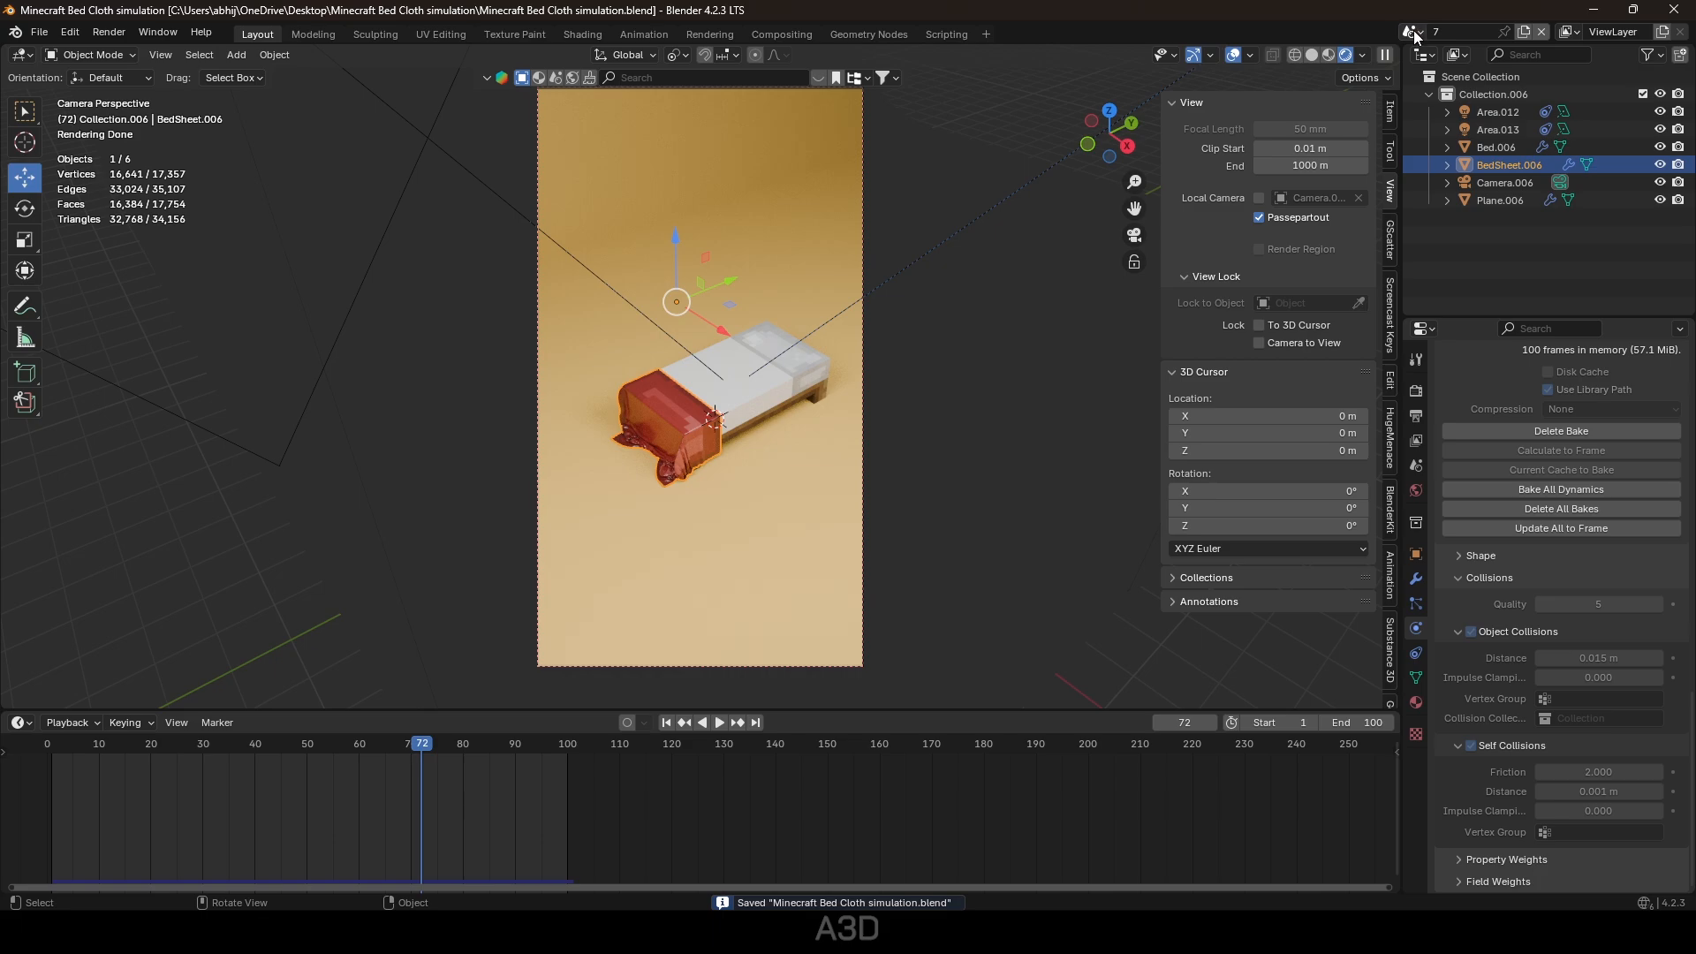
# Create a new empty scene from the scene selector.
pyautogui.click(1412, 31)
pyautogui.click(1414, 32)
pyautogui.click(1415, 33)
pyautogui.click(1414, 33)
pyautogui.click(1526, 30)
pyautogui.click(1477, 60)
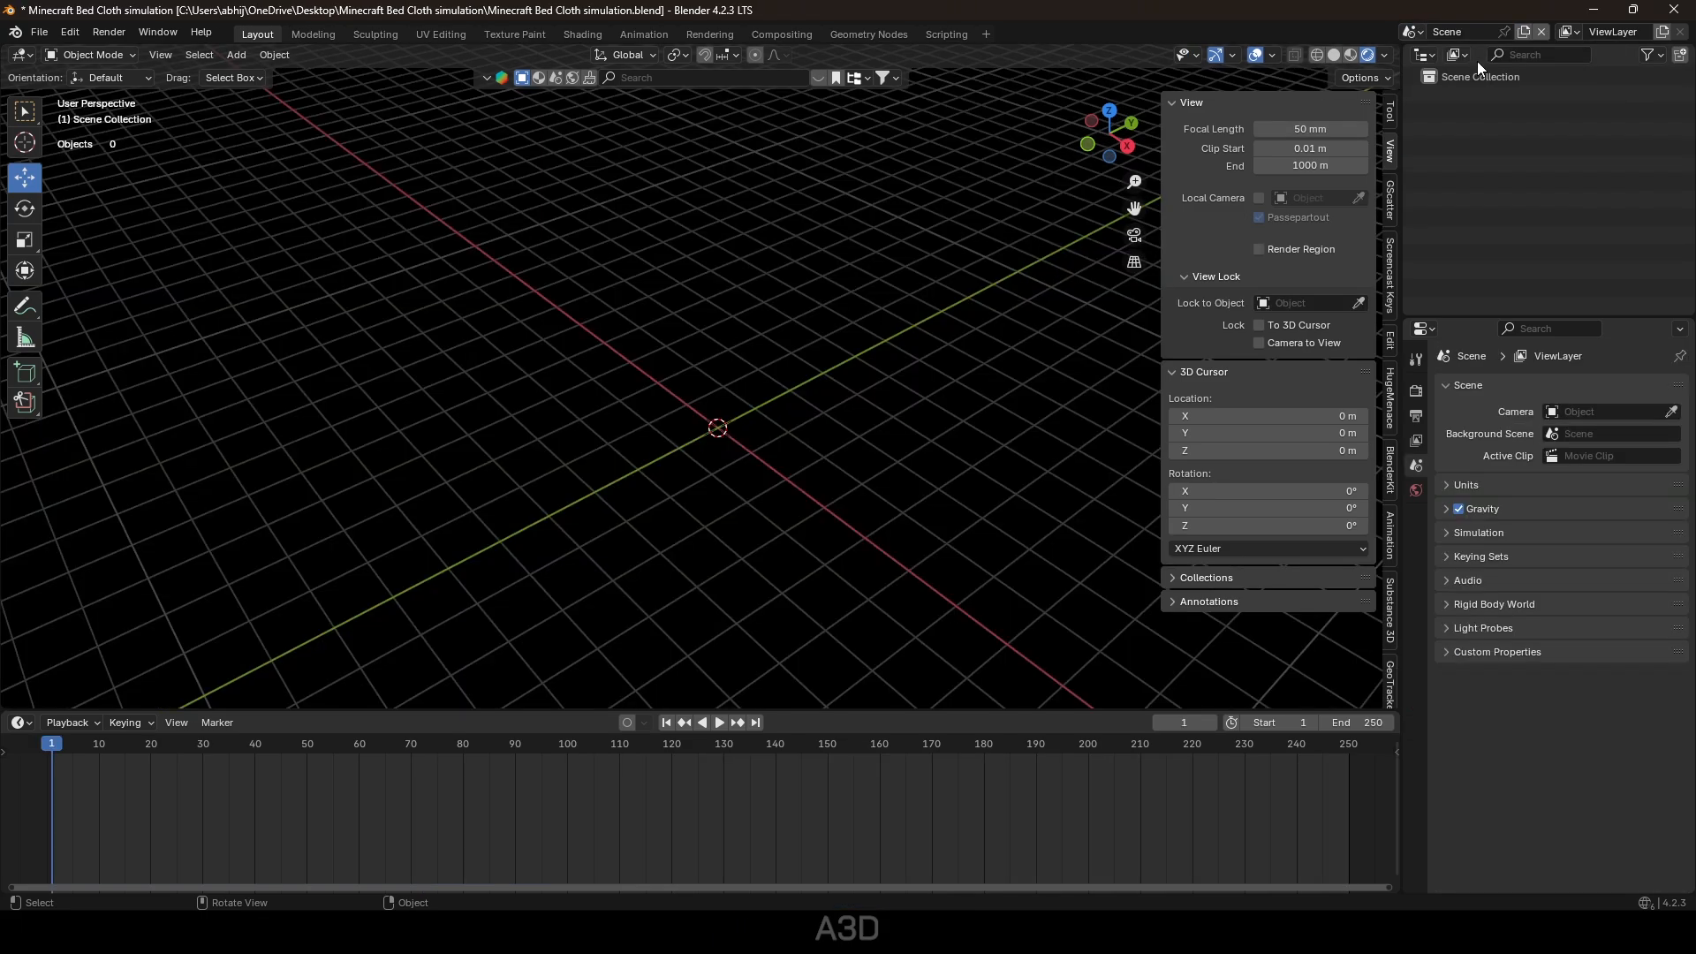
# Add a Video Editing workspace with an empty sequencer.
pyautogui.click(990, 34)
pyautogui.moveTo(937, 134)
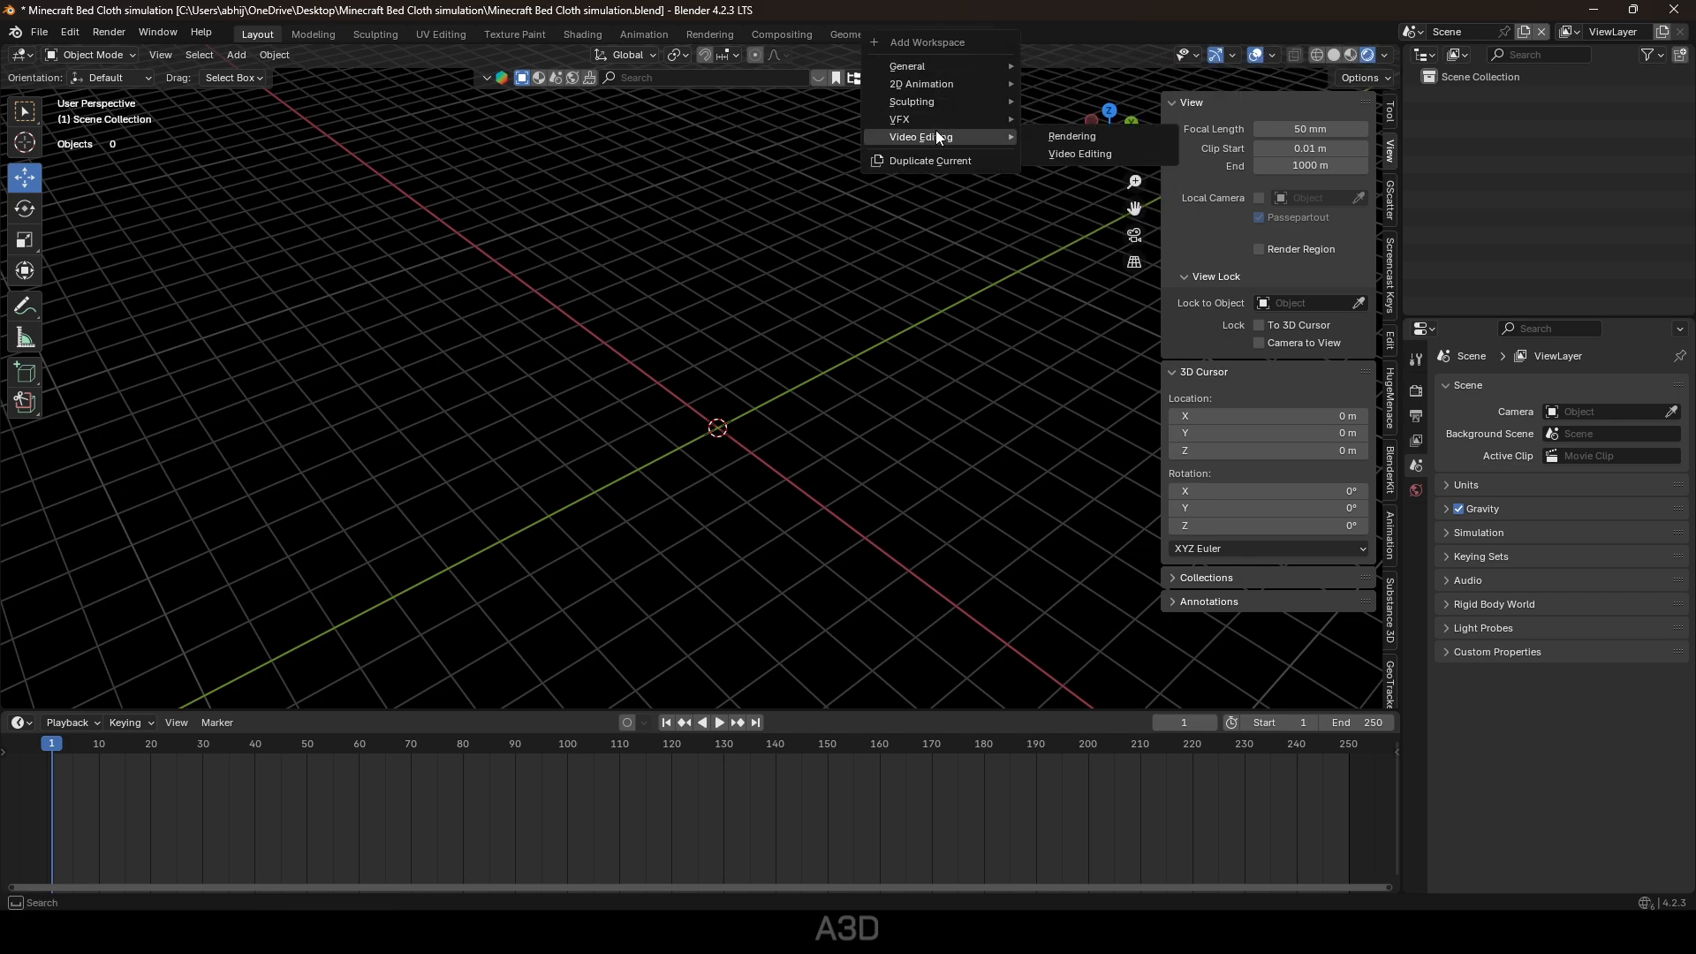
pyautogui.click(1071, 153)
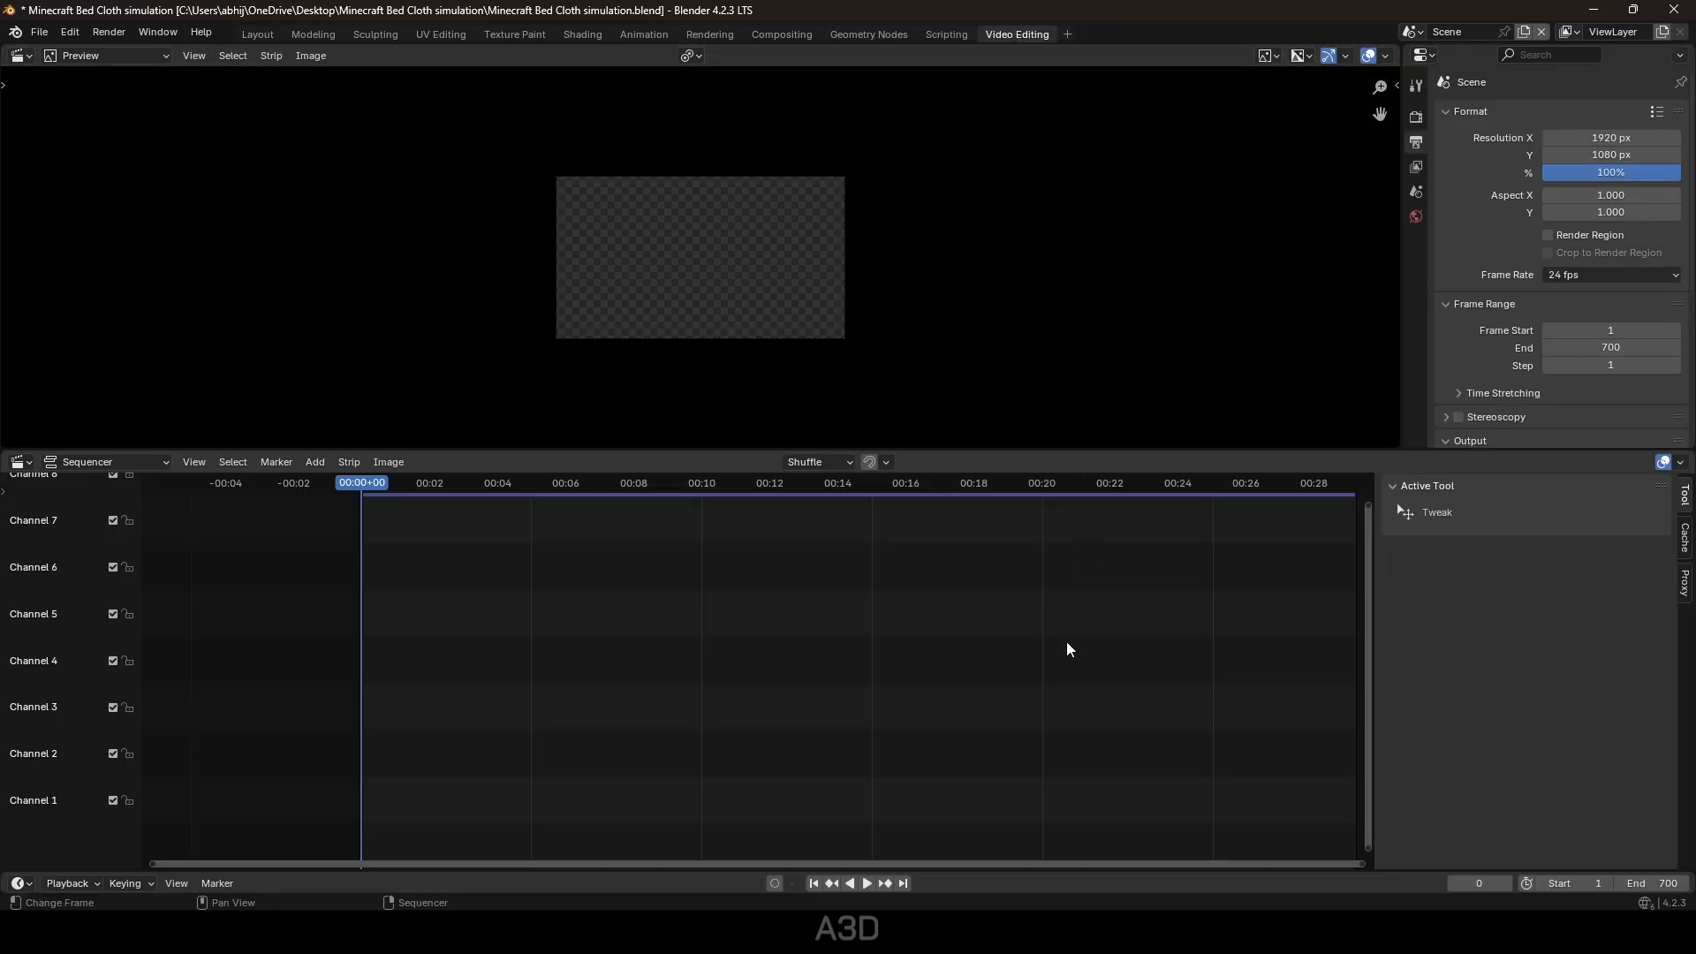
# Add scenes 1 through 7 as scene strips in the sequencer.
pyautogui.hotkey('shift', 'a')
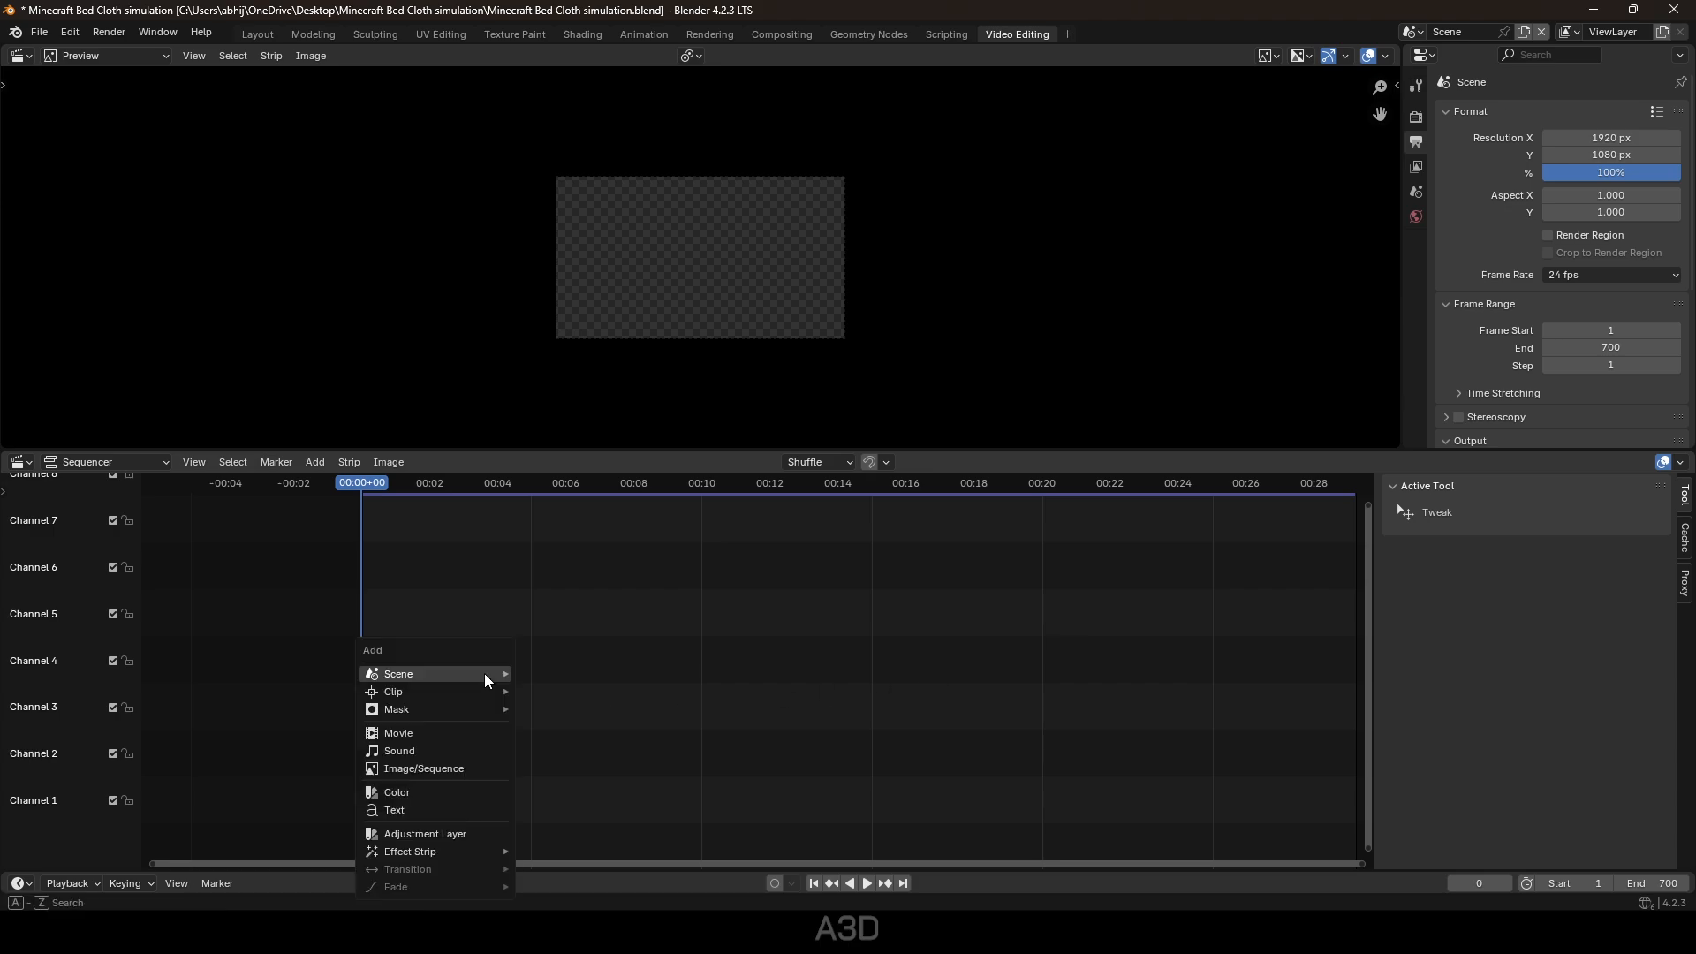
pyautogui.moveTo(484, 673)
pyautogui.click(565, 701)
pyautogui.hotkey('shift', 'a')
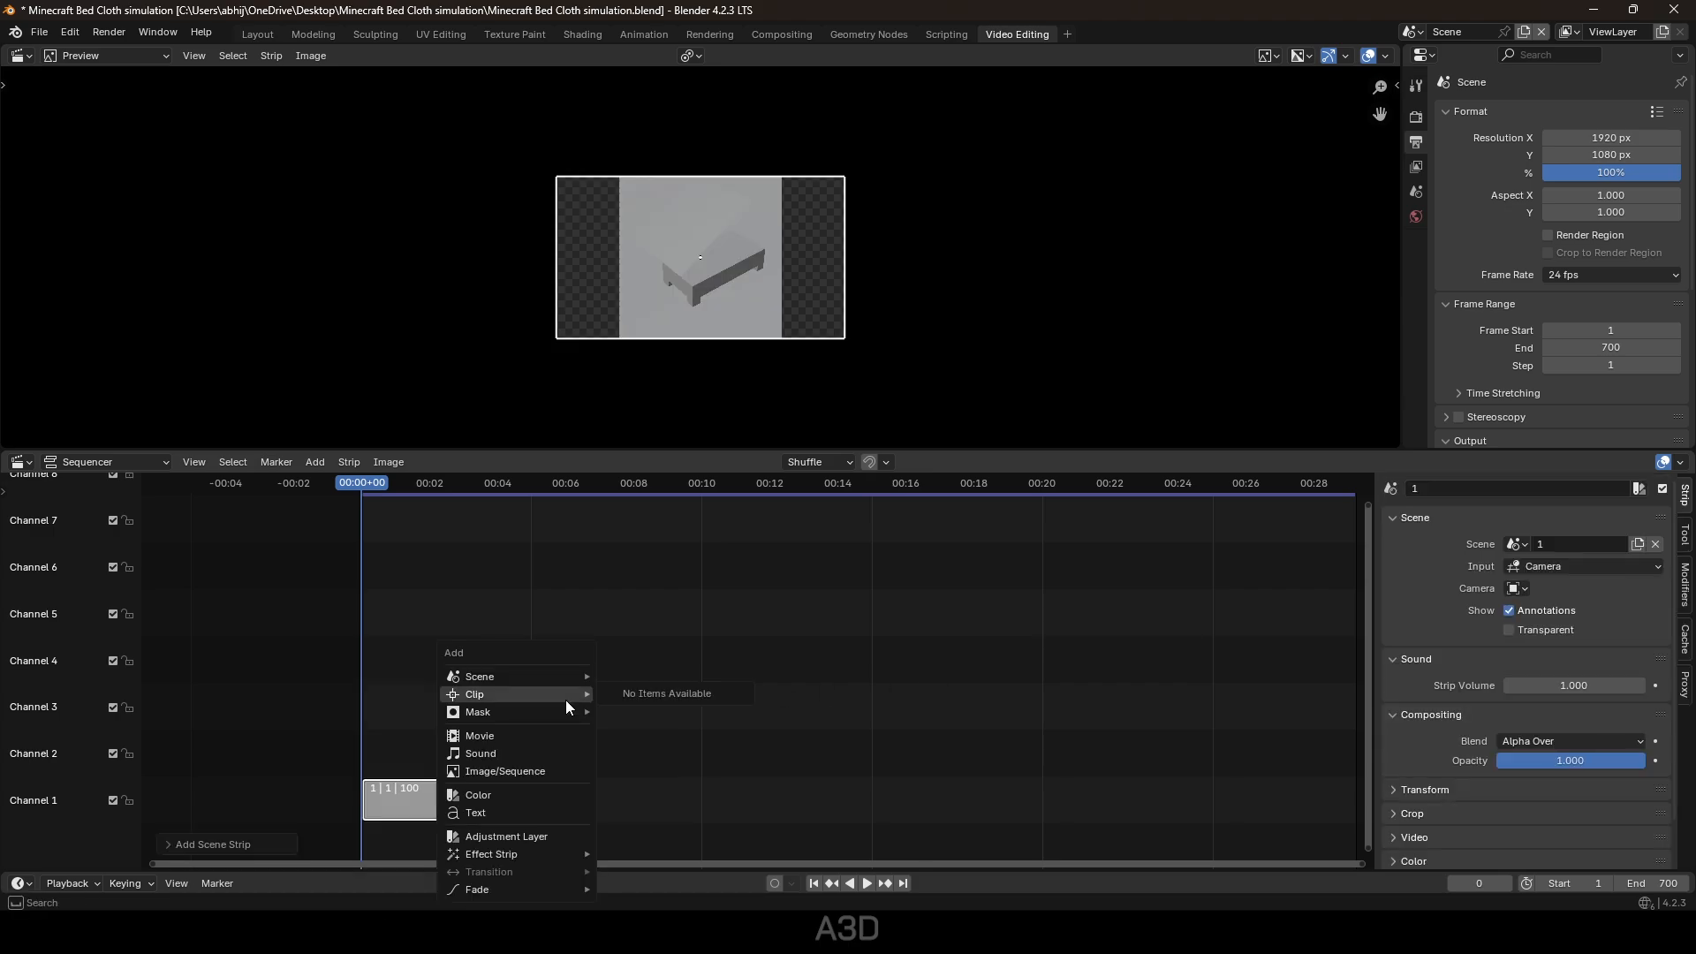
pyautogui.moveTo(579, 676)
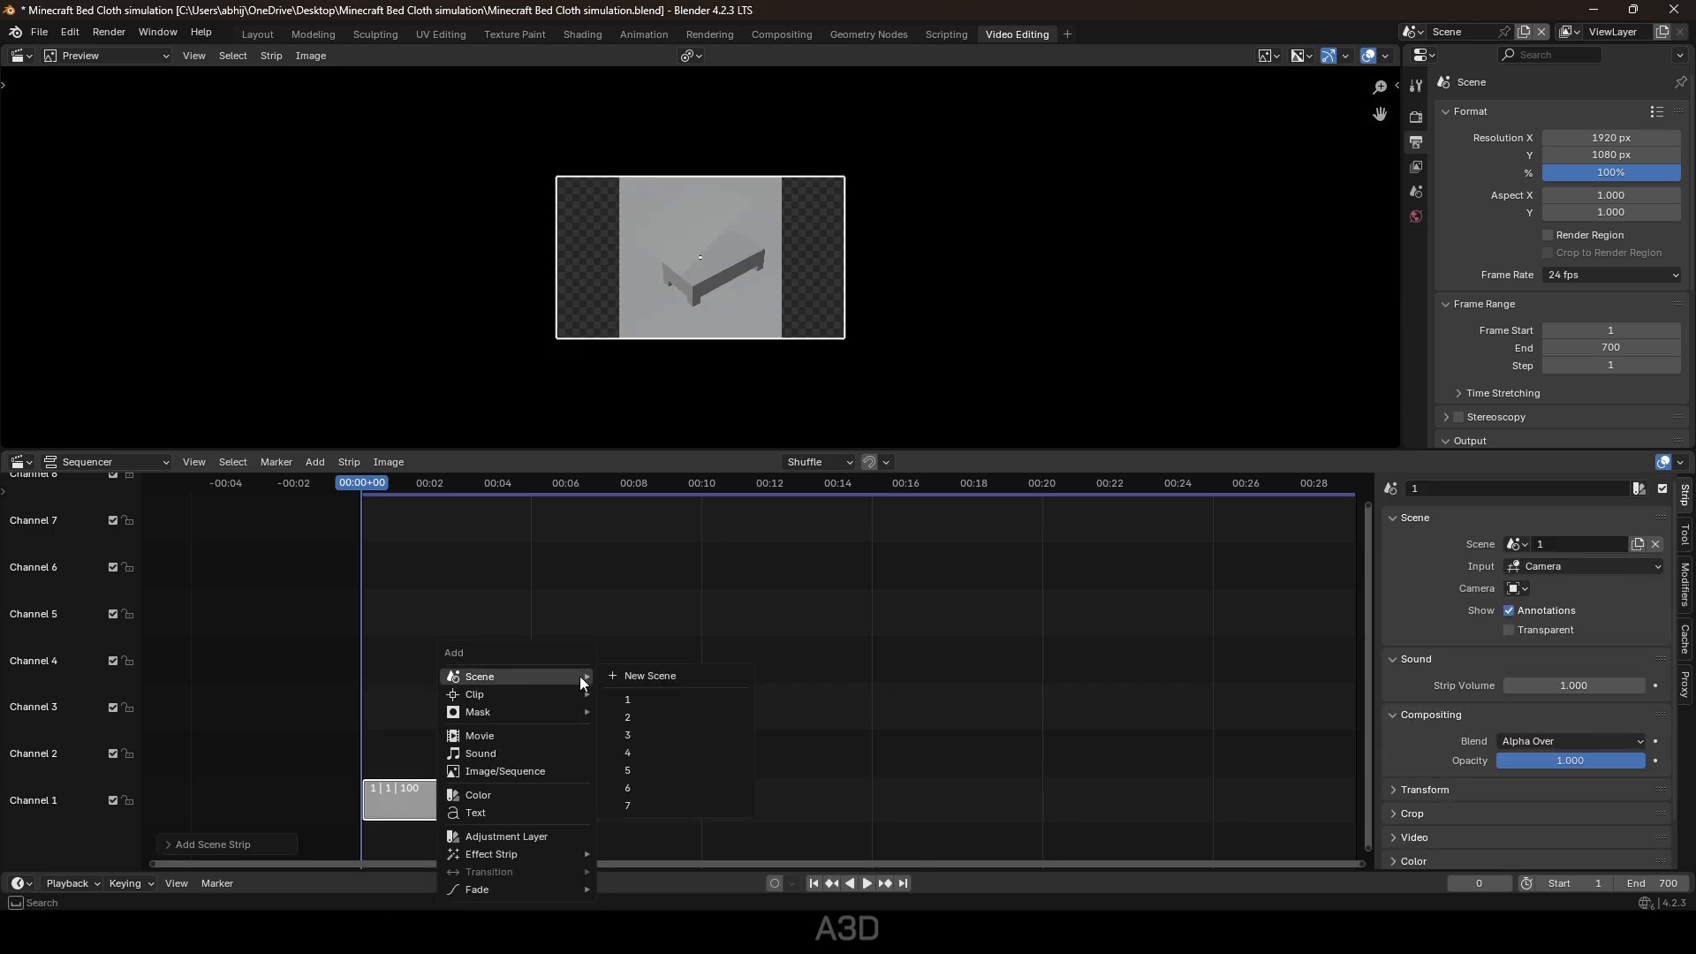
pyautogui.click(628, 716)
pyautogui.moveTo(523, 612)
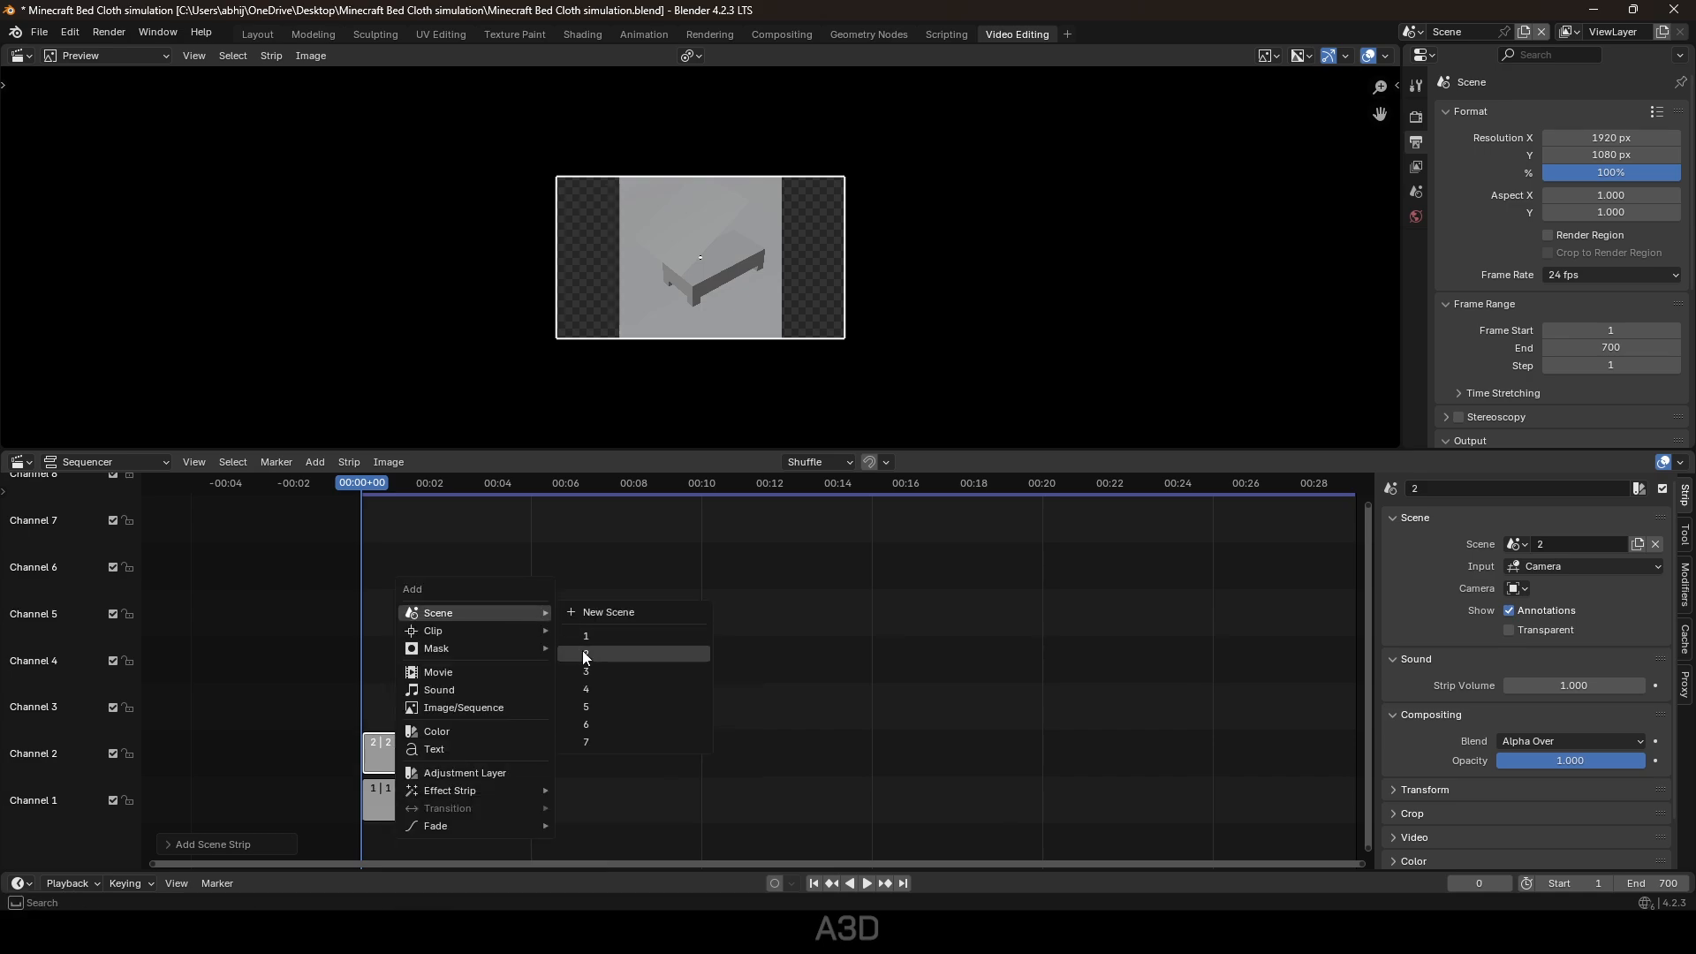
pyautogui.click(602, 671)
pyautogui.hotkey('shift', 'a')
pyautogui.moveTo(545, 642)
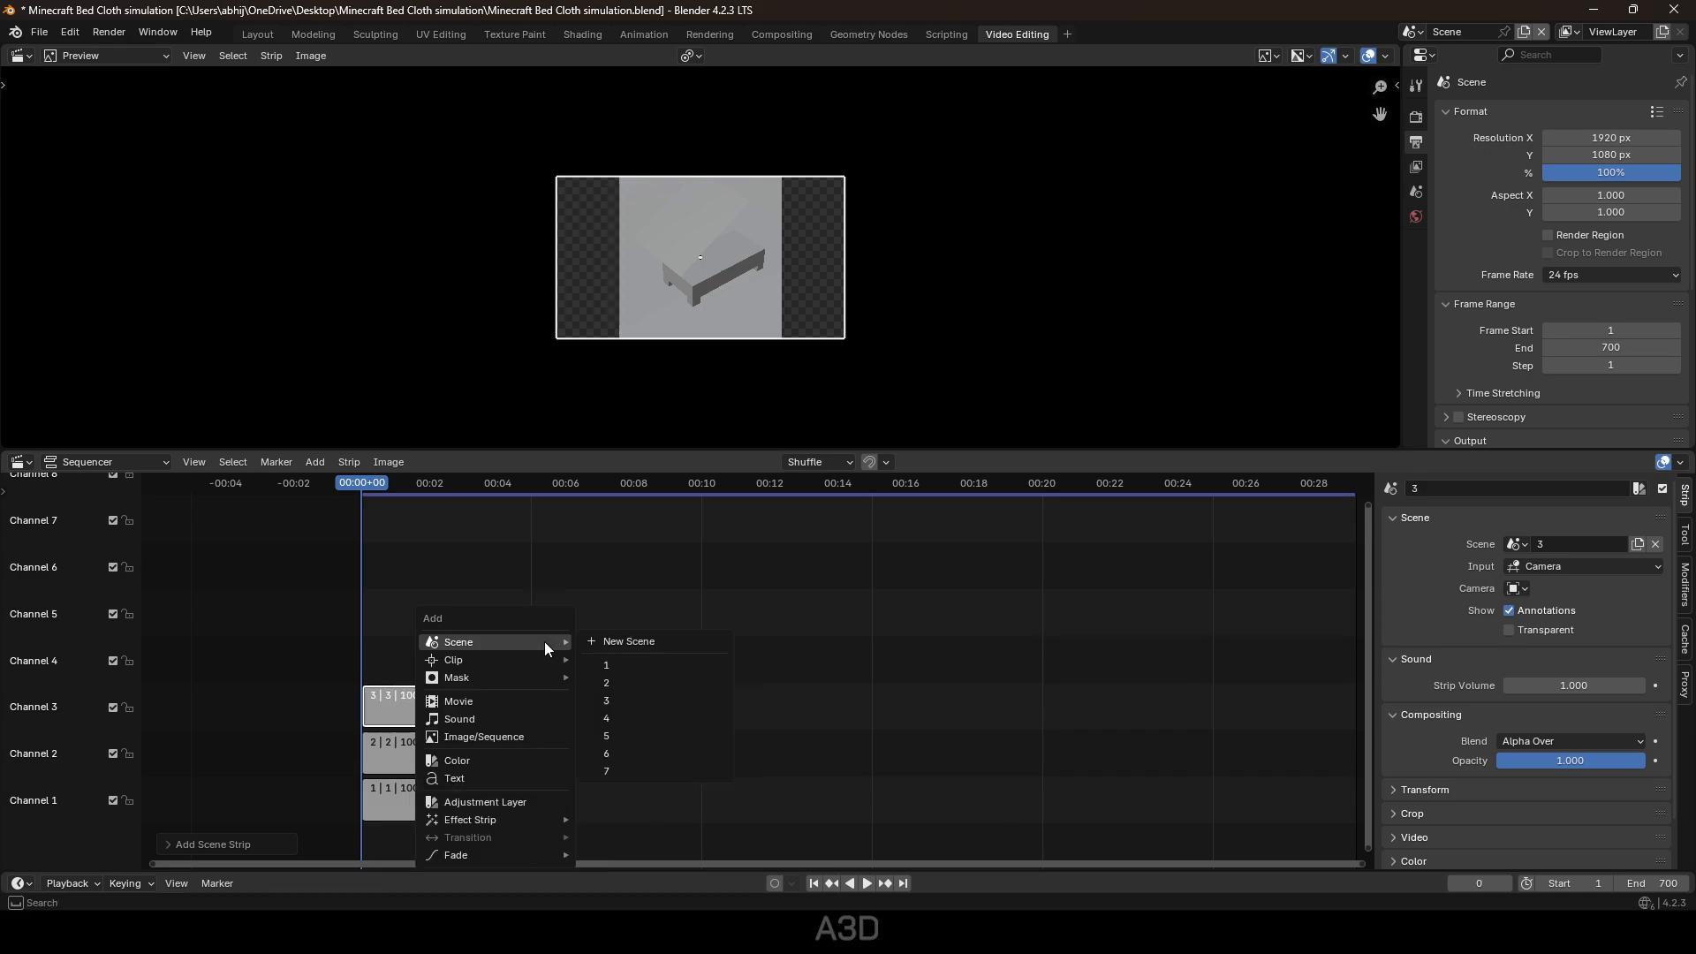
pyautogui.click(602, 715)
pyautogui.hotkey('shift', 'a')
pyautogui.click(611, 730)
pyautogui.hotkey('shift', 'a')
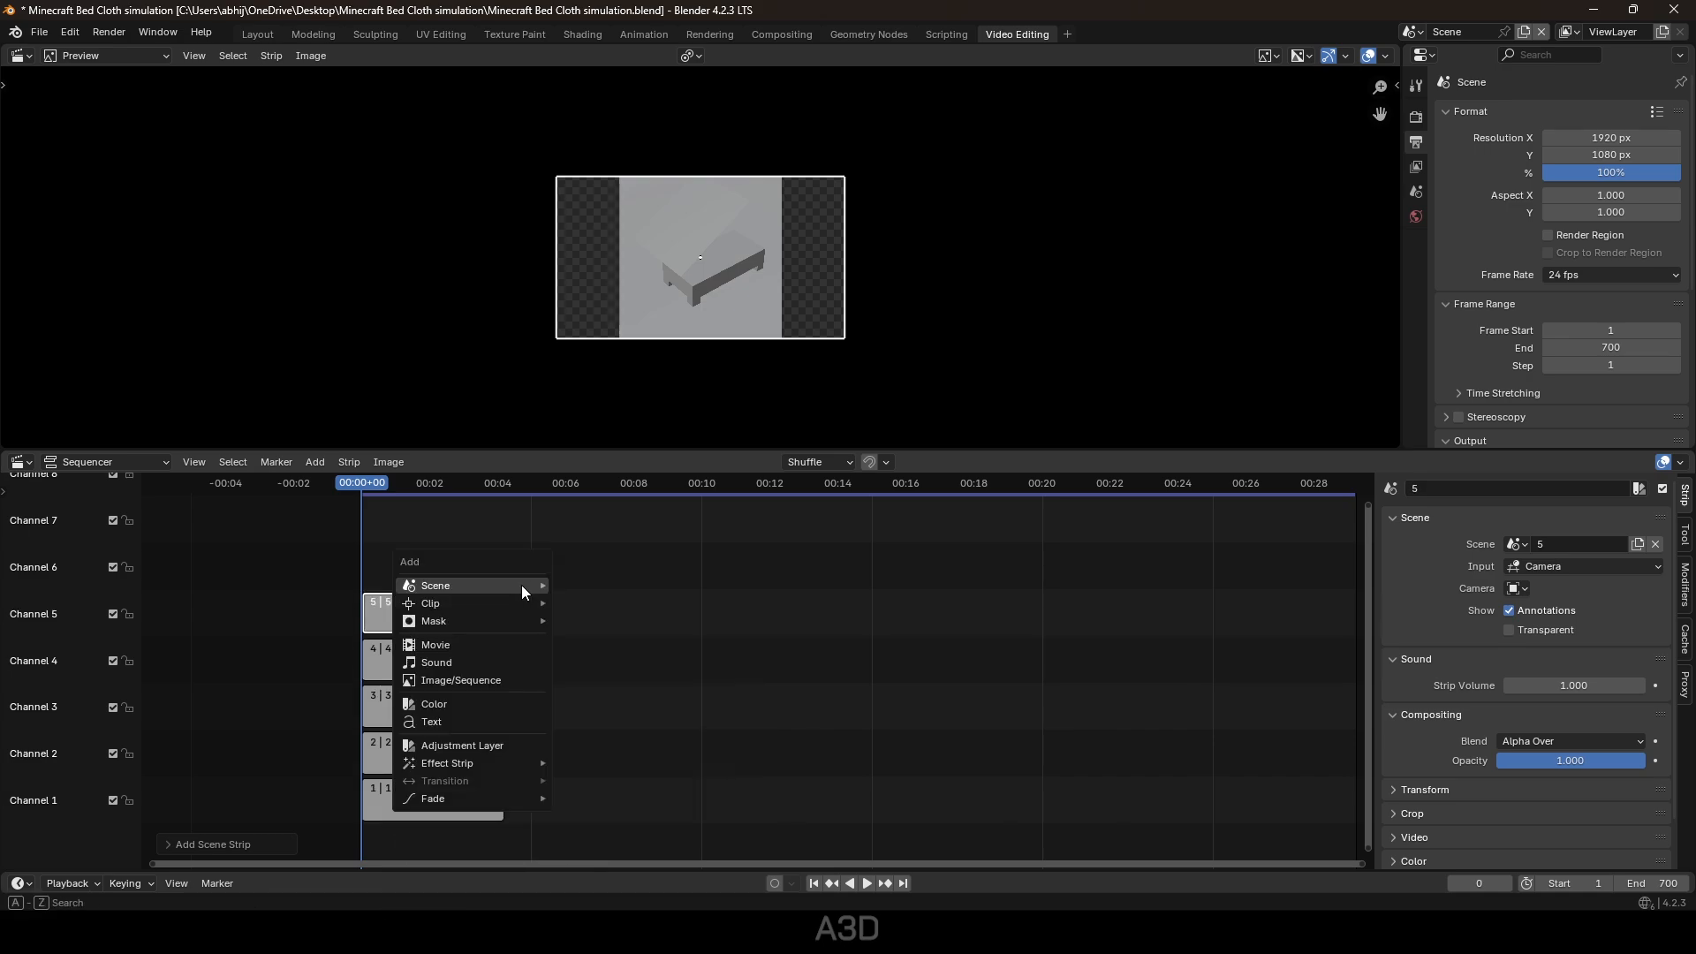
pyautogui.moveTo(526, 587)
pyautogui.click(606, 694)
pyautogui.hotkey('shift', 'a')
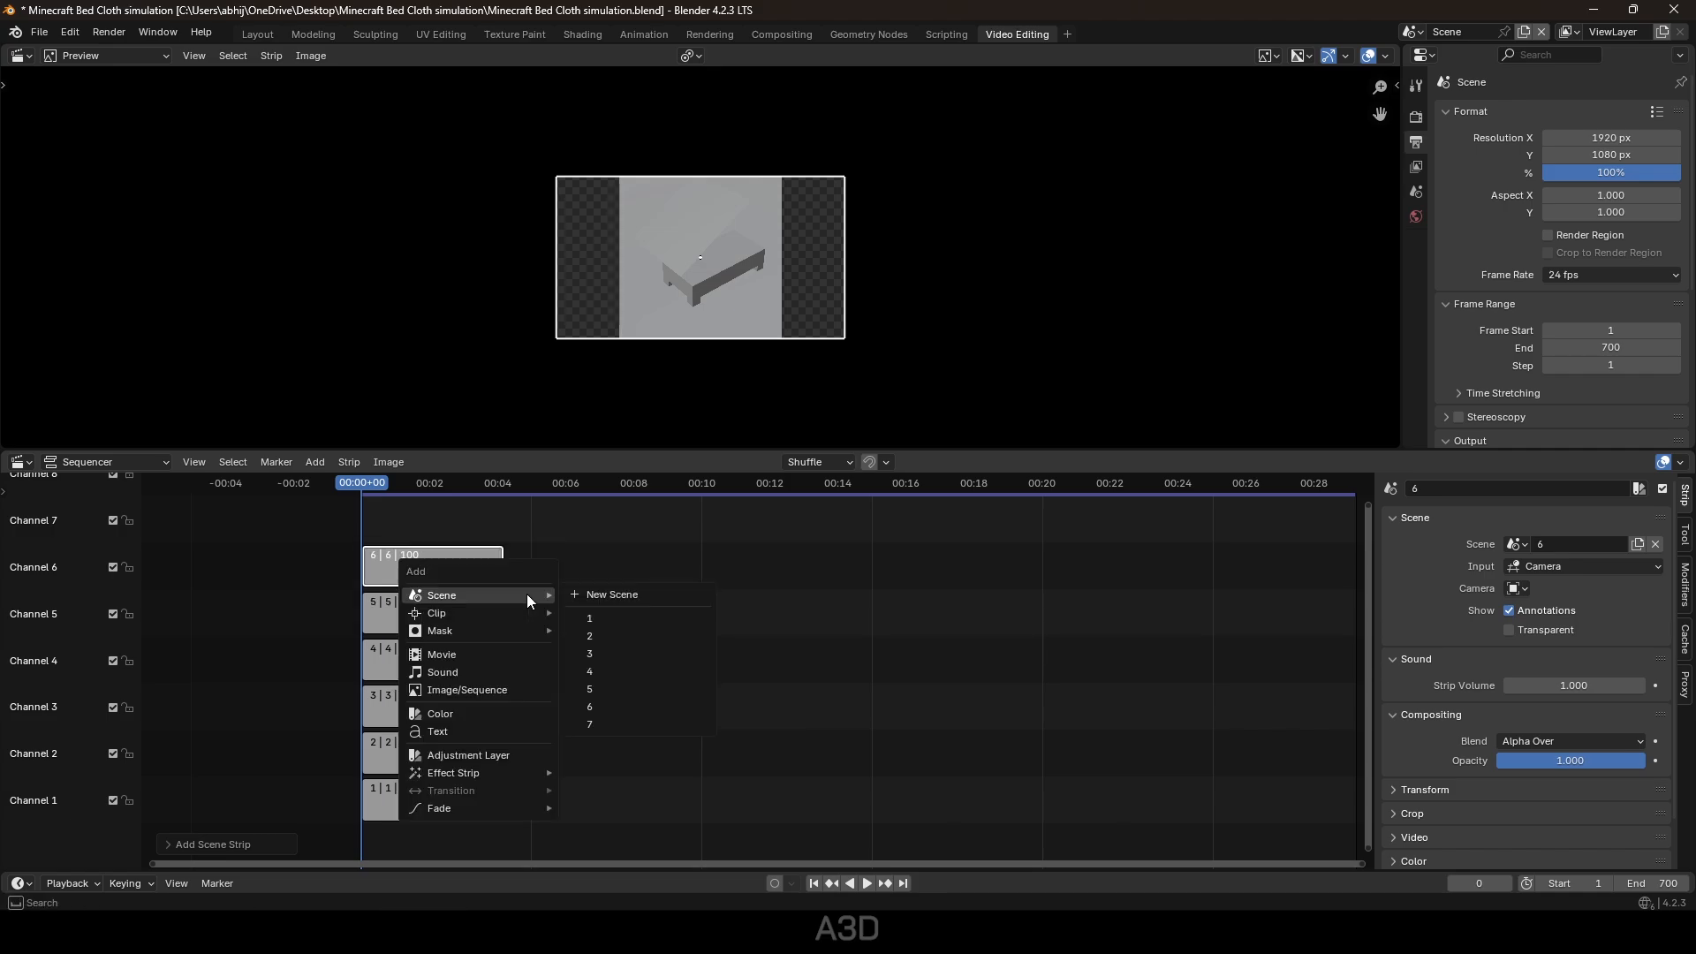
pyautogui.click(610, 724)
# Move strips 2–7 so all seven run end to end on Channel 1.
pyautogui.moveTo(581, 738)
pyautogui.mouseDown()
pyautogui.moveTo(550, 732)
pyautogui.moveTo(370, 515)
pyautogui.moveTo(558, 752)
pyautogui.mouseUp()
pyautogui.press('g')
pyautogui.click(547, 598)
pyautogui.press('g')
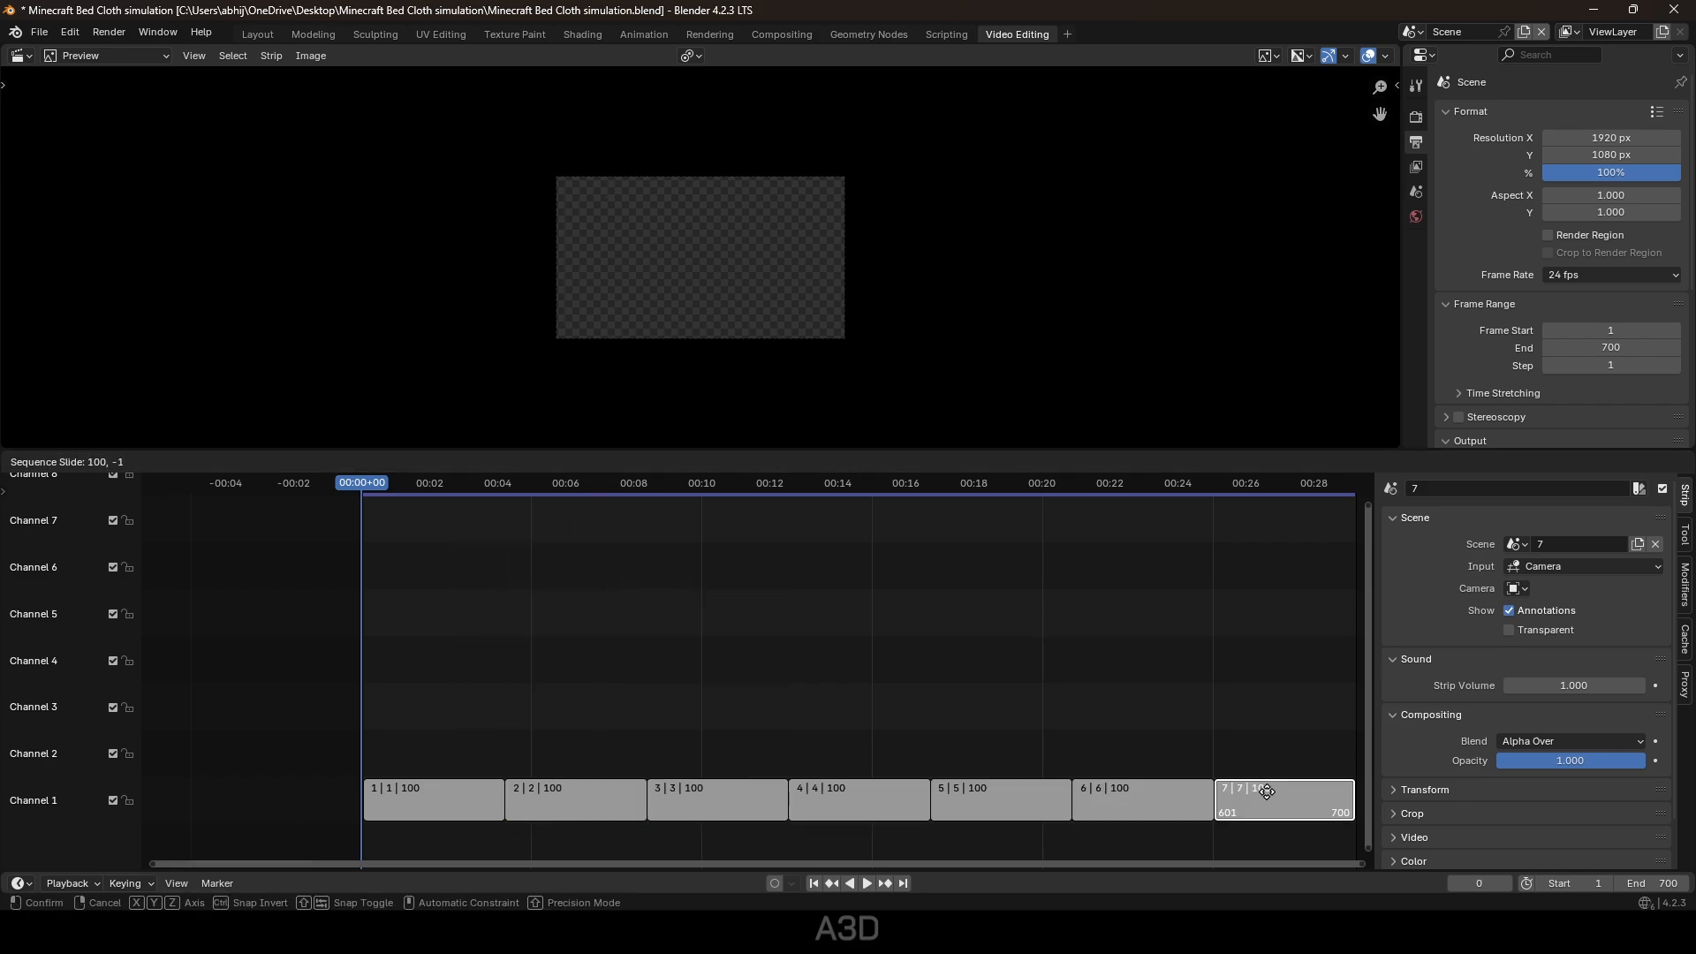
pyautogui.click(1267, 793)
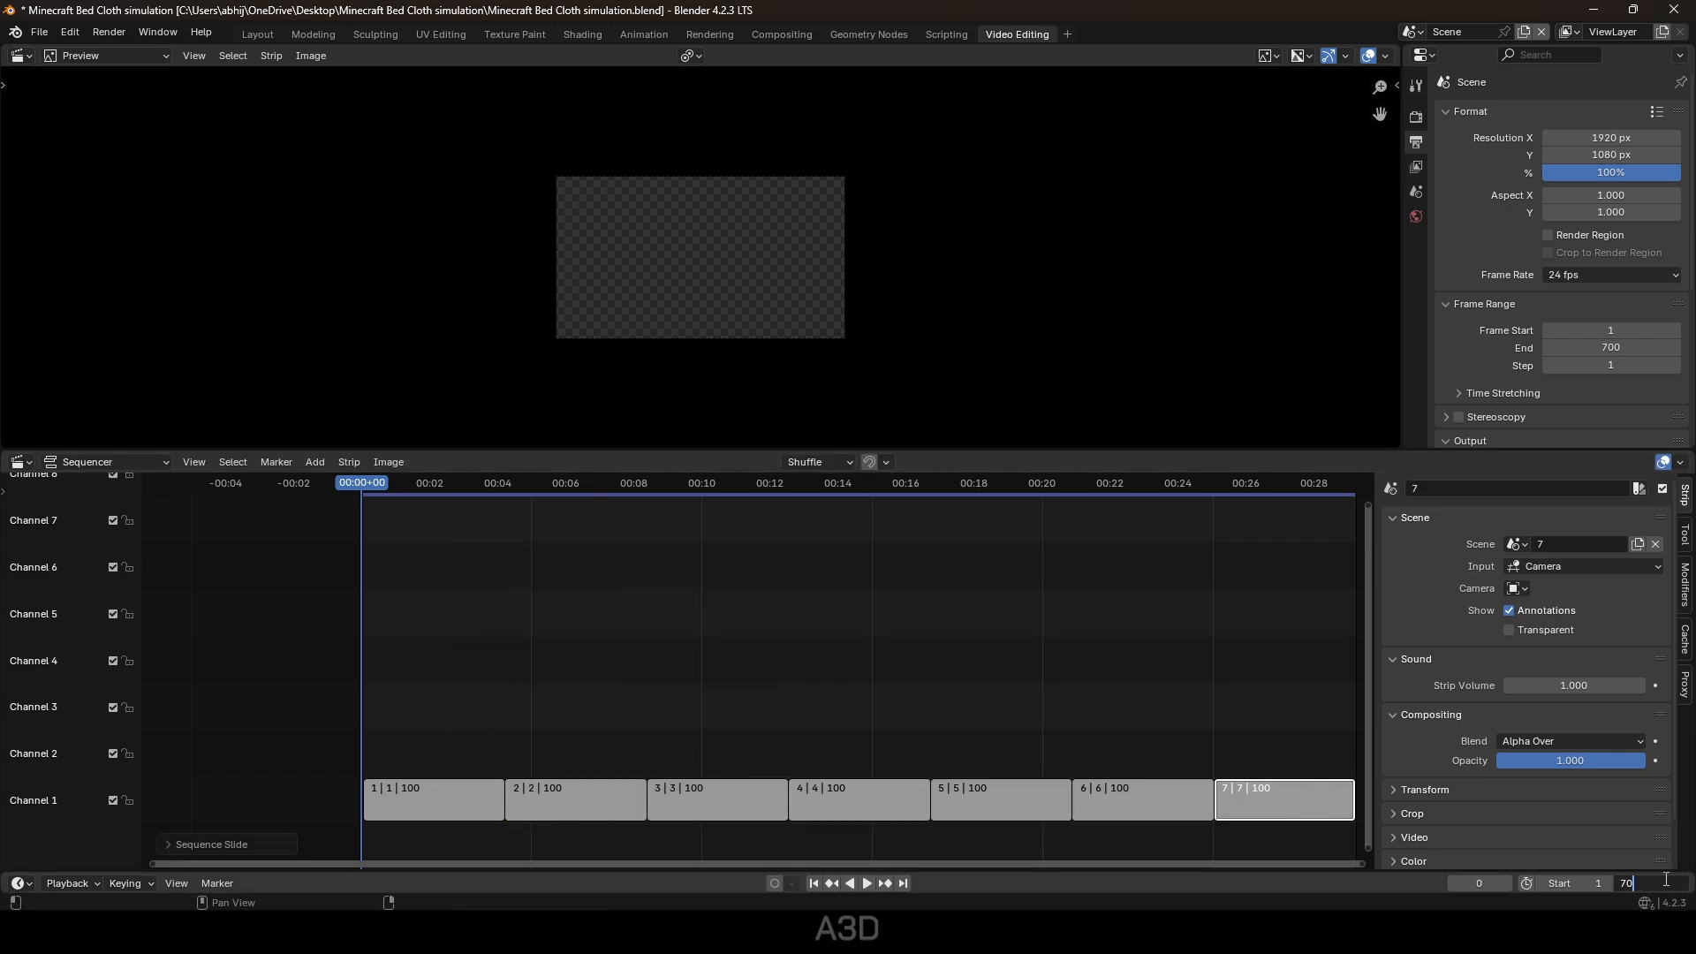
pyautogui.press('g')
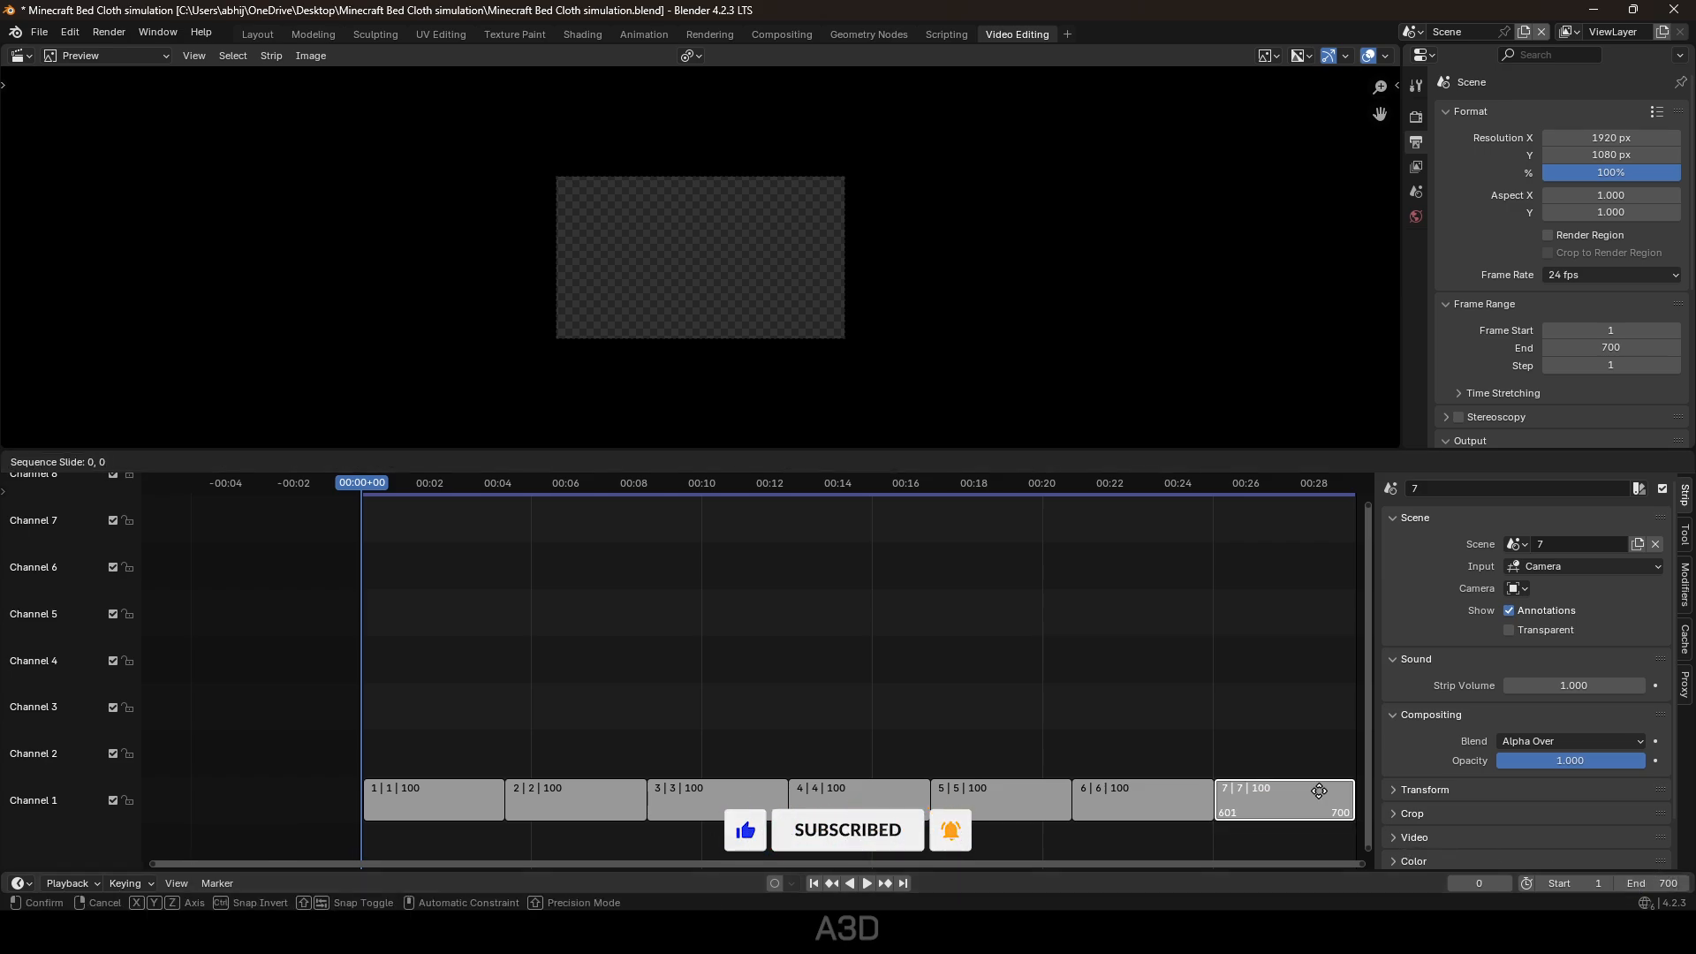
pyautogui.click(1319, 790)
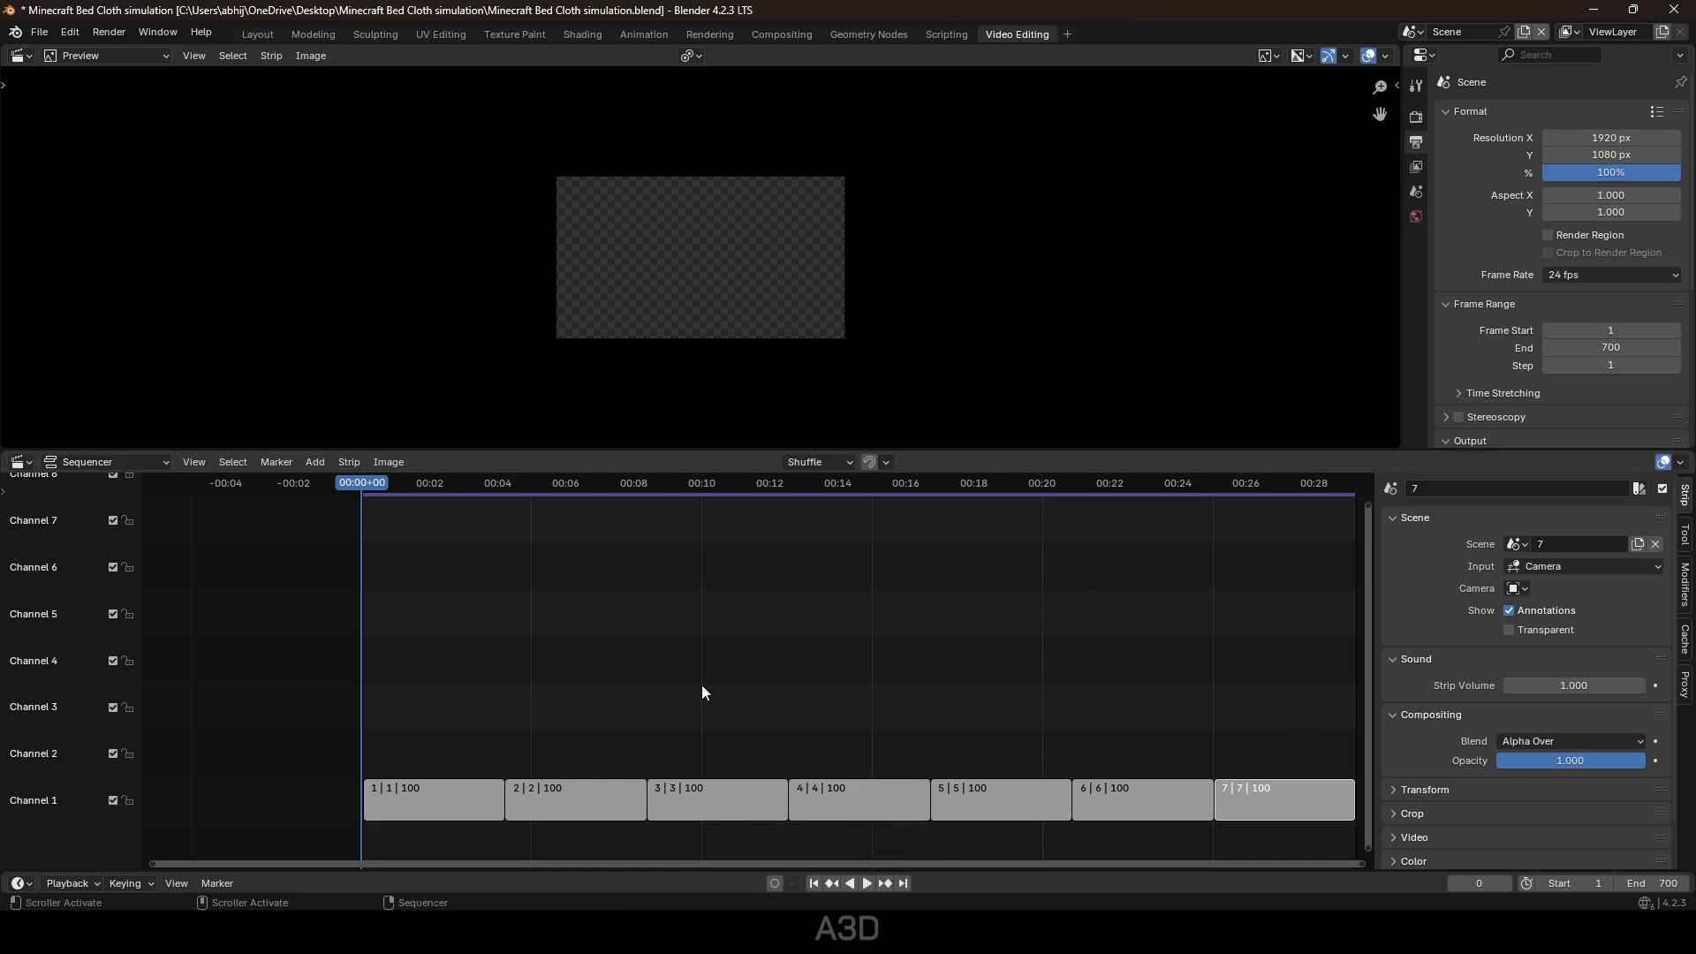
# Set the output resolution to 1080 × 1920 for a portrait frame.
pyautogui.click(394, 483)
pyautogui.click(1643, 139)
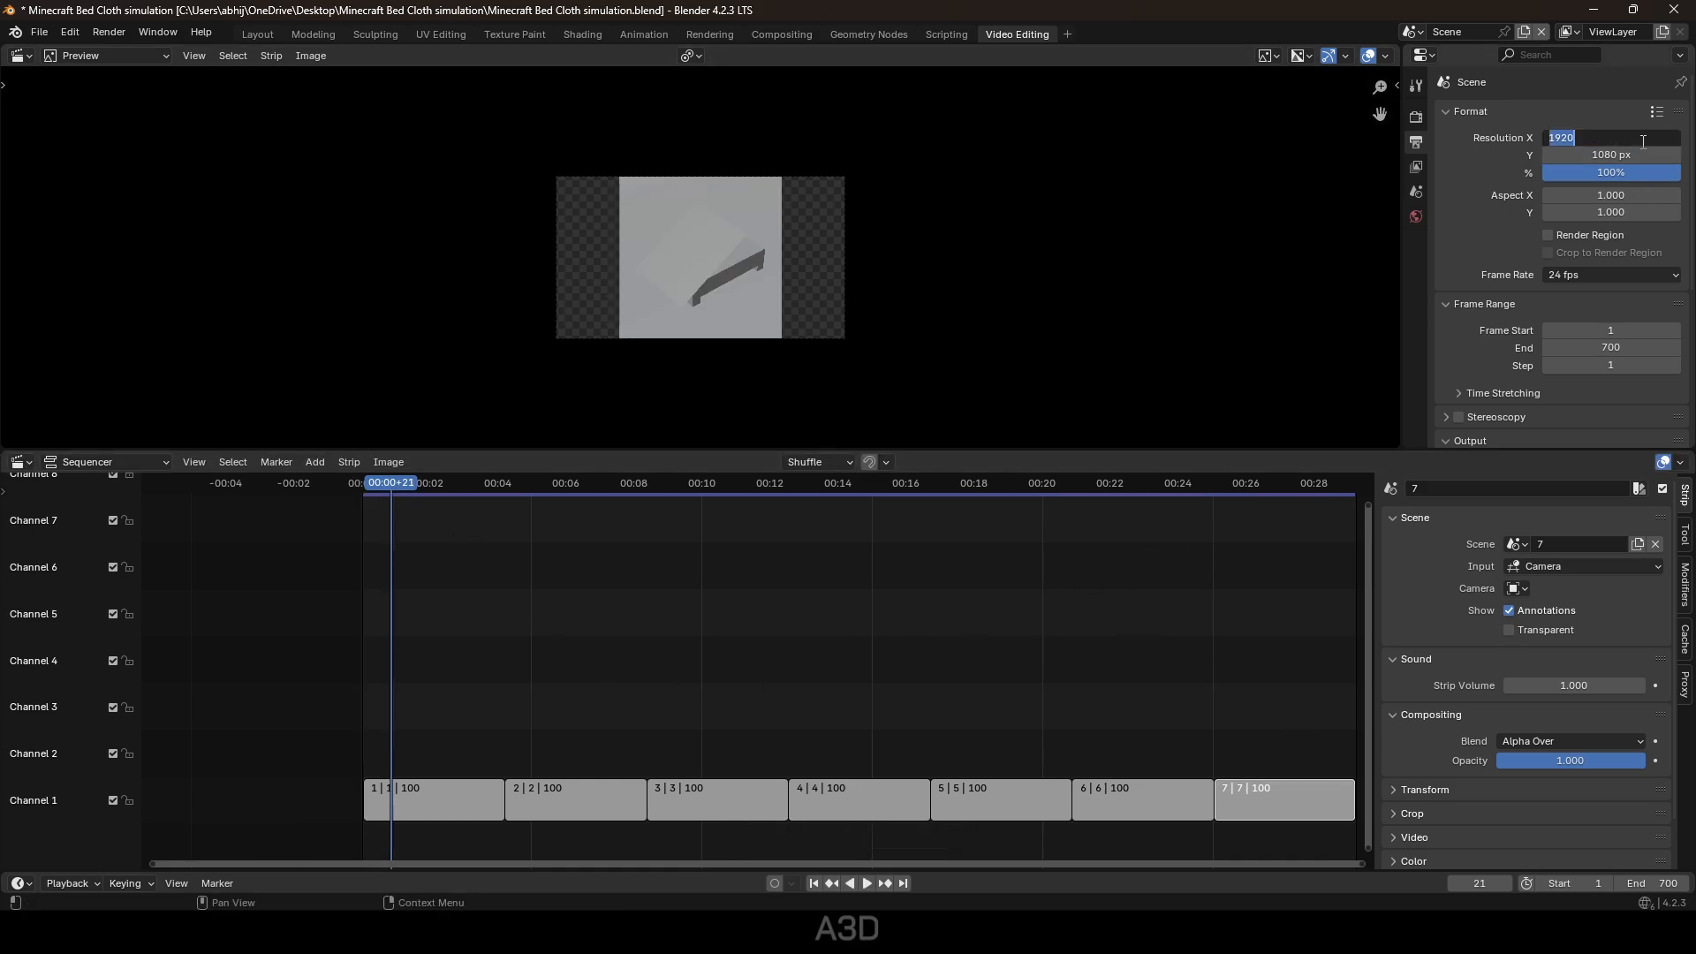
pyautogui.write('1080')
pyautogui.press('Return')
pyautogui.click(1622, 154)
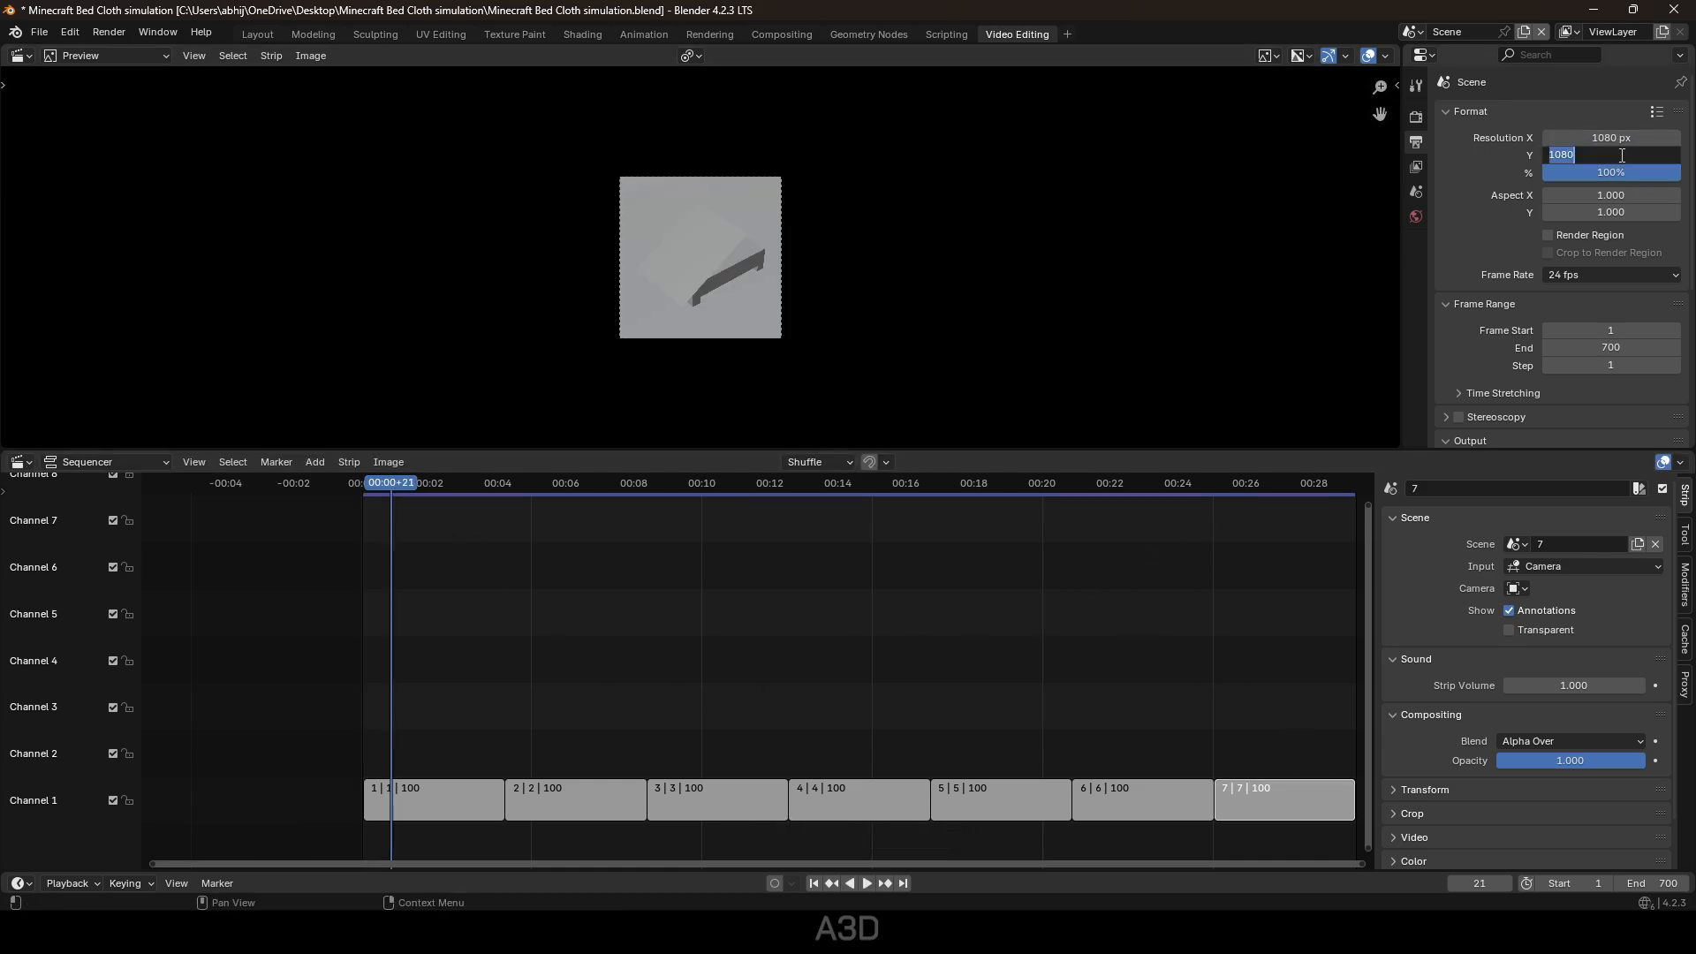
pyautogui.write('1920')
pyautogui.press('Return')
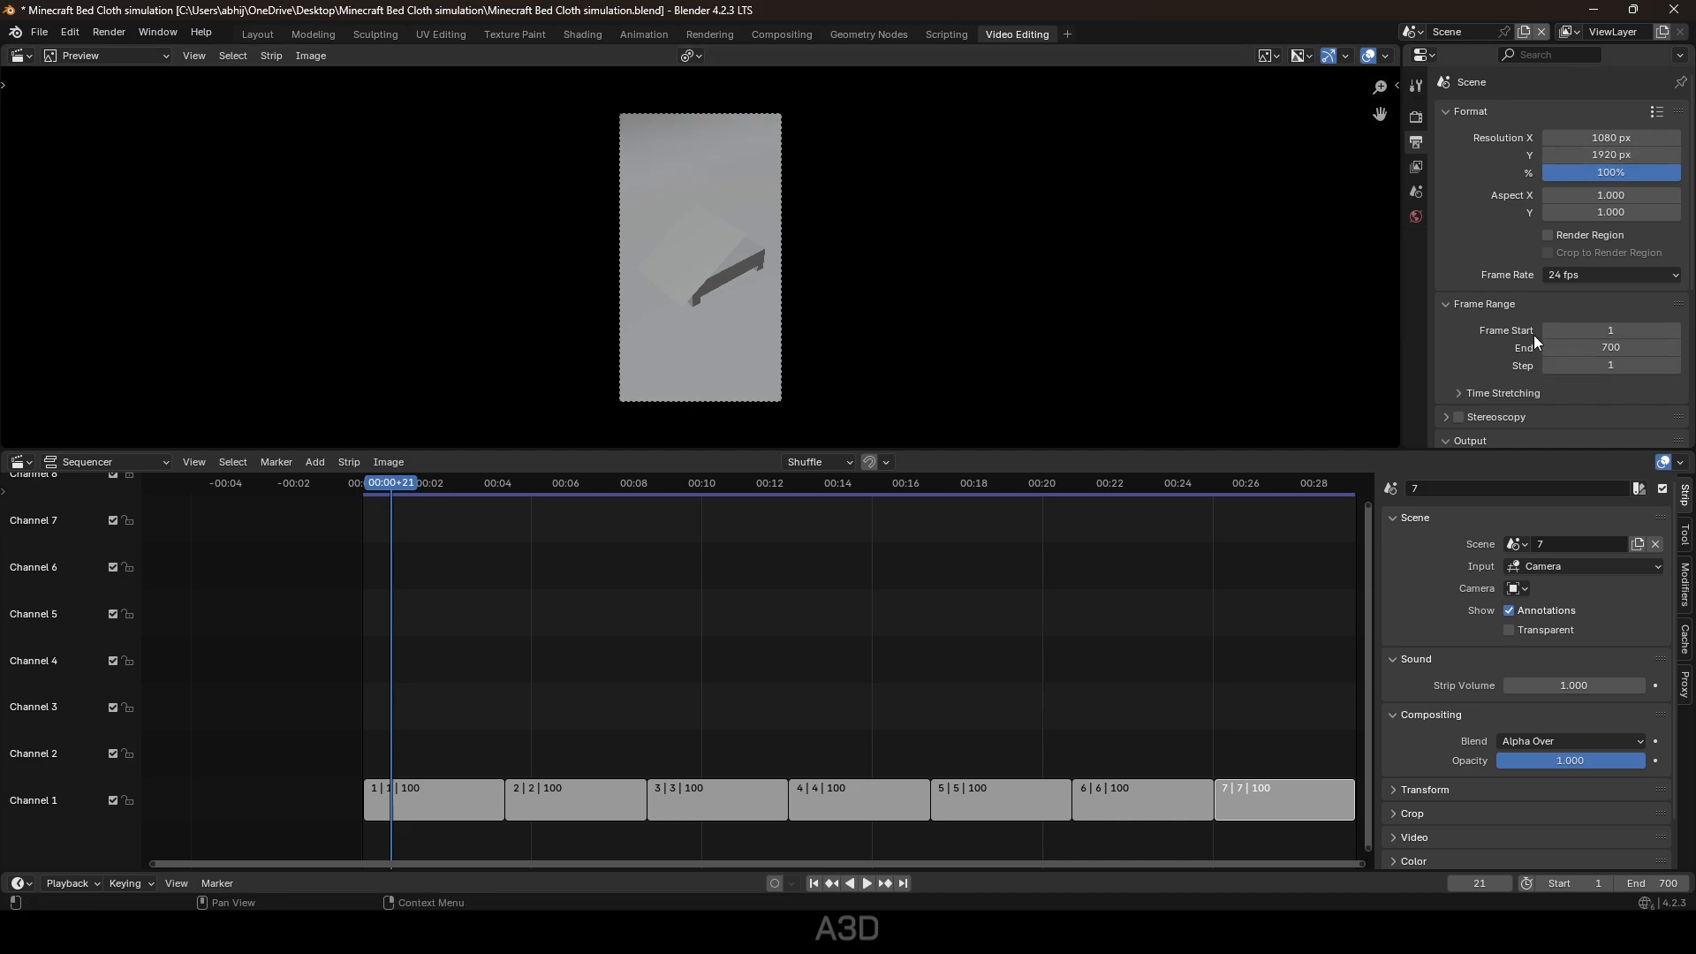
# Accept the current folder as the render output location.
pyautogui.scroll(-5, 1506, 295)
pyautogui.click(1673, 291)
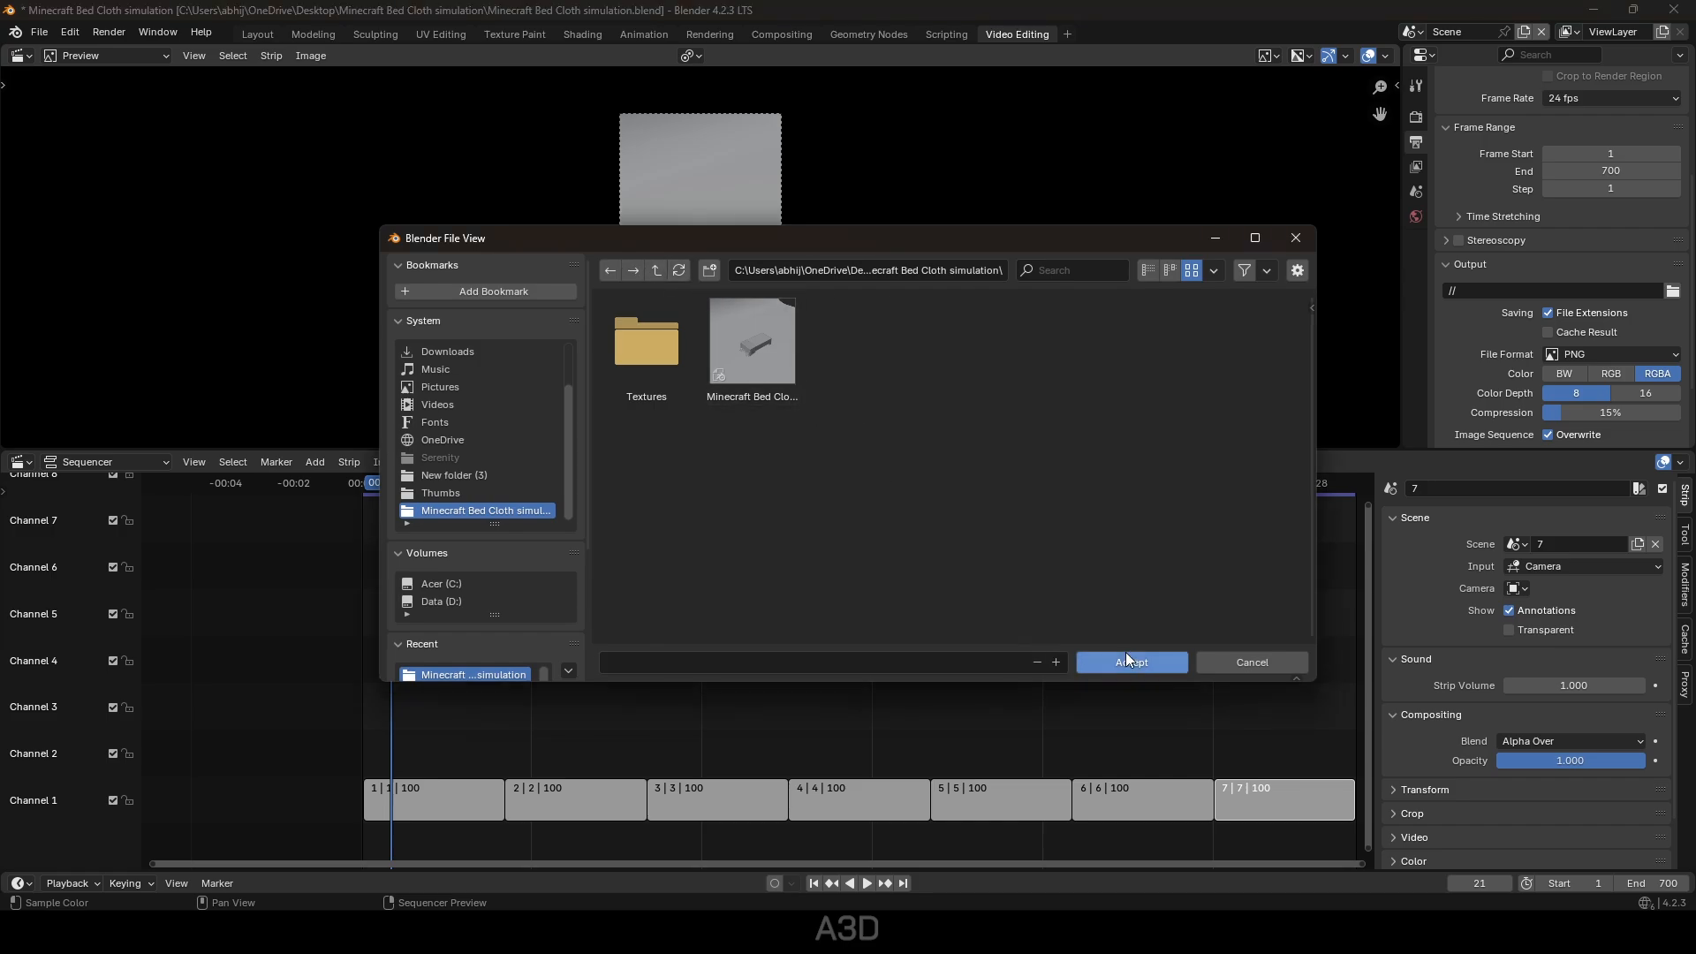
pyautogui.click(1127, 658)
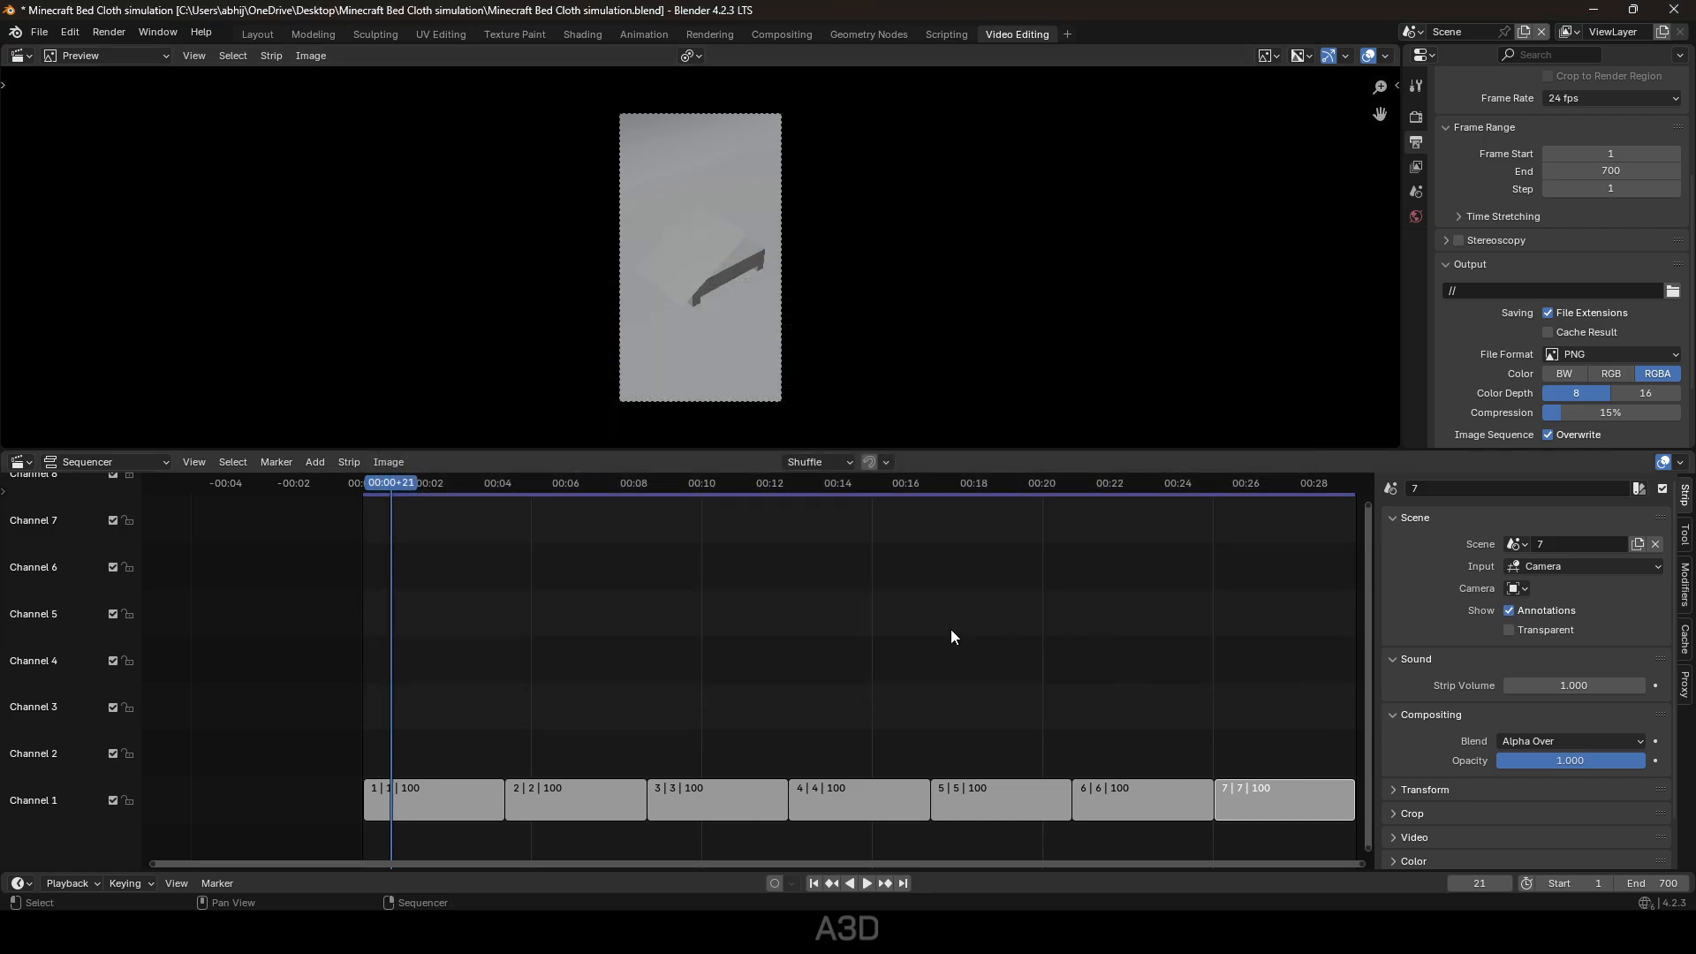
pyautogui.click(93, 30)
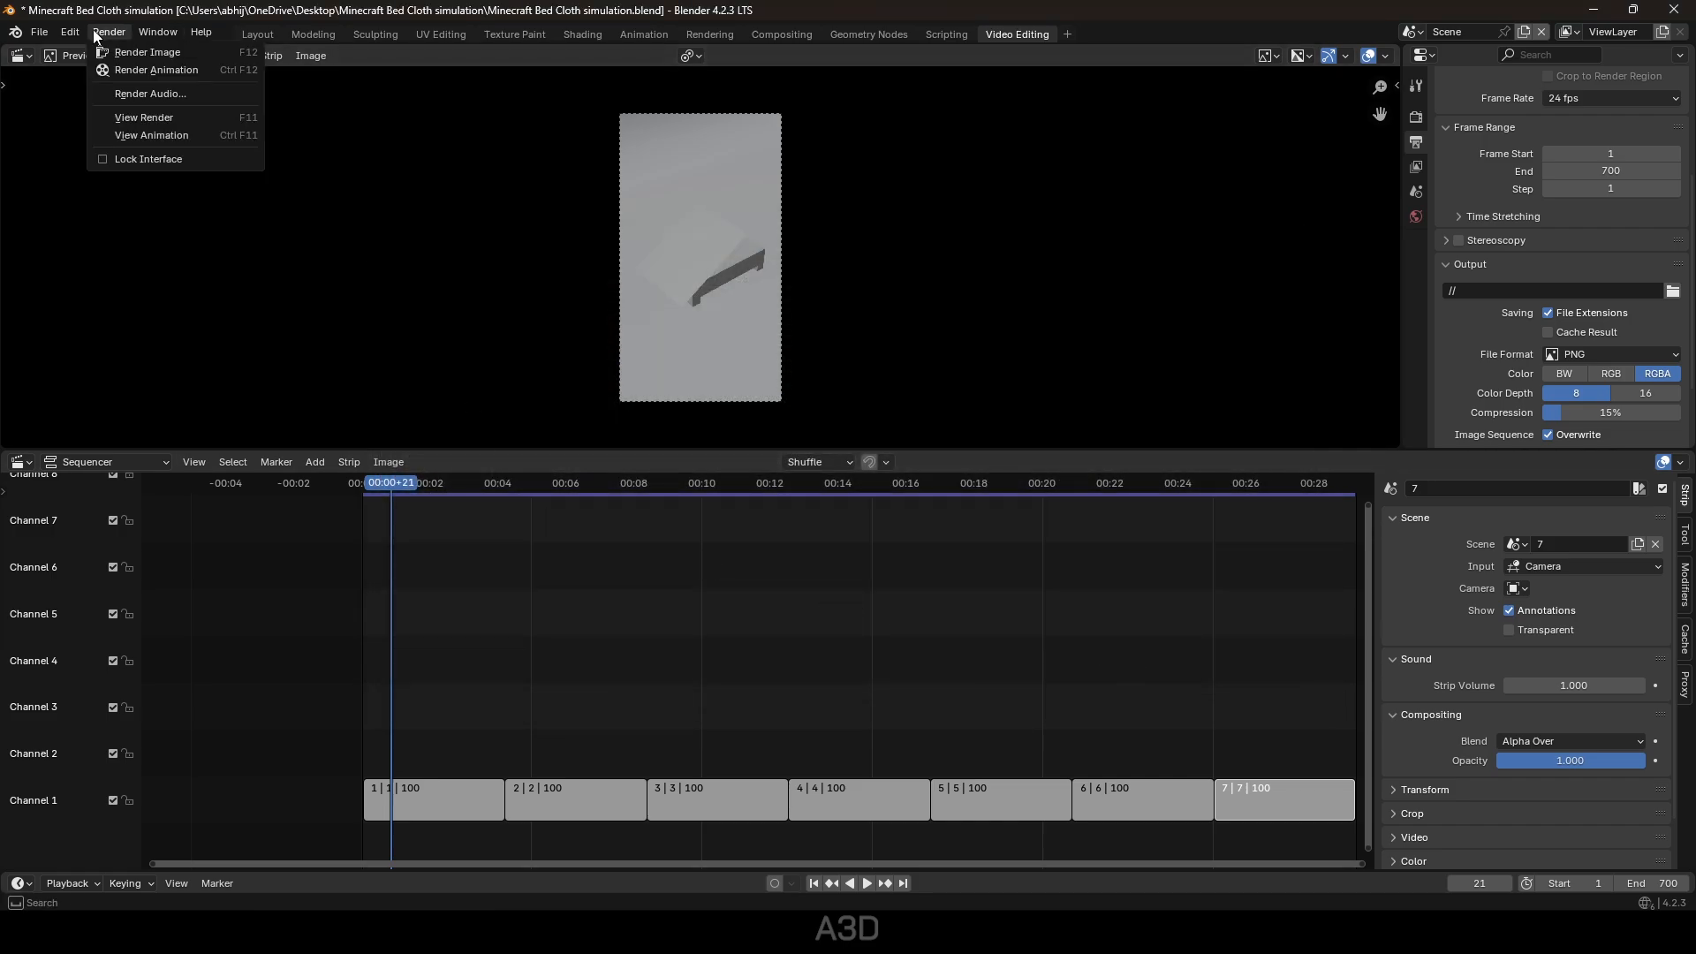
# Render the seven-scene animation, close the render window, save, and switch to OBS Studio.
pyautogui.click(179, 69)
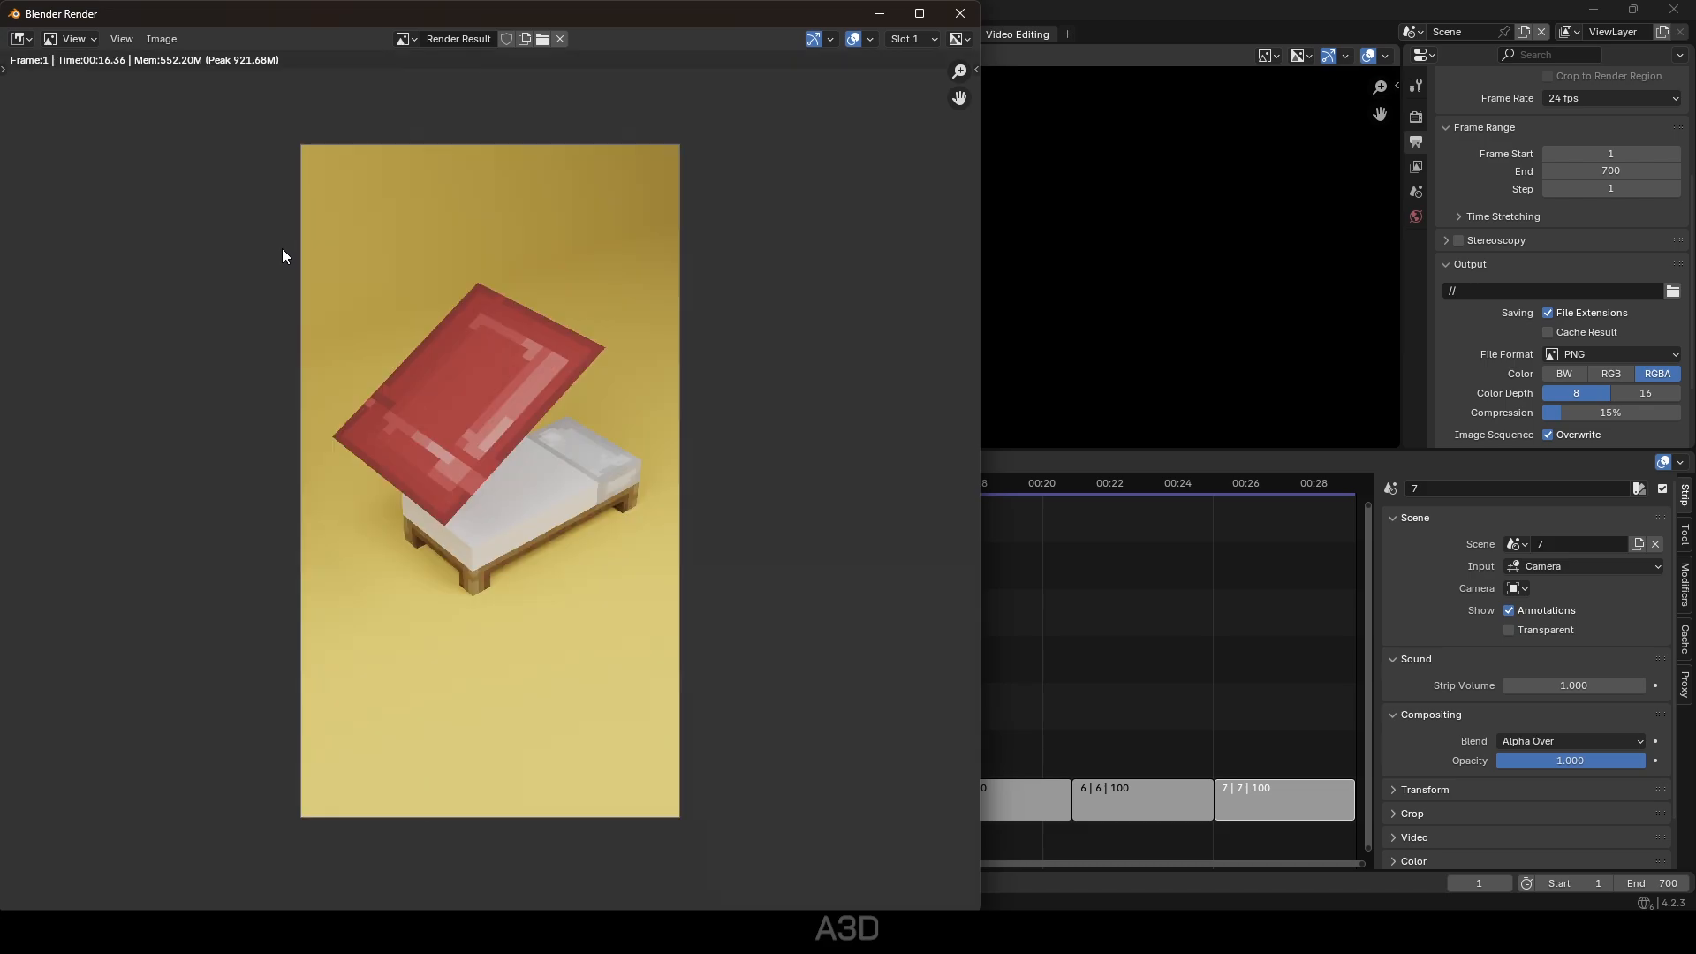
pyautogui.click(959, 14)
pyautogui.hotkey('ctrl', 's')
pyautogui.click(1120, 927)
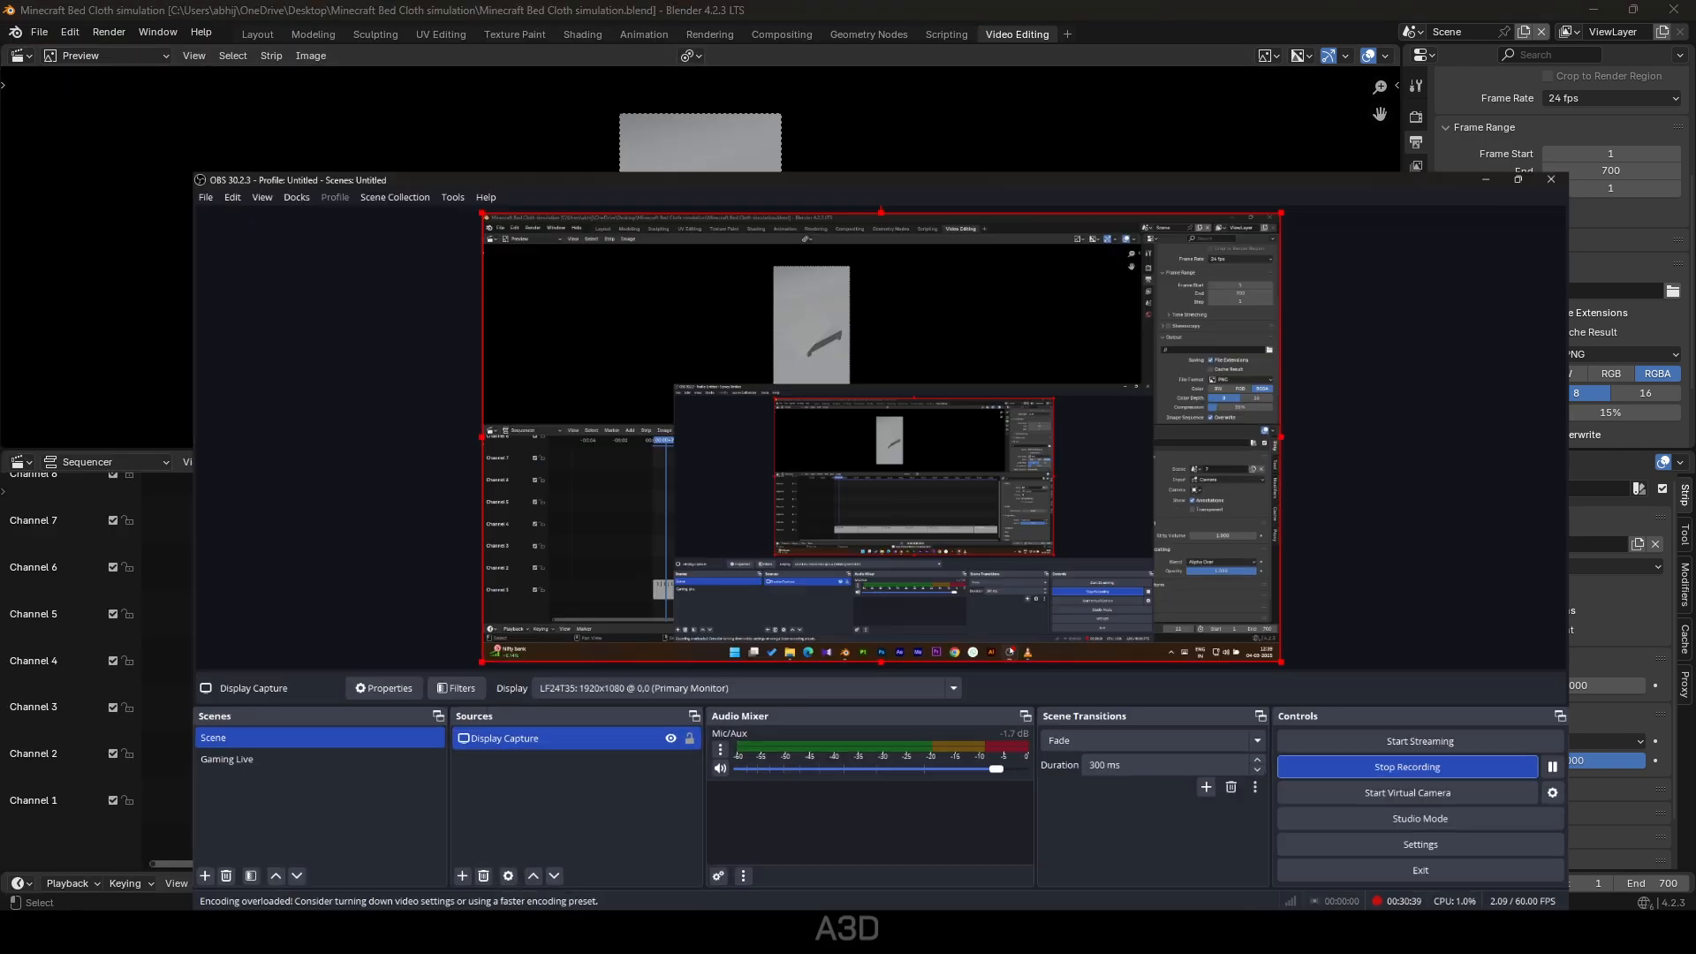